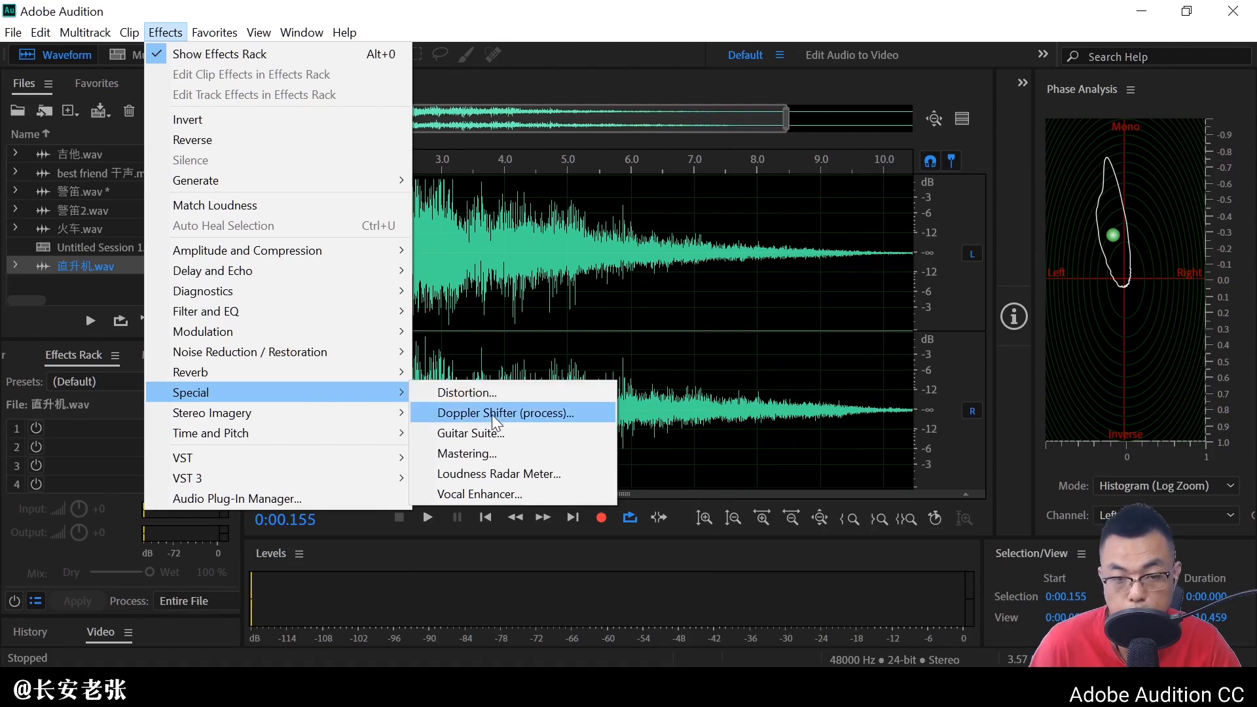
Open the Doppler Shifter effect for 直升机.wav and choose the Large Track preset
left_click(492, 414)
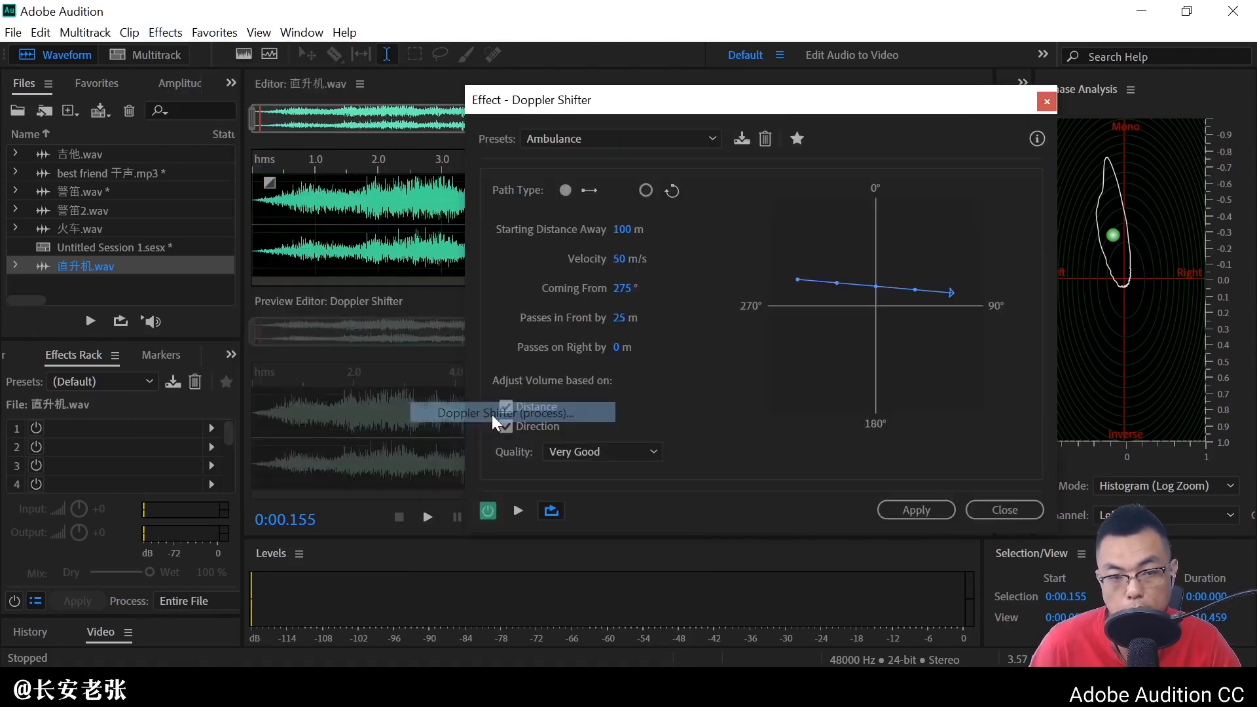
left_click_drag(639, 102, 418, 79)
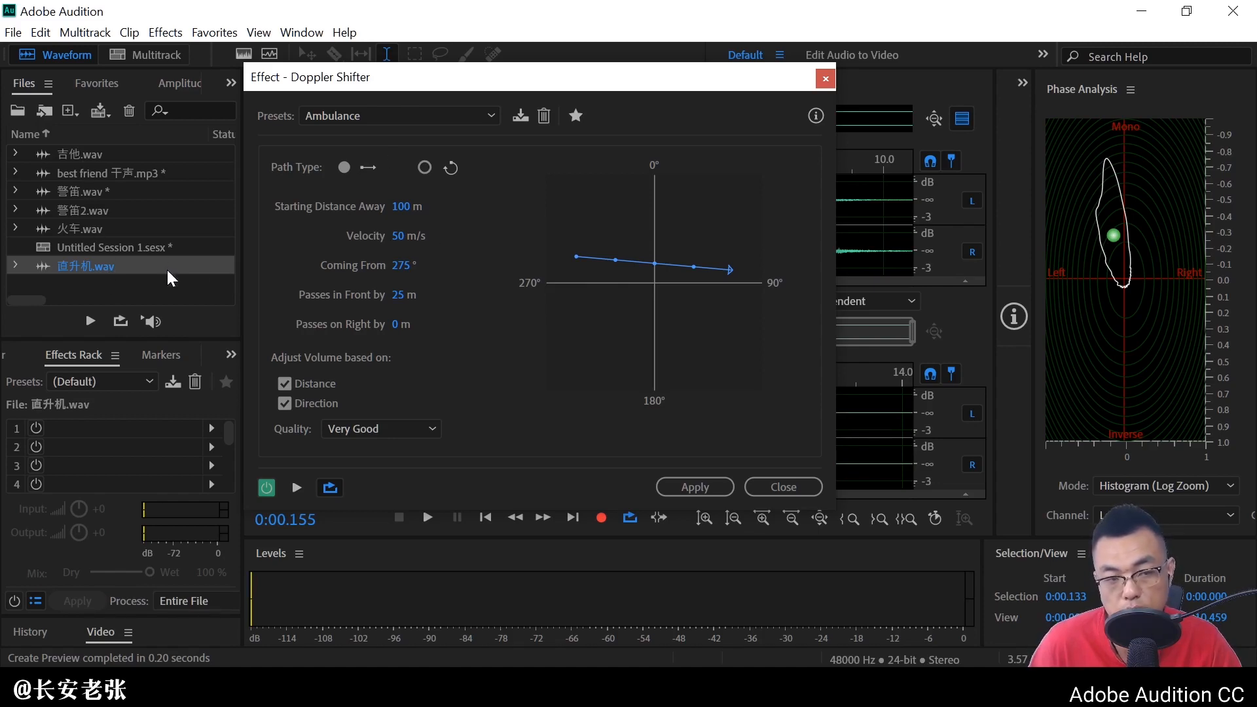
left_click(438, 115)
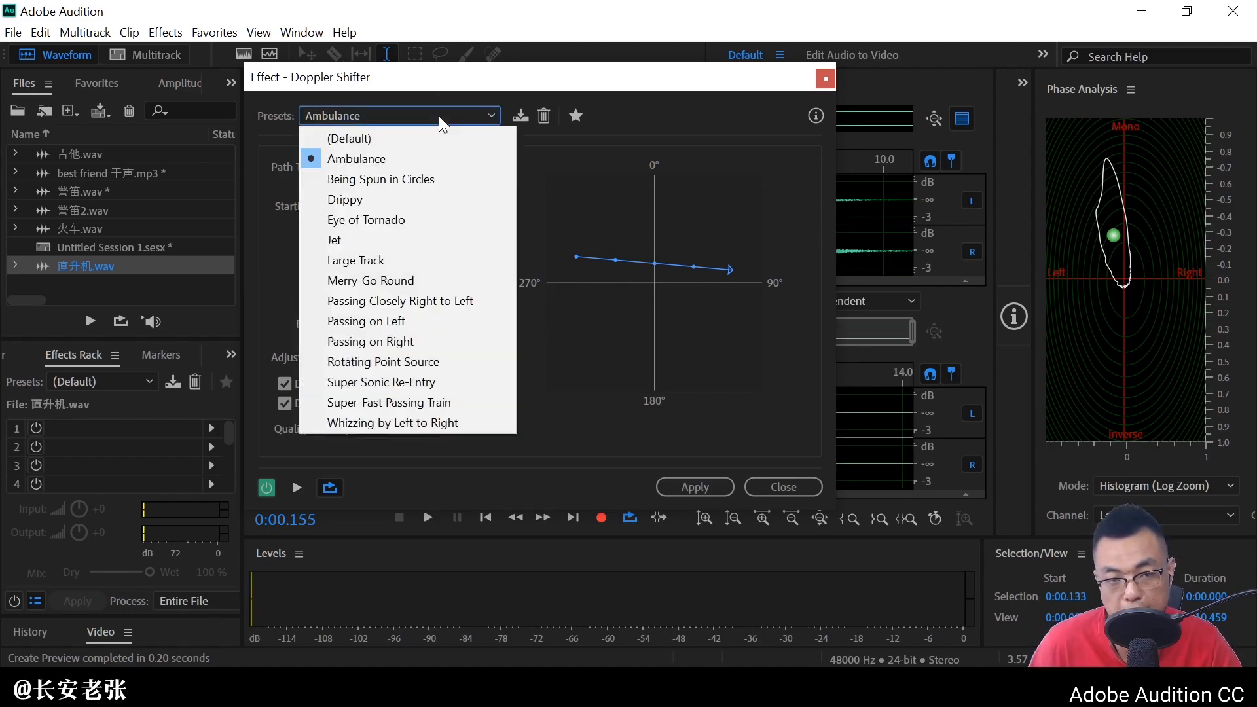
left_click(413, 260)
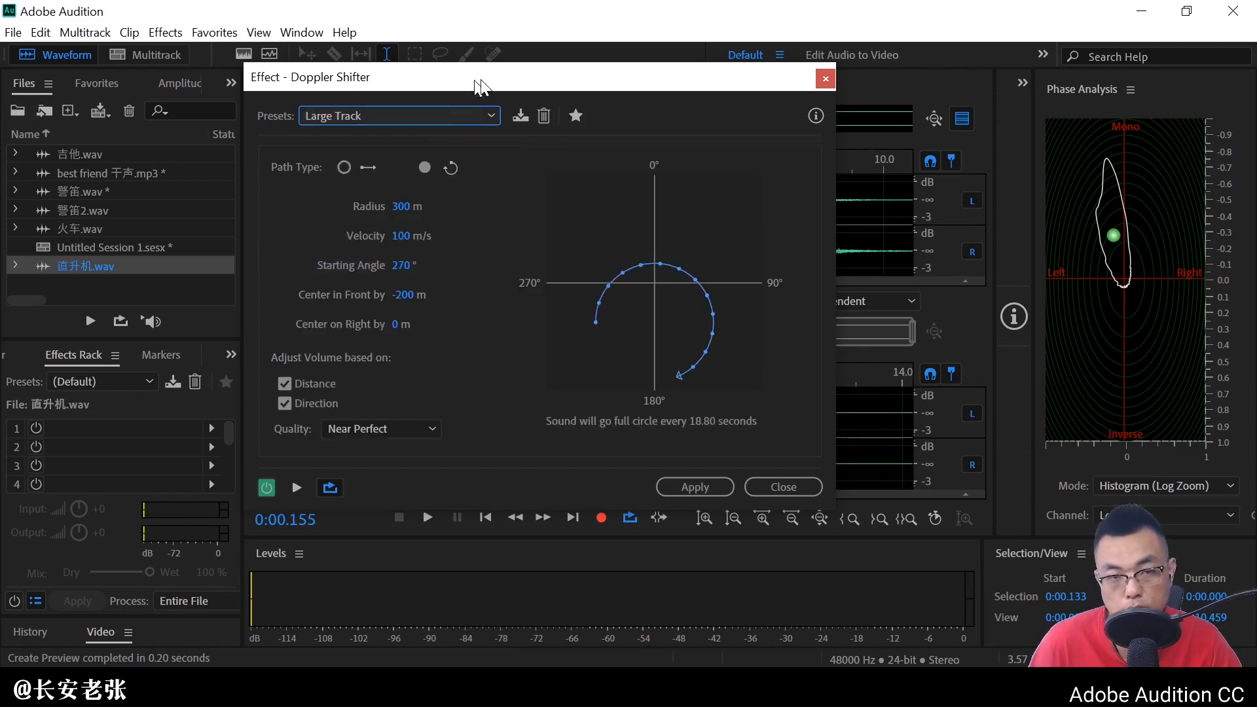
Bypass the Doppler Shifter and play 直升机.wav to hear the original helicopter sound
left_click_drag(481, 87, 906, 148)
left_click(691, 549)
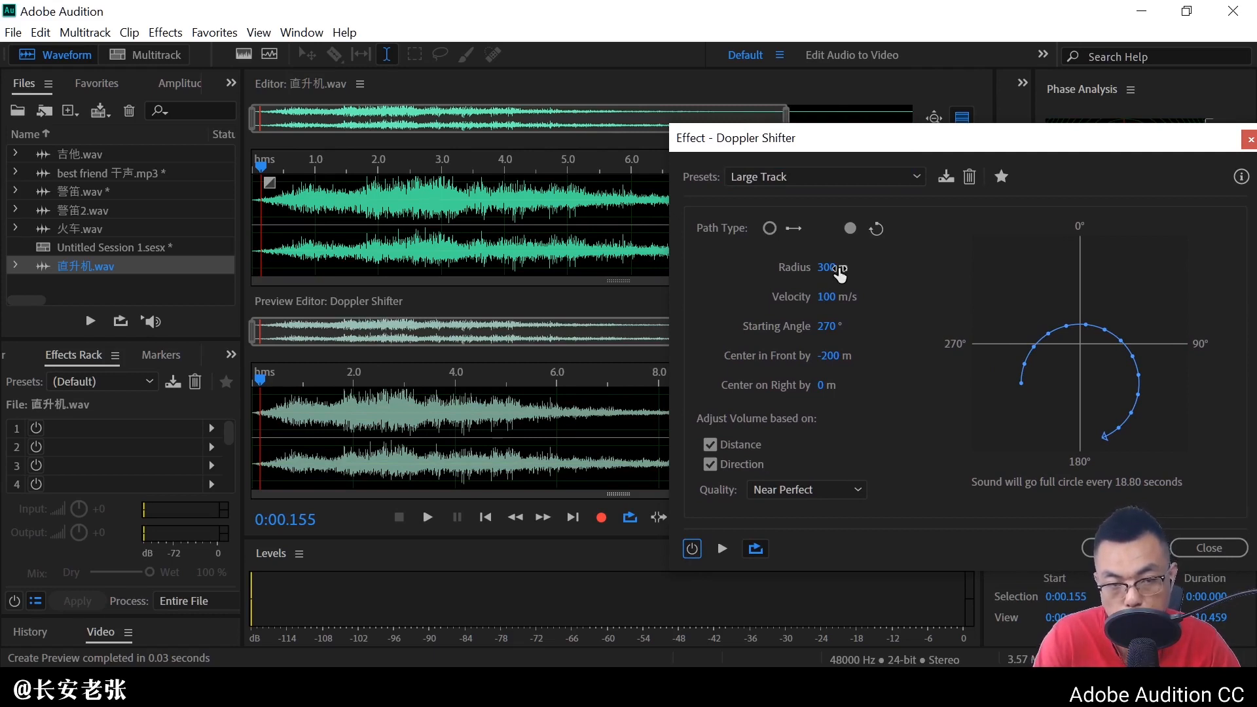
key("space")
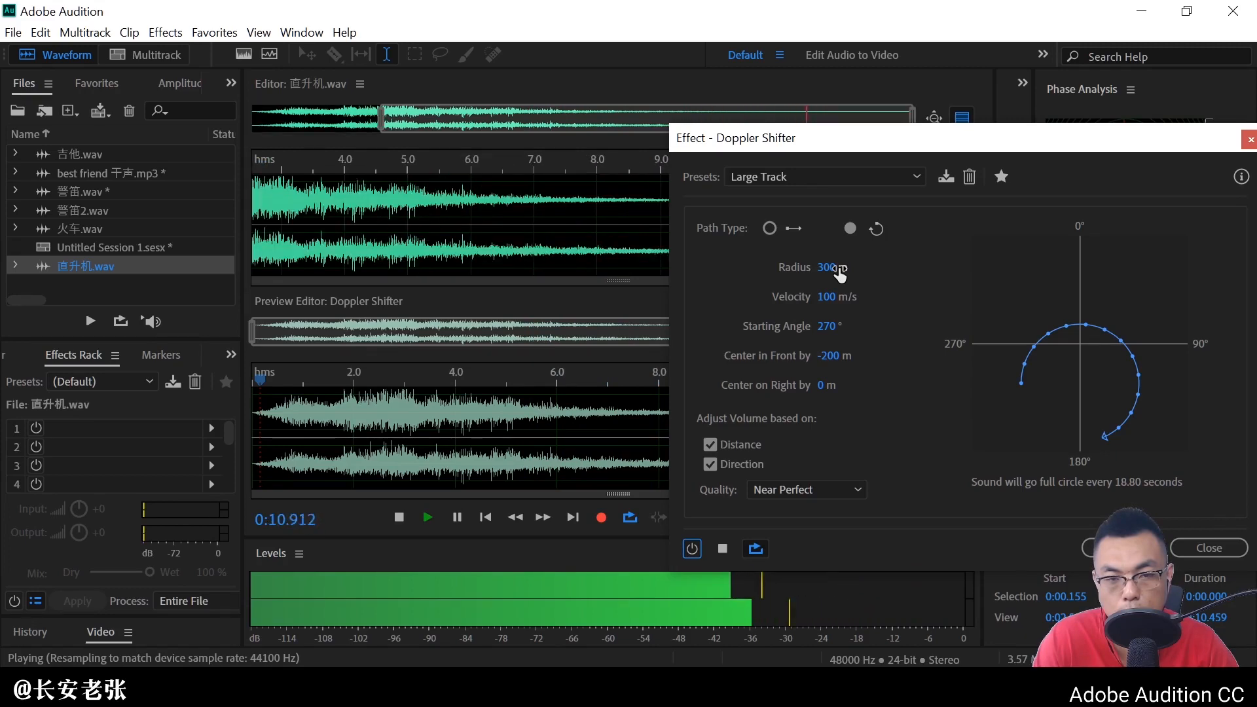
key("space")
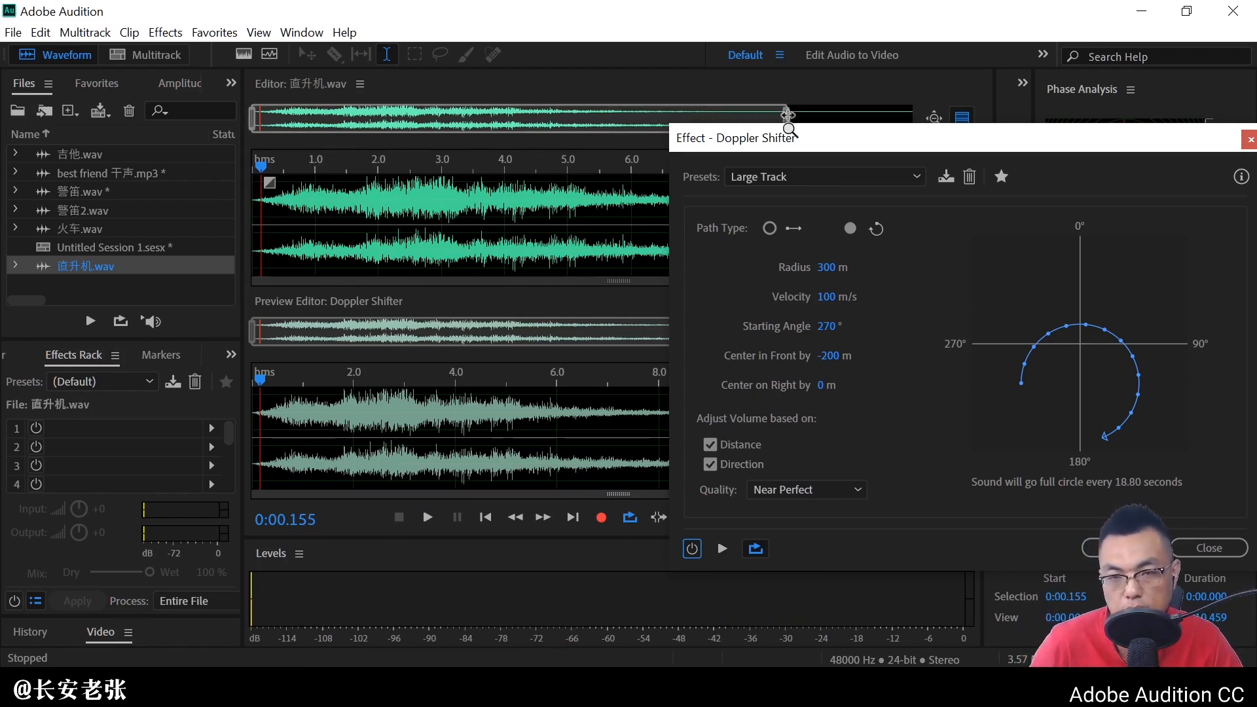
Turn the Doppler Shifter back on and preview the helicopter sound with the Large Track preset
left_click_drag(766, 138, 584, 81)
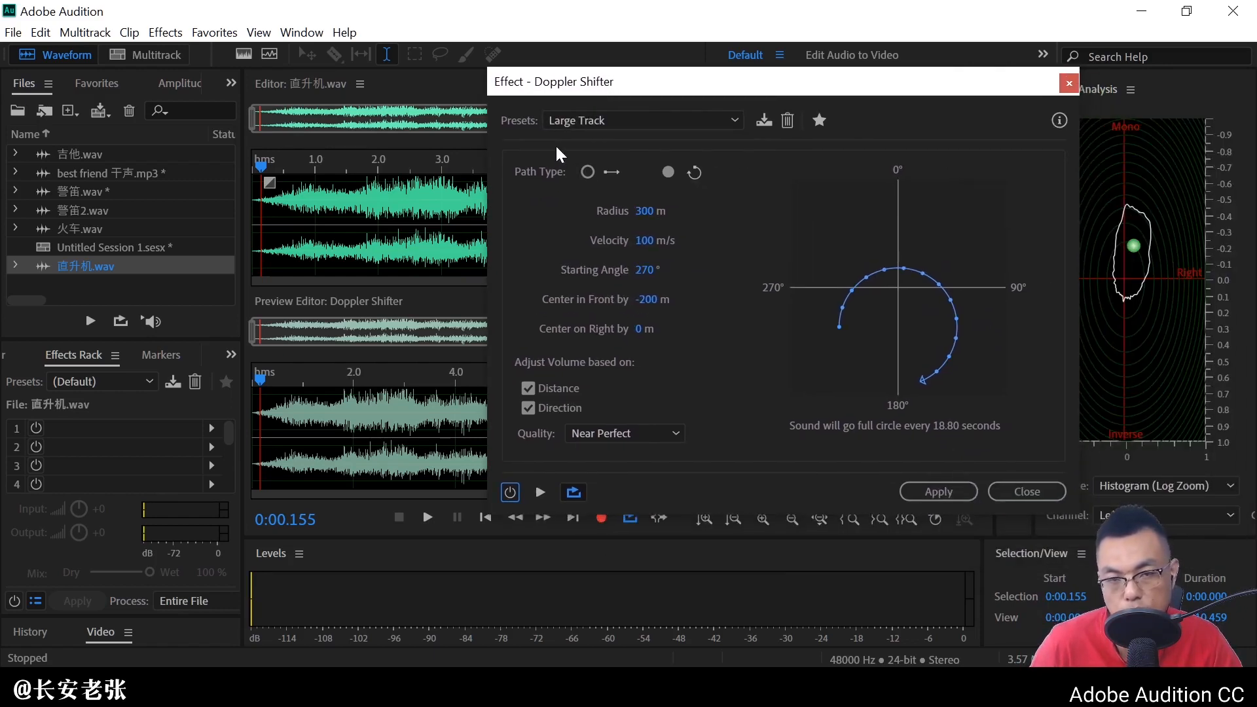
left_click(510, 492)
key("space")
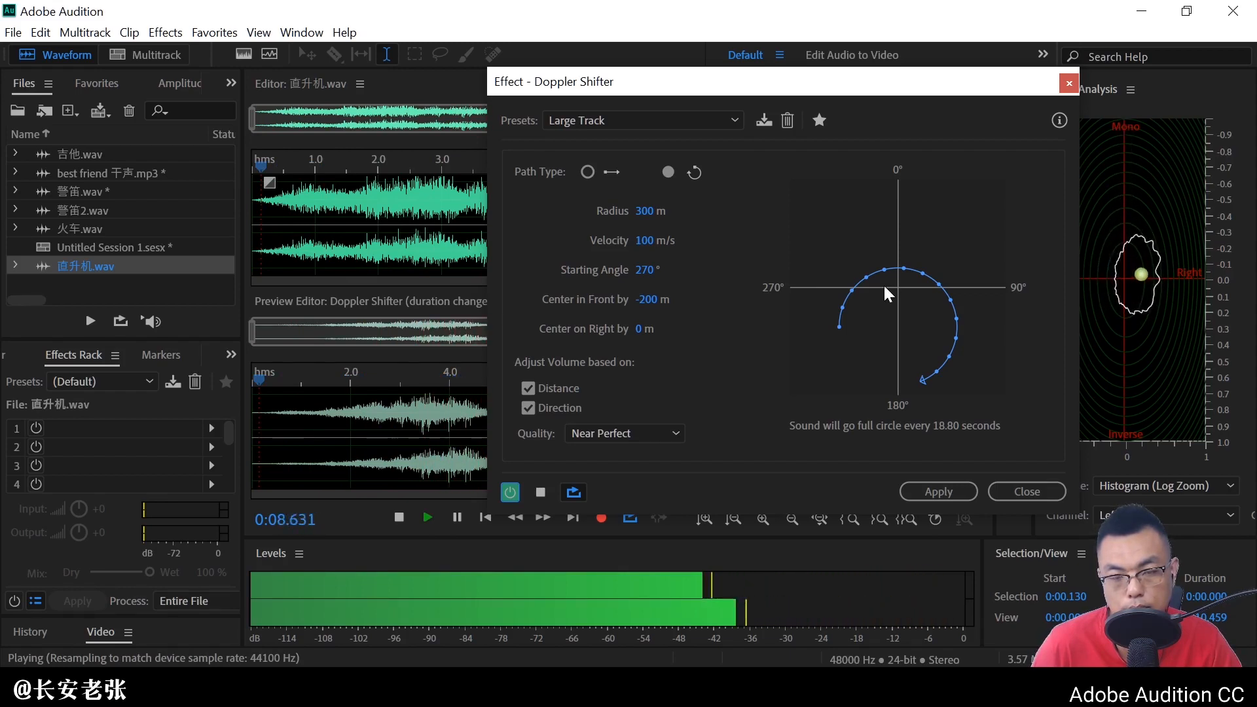
key("space")
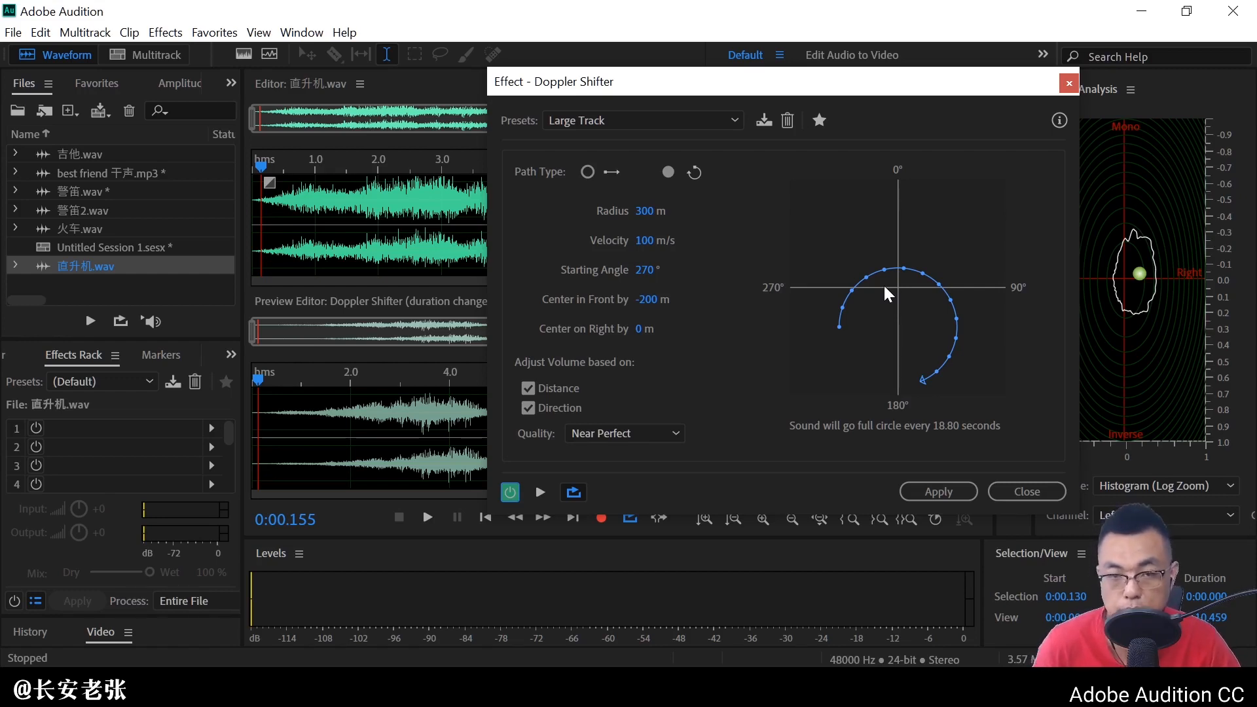
Uncover the preview waveform and replay the processed helicopter sound to compare it with the original waveform
left_click_drag(759, 83, 1070, 62)
key("space")
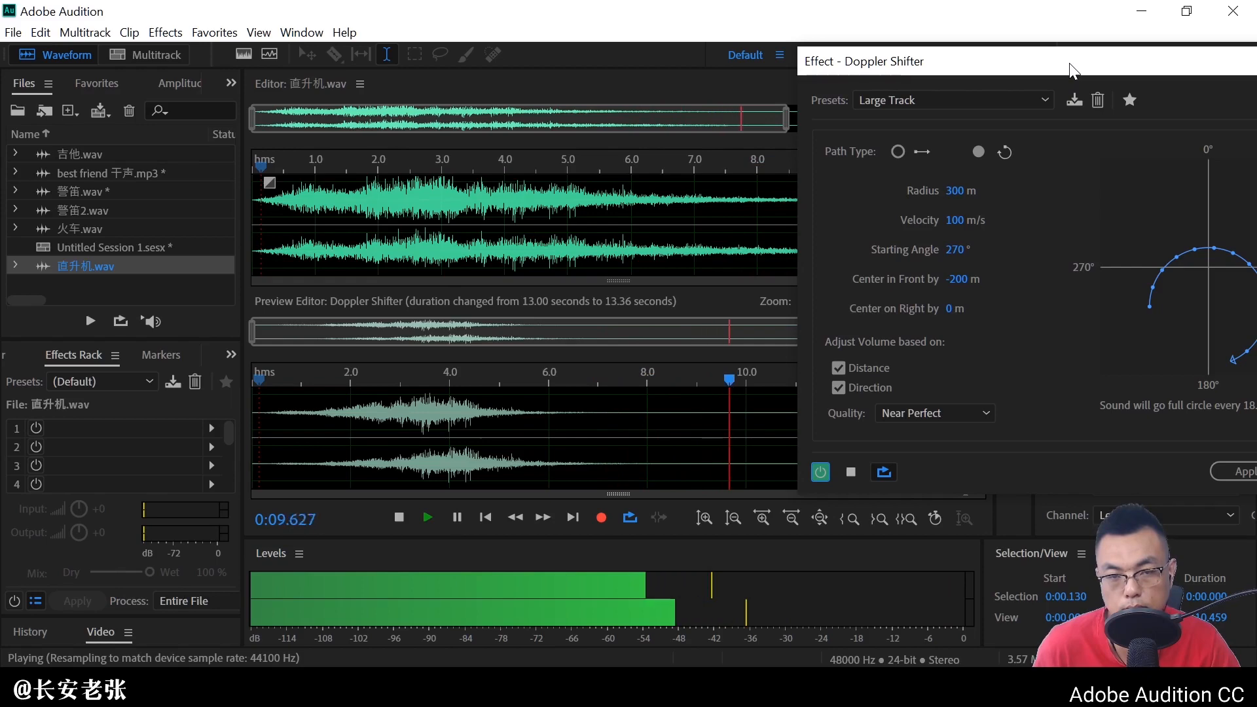
key("space")
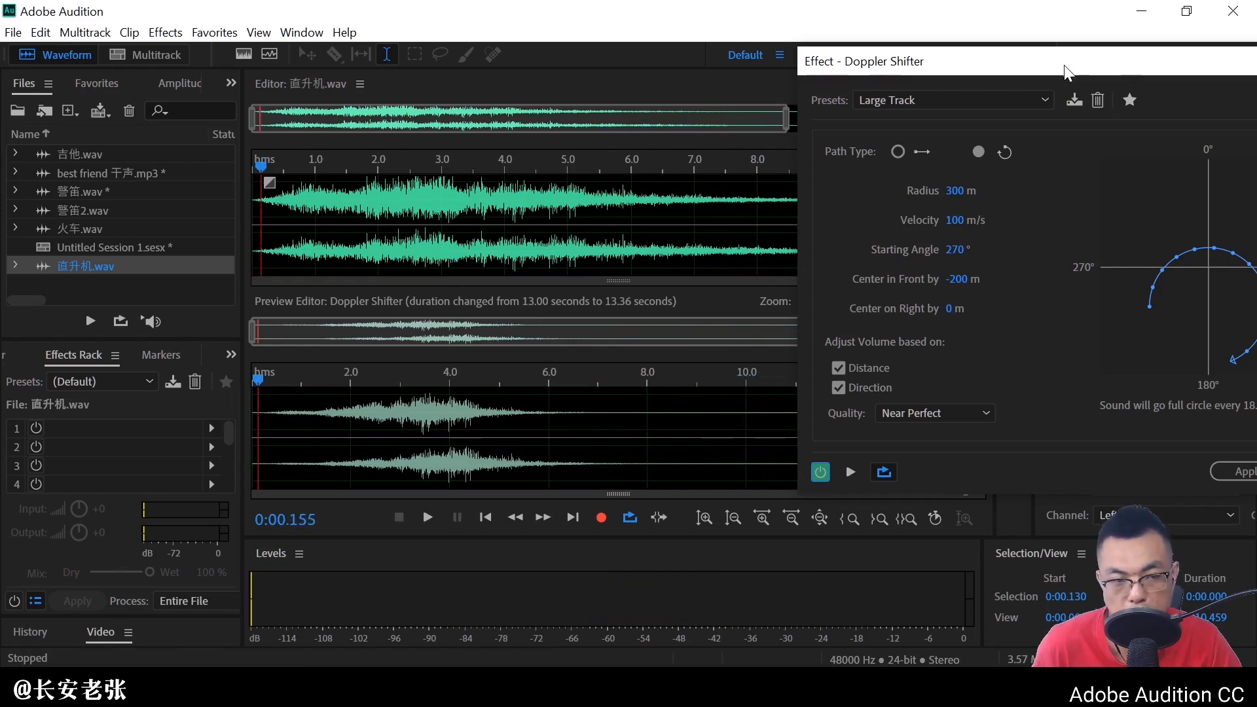
left_click_drag(1063, 65, 687, 85)
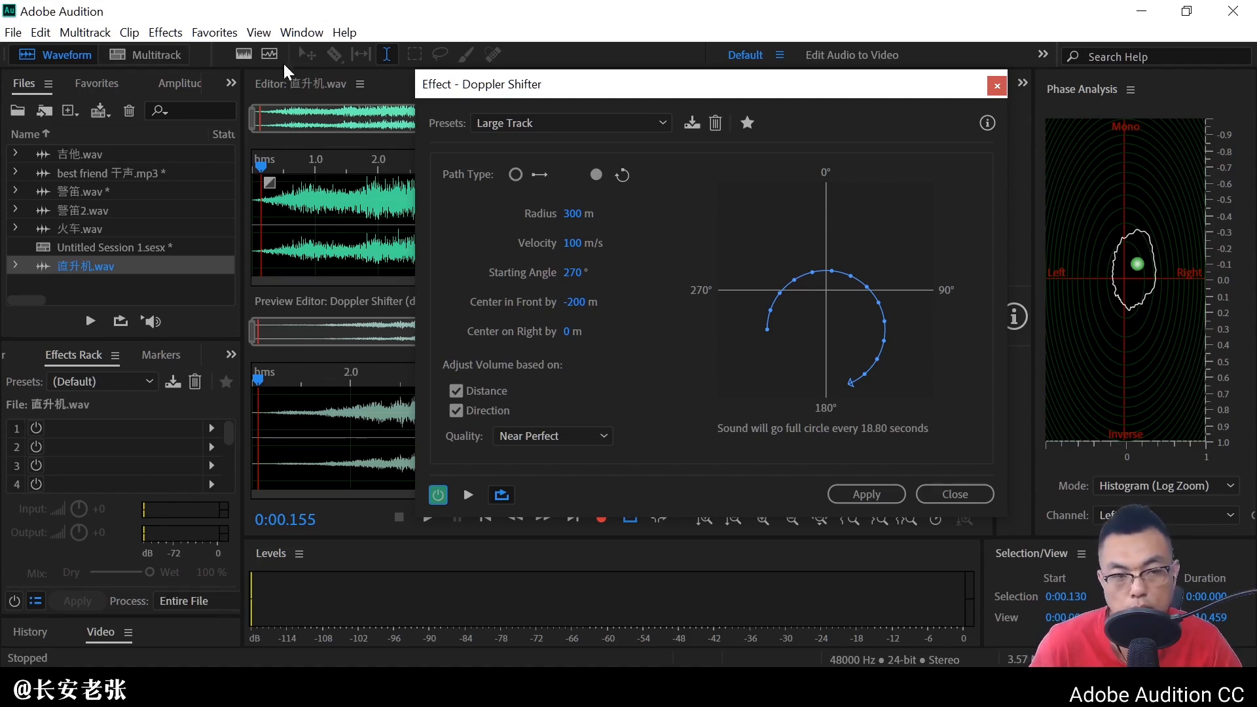
Open 警笛2.wav in the editor and play the unprocessed siren sound
double_click(96, 208)
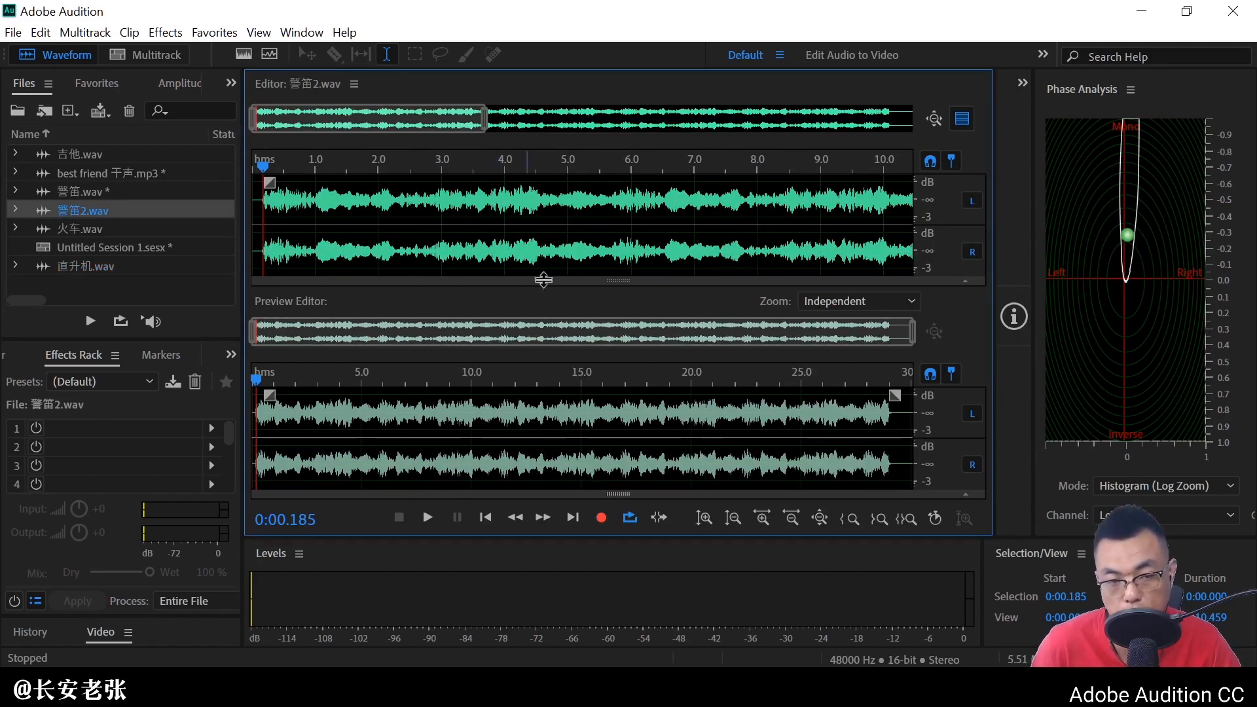
key("space")
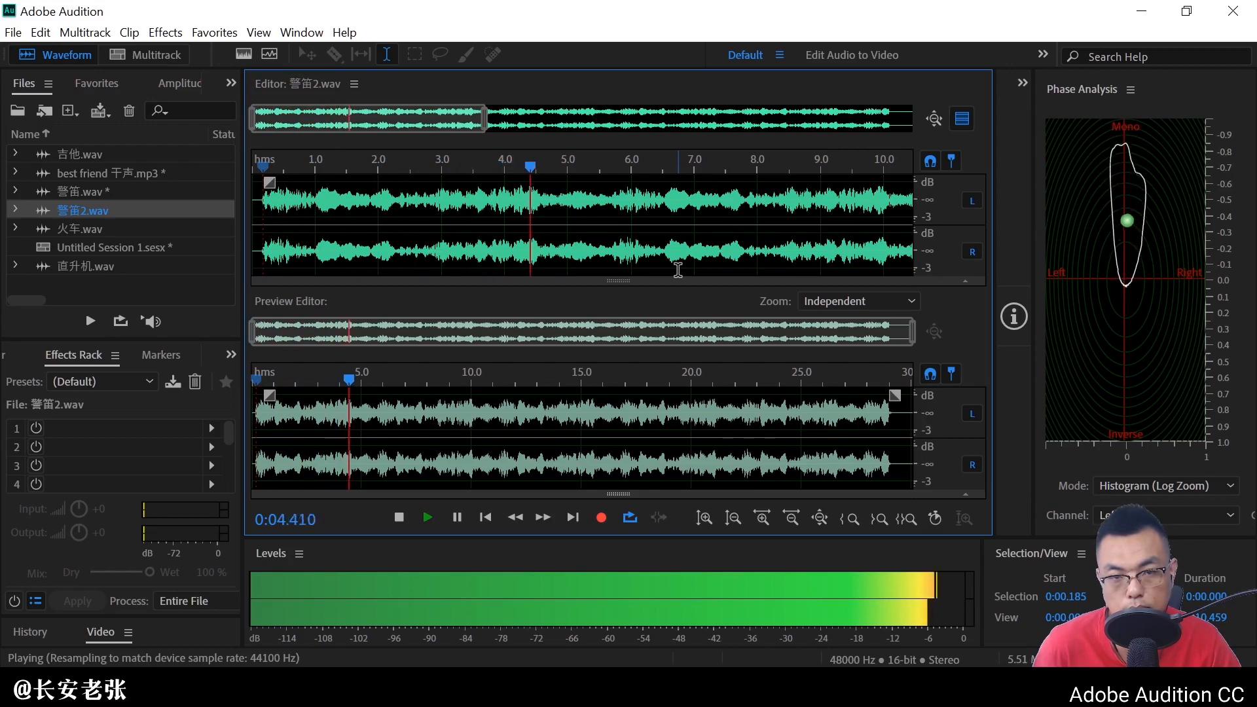
key("space")
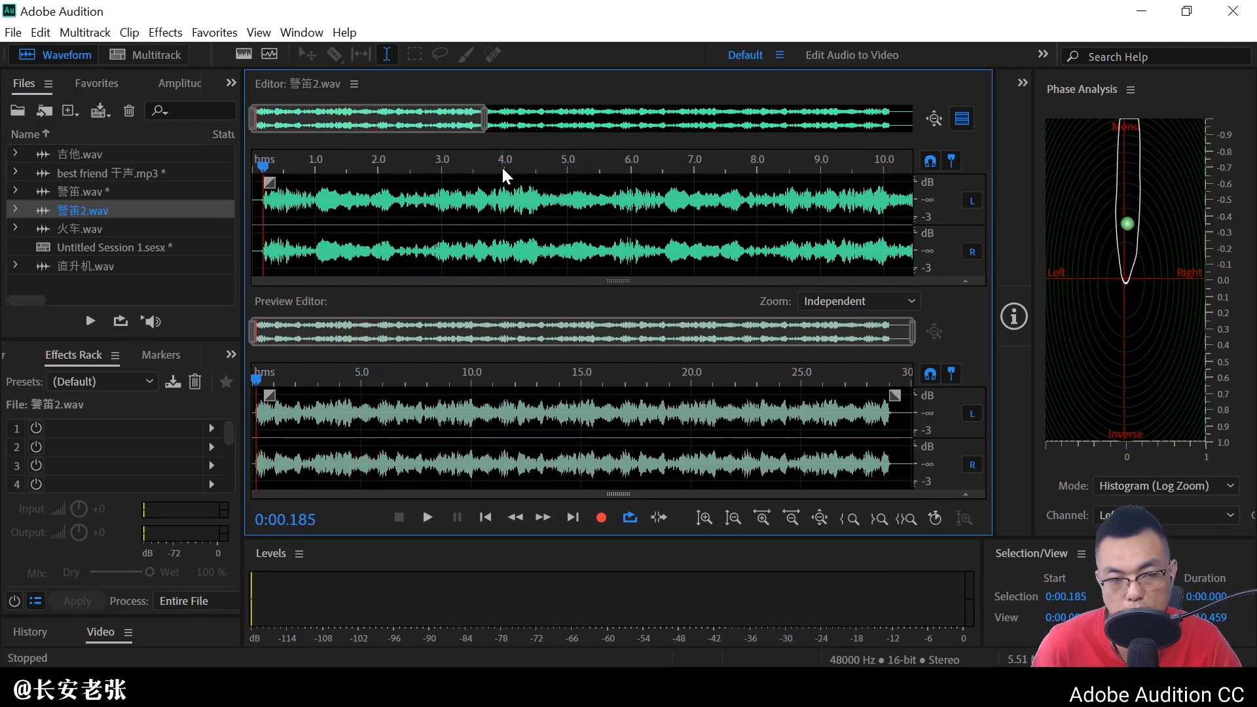
Open the Doppler Shifter for 警笛2.wav and preview the siren with the Ambulance preset
left_click(165, 32)
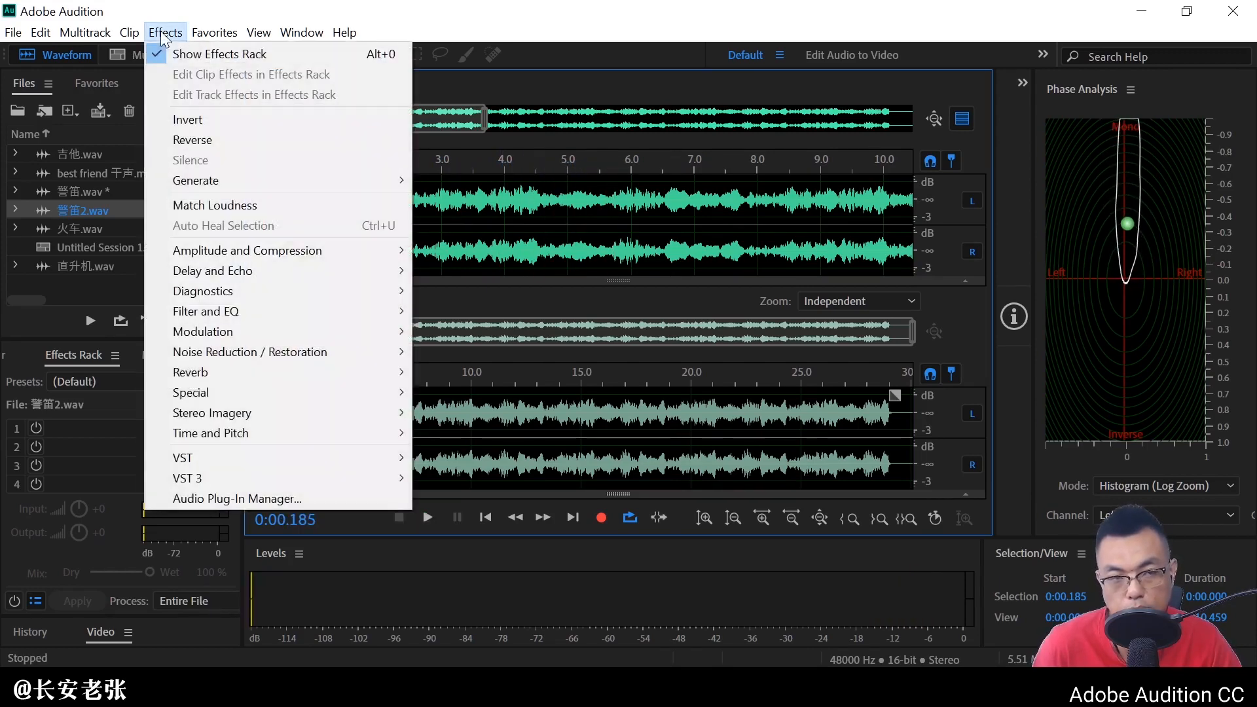
mouse_move(354, 393)
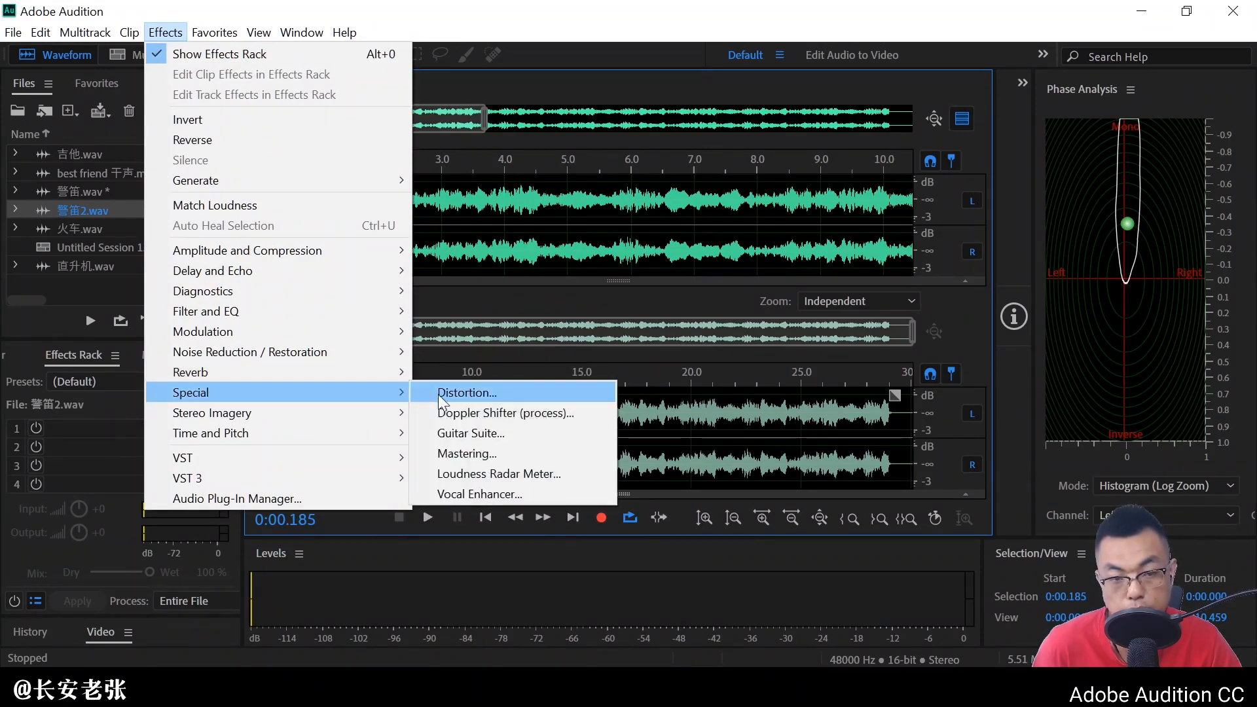
left_click(462, 413)
left_click_drag(614, 91, 643, 87)
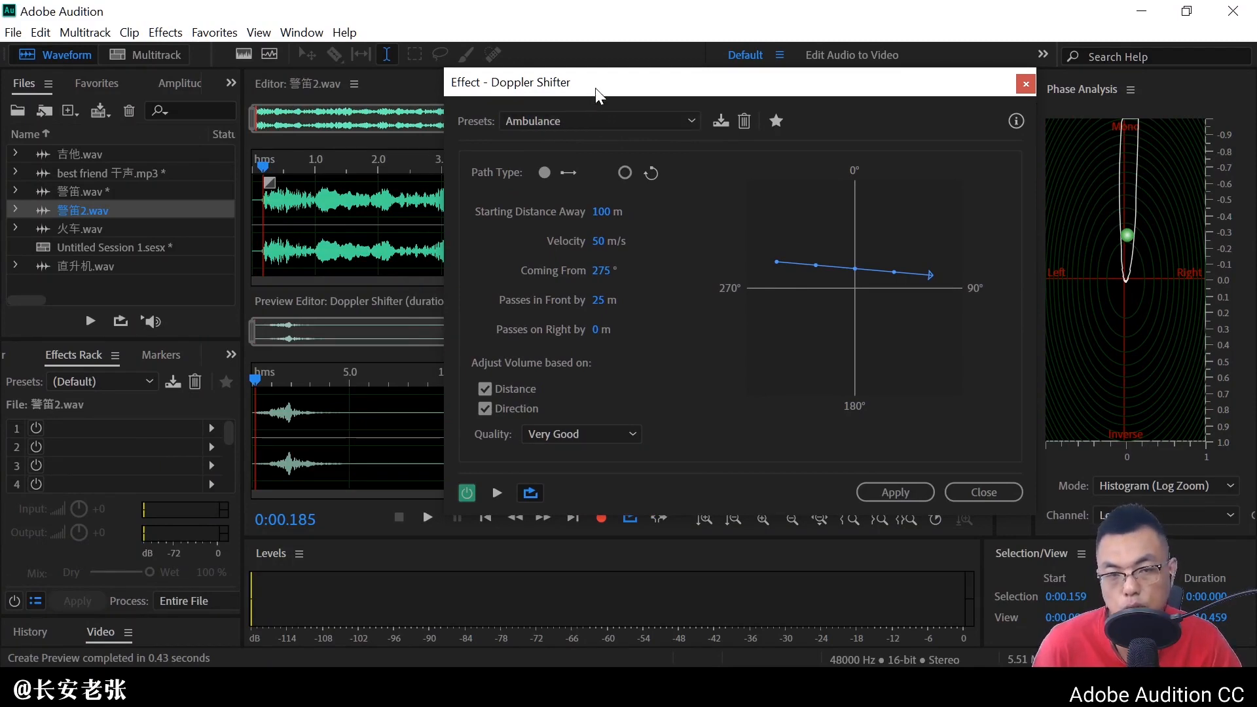
left_click_drag(595, 89, 741, 86)
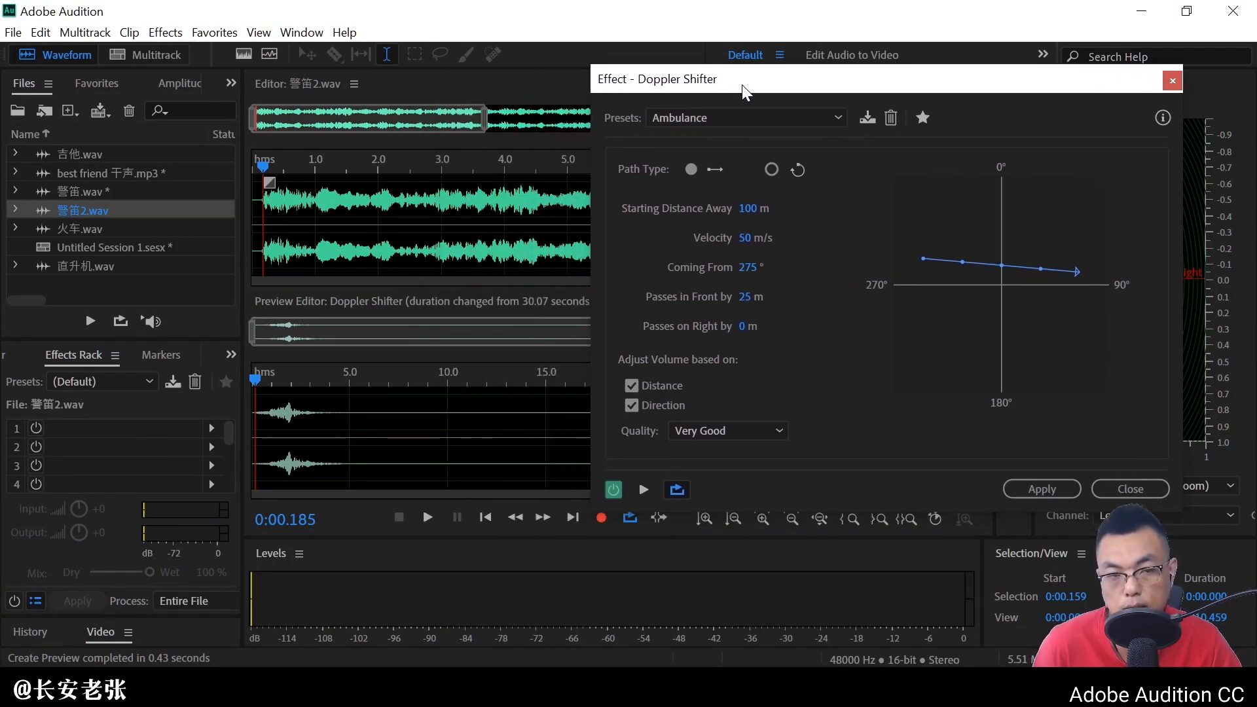
left_click(646, 491)
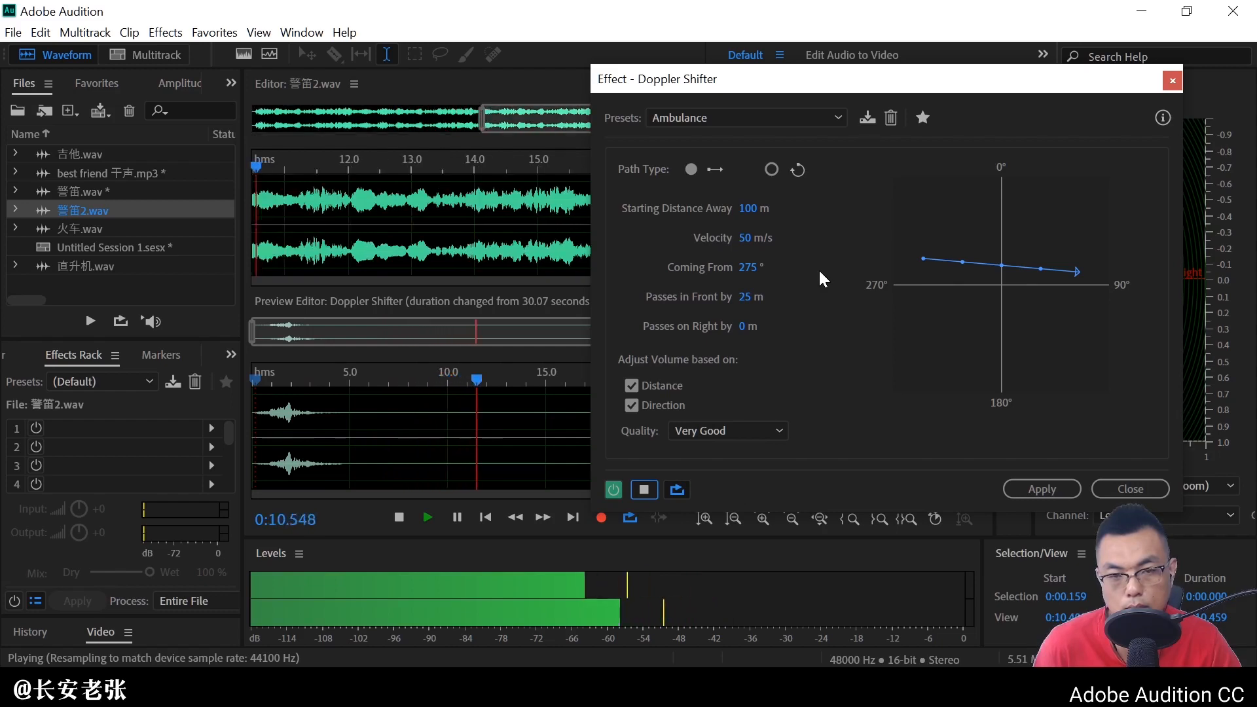
key("space")
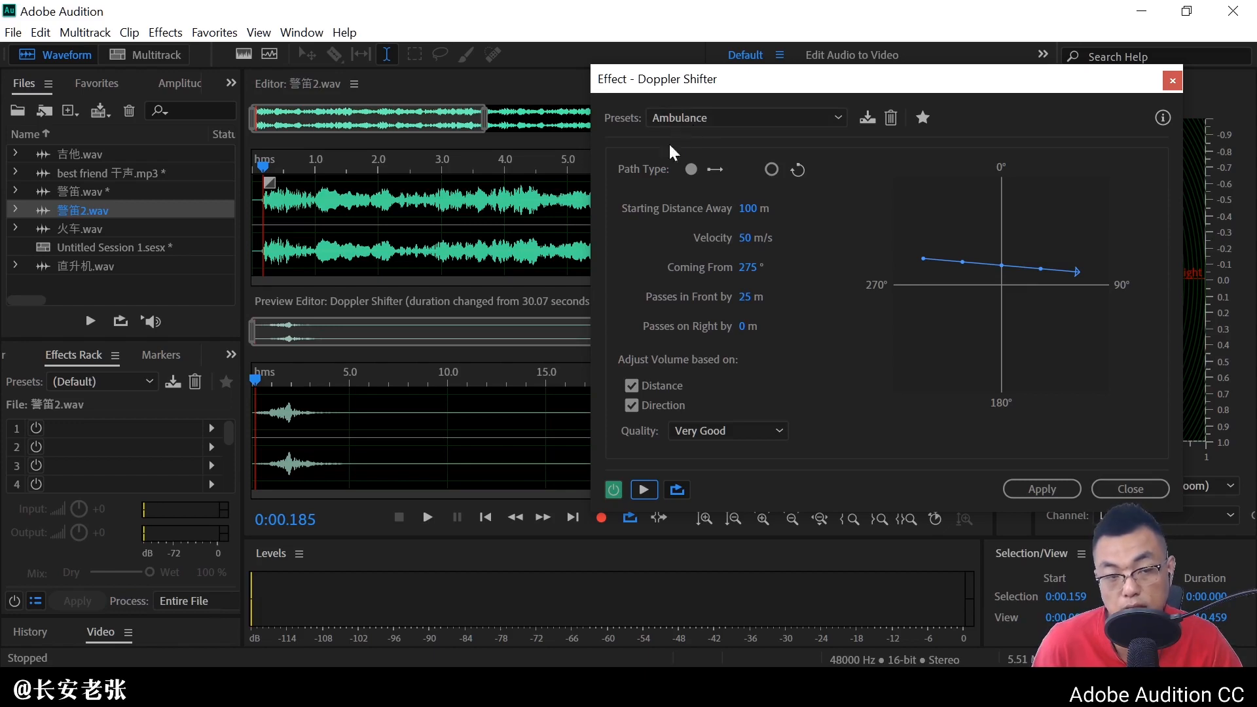
Open 火车.wav in the editor and play the unprocessed train sound
double_click(105, 228)
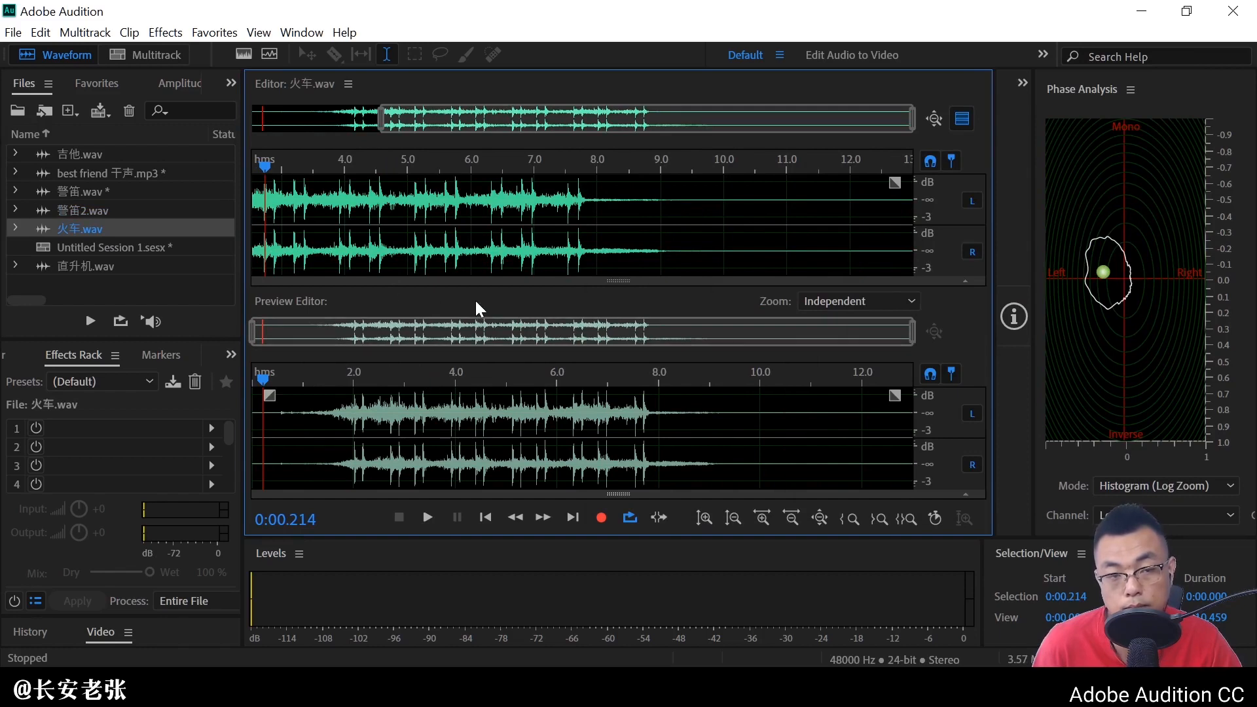
key("space")
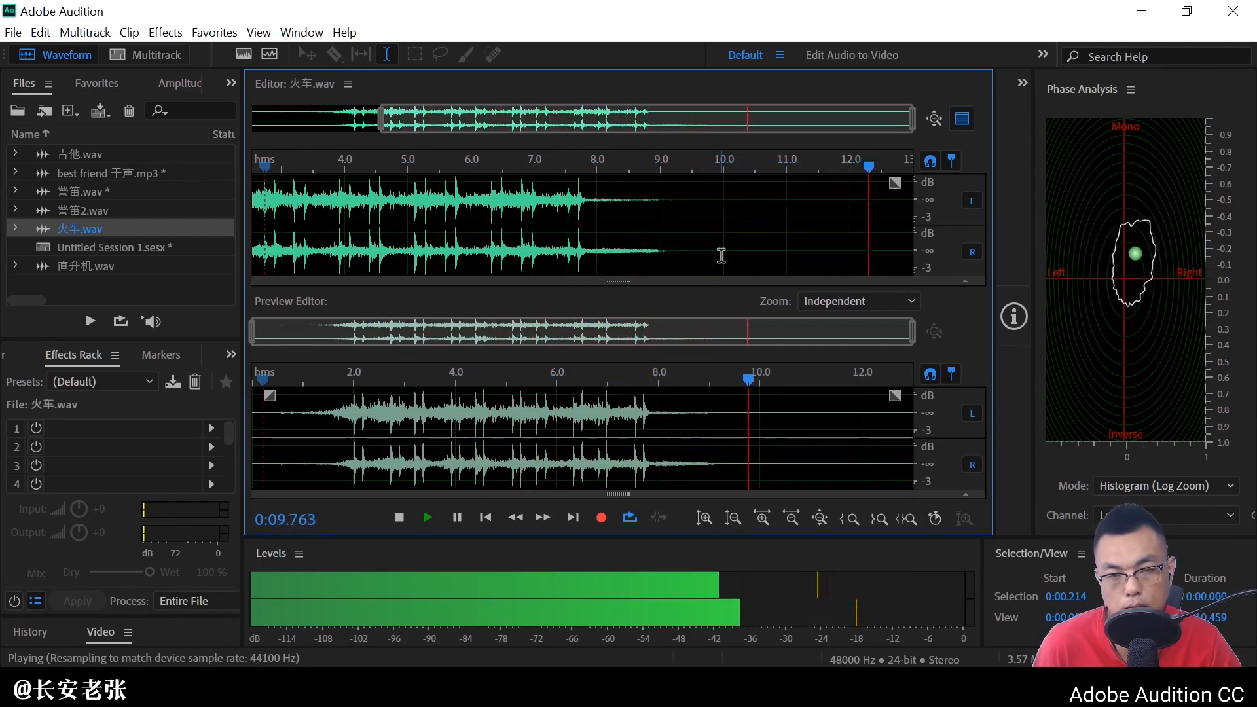
key("space")
Open the Doppler Shifter for 火车.wav and choose the Super-Fast Passing Train preset
left_click(165, 32)
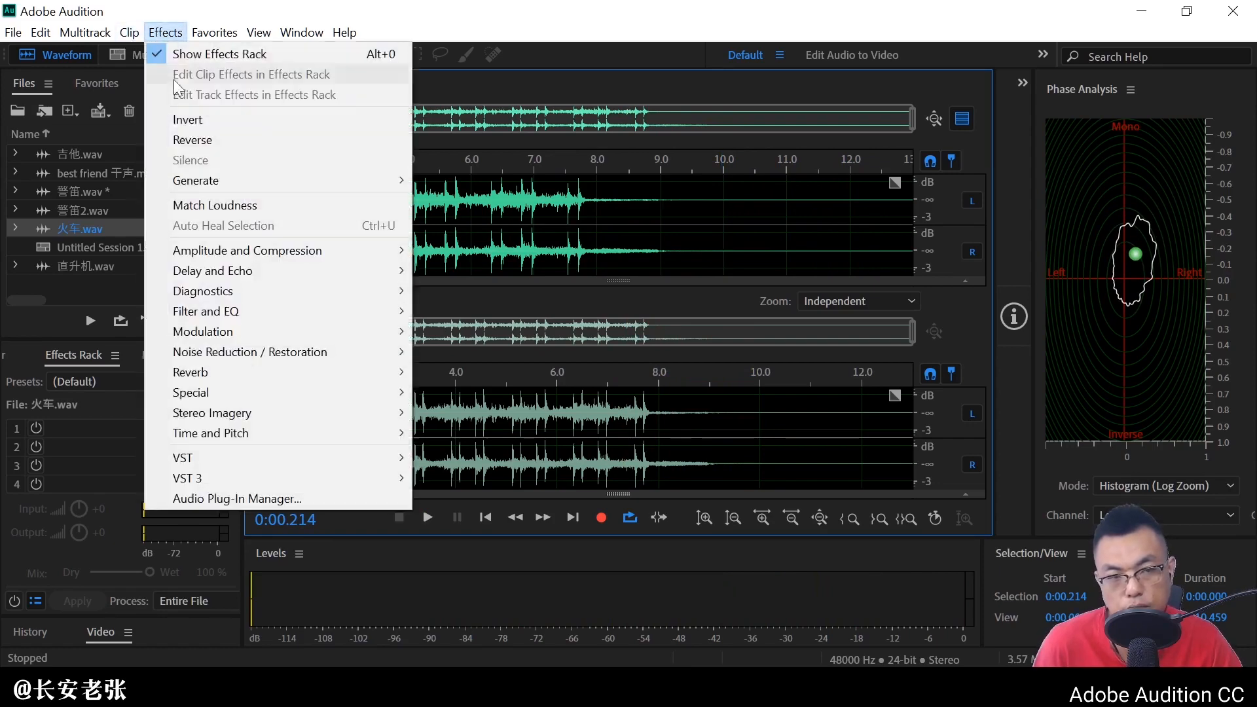
mouse_move(315, 392)
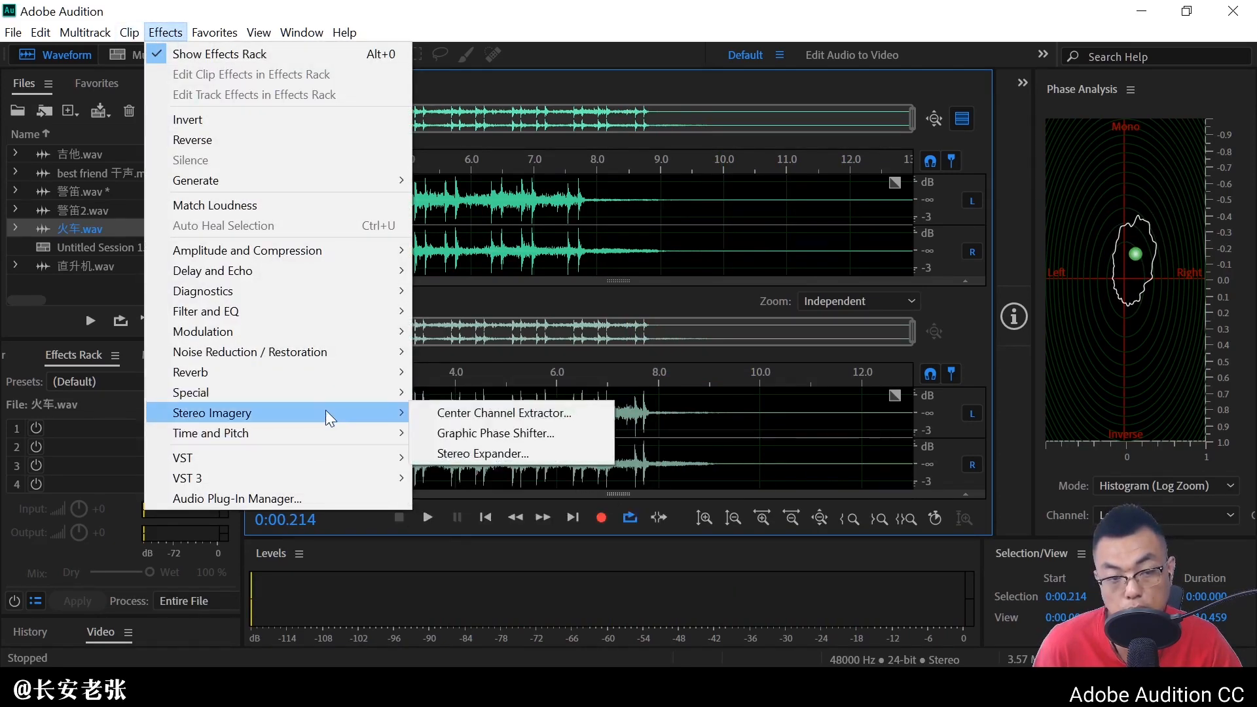
left_click(459, 413)
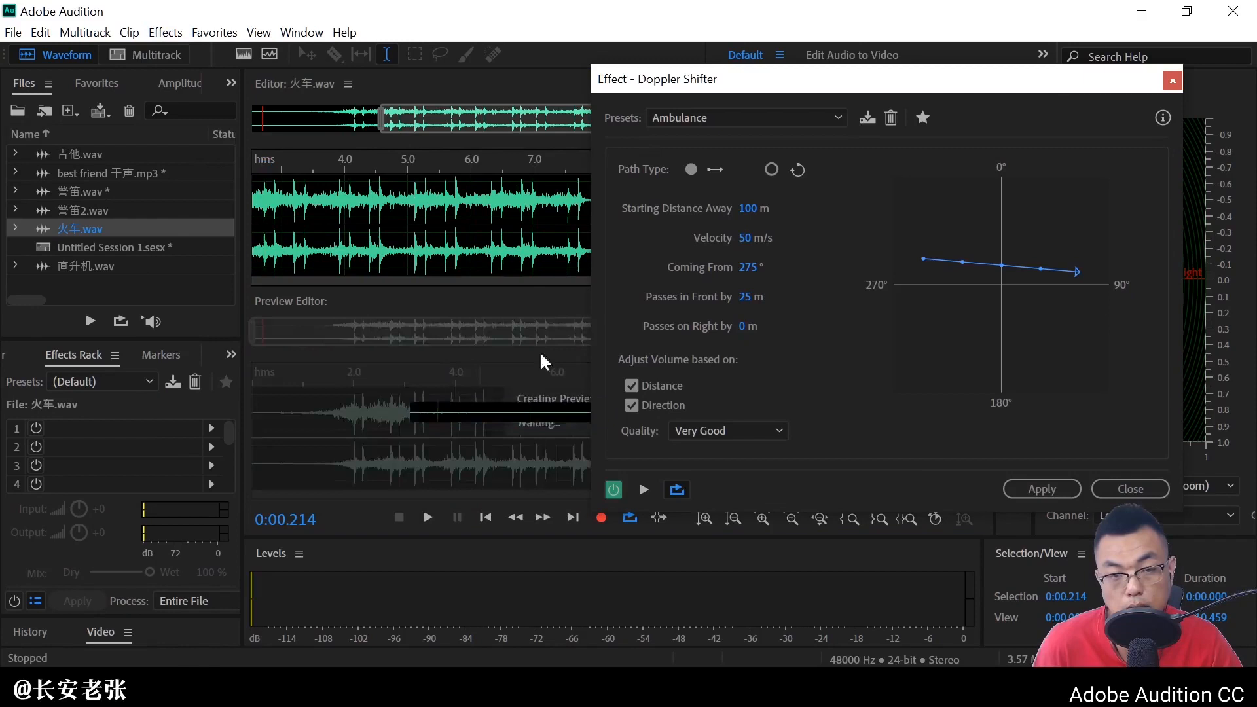
left_click(740, 118)
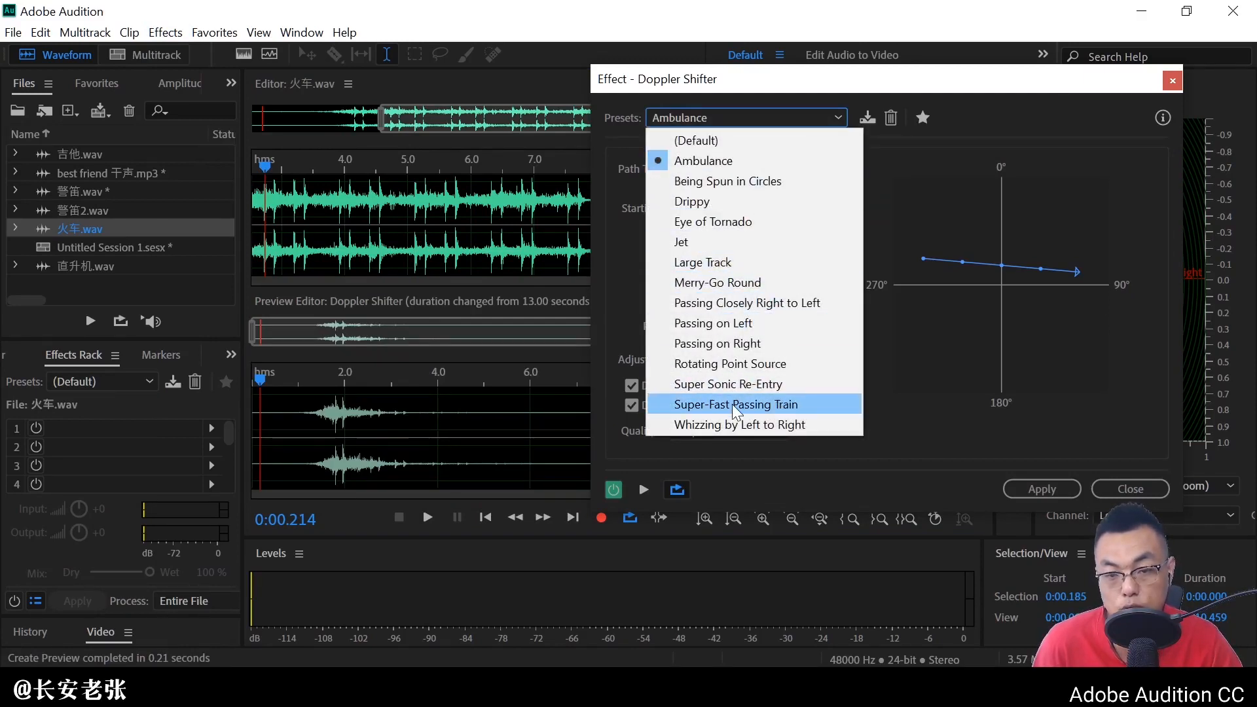
left_click(780, 406)
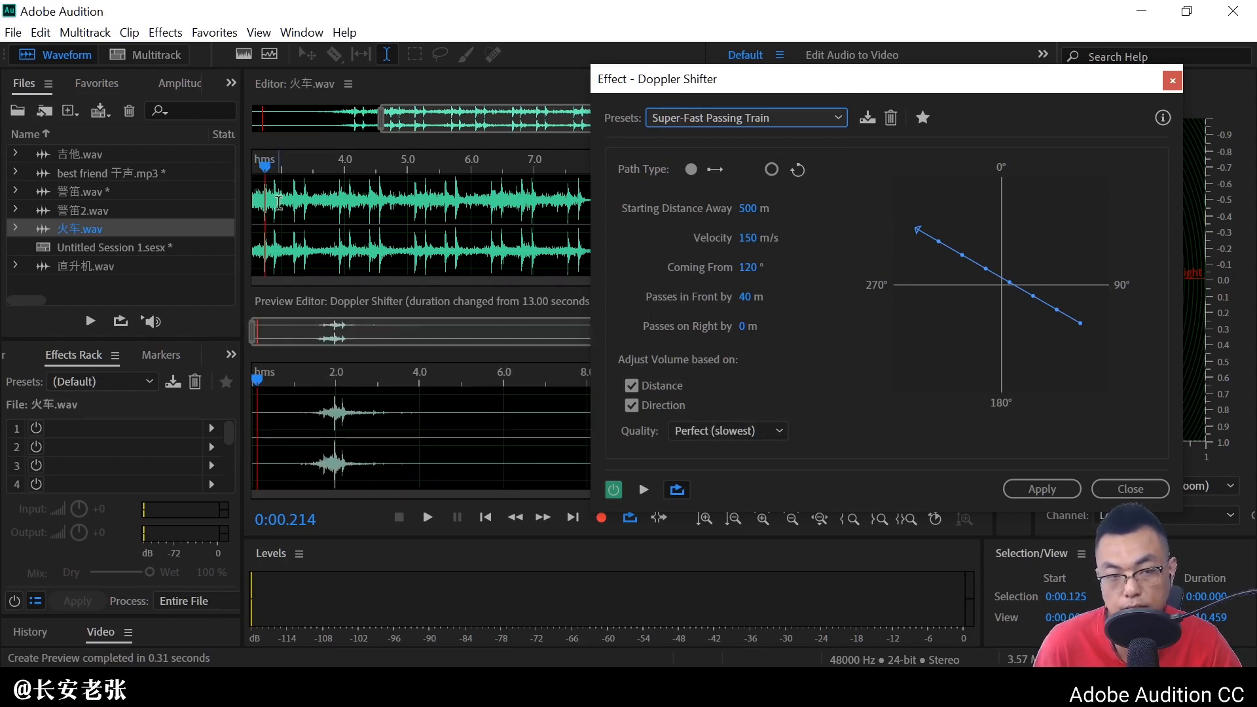
Move the playhead to the start of 火车.wav and preview the train sound with the Doppler effect
left_click_drag(262, 168, 253, 169)
left_click(644, 489)
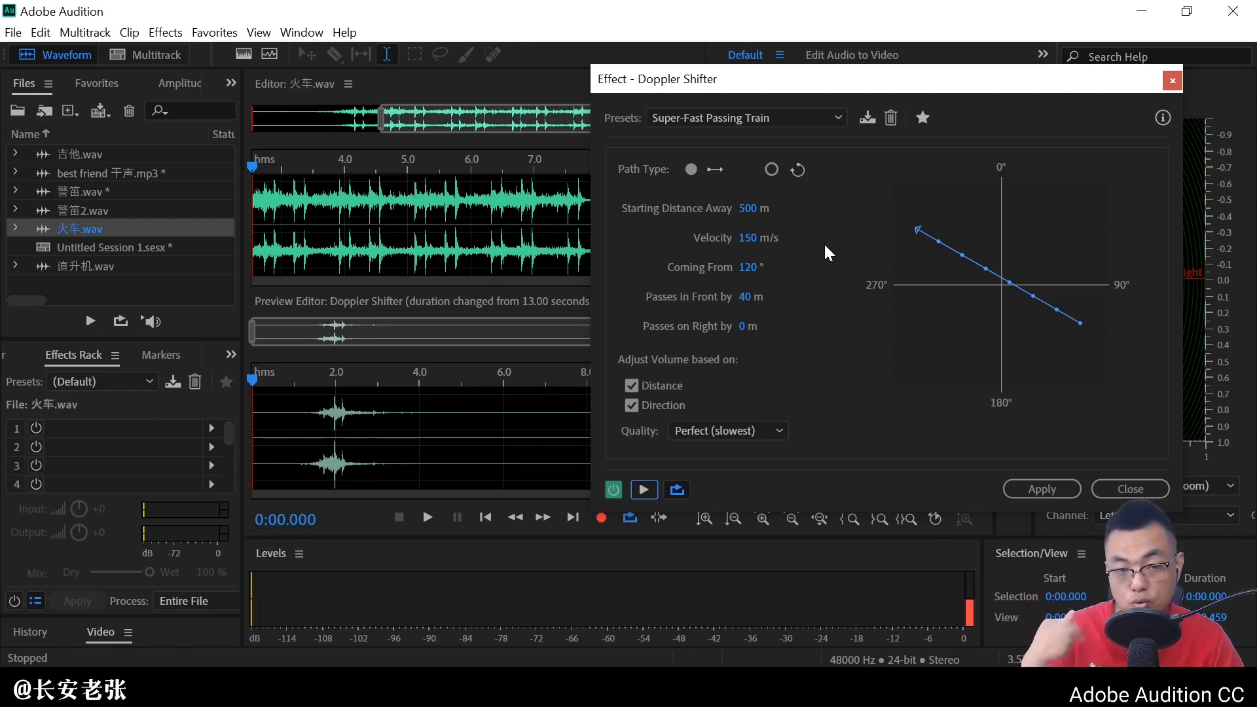
key("space")
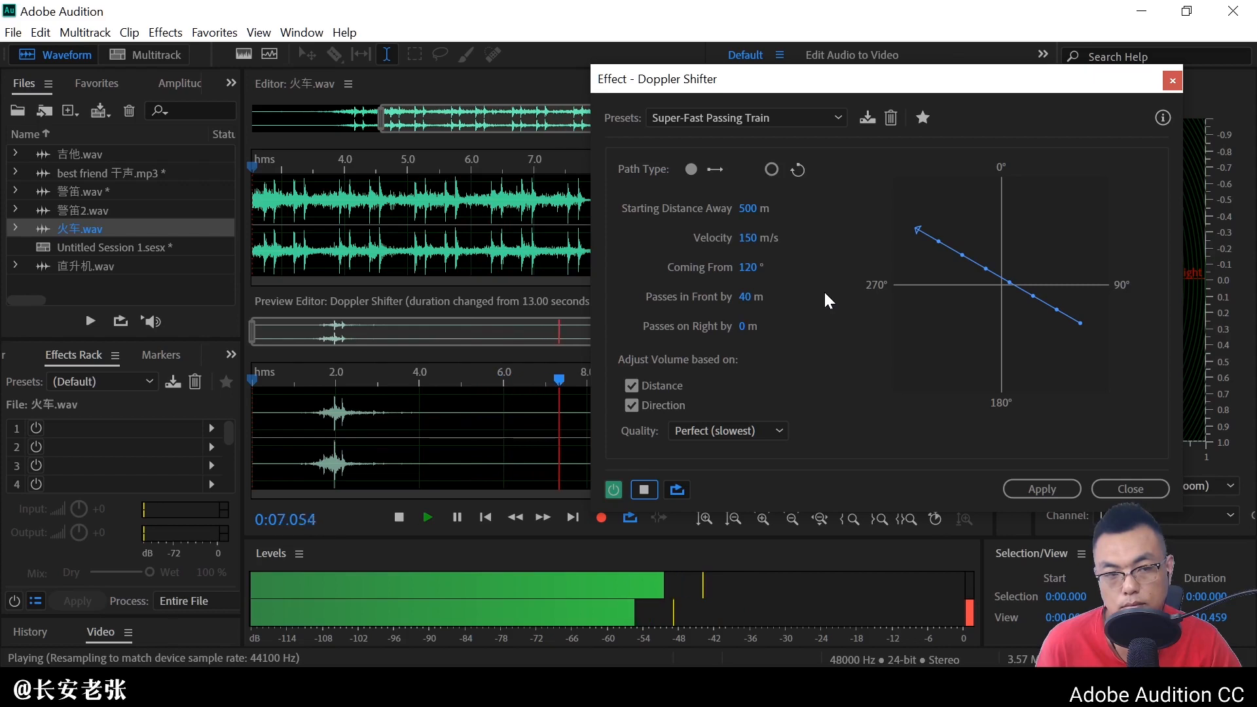
key("space")
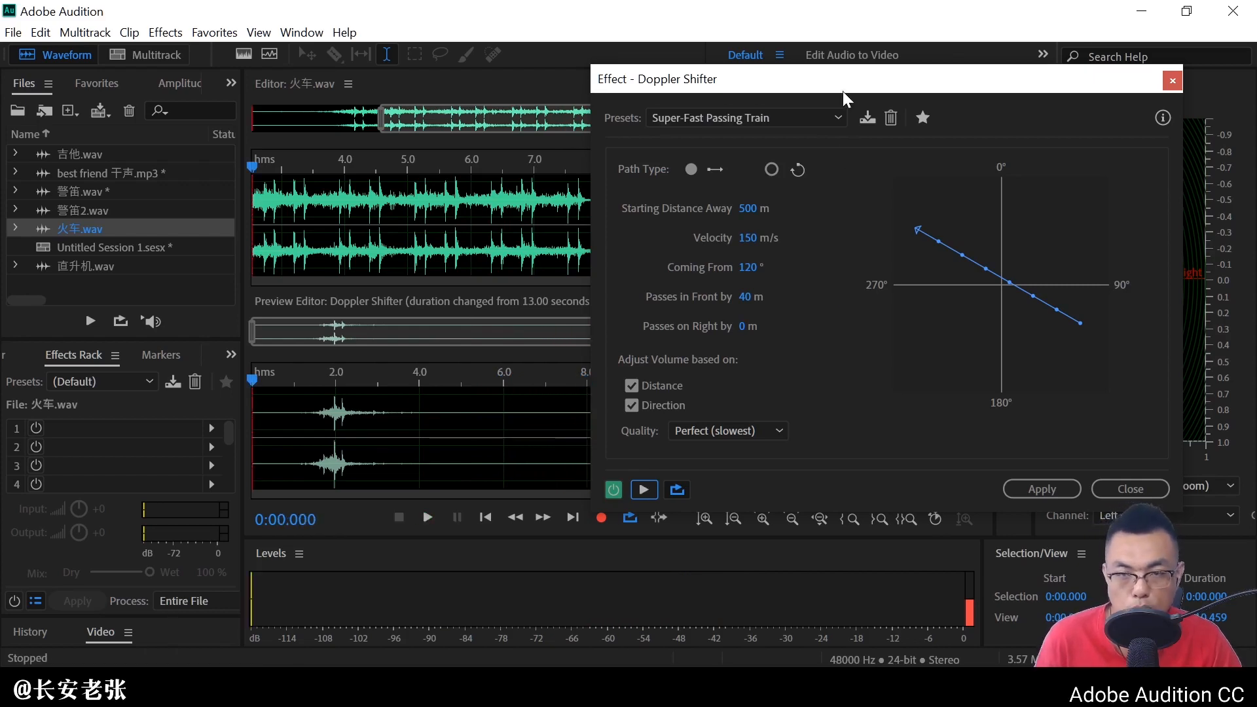
Open 警笛2.wav in the editor and reset its Doppler Shifter settings to the (Default) preset
left_click_drag(843, 91, 518, 75)
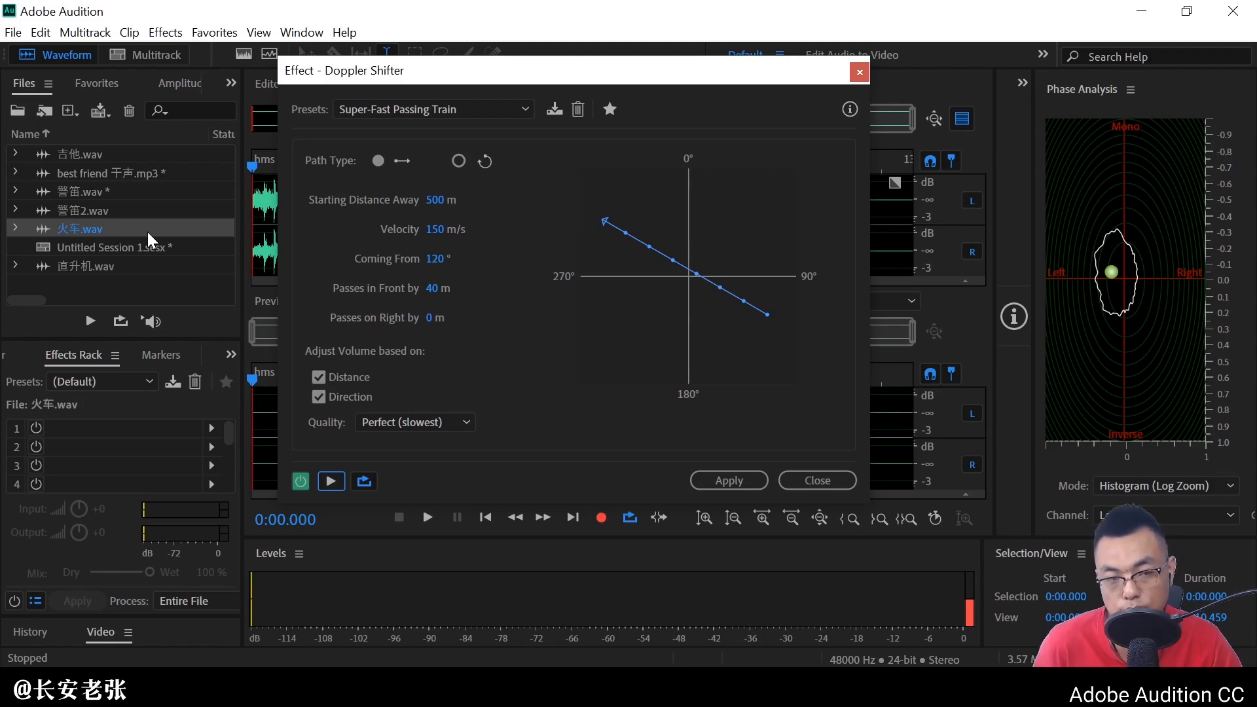
double_click(140, 212)
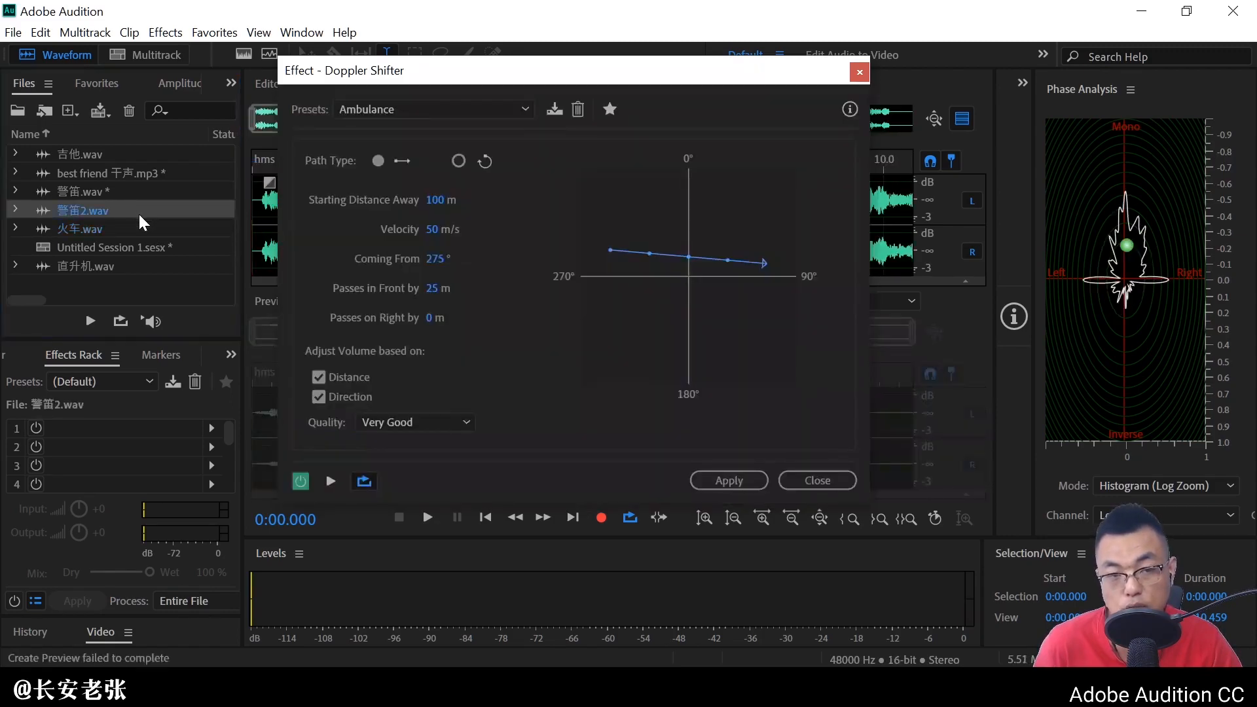
left_click_drag(465, 75, 434, 161)
left_click(403, 196)
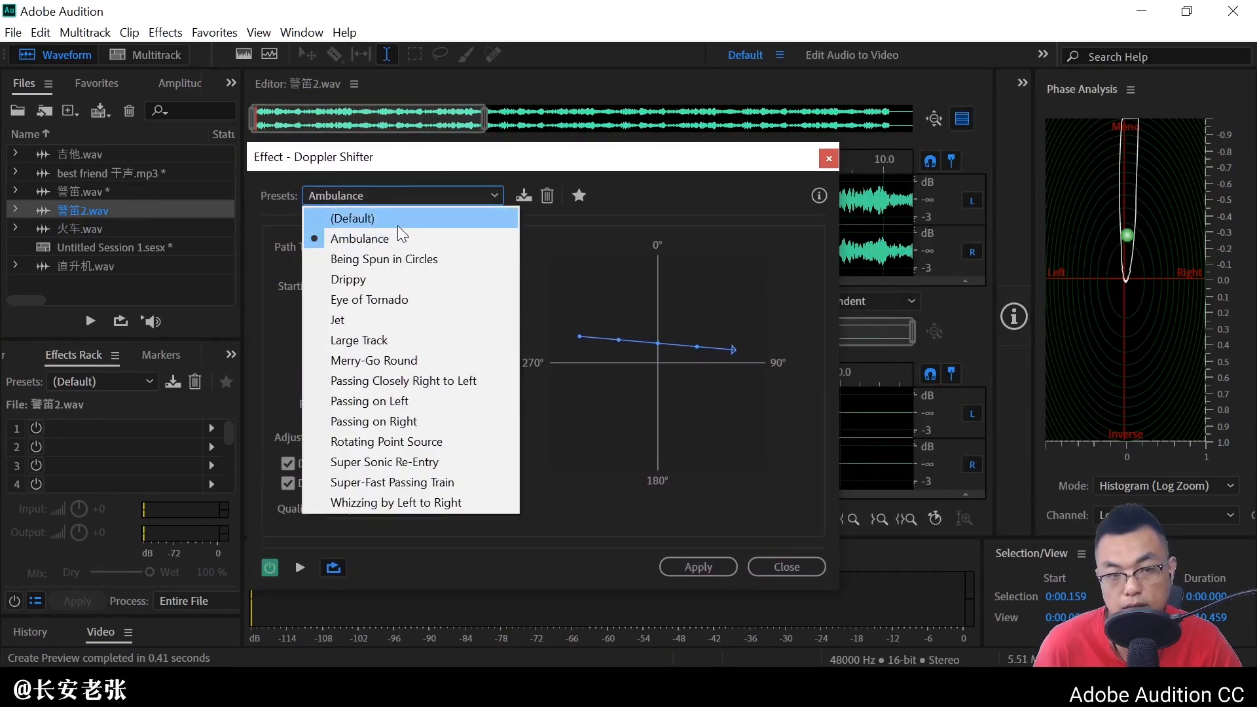
left_click(398, 221)
left_click_drag(489, 159, 501, 75)
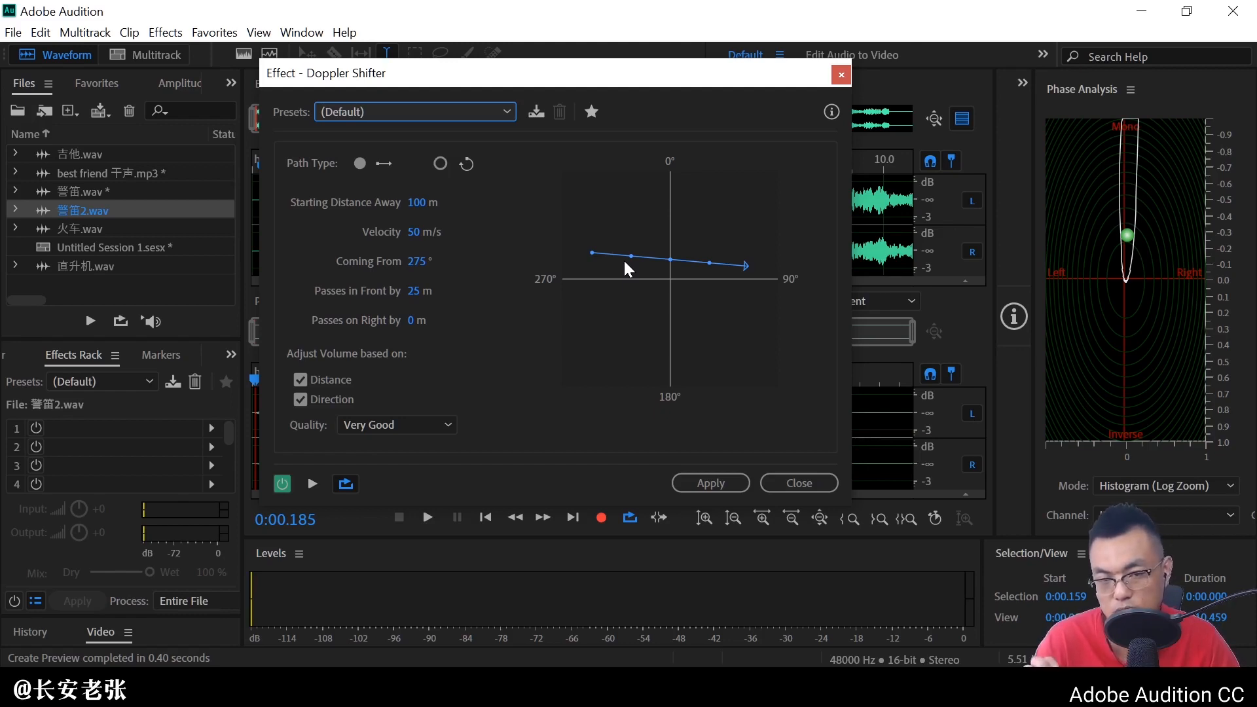
Set the siren's Coming From angle to 273° and preview the straight-line Doppler effect
left_click_drag(419, 261, 654, 288)
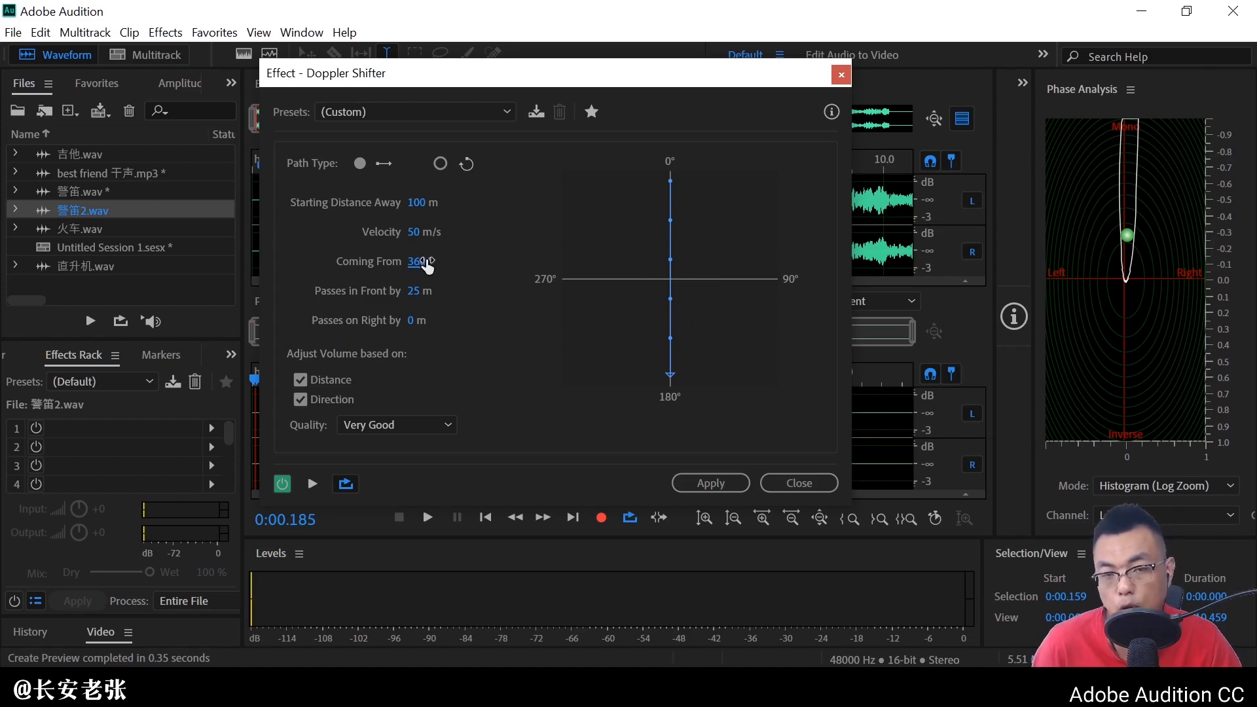
left_click_drag(426, 260, 374, 288)
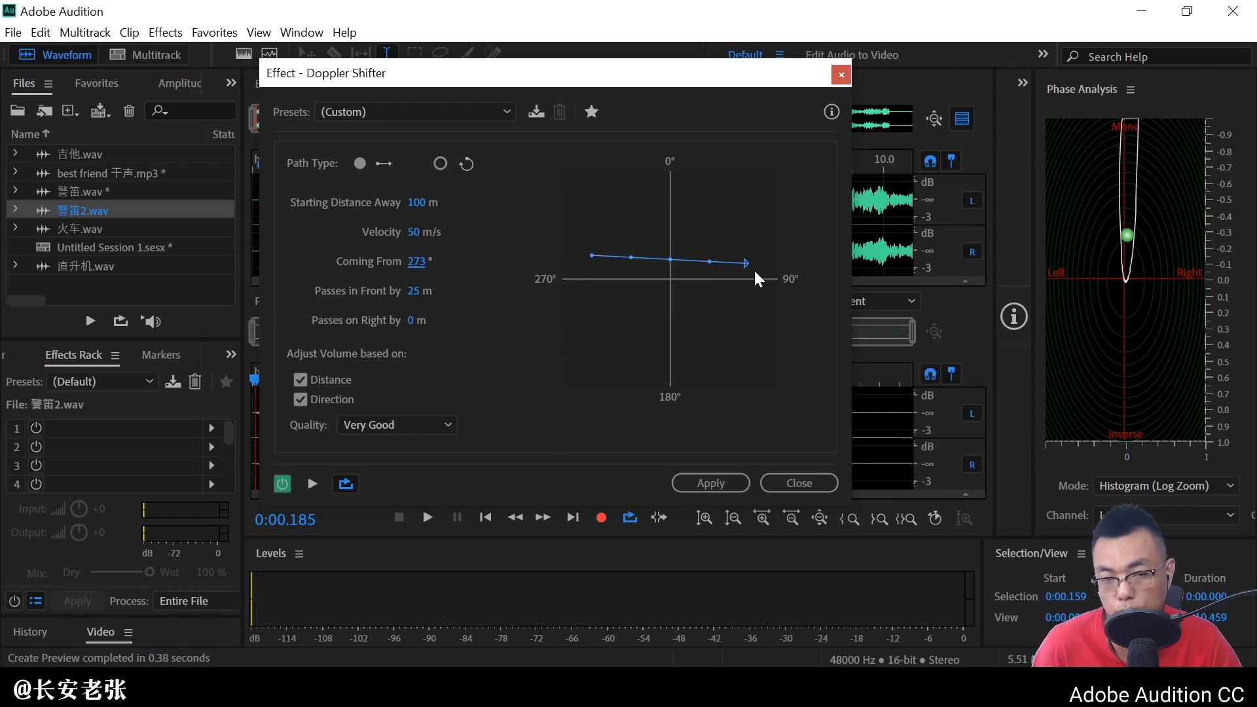
left_click(311, 484)
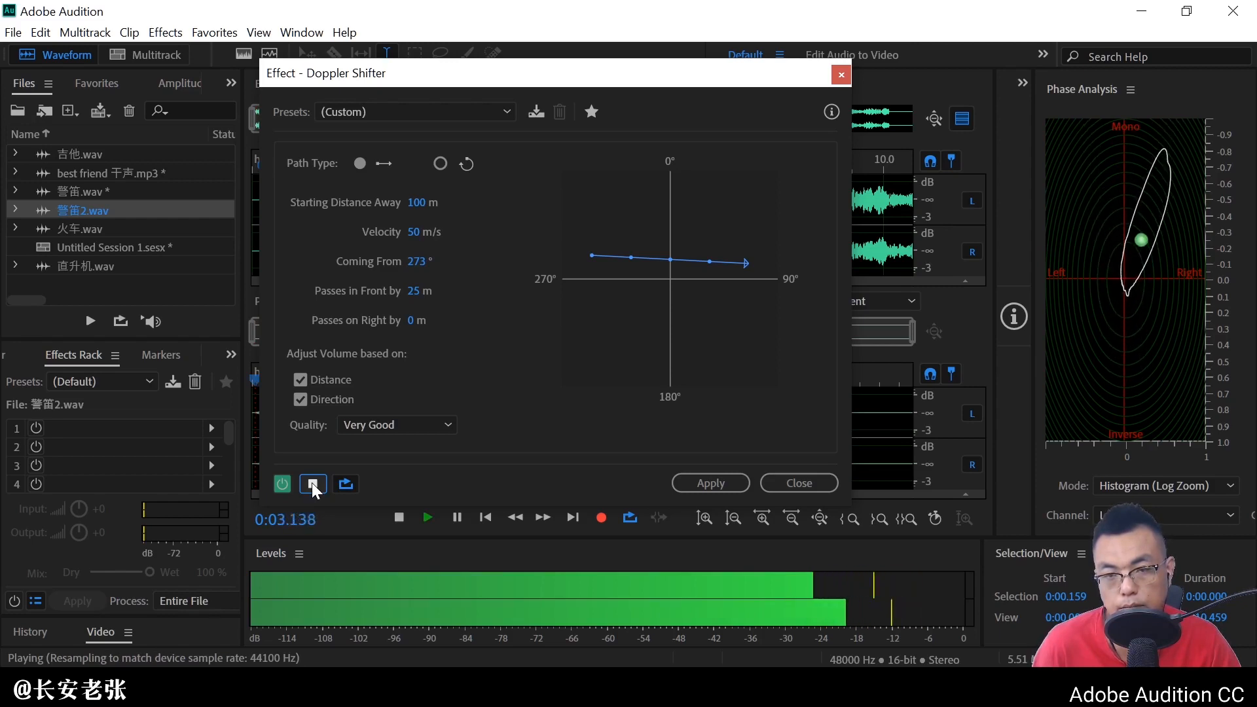
left_click(312, 485)
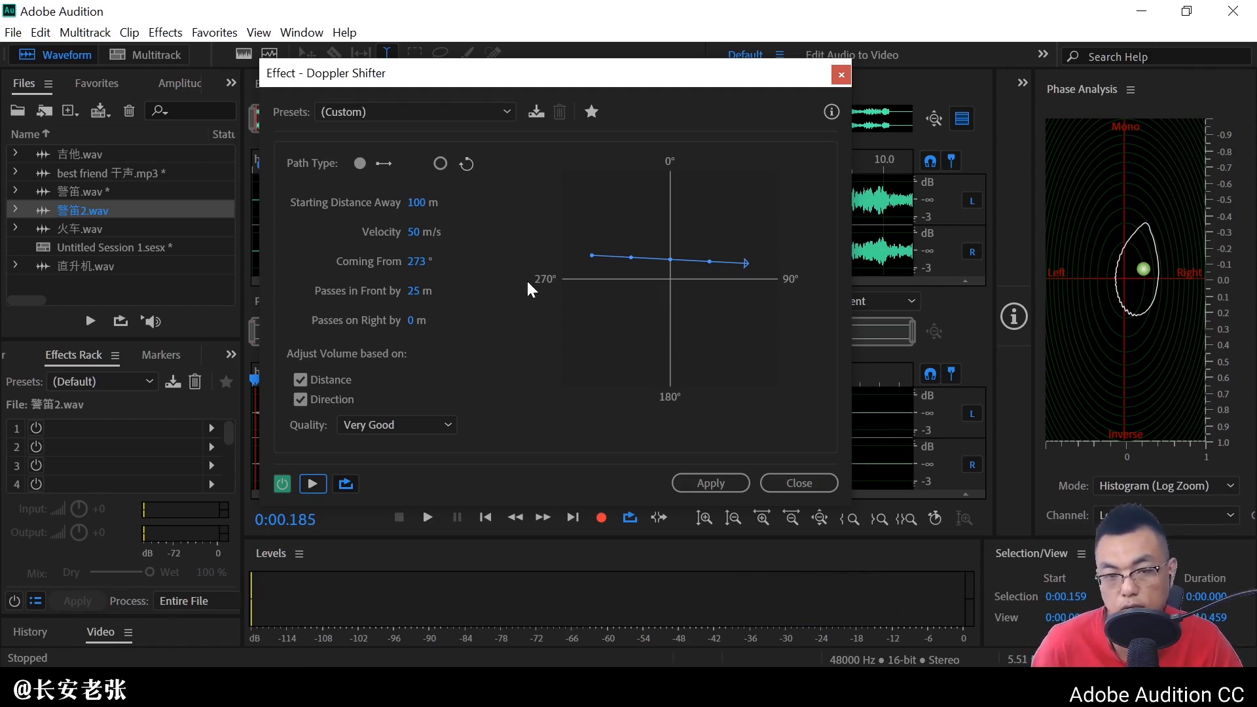
Reverse the siren's direction by setting Coming From to 89°, and preview the result
left_click_drag(420, 265, 247, 274)
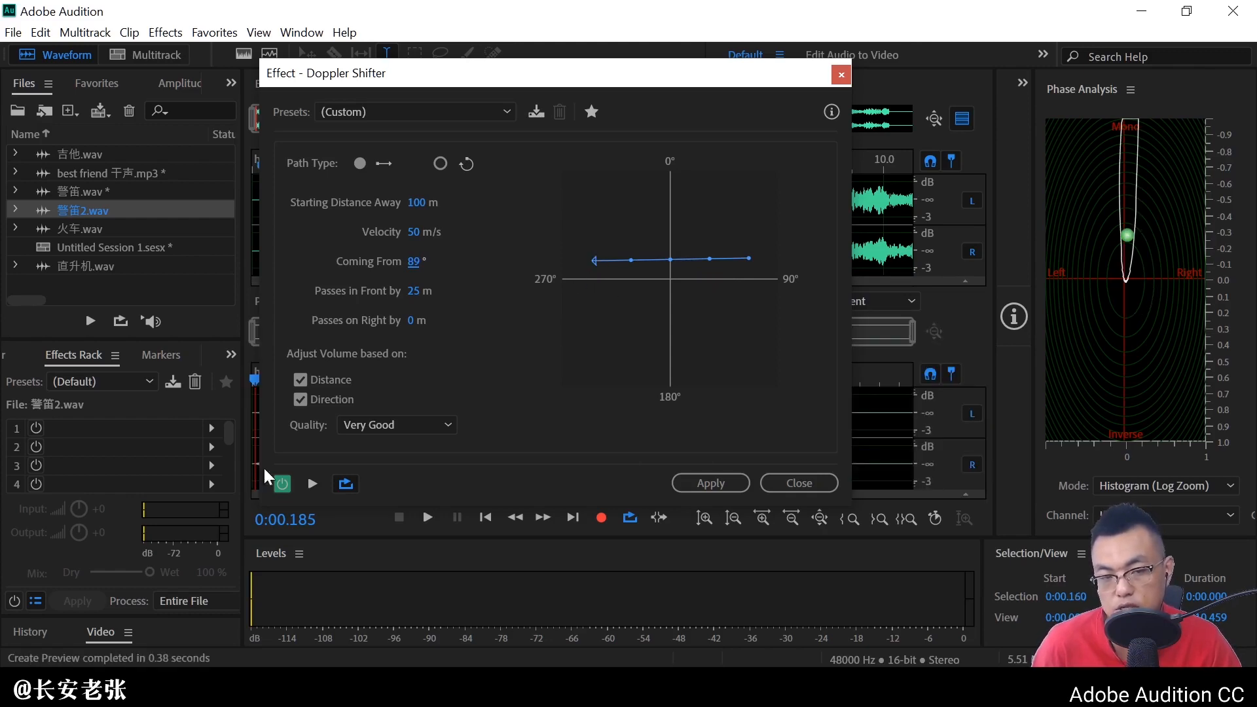
left_click(312, 485)
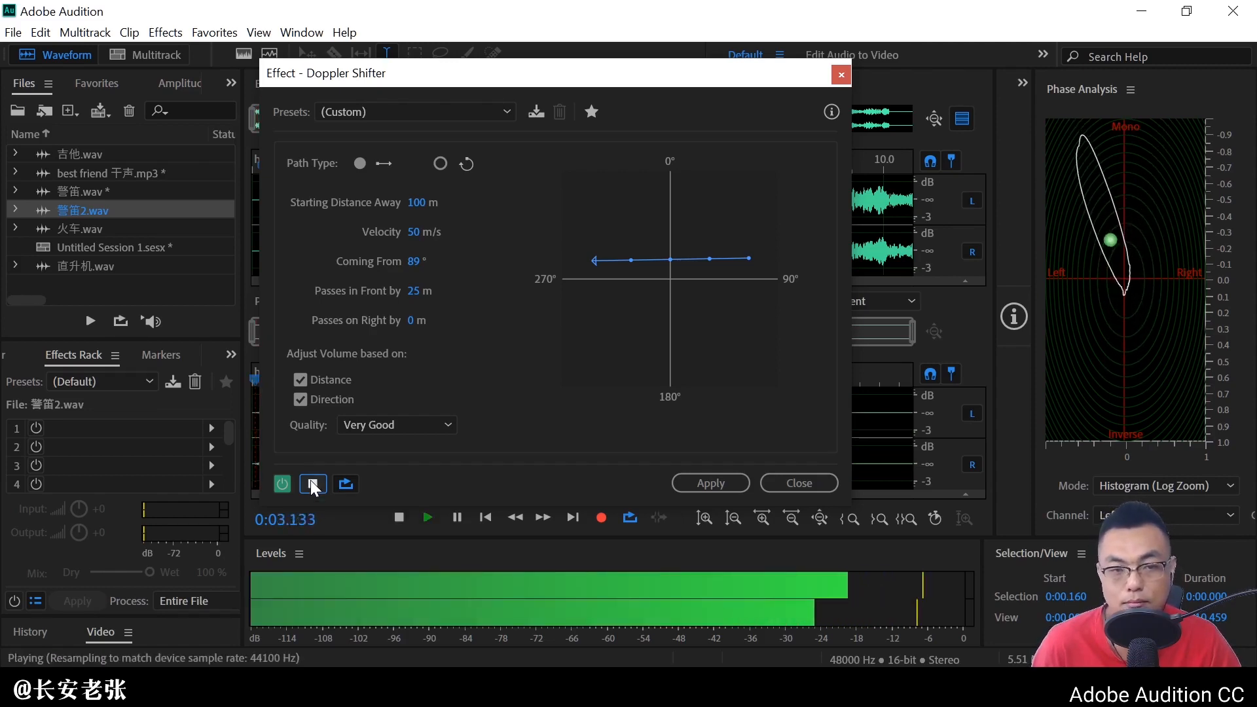
left_click(313, 483)
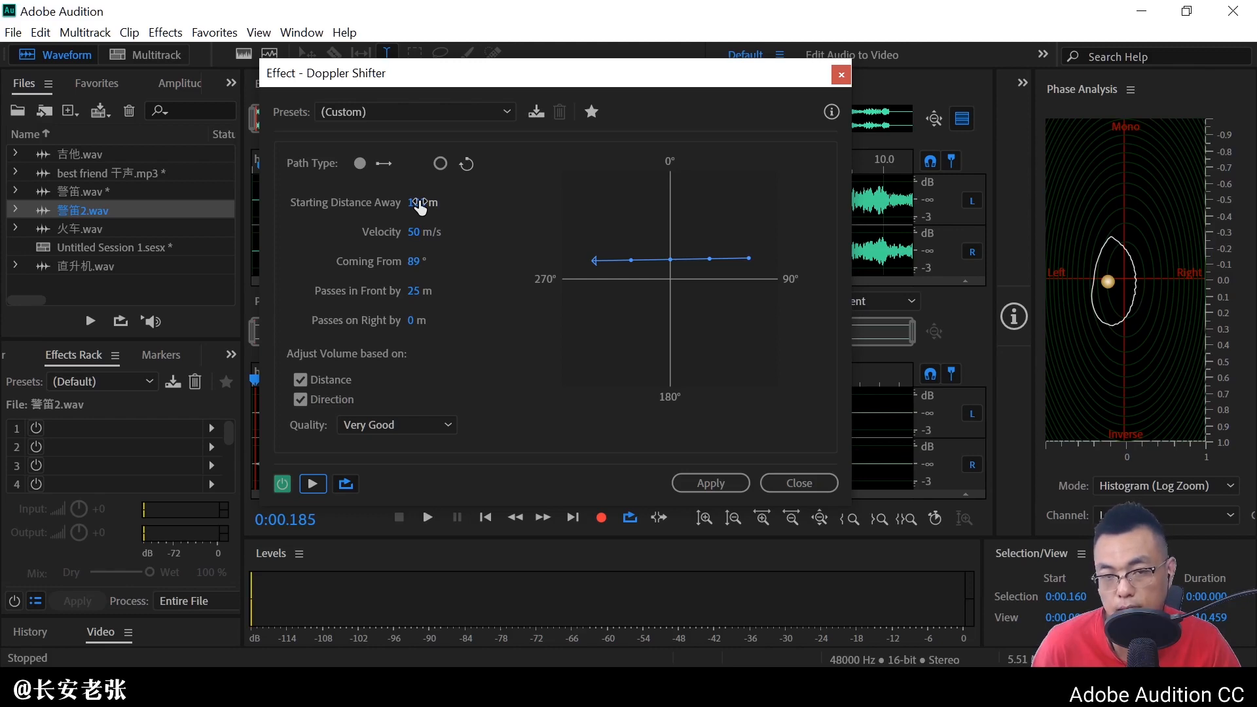
Set Starting Distance Away to 480 m and Velocity to 100 m/s, and preview the faster siren pass
left_click_drag(421, 207, 829, 237)
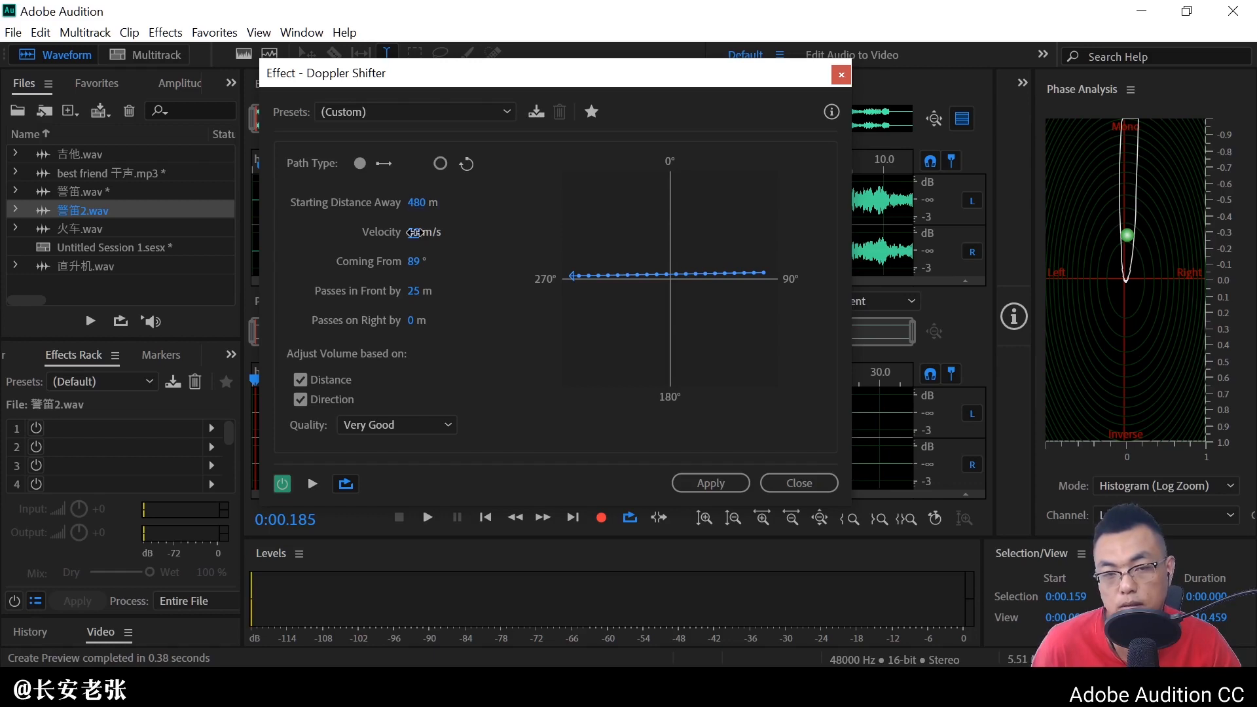
left_click_drag(413, 233, 476, 242)
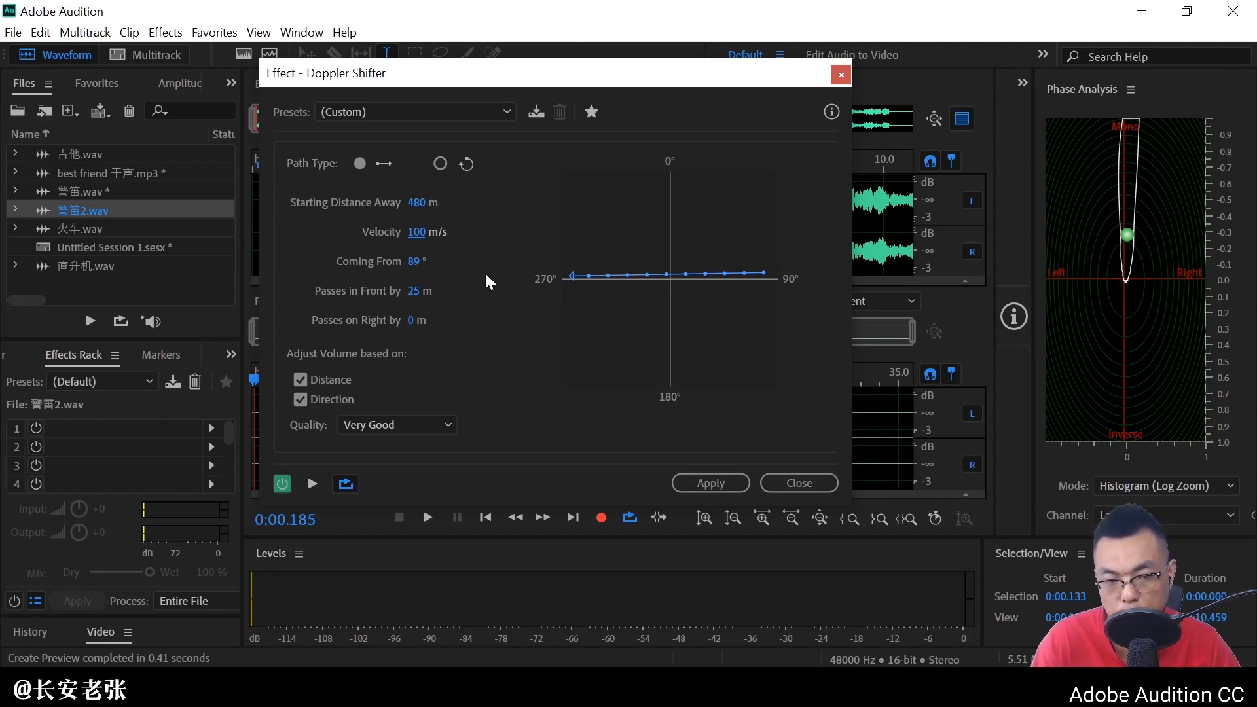
key("space")
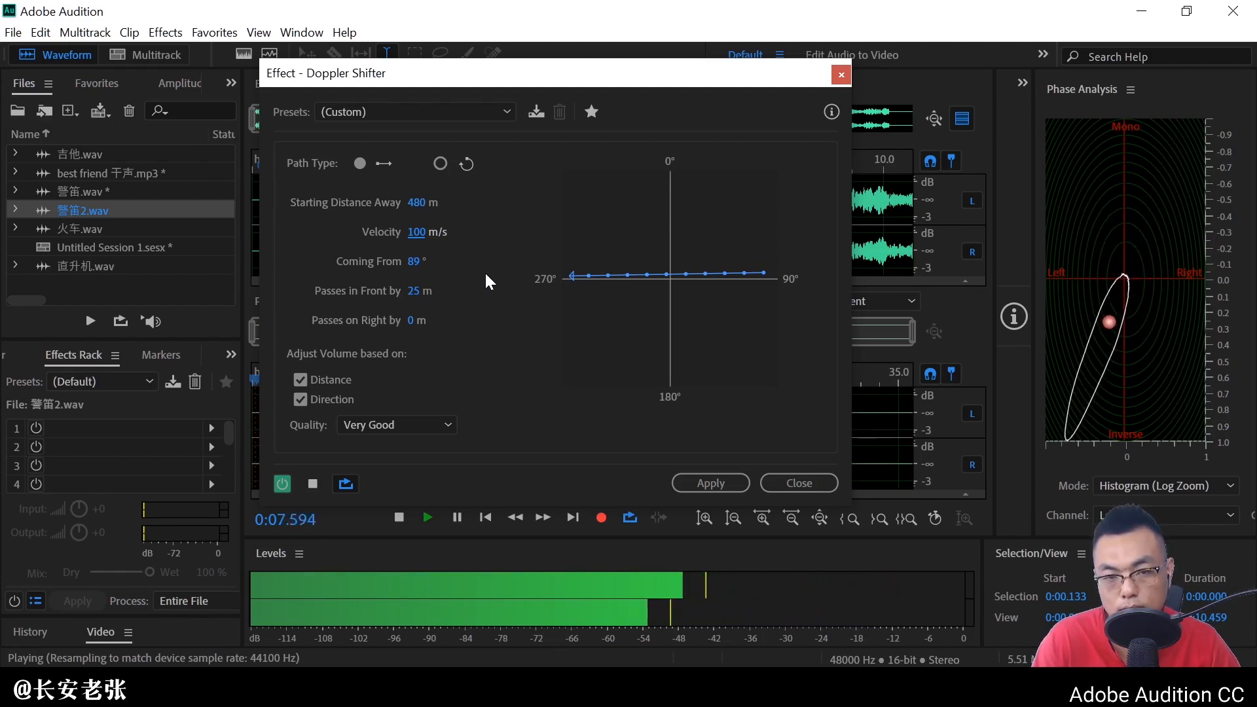
key("space")
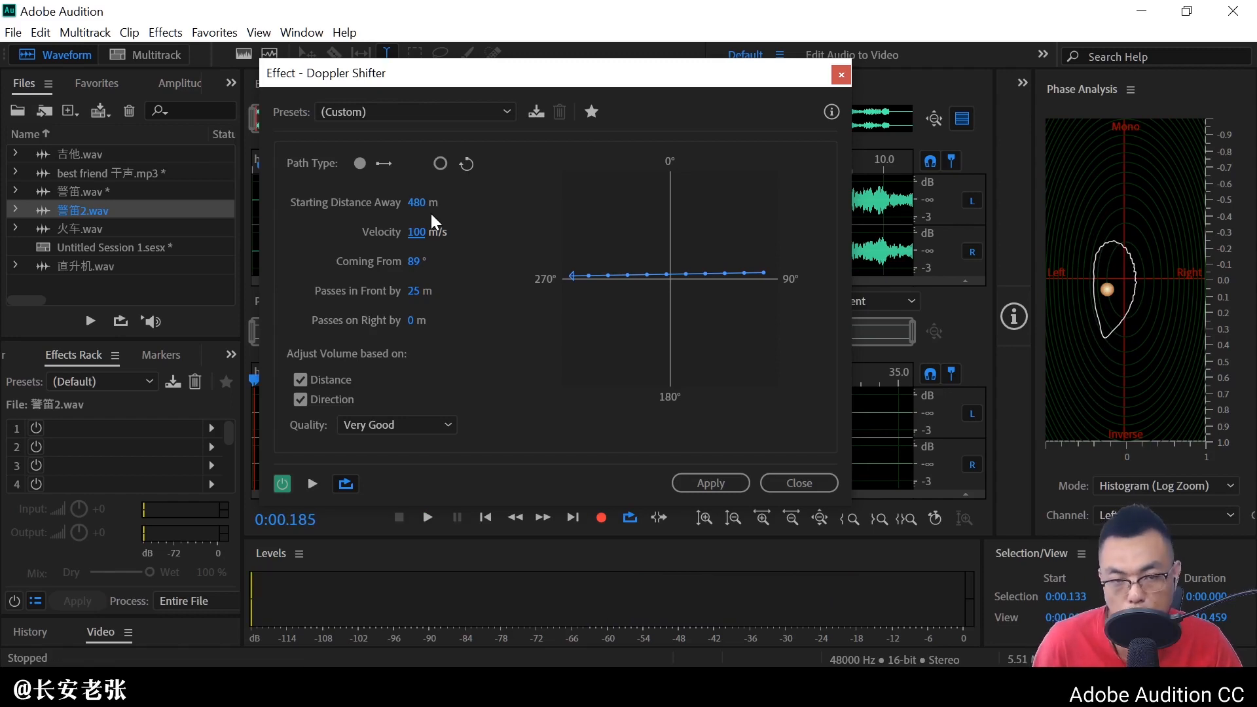
Set Starting Distance Away to 200 m and Velocity to 20 m/s, and preview the slower siren pass
left_click_drag(419, 204, 66, 218)
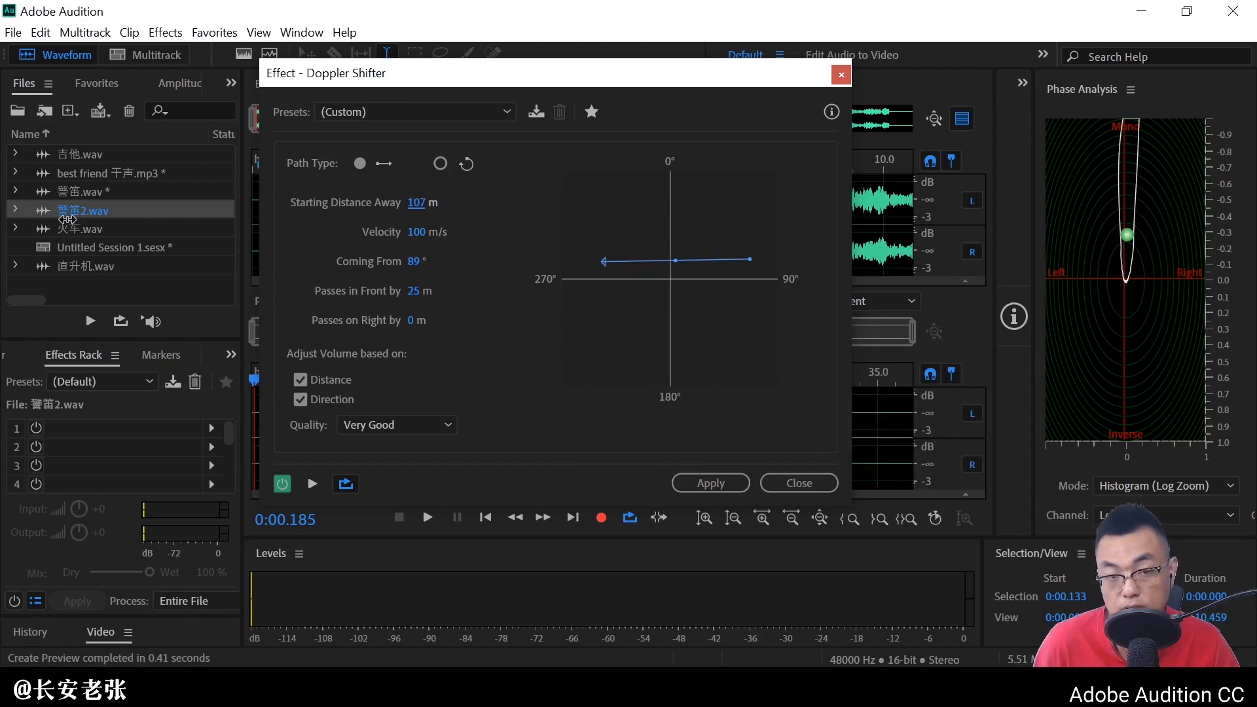
left_click(415, 209)
type("200")
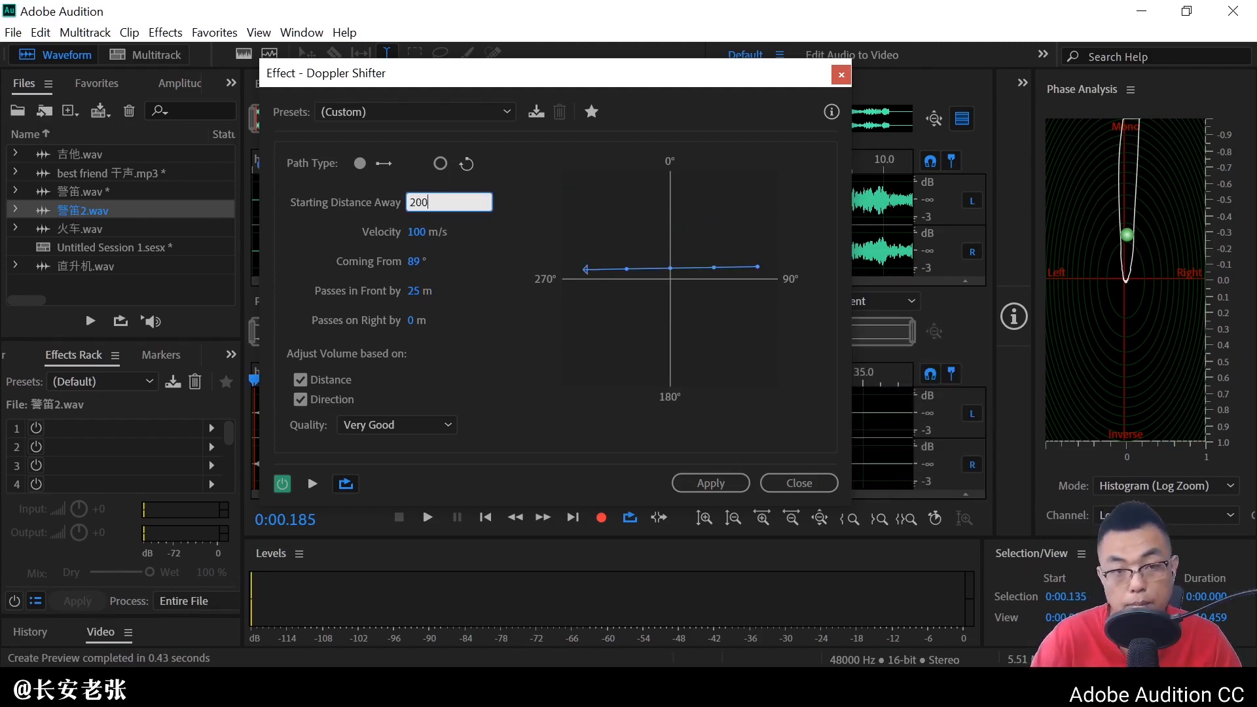
key("Return")
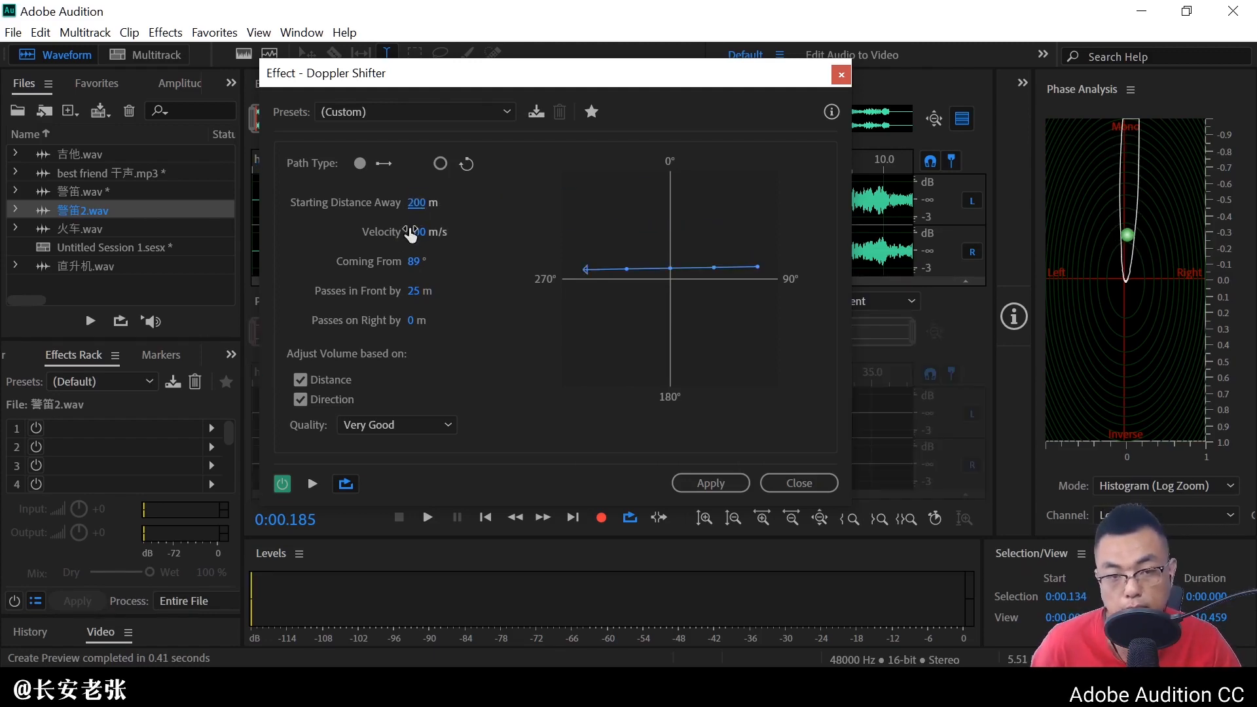
left_click(414, 230)
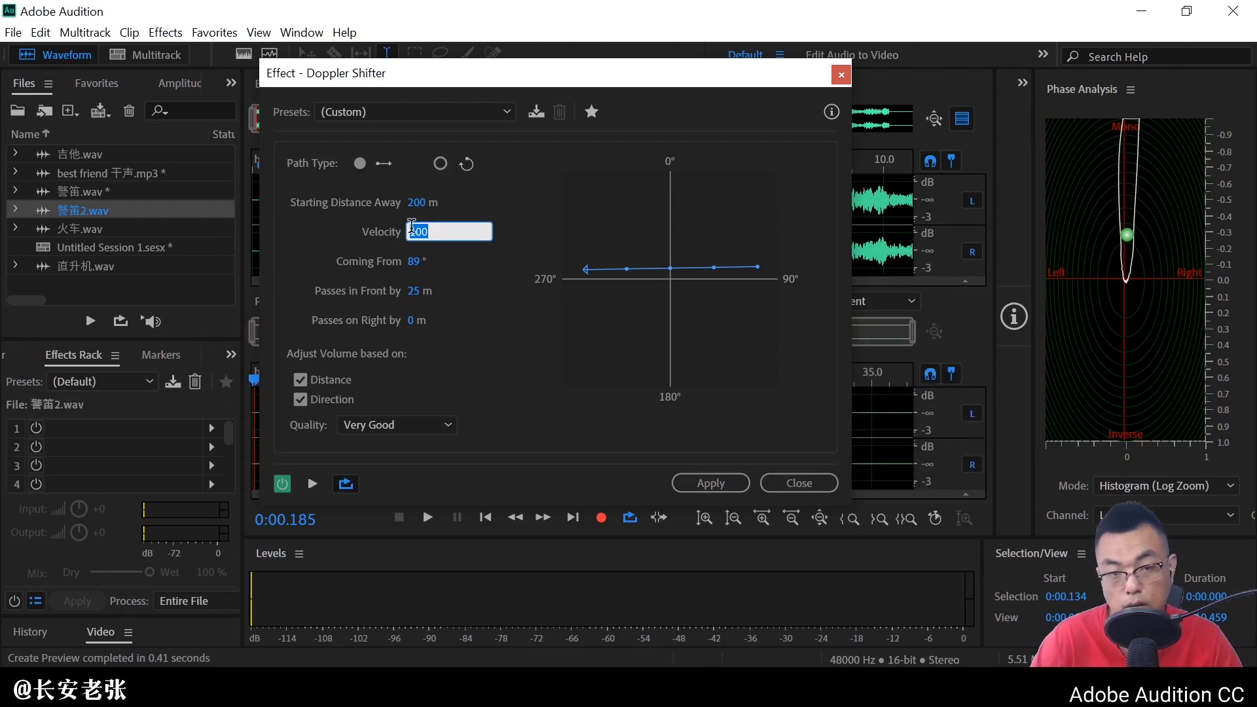
type("20")
key("Return")
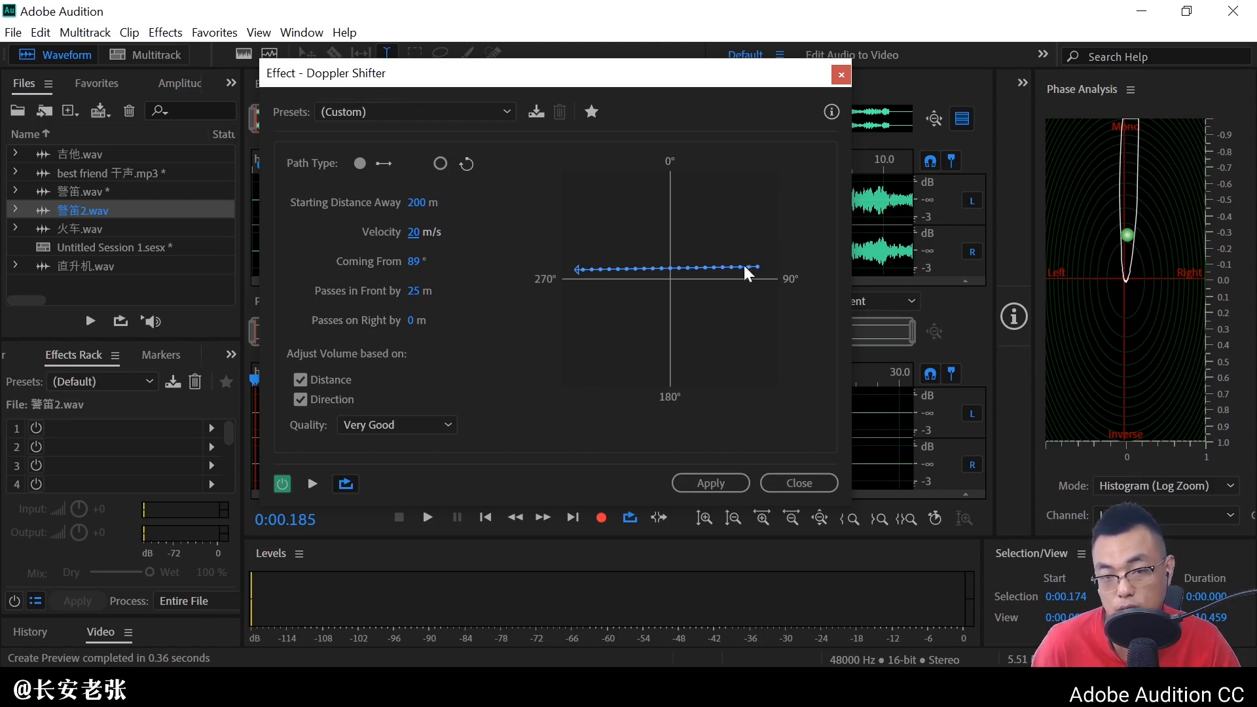
left_click(313, 485)
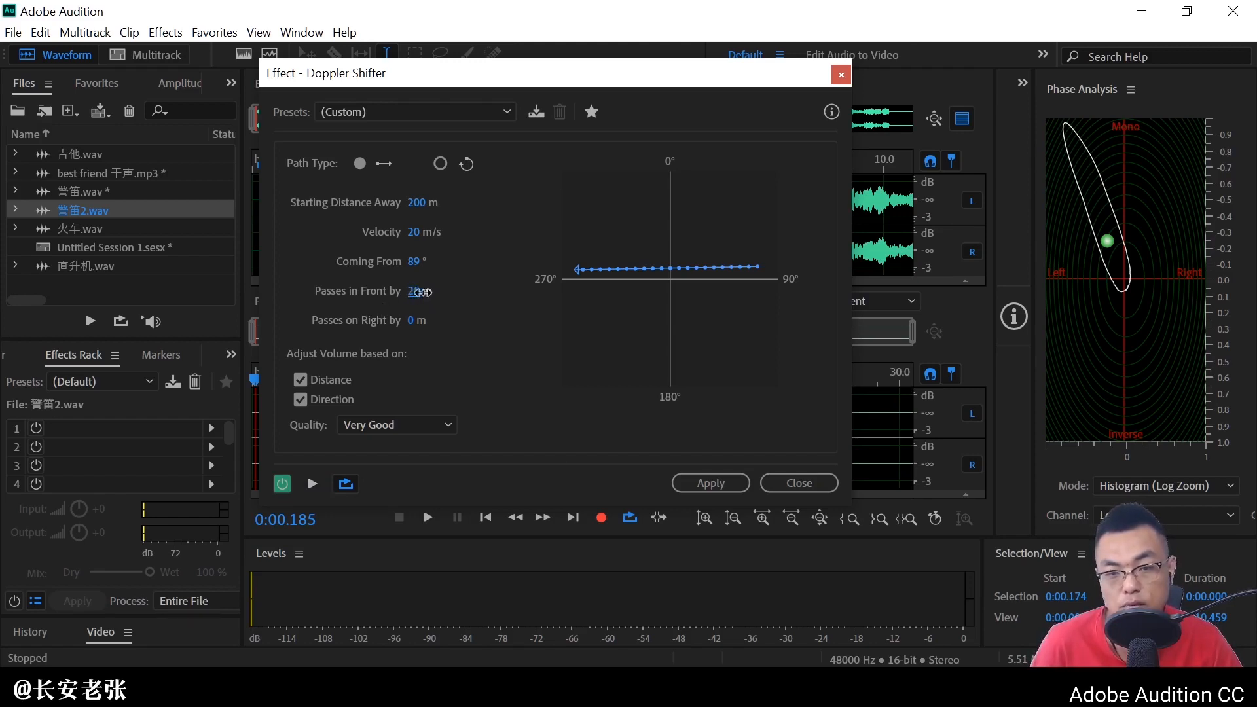
Set Passes in Front by to 271 m and Velocity to 52 m/s, and preview the more distant siren
left_click_drag(419, 292, 667, 296)
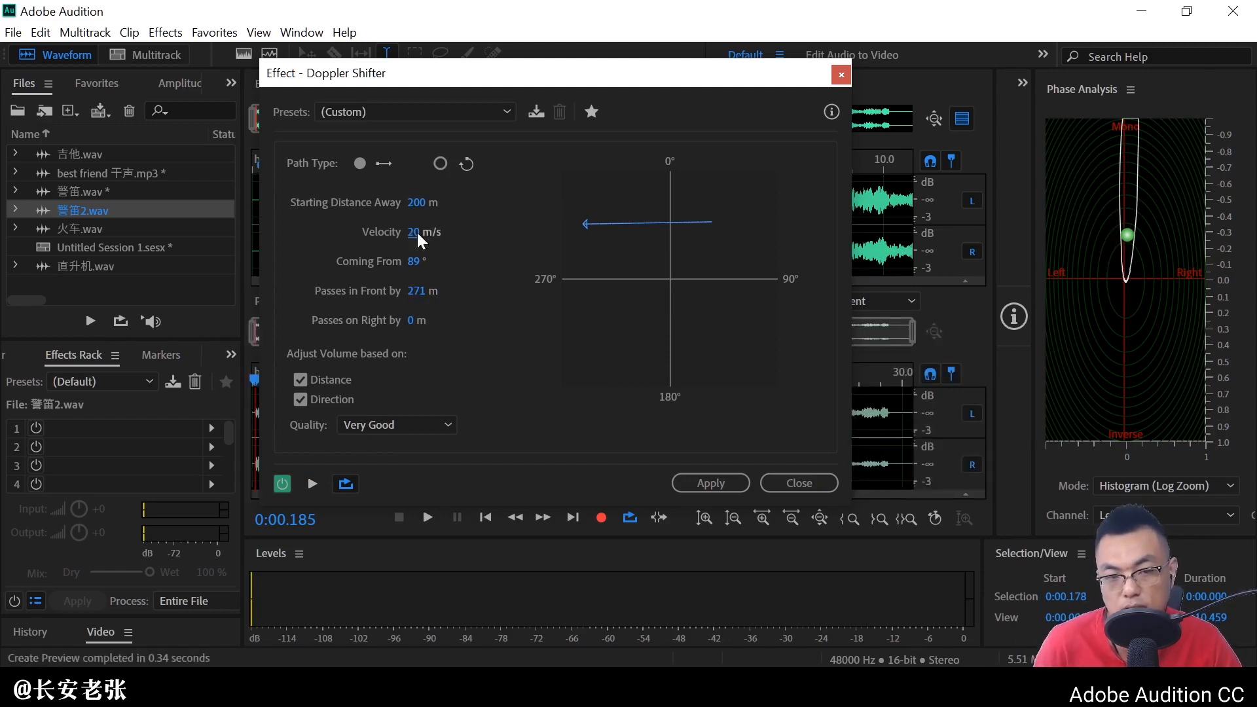
left_click_drag(414, 232, 468, 250)
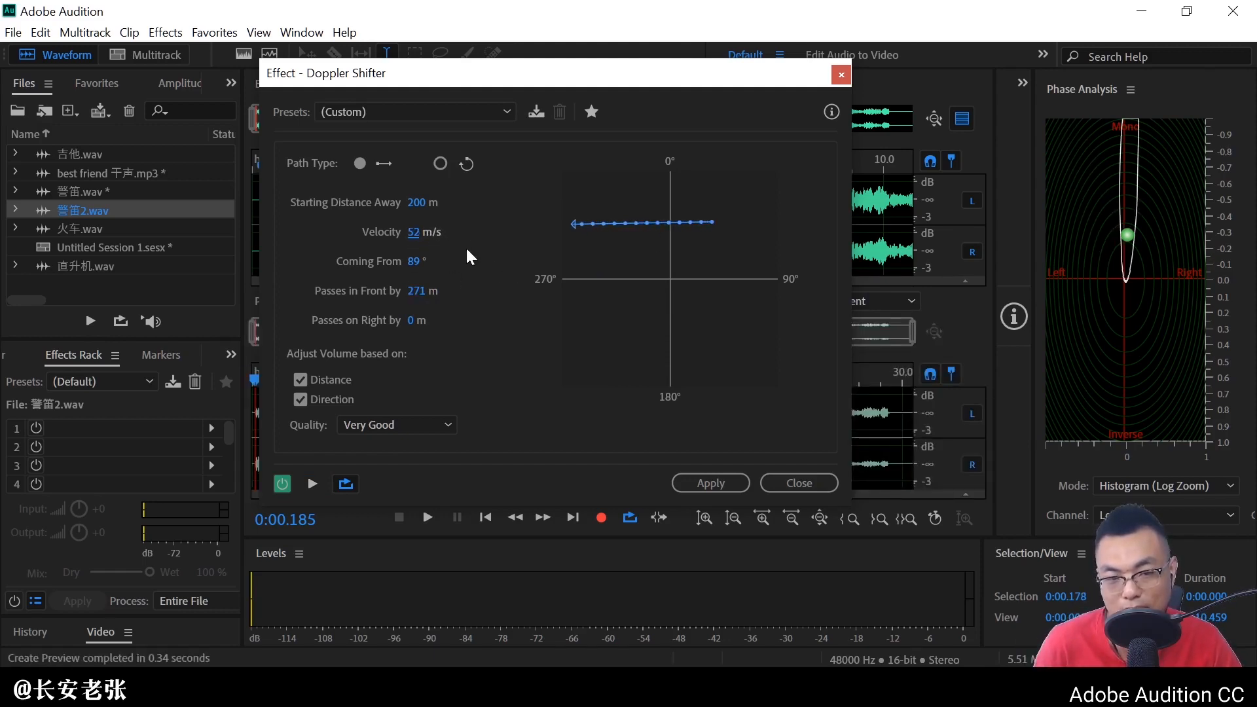
left_click(312, 488)
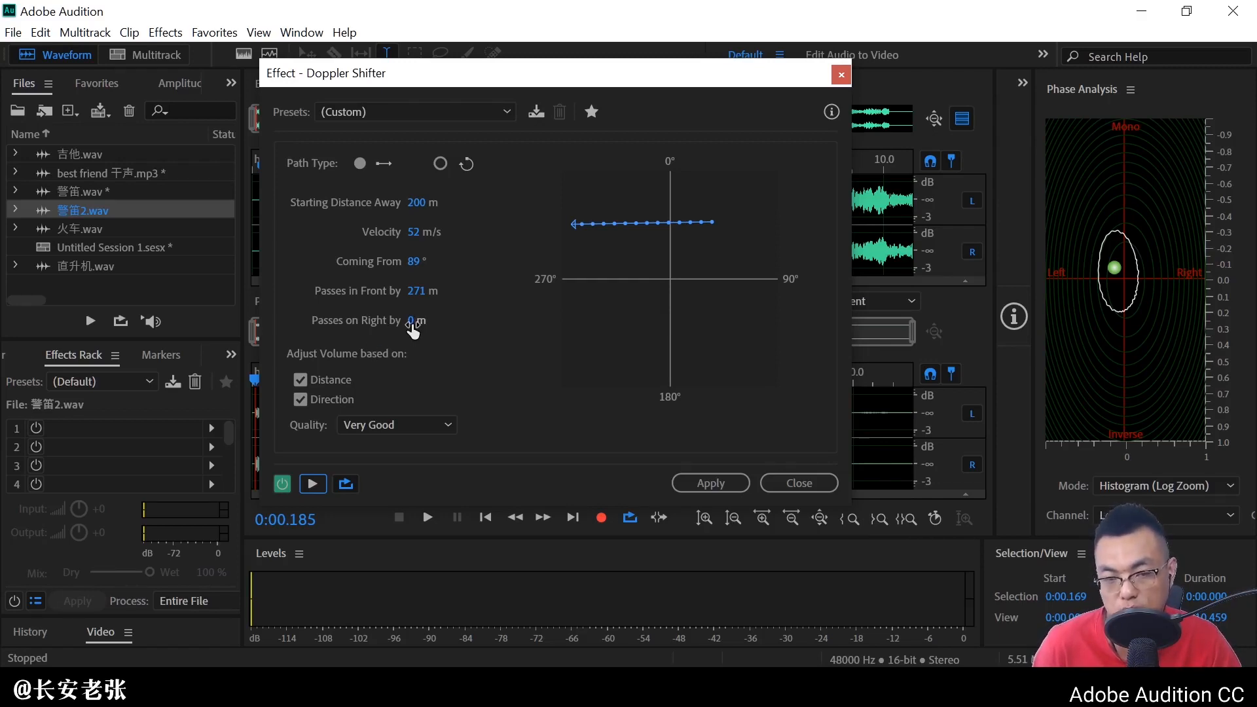
Preview the siren with Passes on Right by set to -136 m, and again with it set to 192 m
left_click_drag(411, 323, 298, 347)
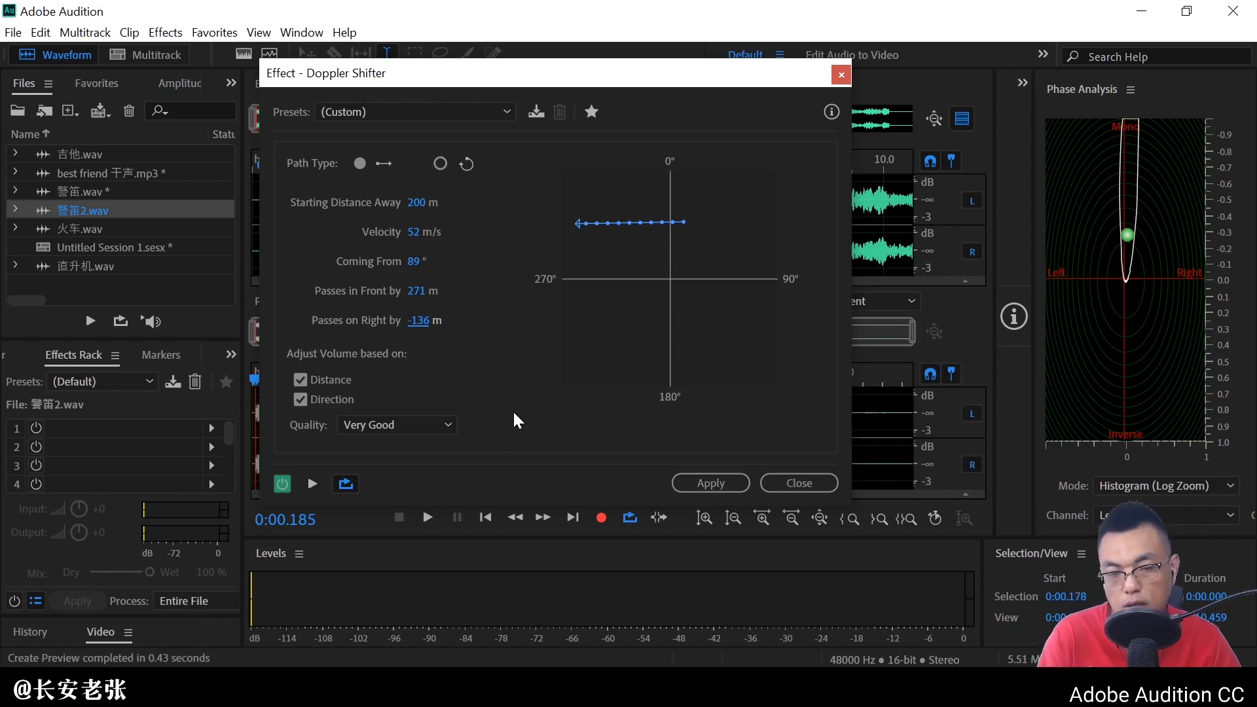
key("space")
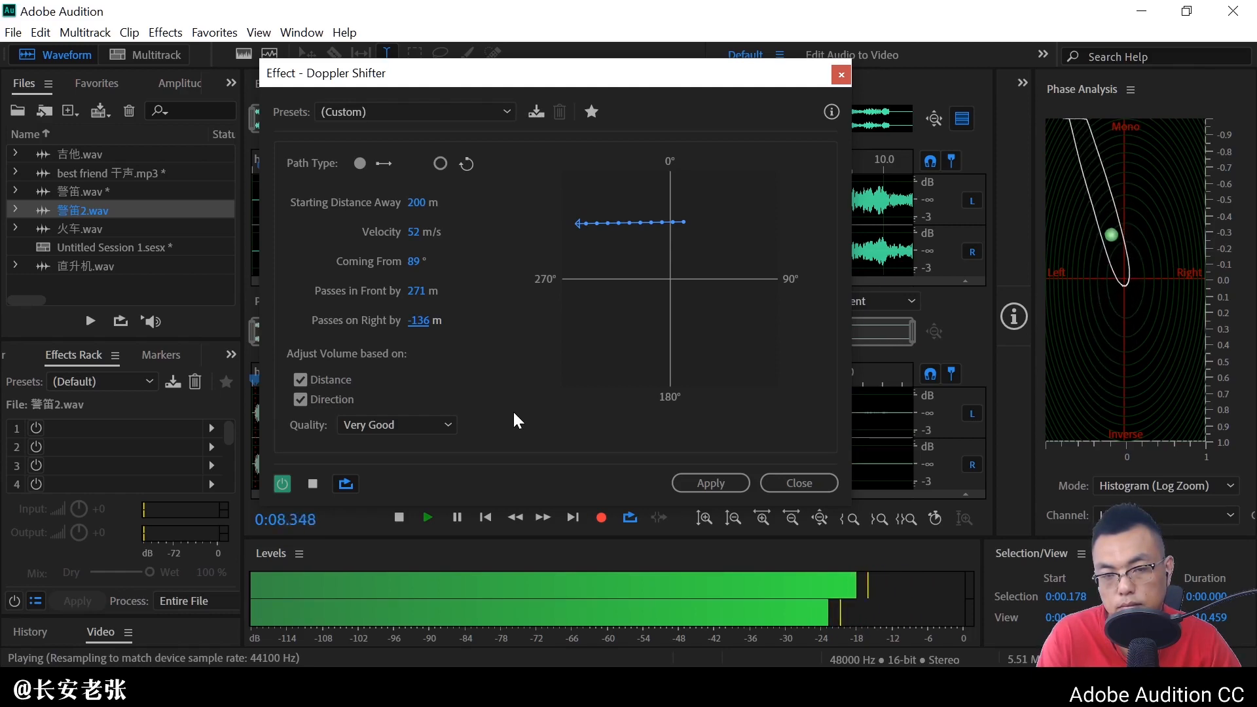
key("space")
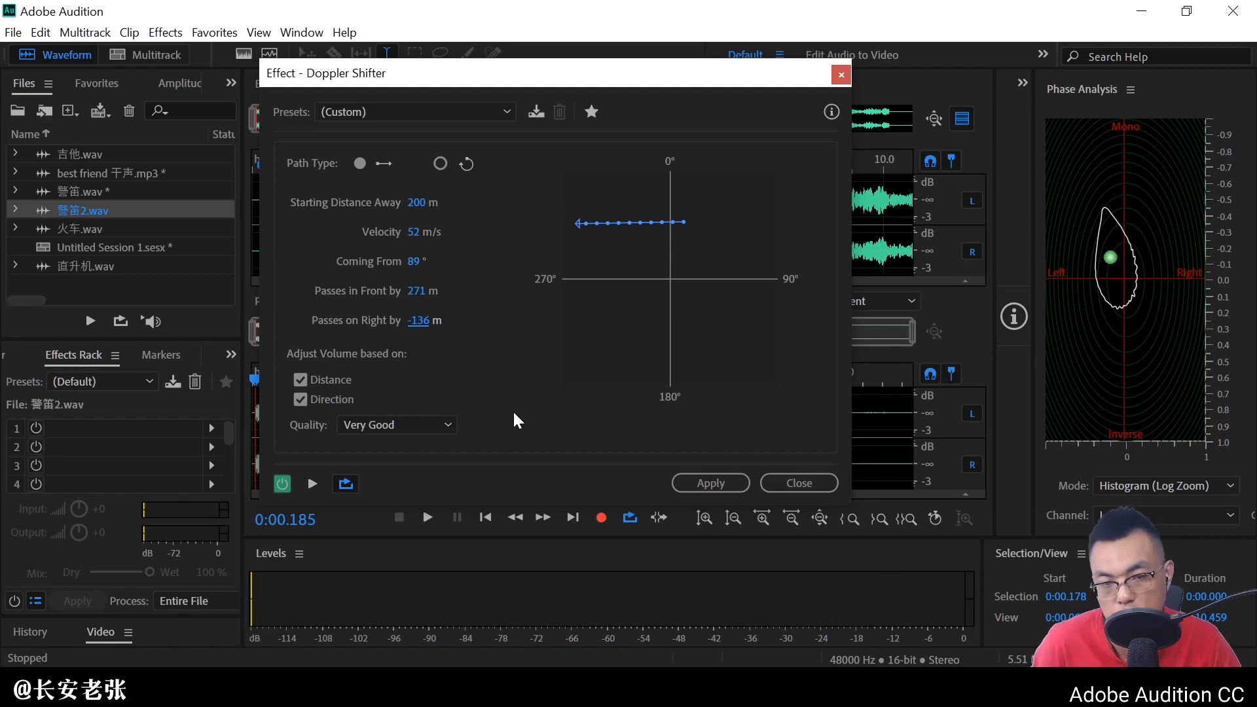
left_click_drag(419, 320, 764, 338)
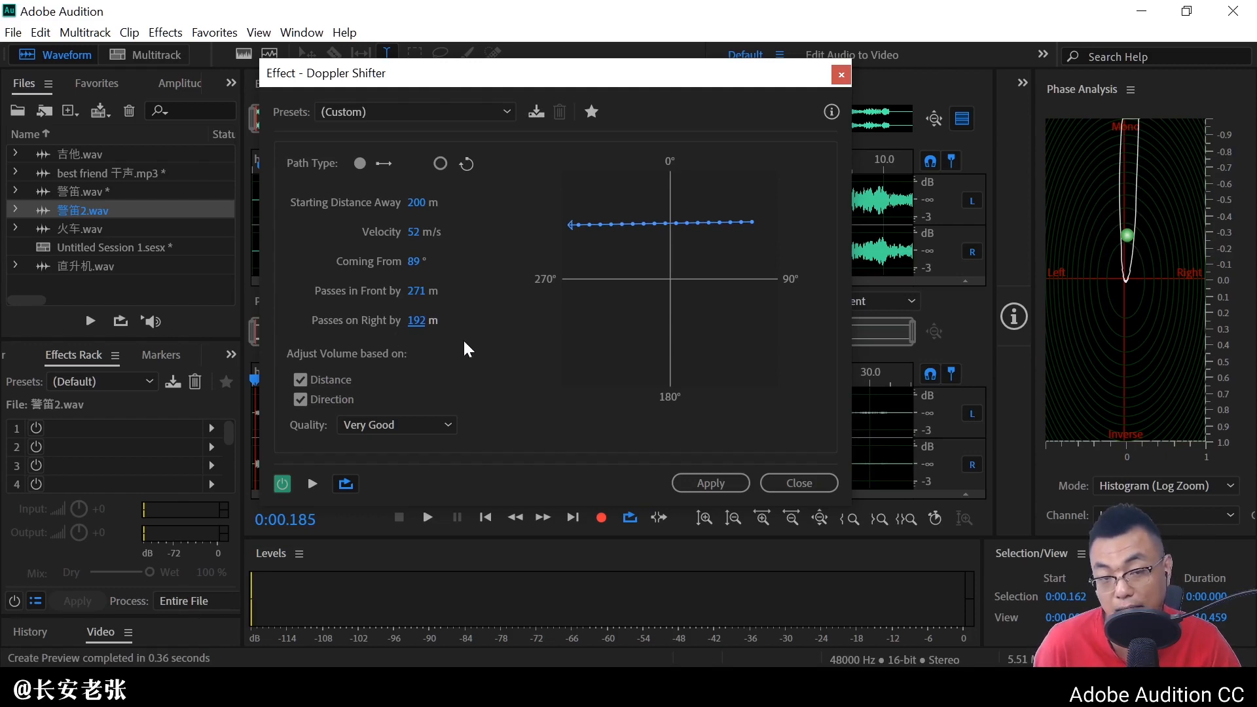
key("space")
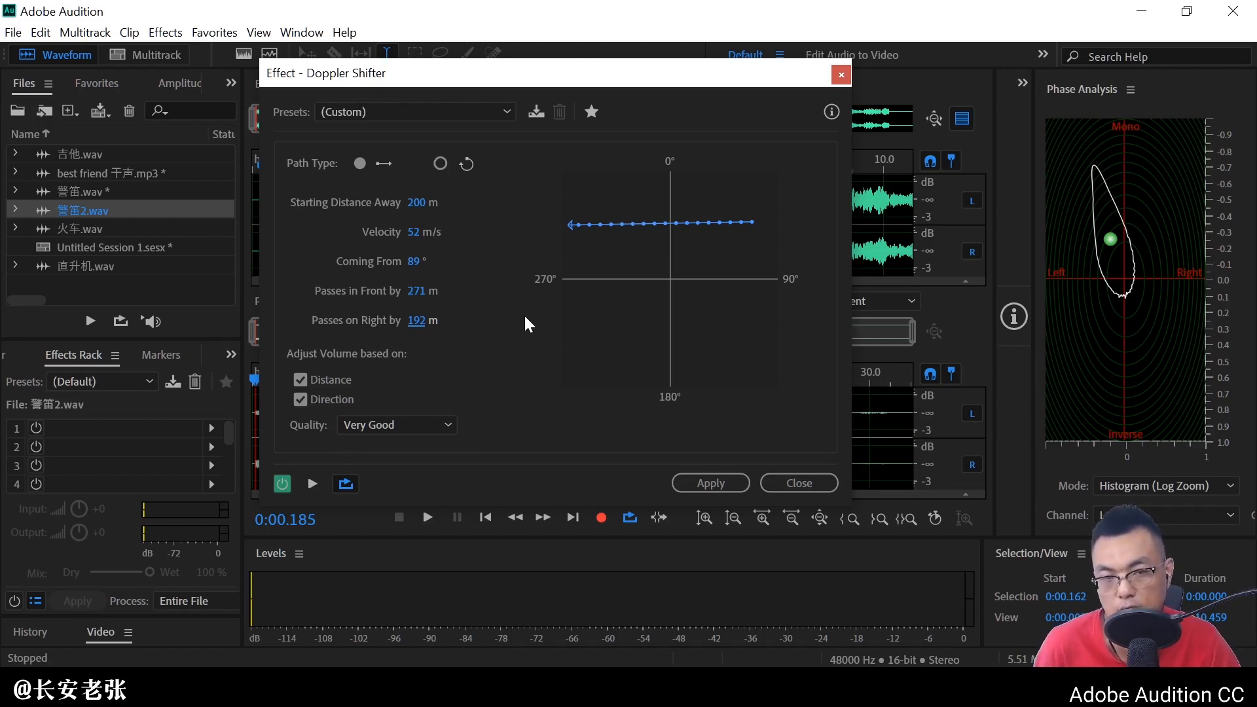
Switch the siren's path type to circular and set its radius to 264 m
left_click(440, 164)
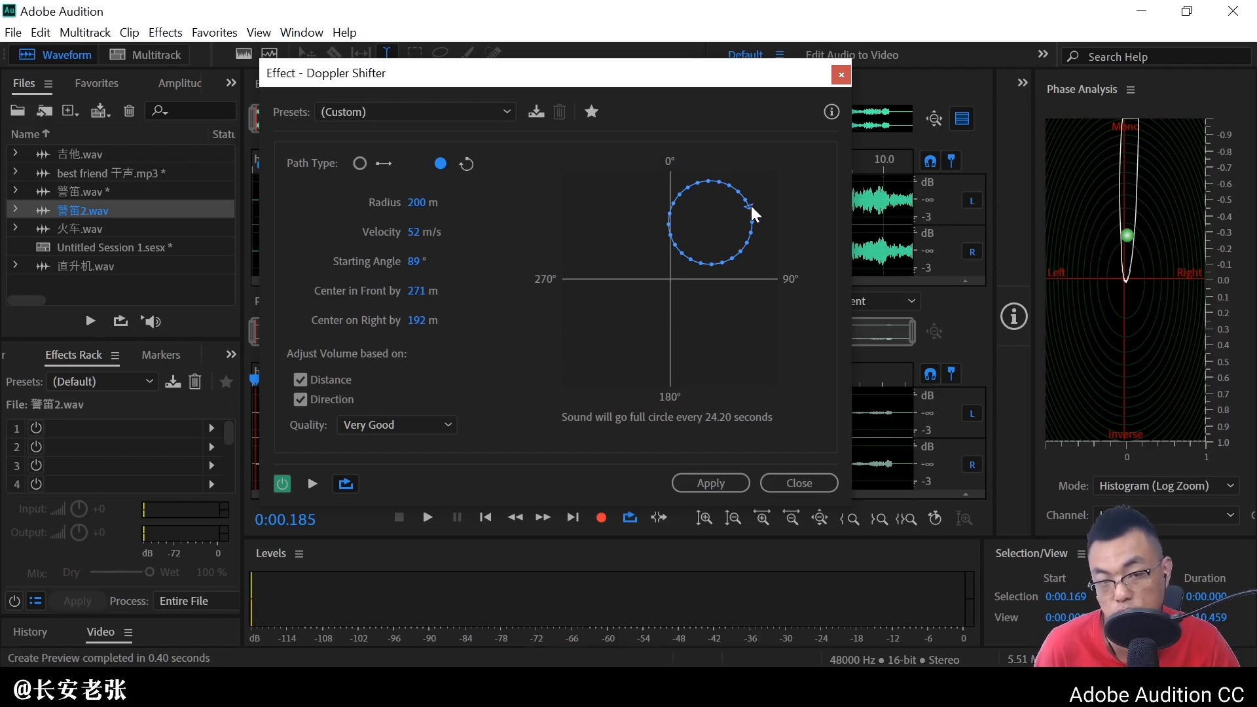
left_click_drag(417, 203, 524, 247)
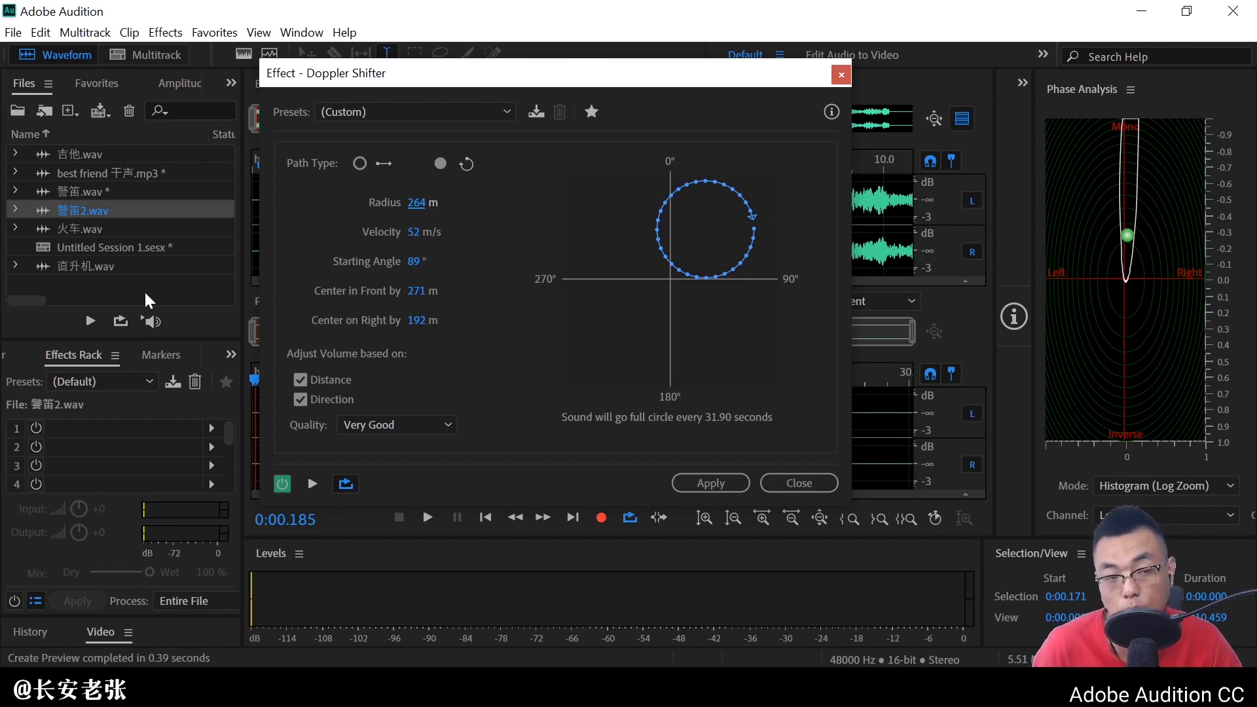
Open 直升机.wav, set its circular path to a 60° Starting Angle and 304 m Radius, and preview the helicopter
double_click(131, 266)
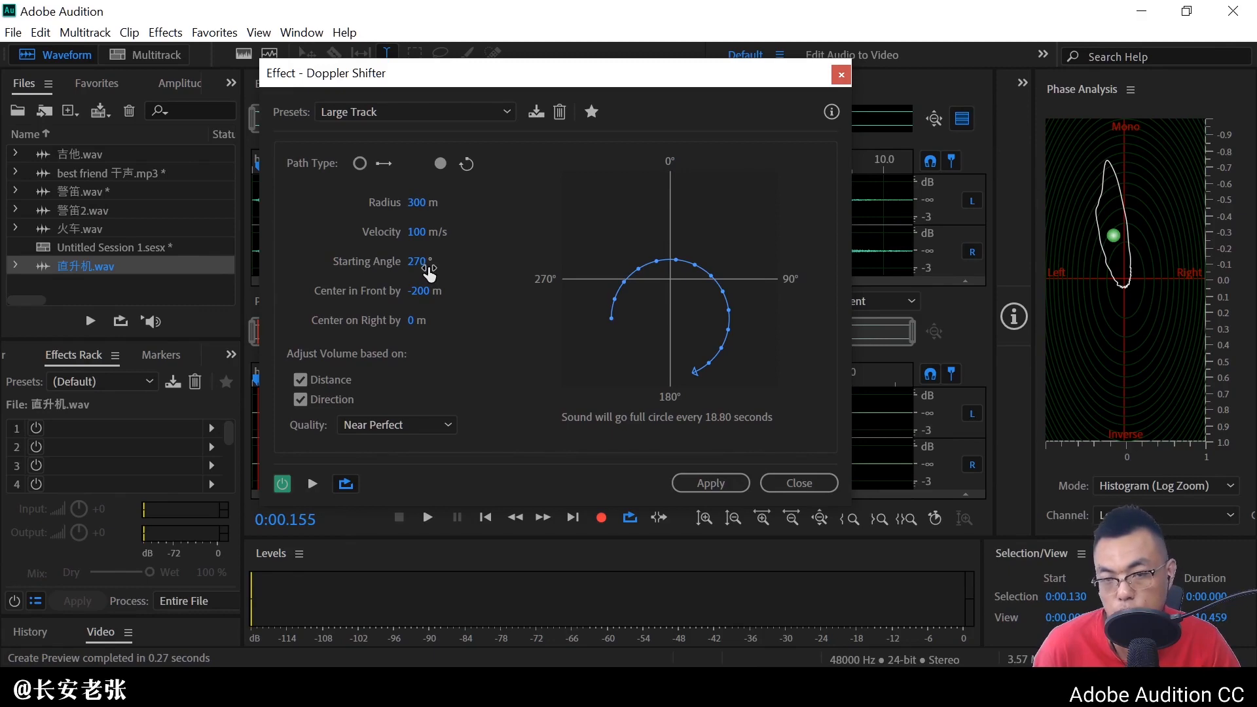
left_click_drag(427, 271, 288, 338)
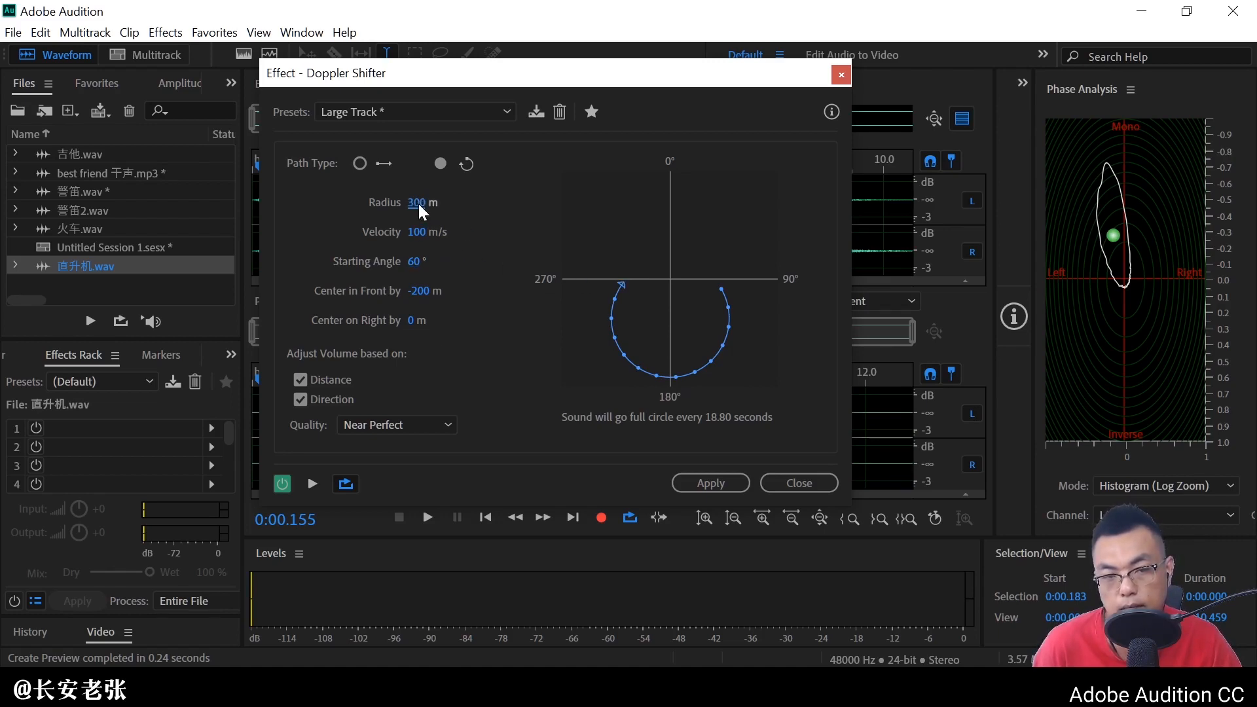
left_click_drag(419, 203, 440, 220)
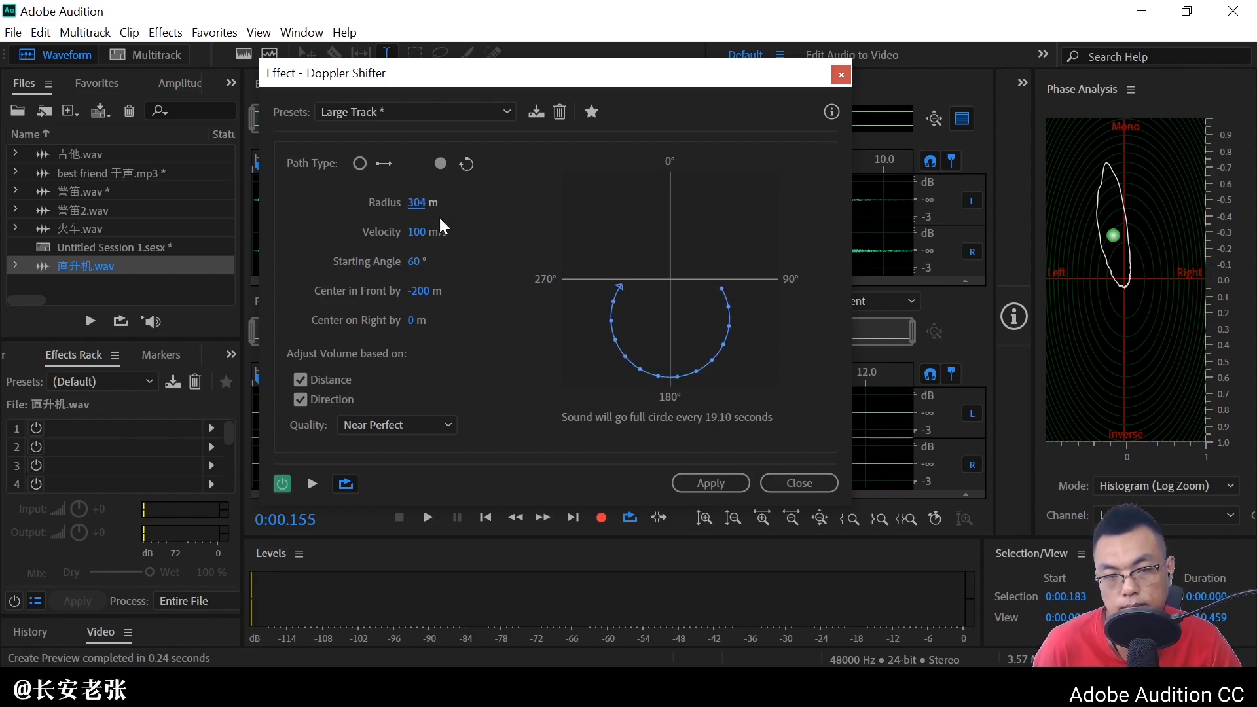
left_click(313, 485)
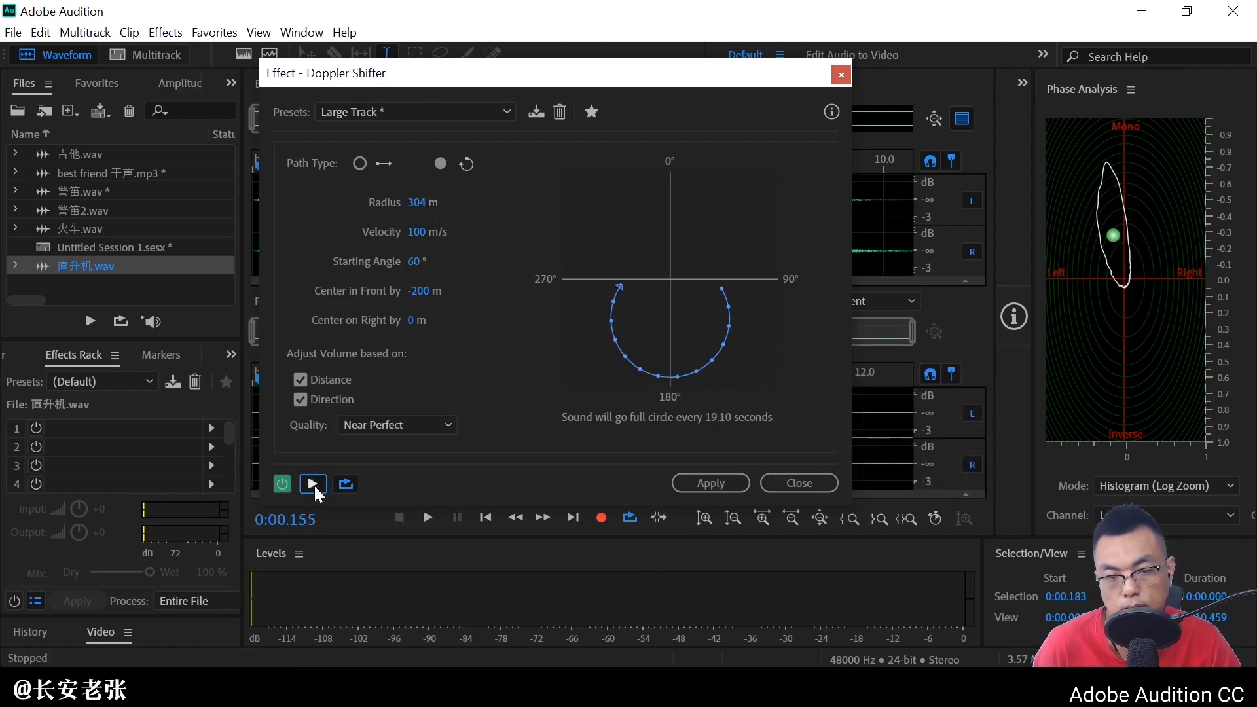
Preview the helicopter's current circular path, set Center in Front by to 4 m, and preview it again
left_click(313, 485)
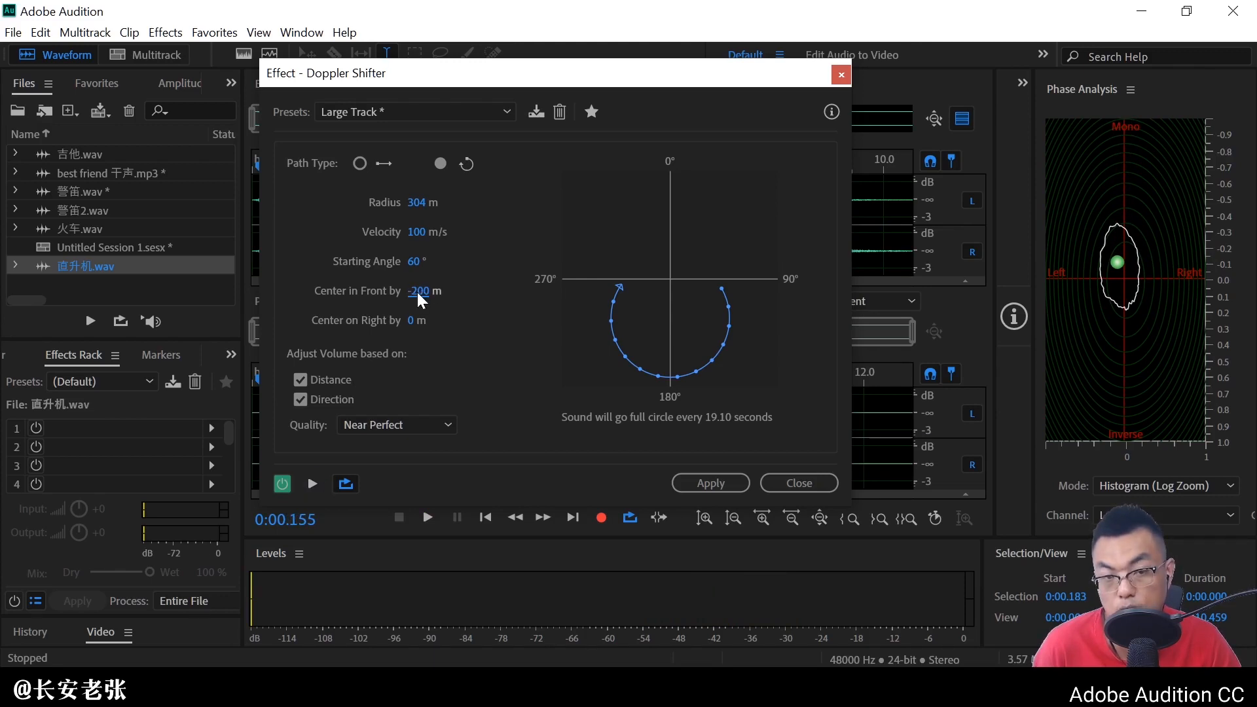
left_click_drag(418, 293, 618, 315)
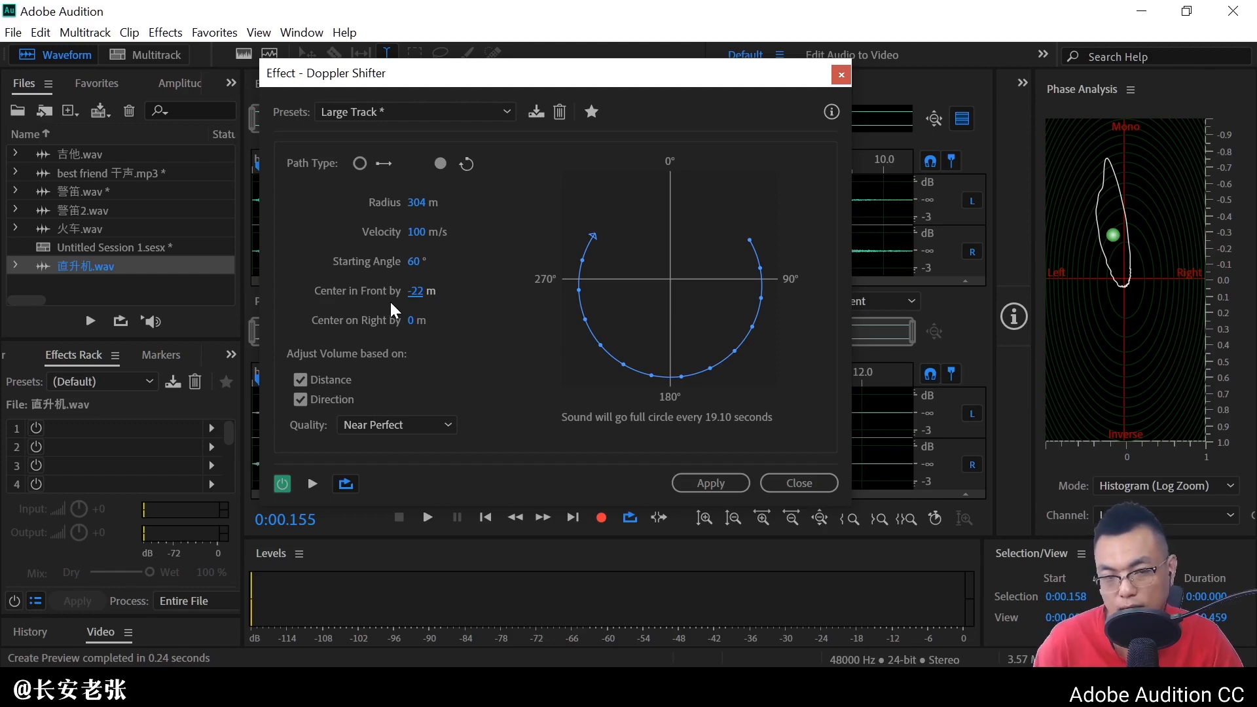
left_click_drag(429, 301, 460, 301)
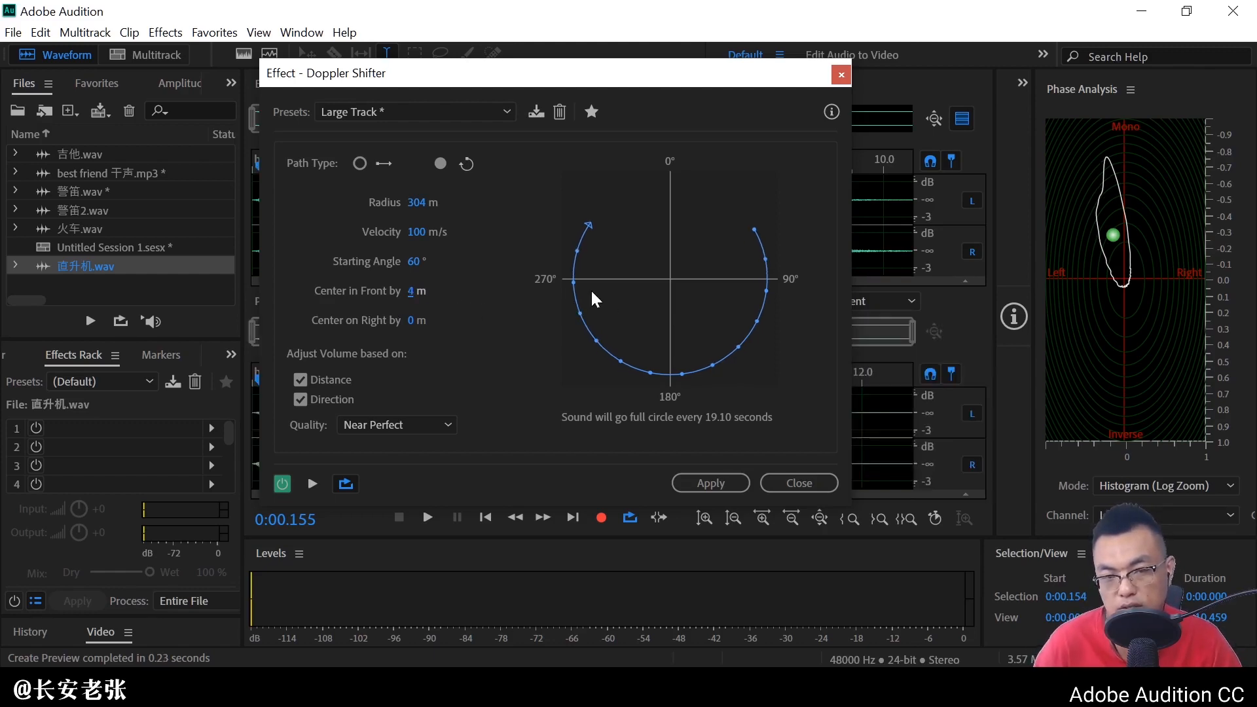
key("space")
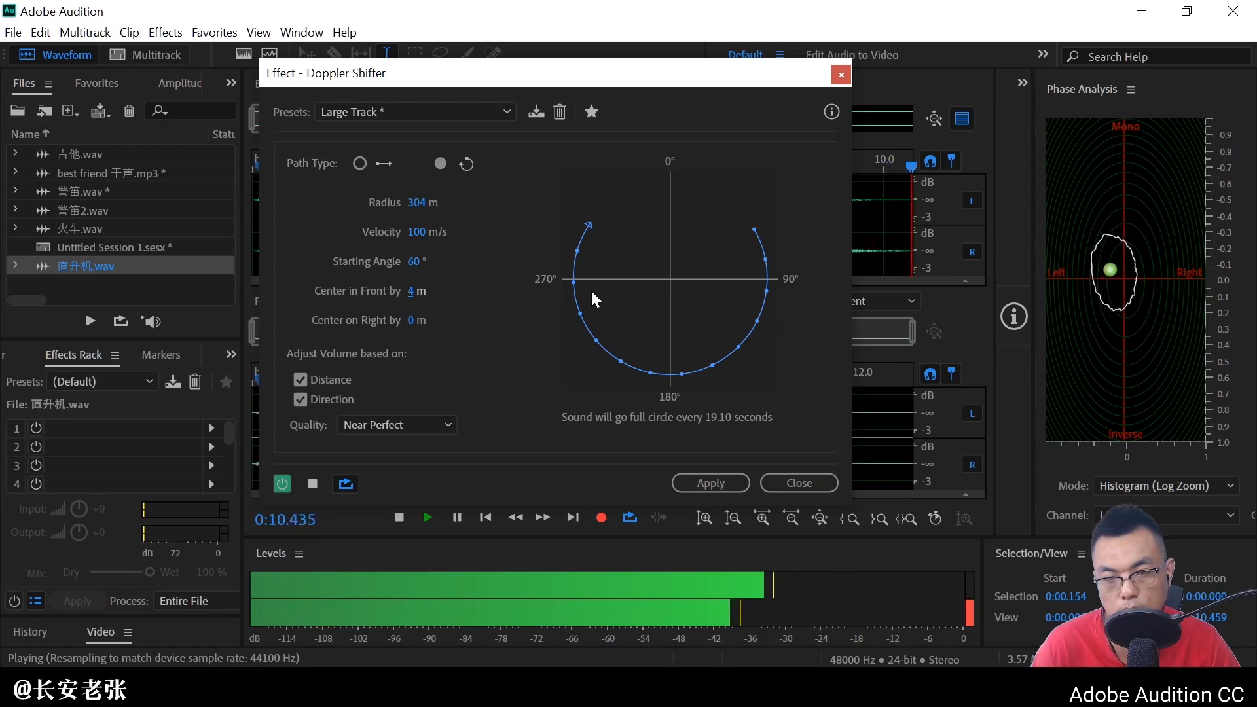
key("space")
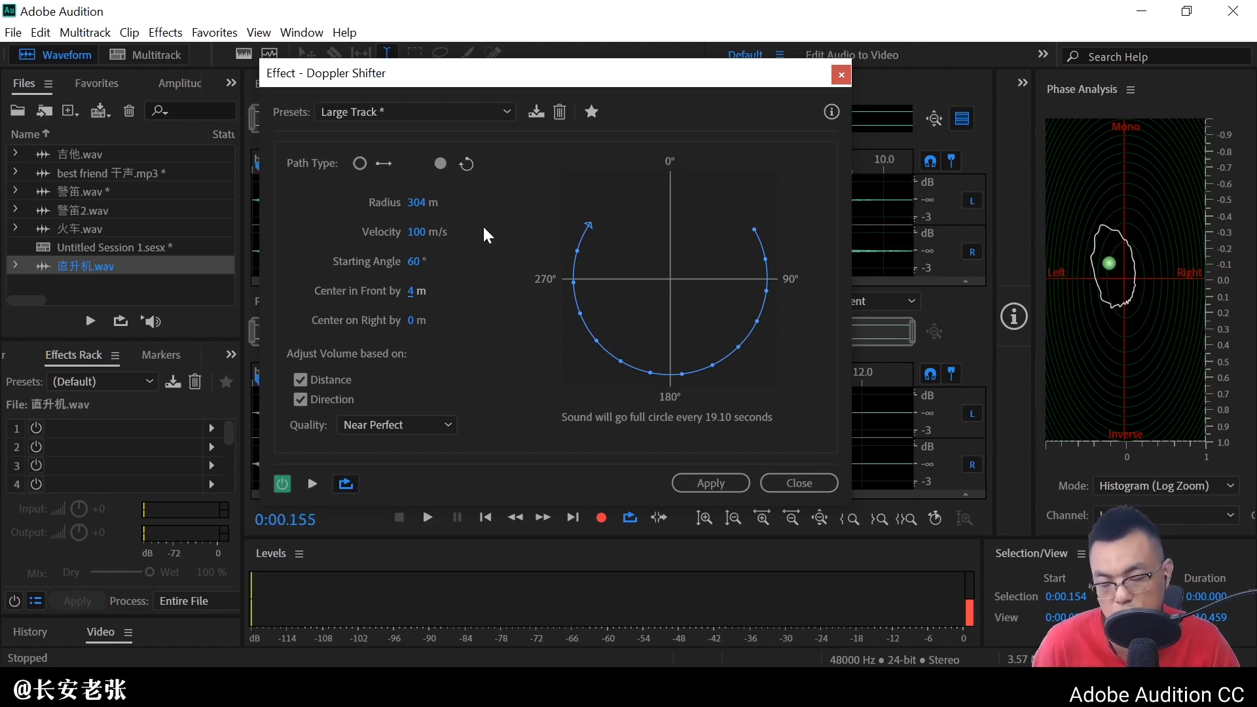
Set the helicopter's circular path Velocity to 206 m/s and preview the faster motion
left_click(419, 236)
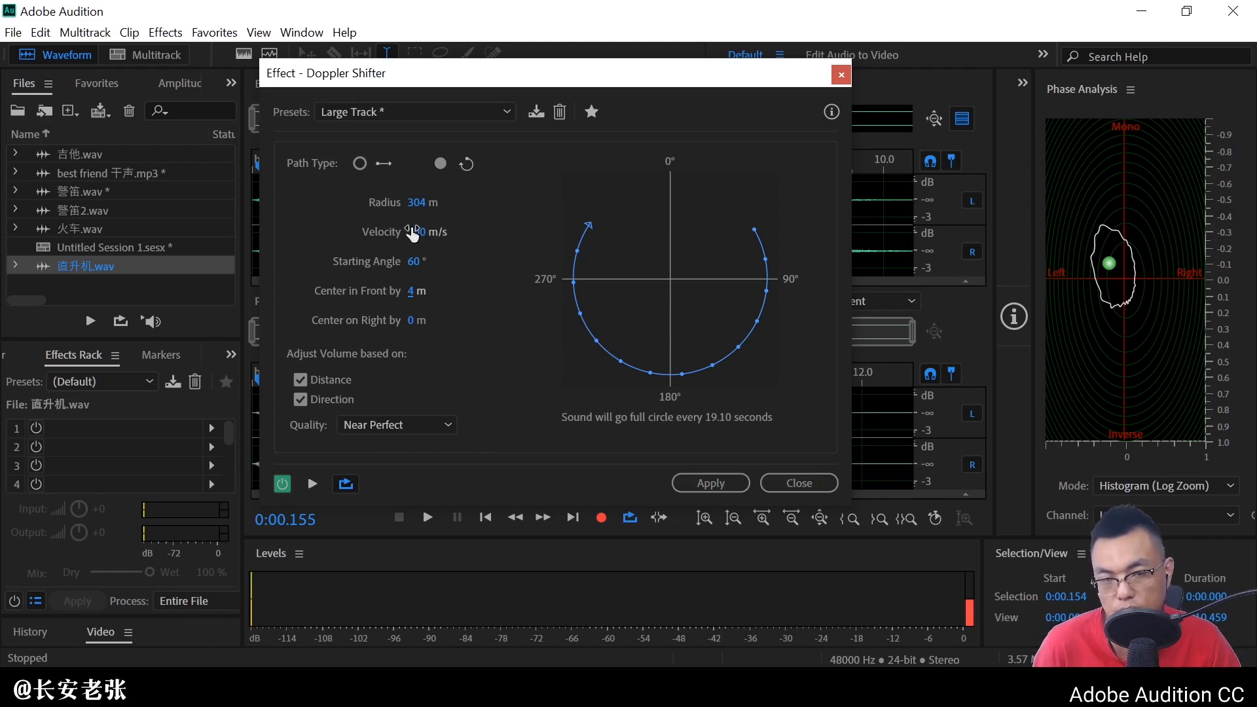
left_click_drag(425, 238, 465, 248)
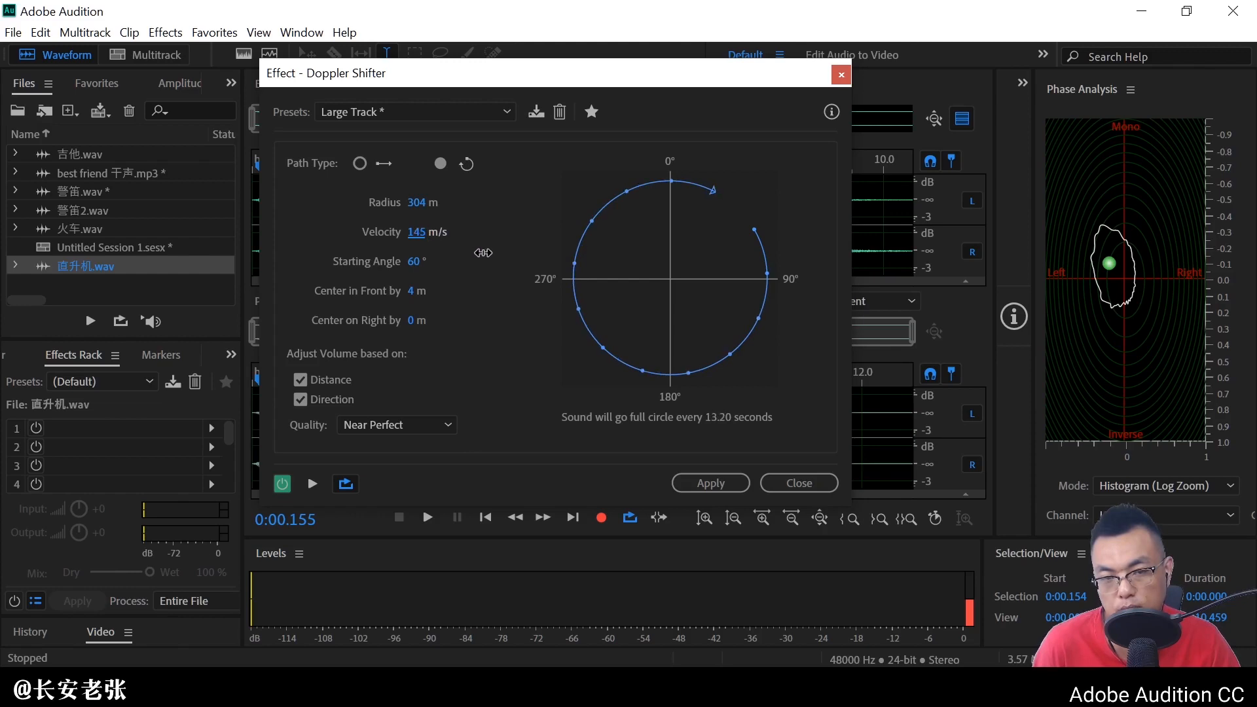
left_click_drag(514, 257, 540, 263)
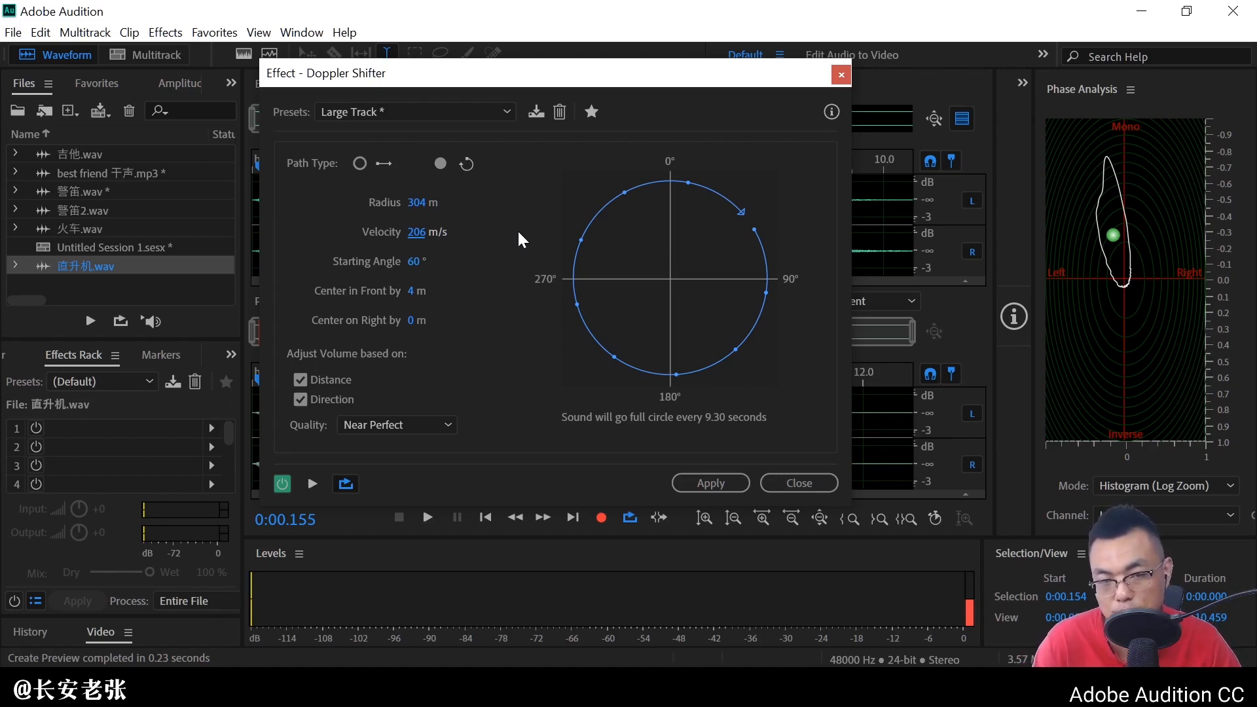
key("space")
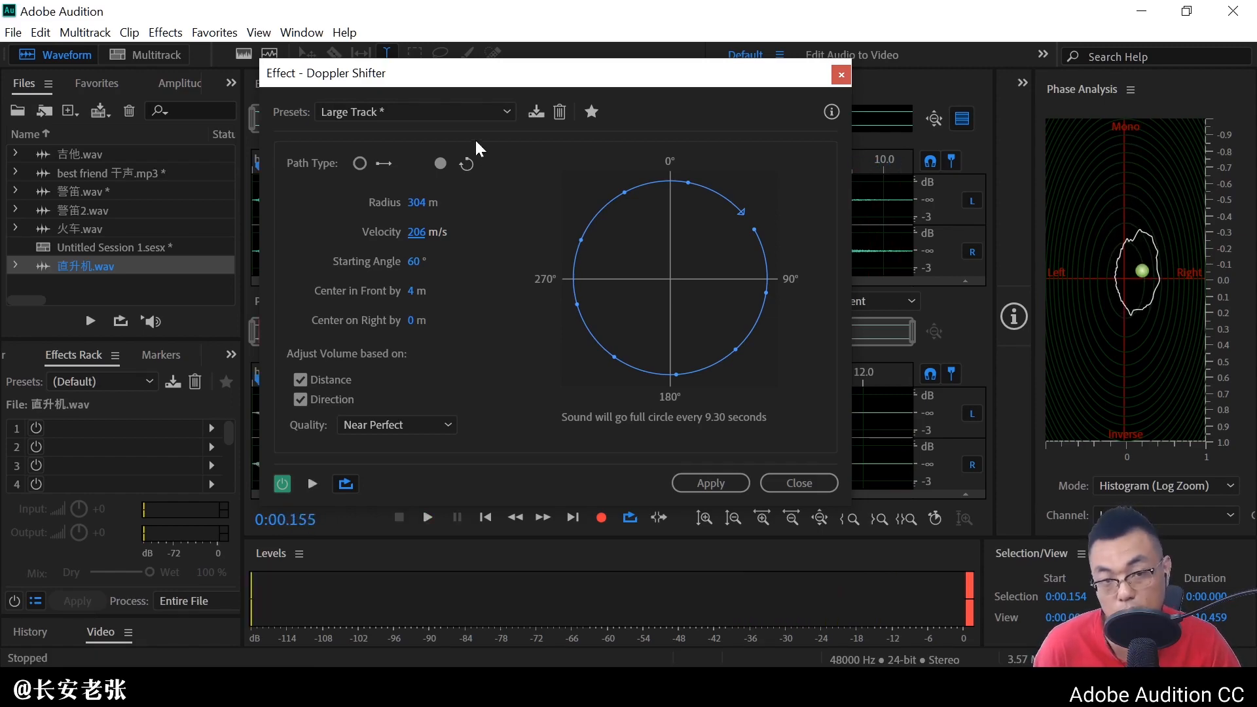
Load the Super-Fast Passing Train preset on the helicopter recording and preview it
left_click(471, 114)
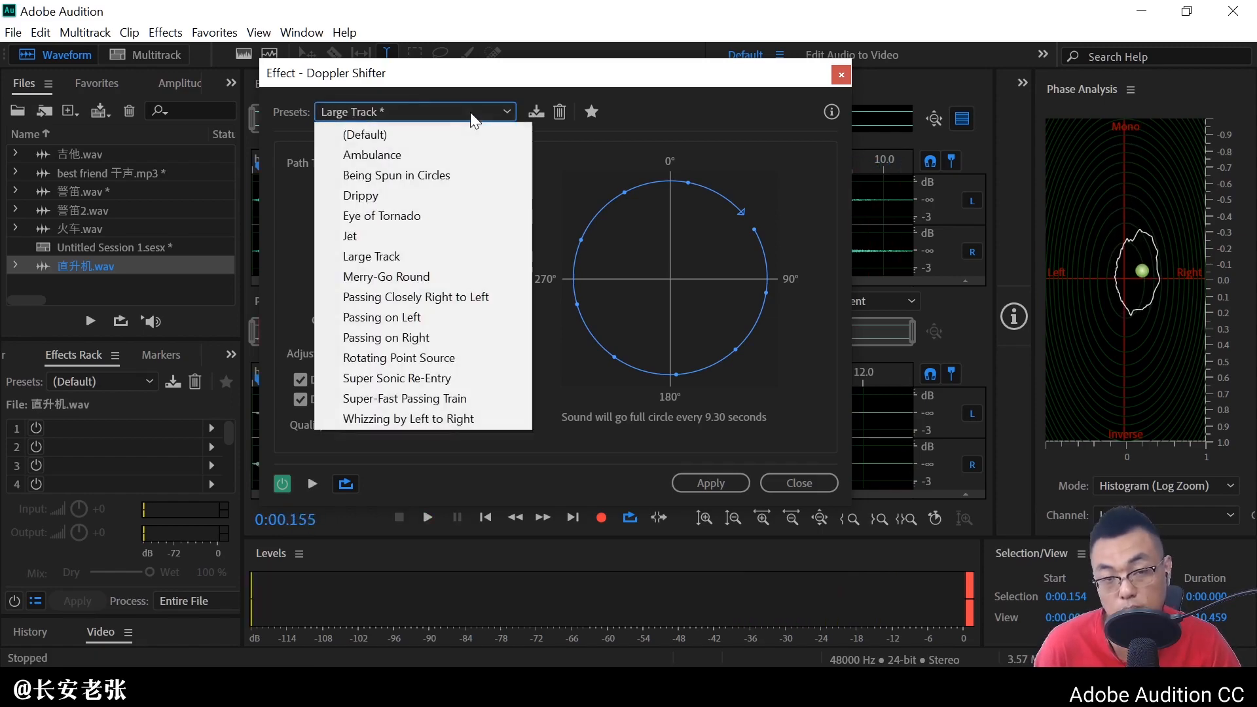
left_click(449, 400)
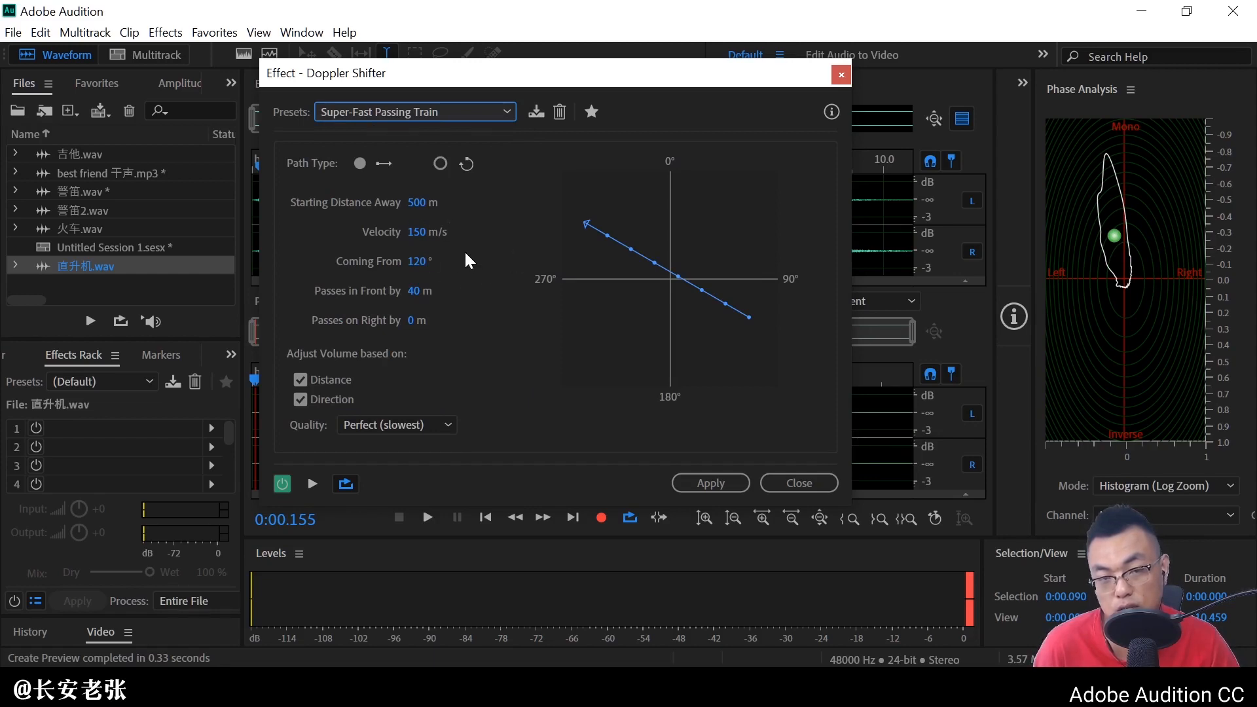
key("space")
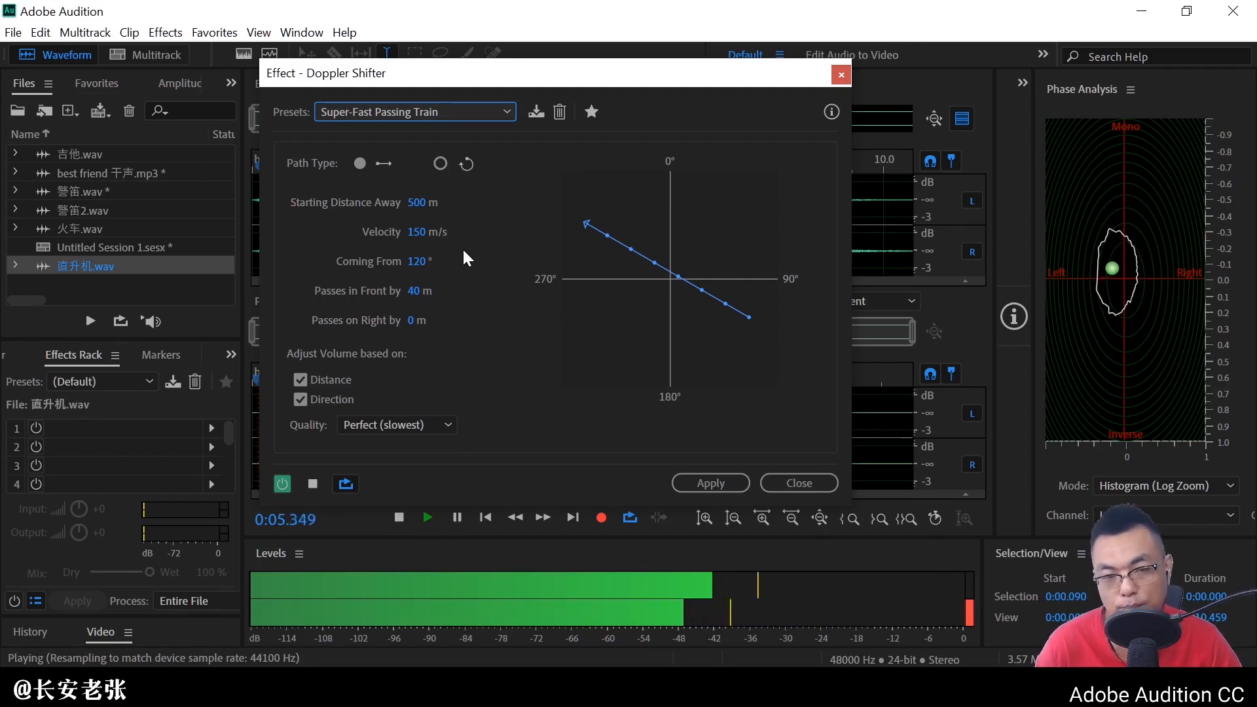
key("space")
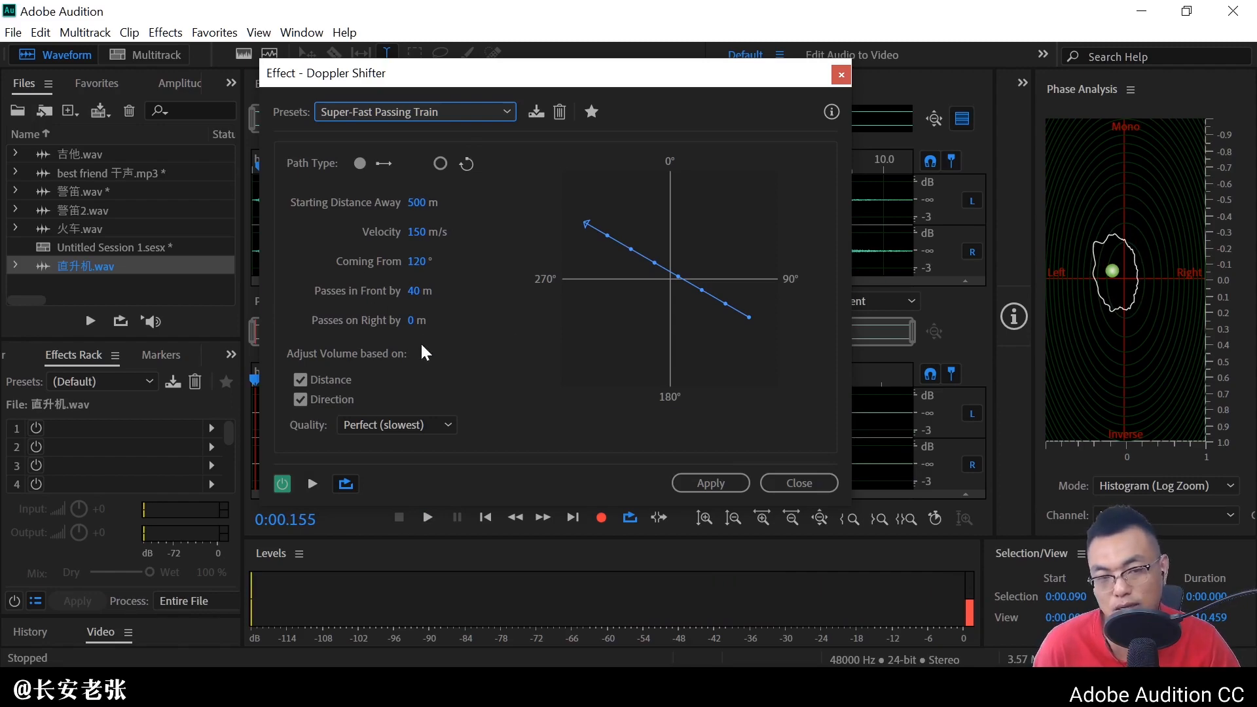
left_click(442, 115)
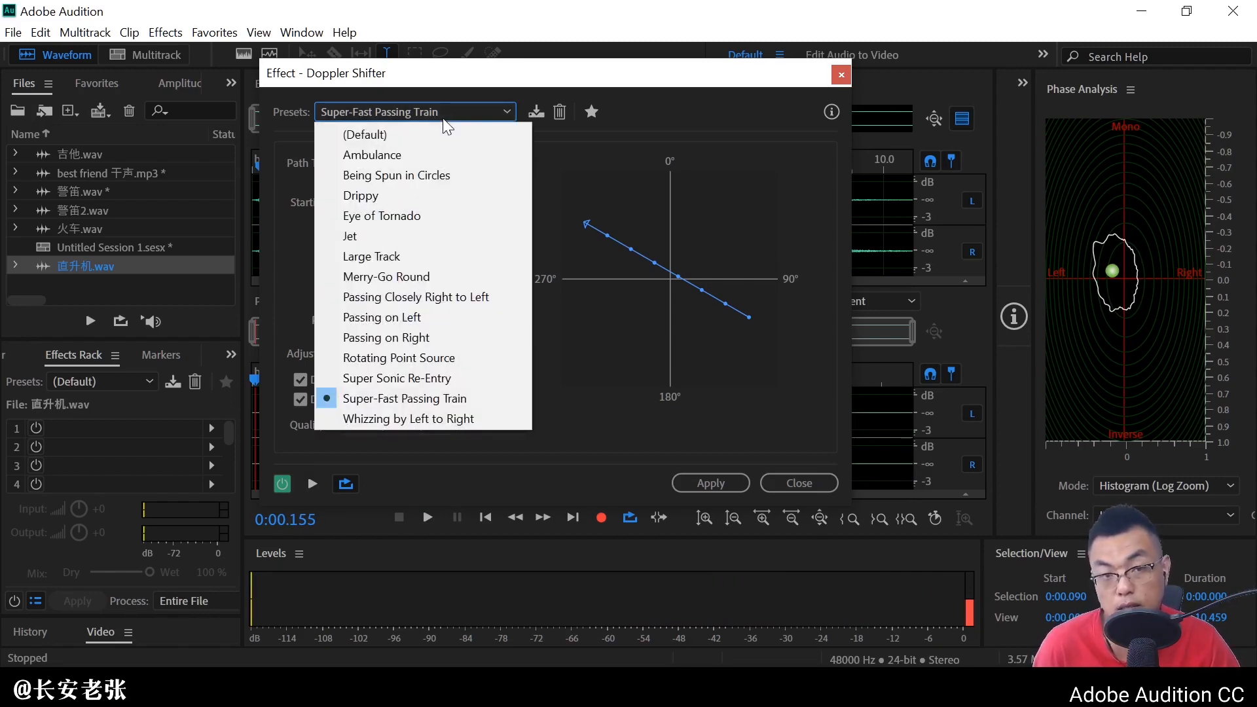
left_click(544, 222)
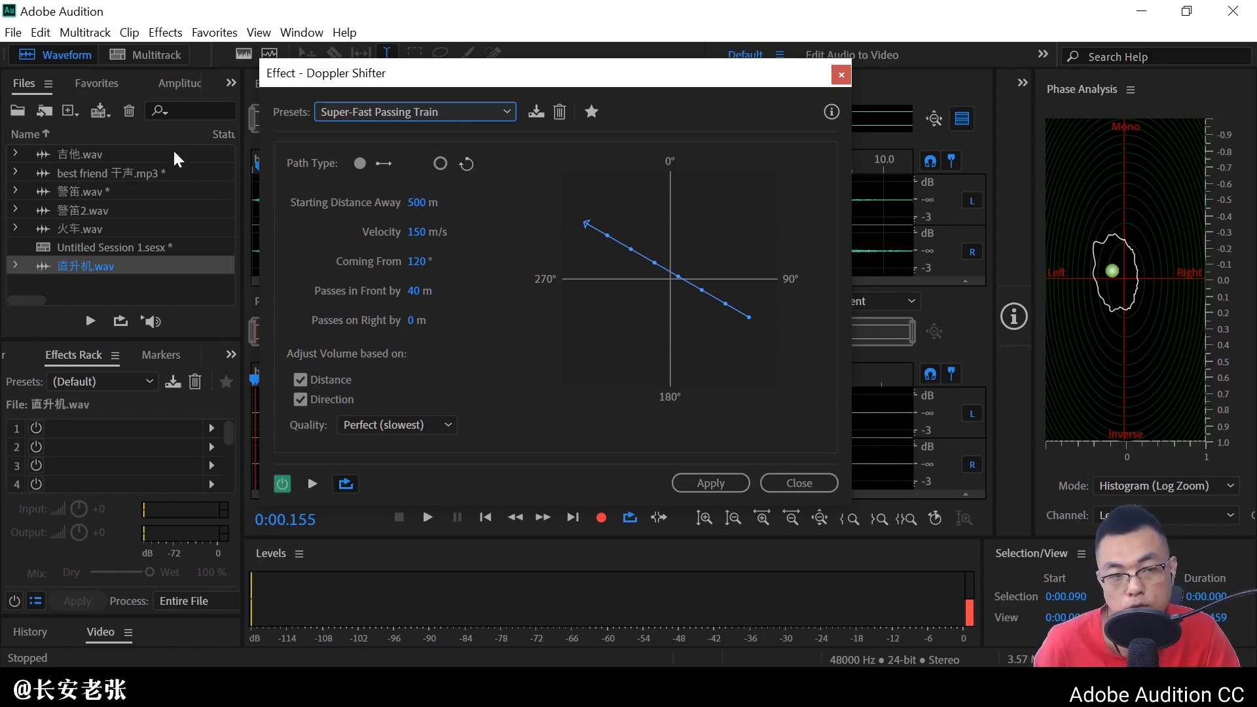
Open the guitar recording 吉他.wav and bring up the Doppler Shifter effect for it
double_click(95, 156)
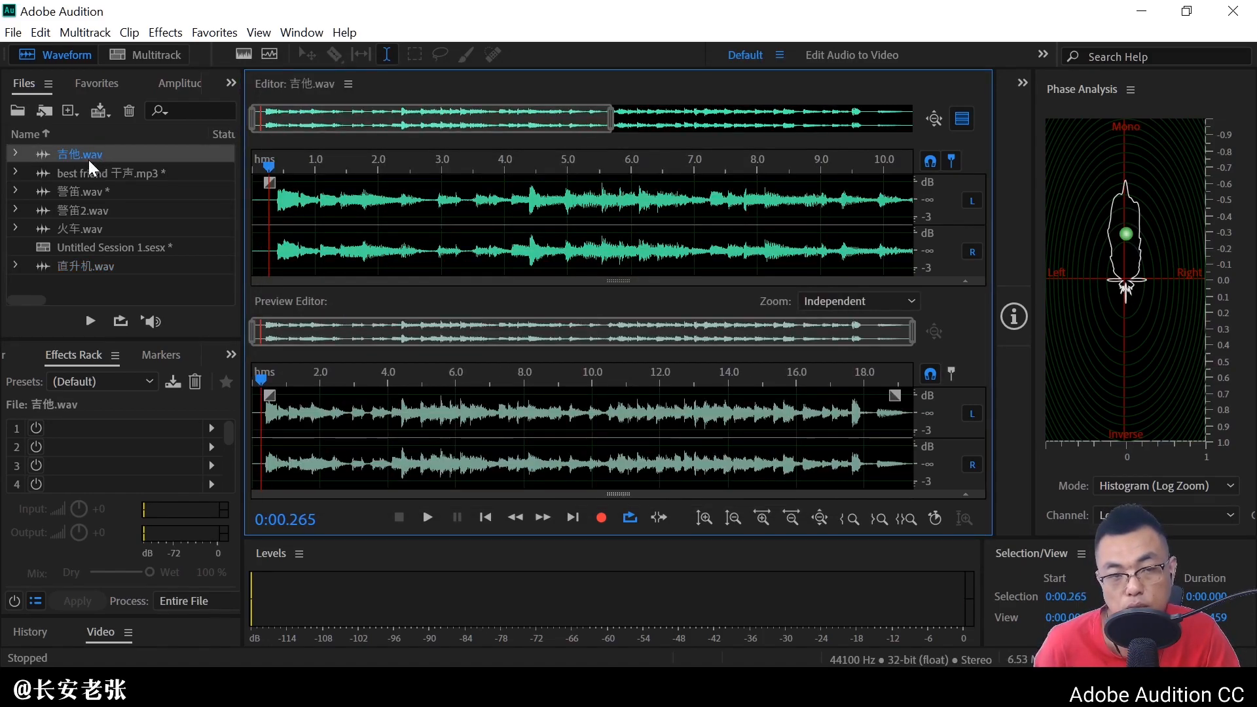
left_click(163, 34)
mouse_move(288, 350)
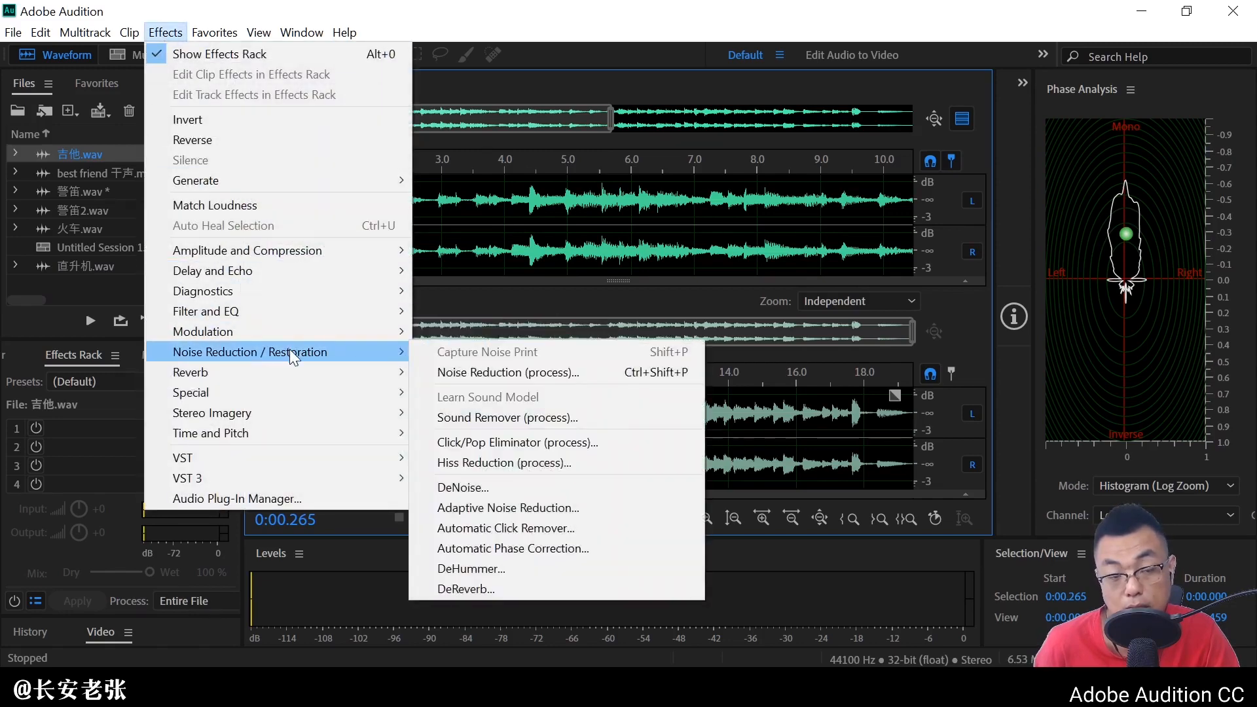
mouse_move(350, 395)
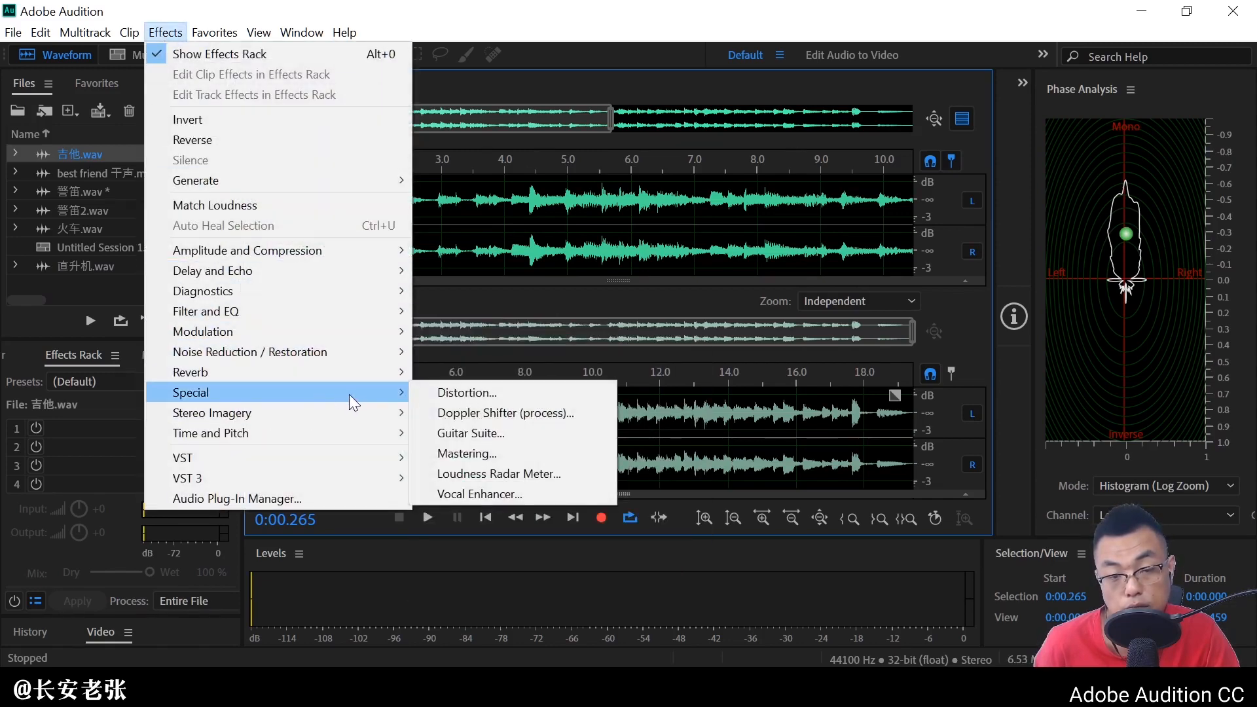
left_click(462, 413)
left_click_drag(460, 73, 590, 96)
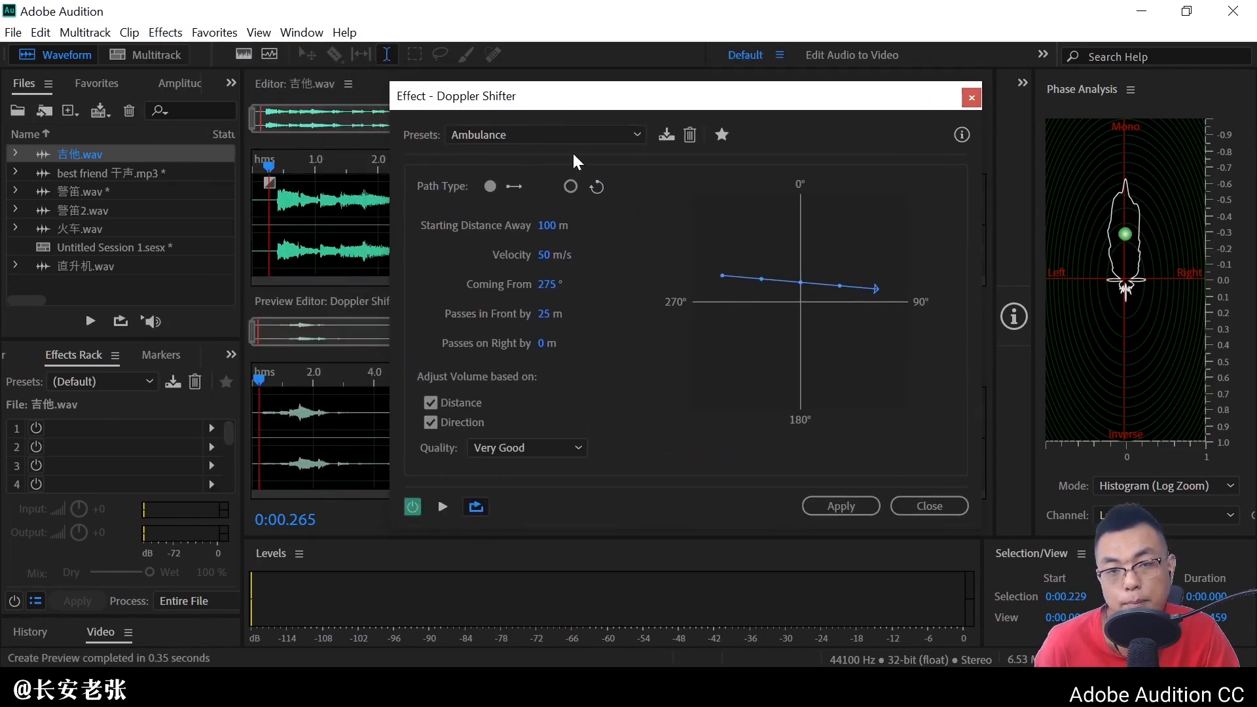
Load the Being Spun in Circles preset on the guitar recording and preview it twice
left_click(567, 134)
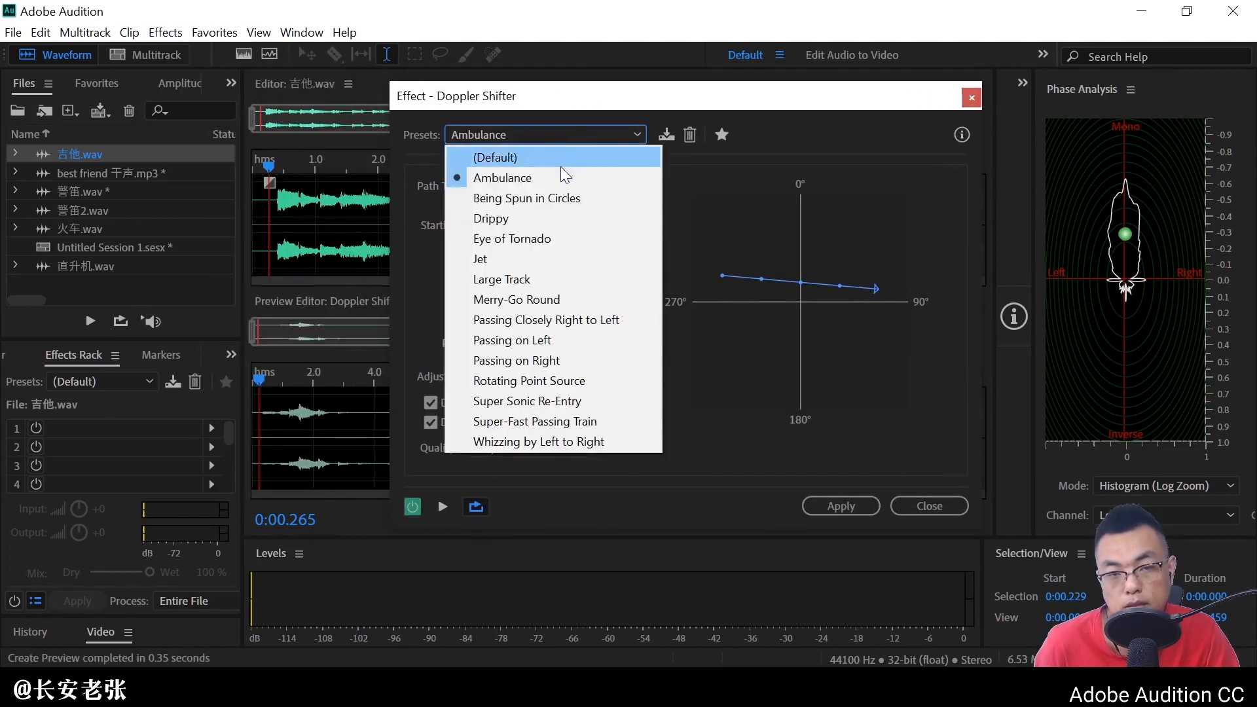
left_click(549, 201)
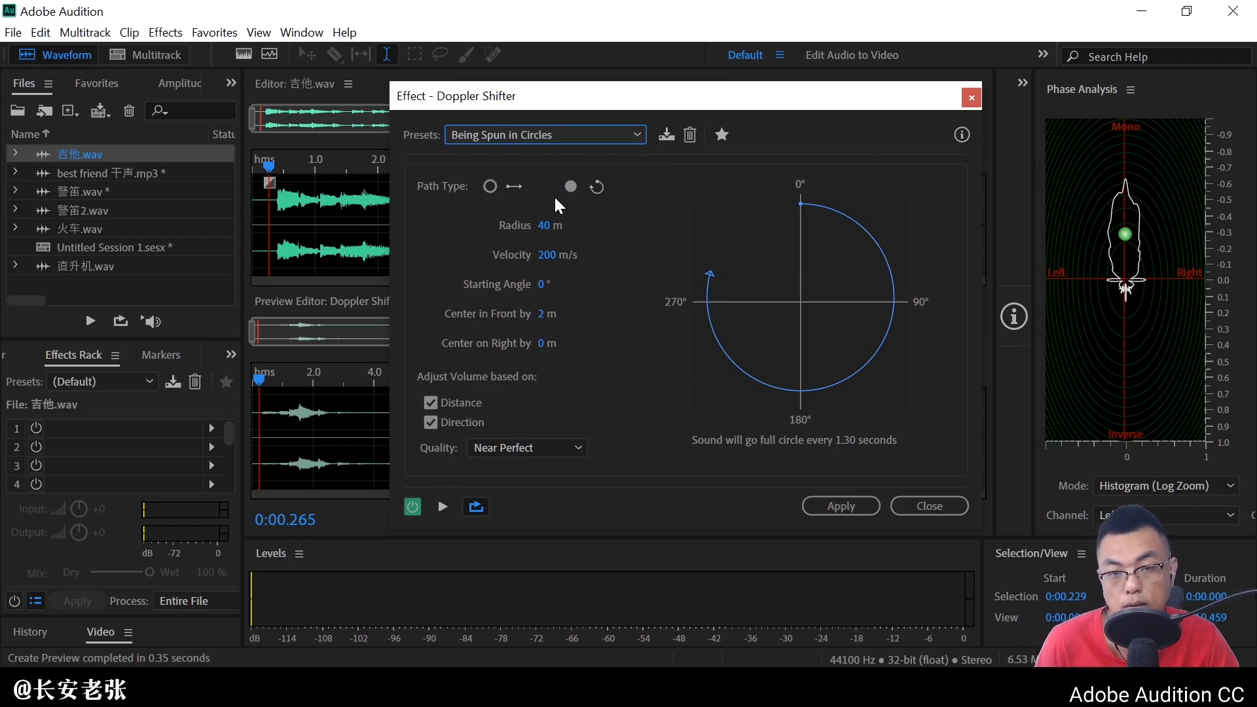
key("space")
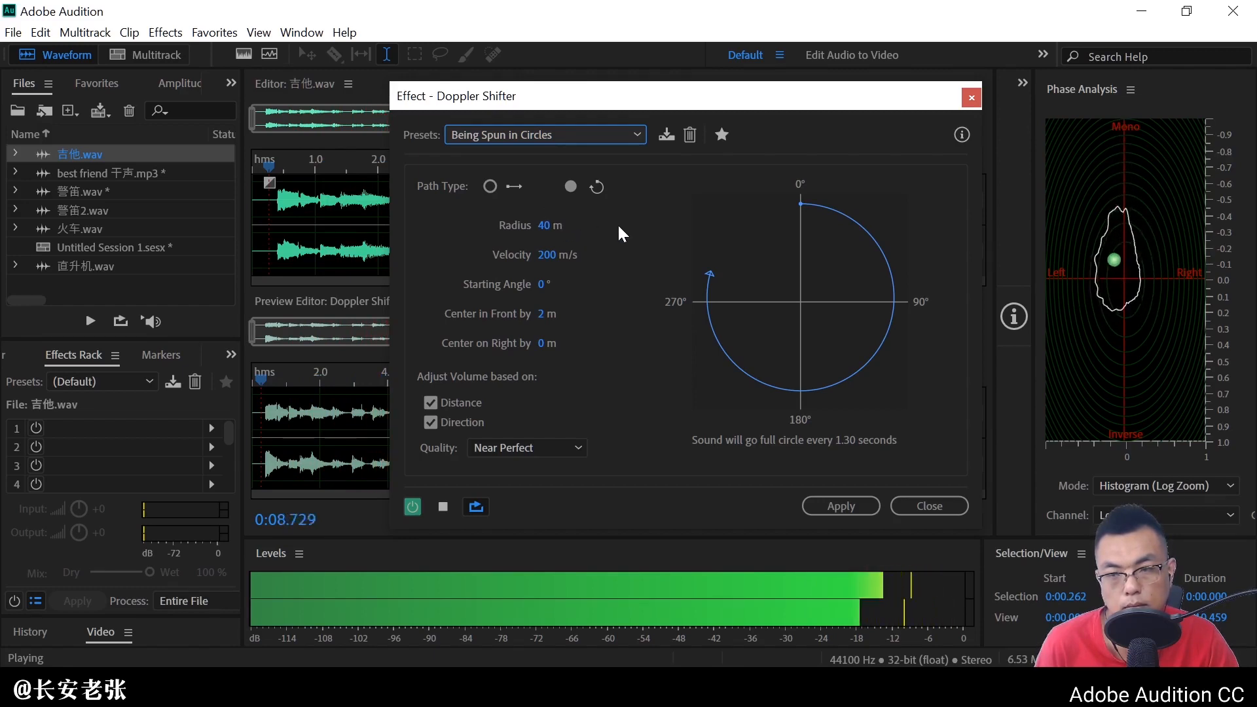
key("space")
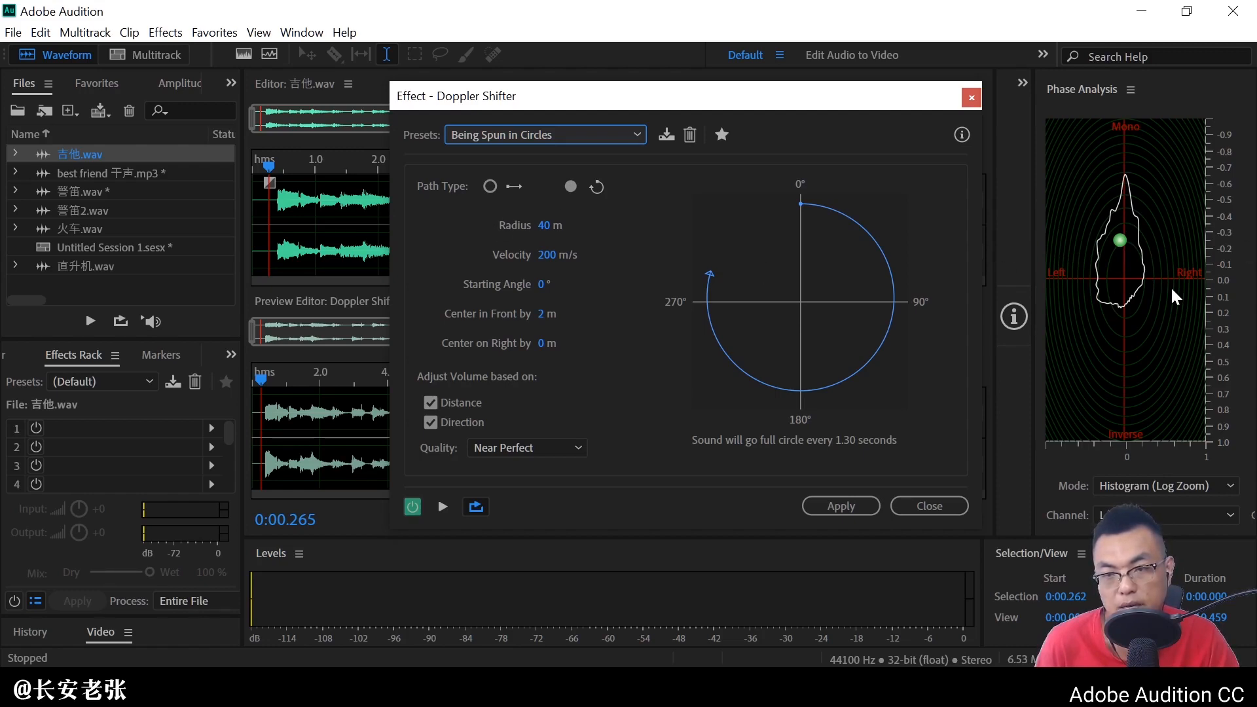
key("space")
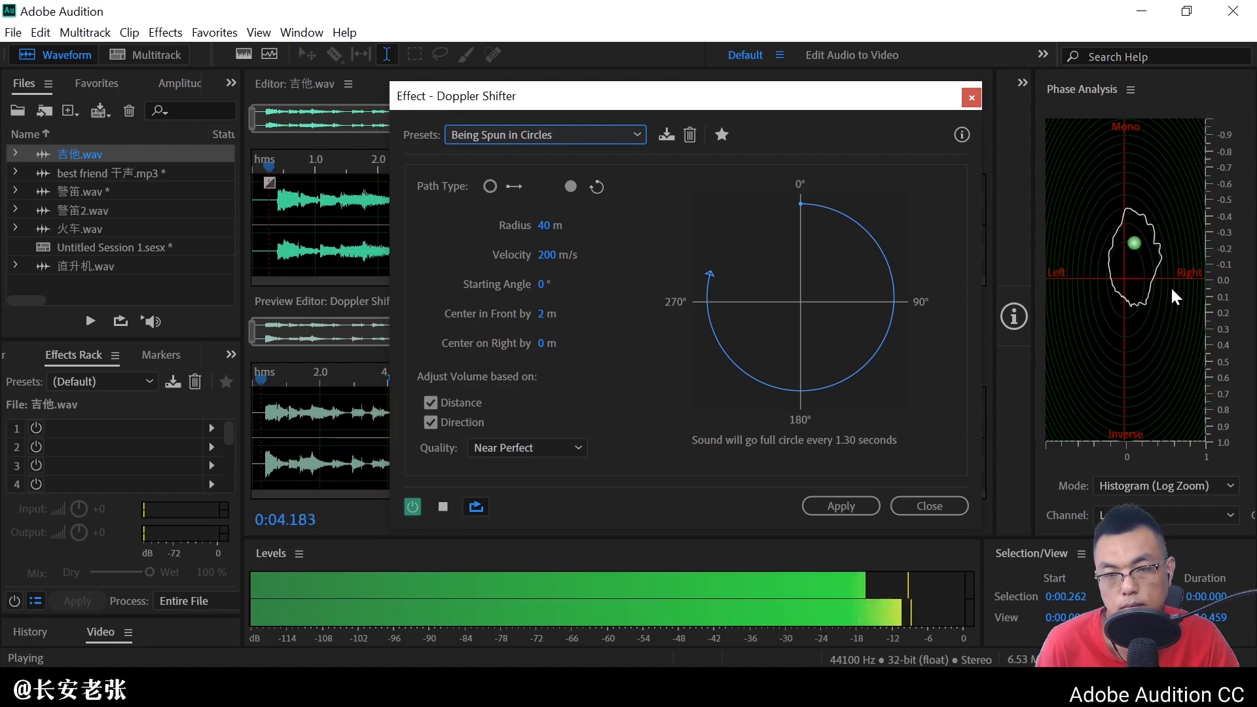
key("space")
Load the Ambulance preset for the guitar, set Velocity to 20 m/s, and preview it with the waveform preview uncovered
left_click(589, 135)
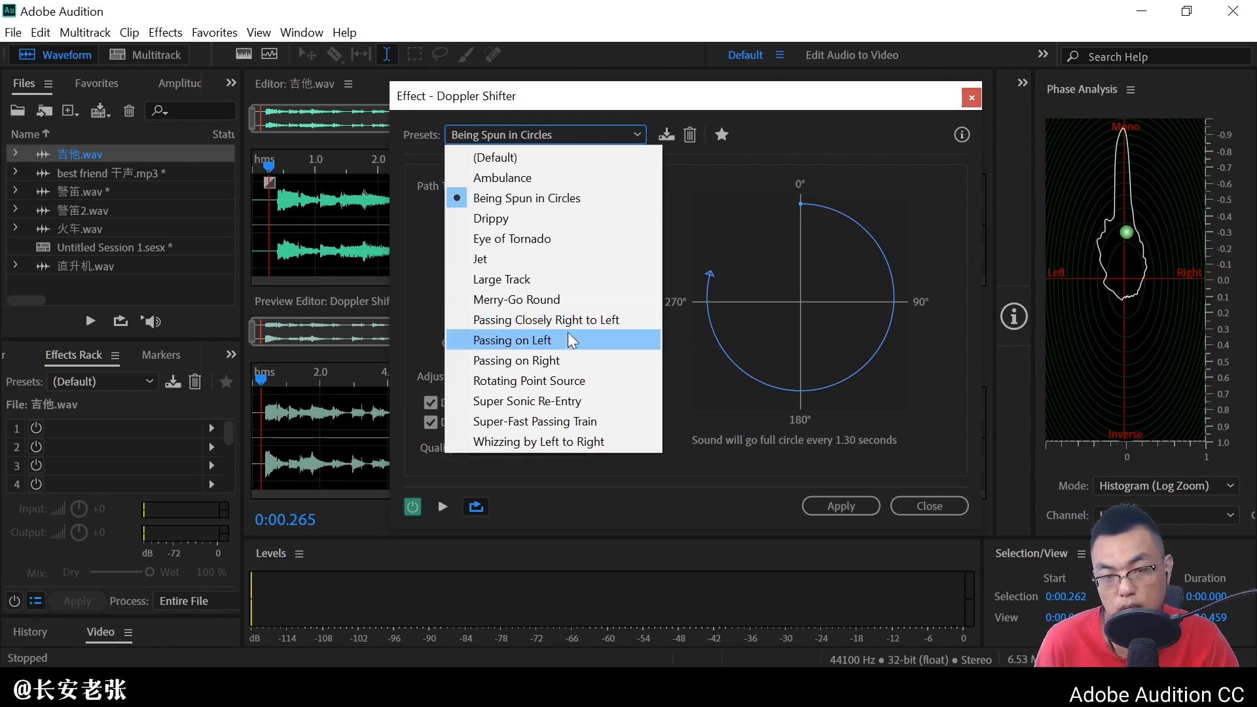
left_click(559, 178)
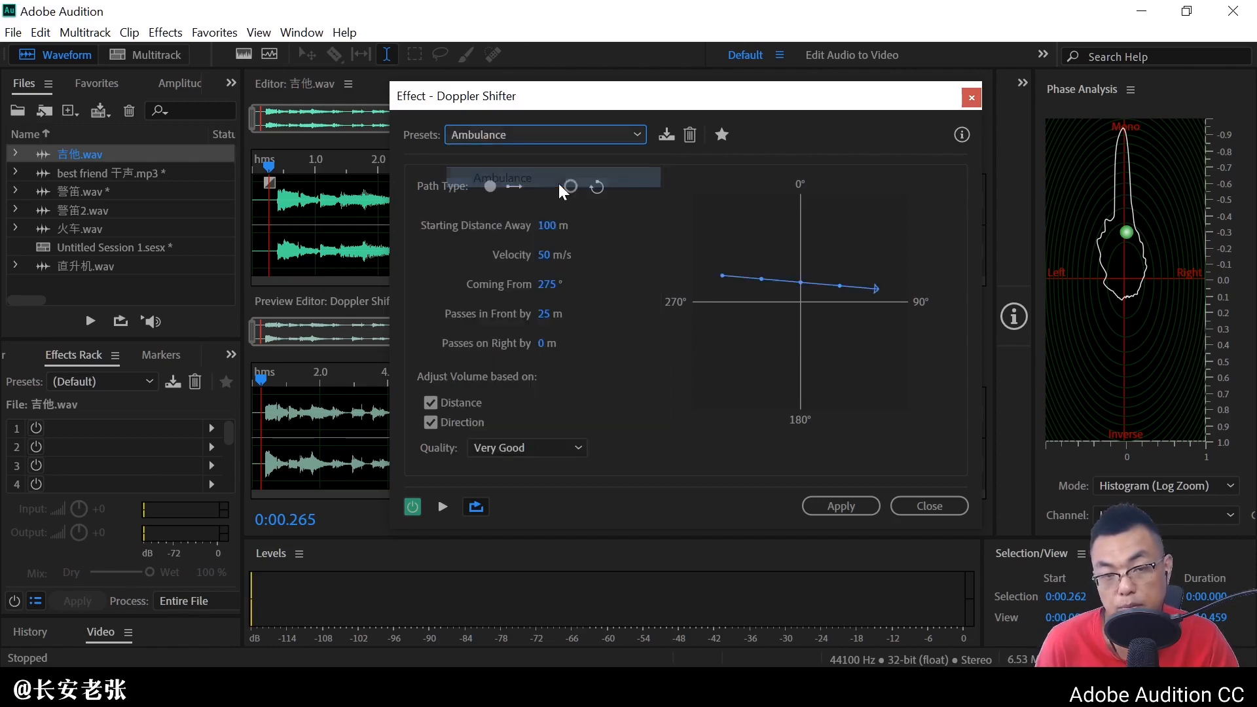
left_click(546, 255)
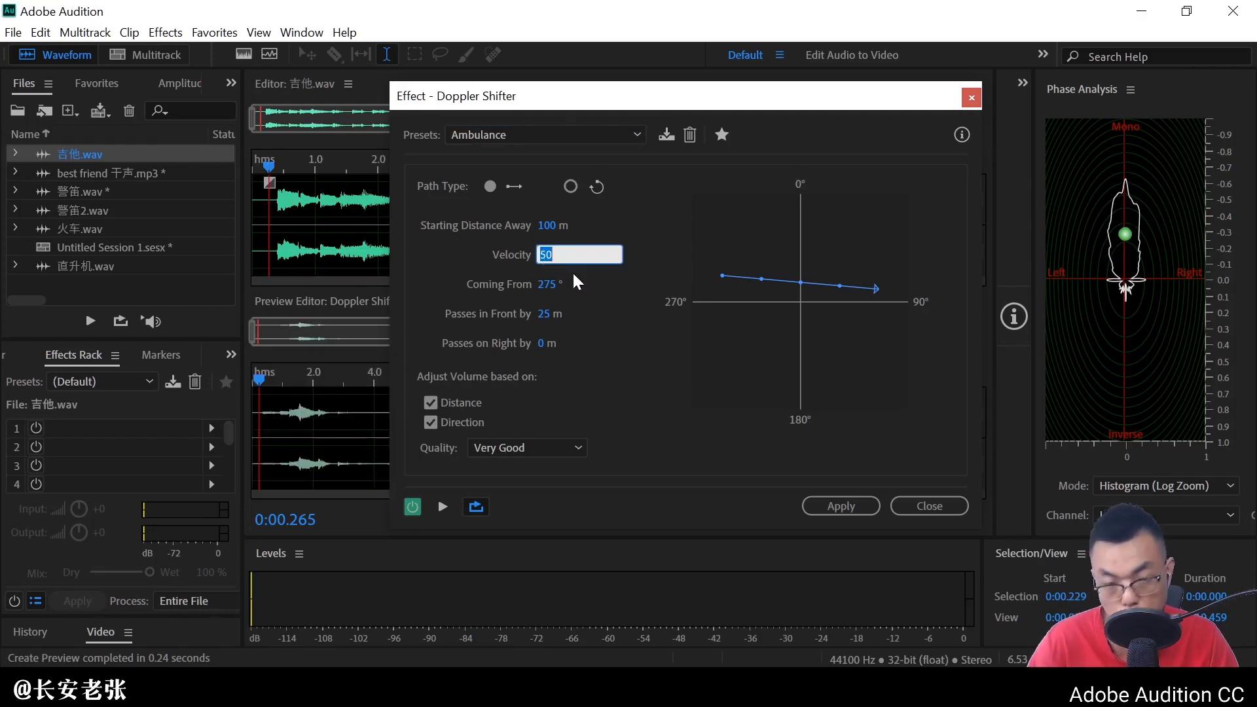
type("20")
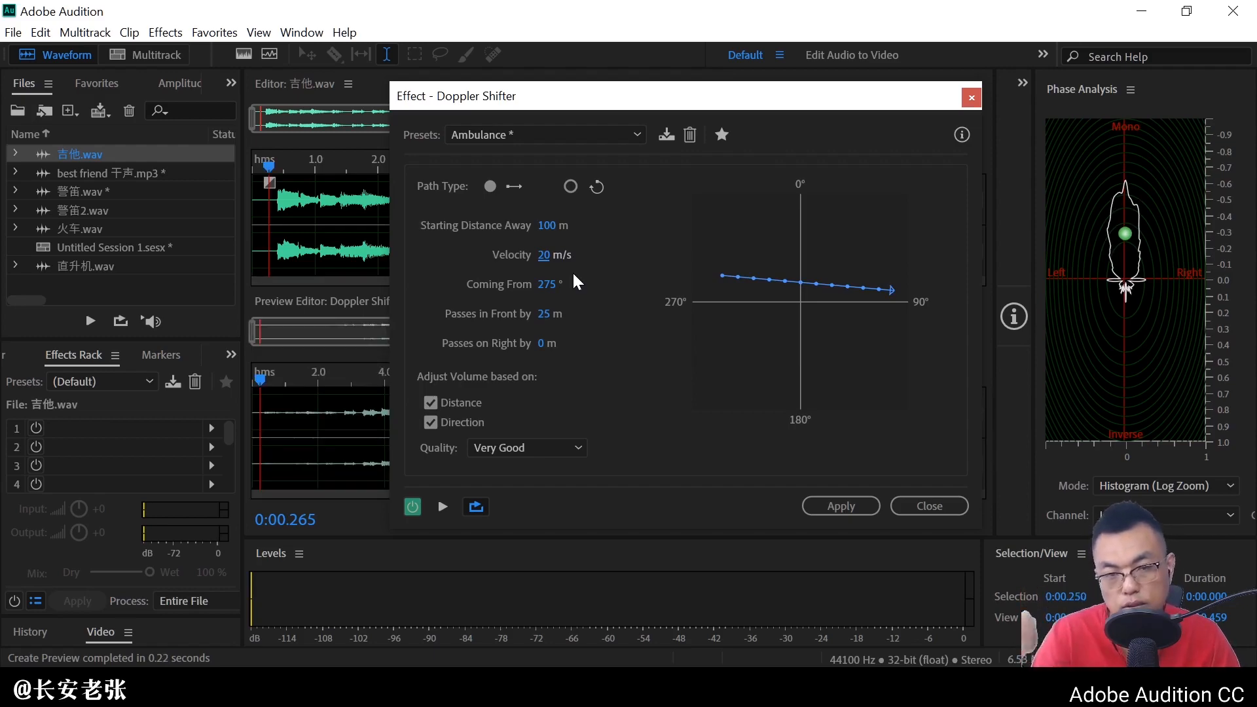
left_click_drag(574, 115, 840, 132)
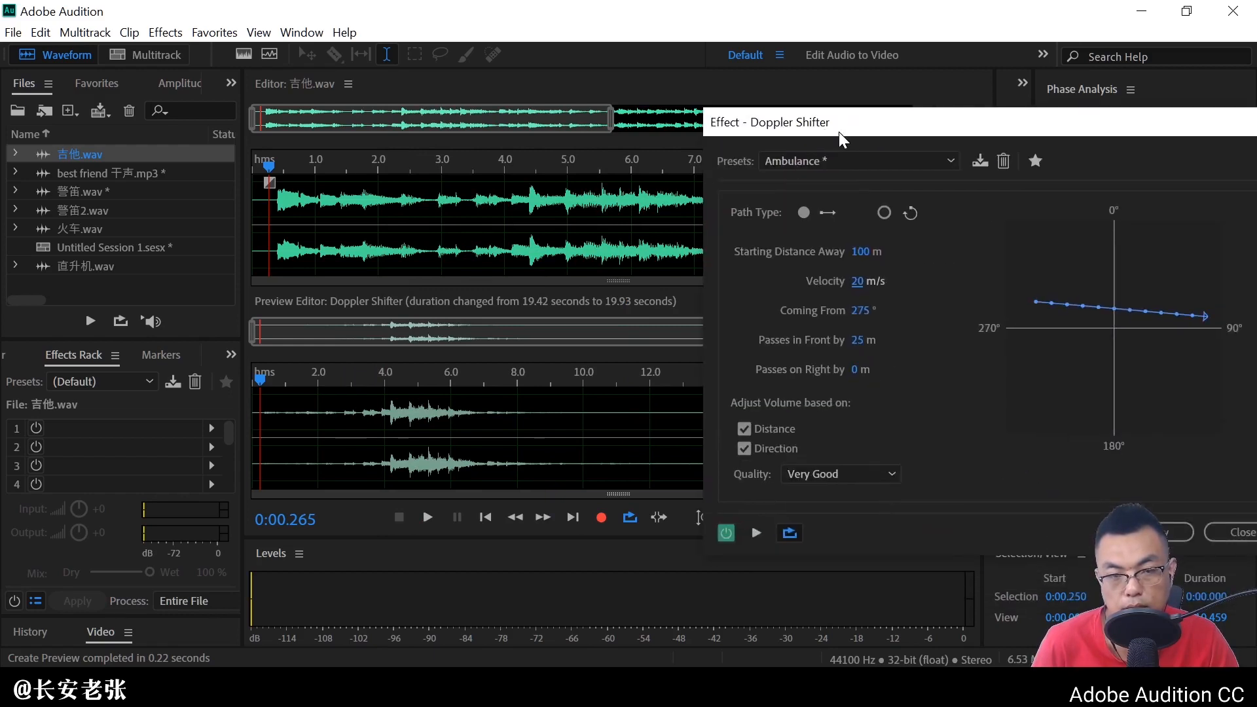
key("space")
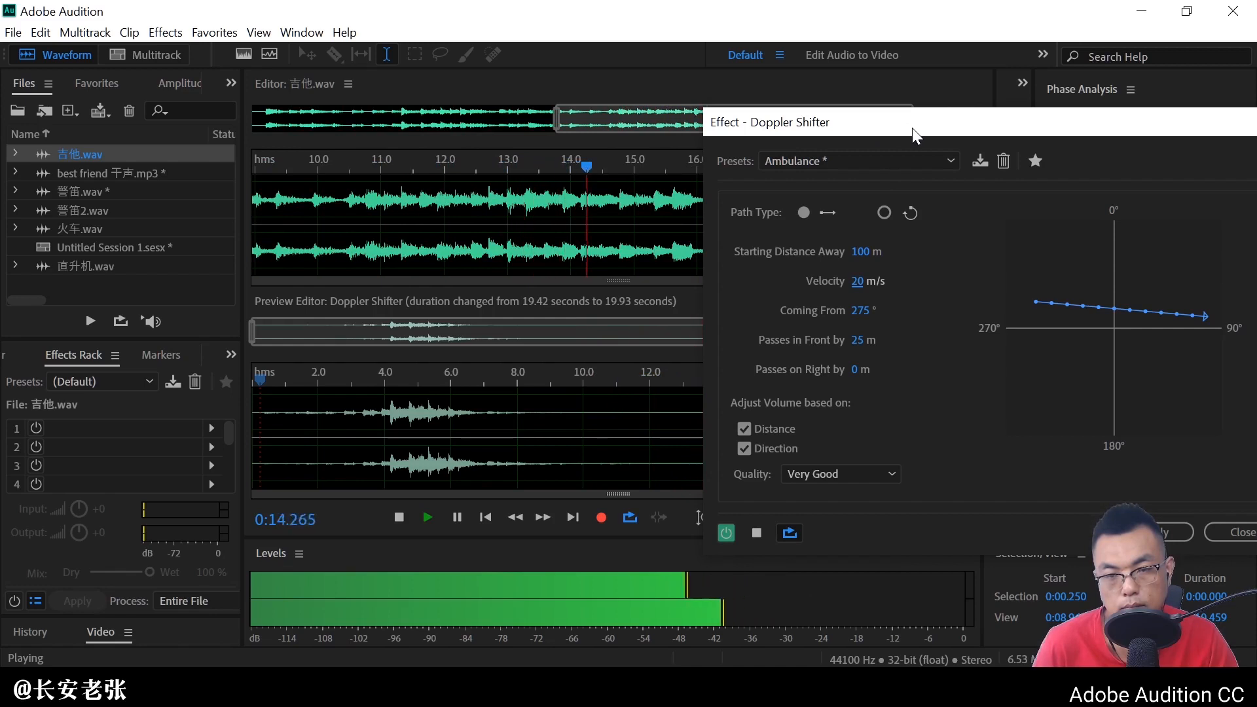
key("space")
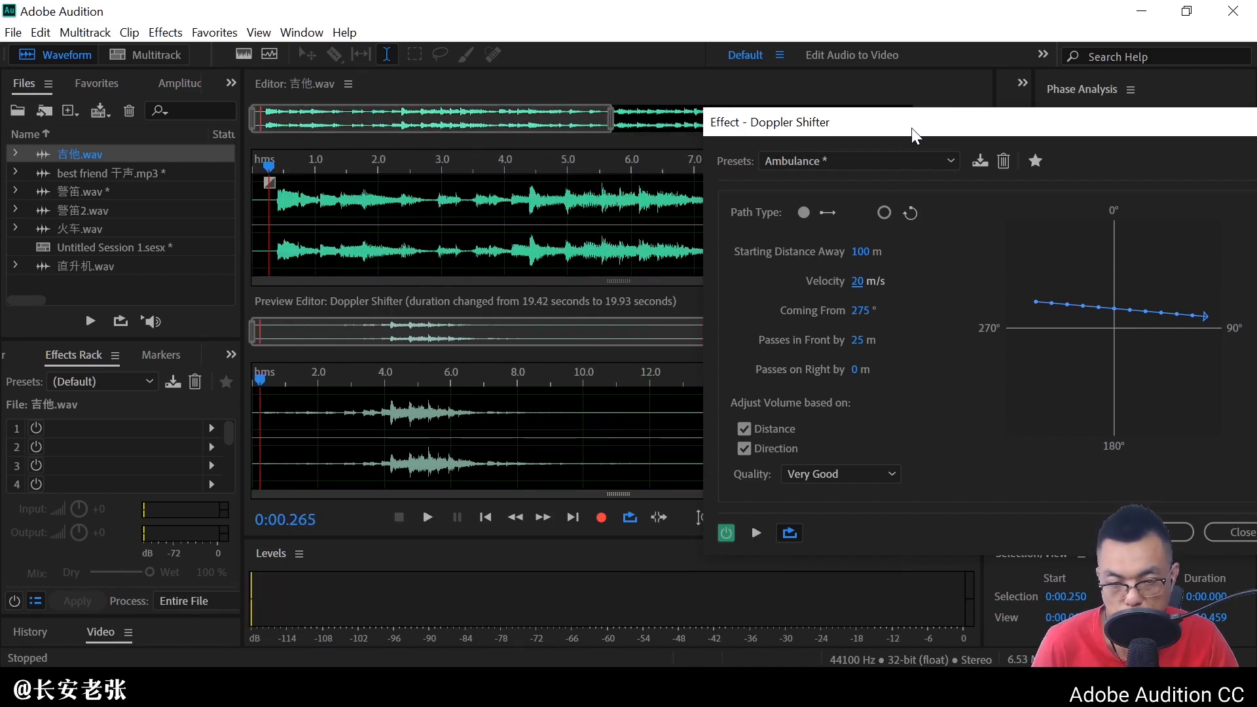
Preview the Doppler effect on the guitar recording from about 2.2 seconds
left_click_drag(907, 132, 749, 112)
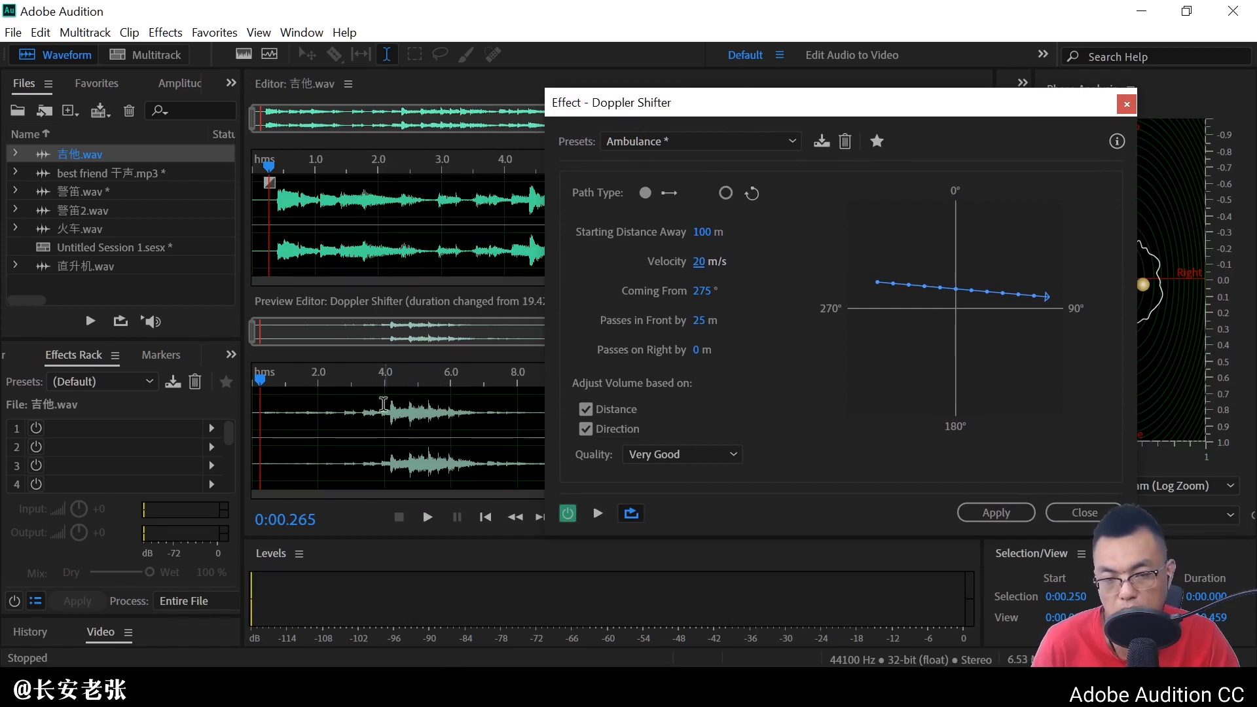
left_click(398, 166)
key("space")
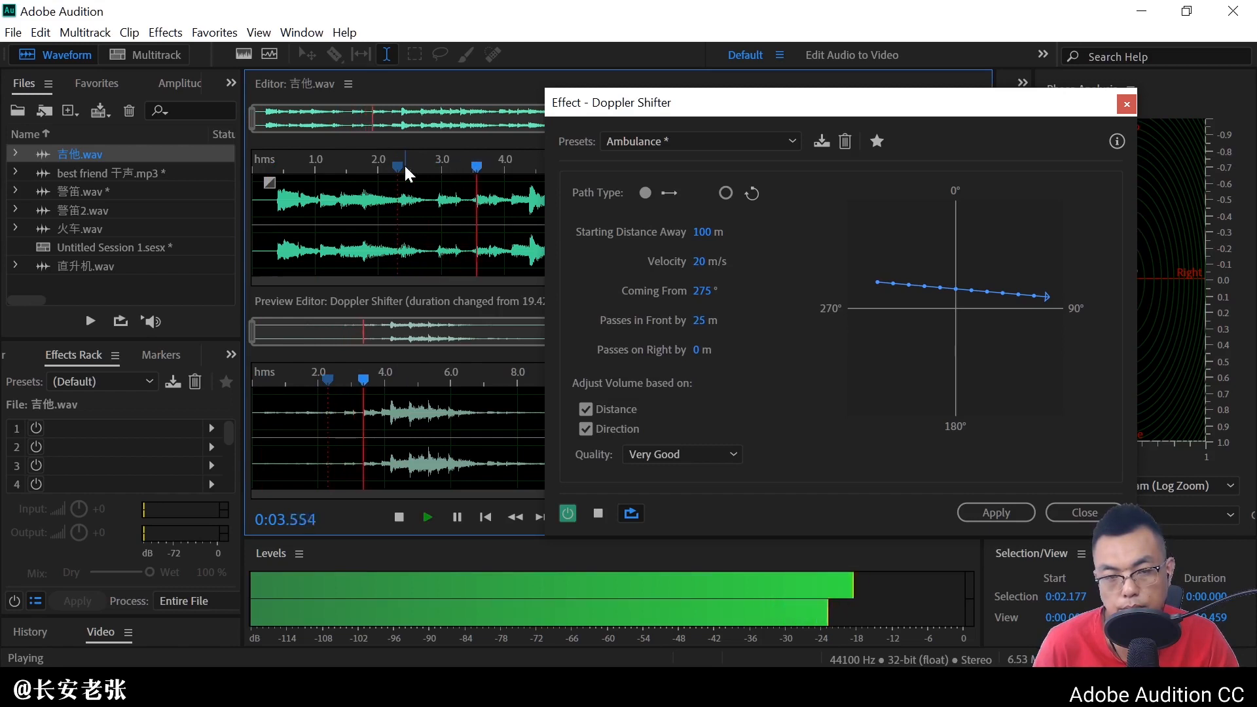
key("space")
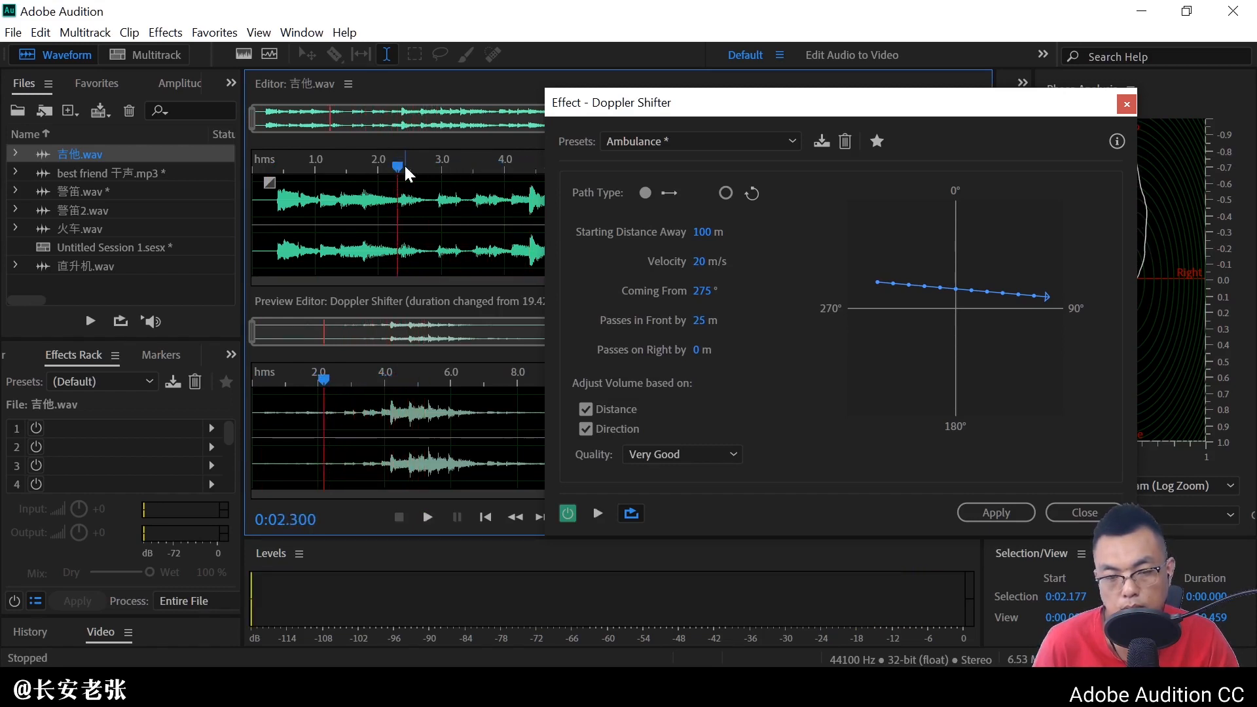
Set the Doppler Shifter's Velocity to 10 m/s and preview the guitar with the full waveform preview uncovered
left_click(698, 261)
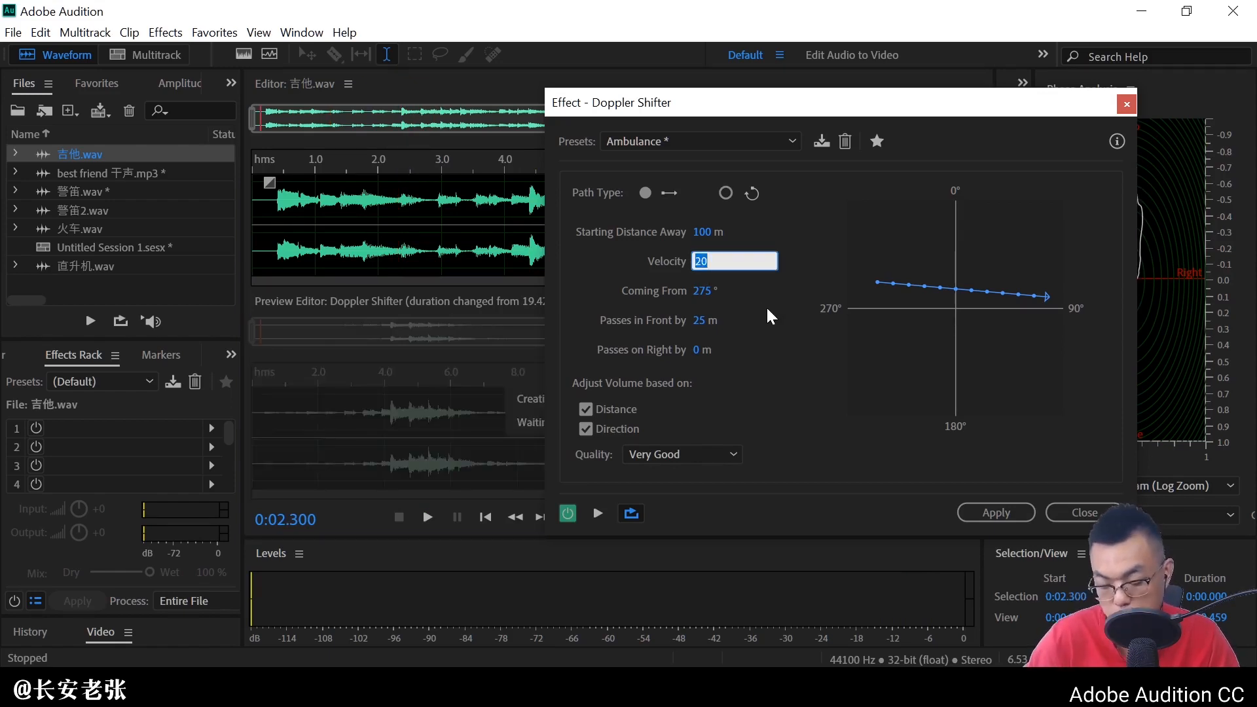
type("10")
key("Return")
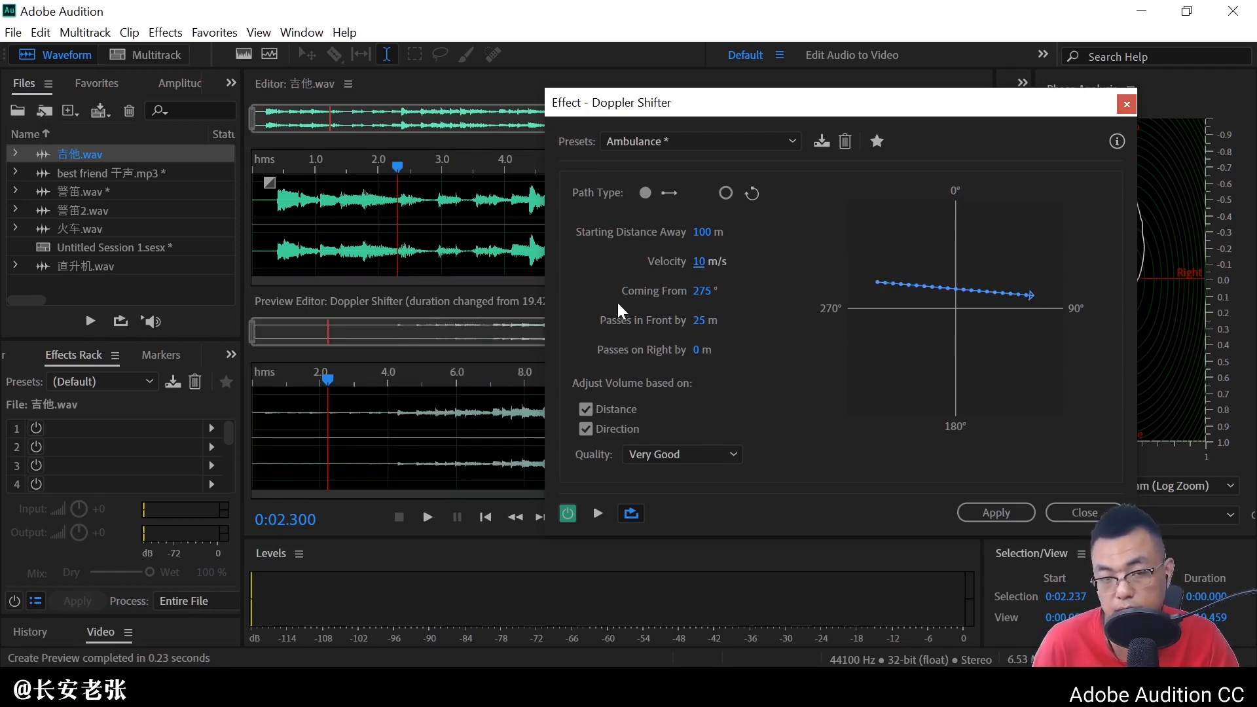
left_click_drag(759, 107, 1019, 87)
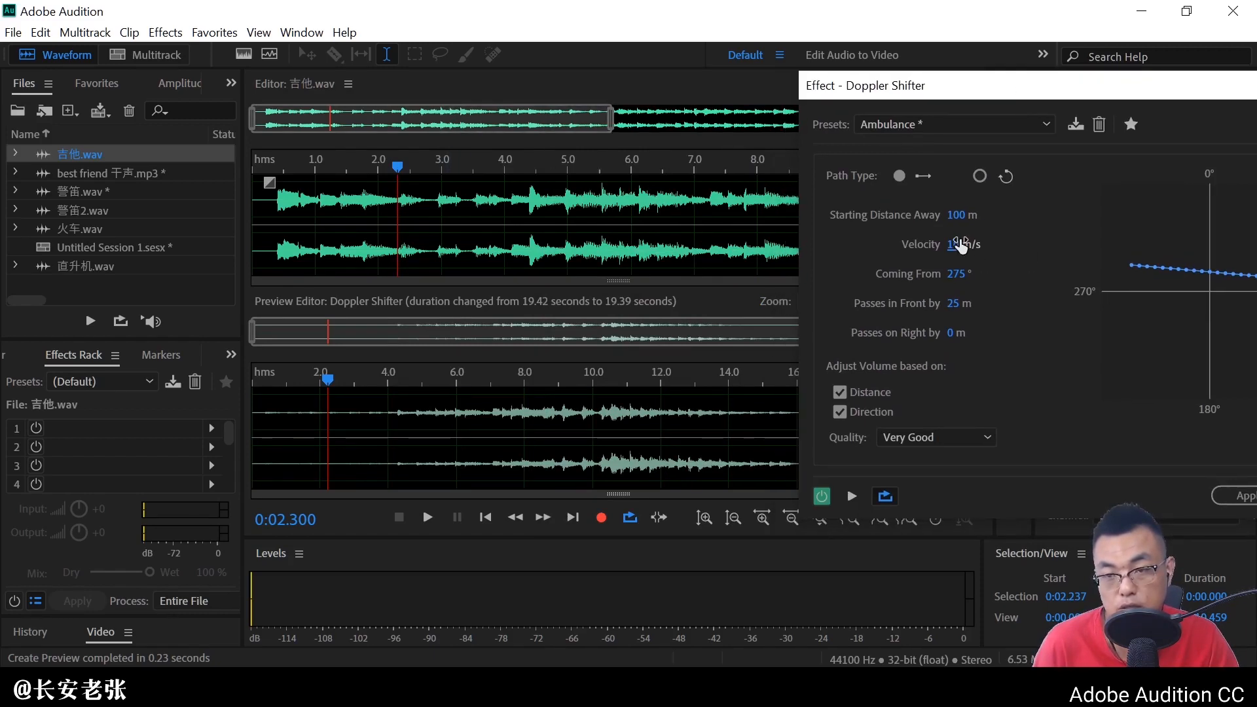
key("space")
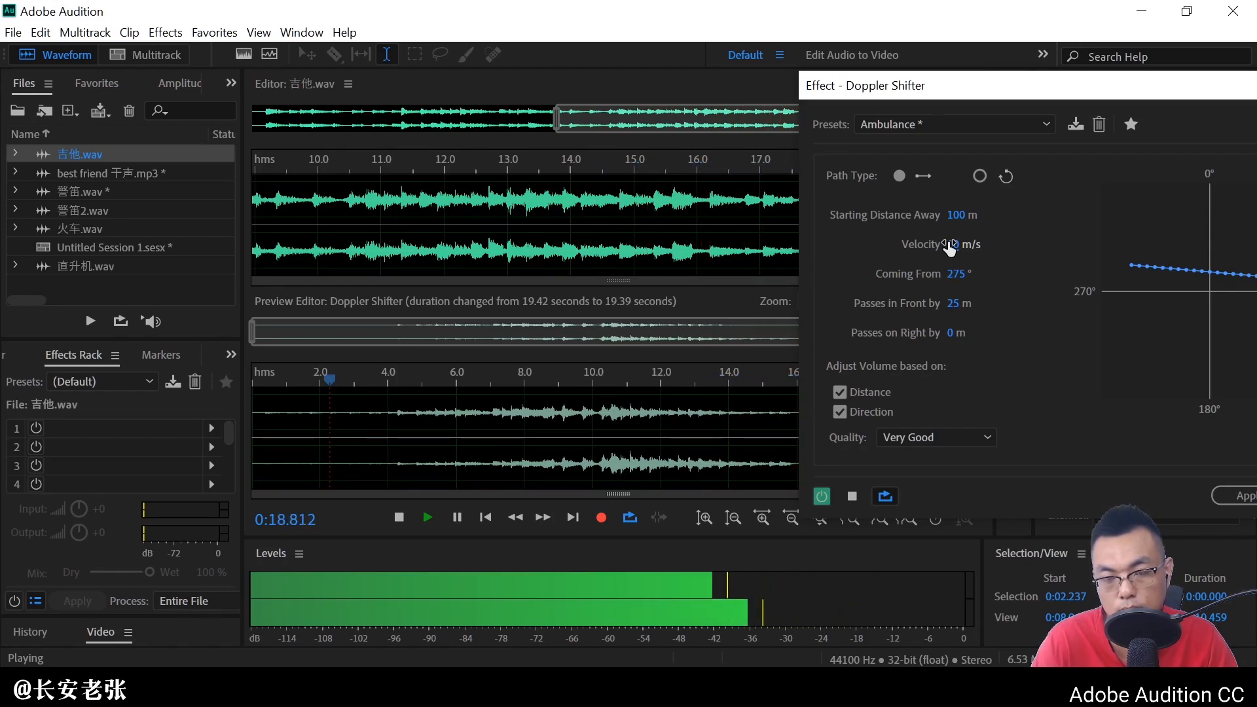
left_click_drag(973, 95, 545, 148)
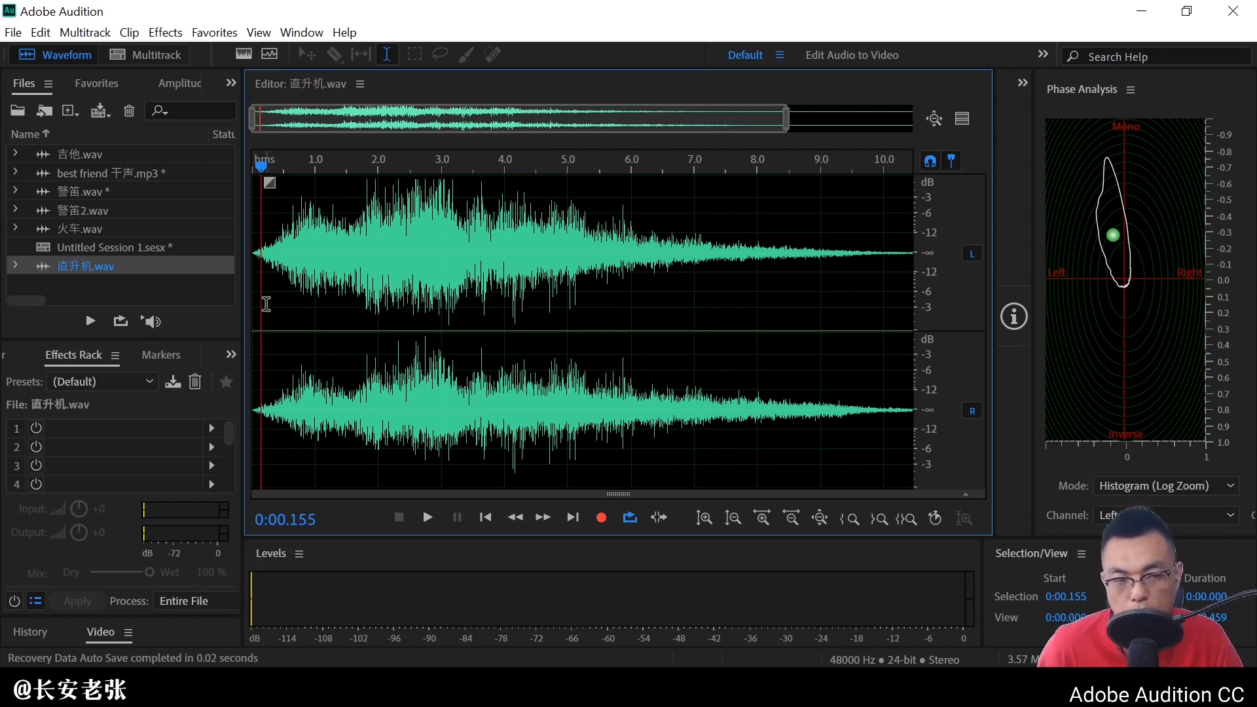
Open the multitrack session Untitled Session 1.sesx and place 吉他.wav at the start of Track 1
double_click(167, 247)
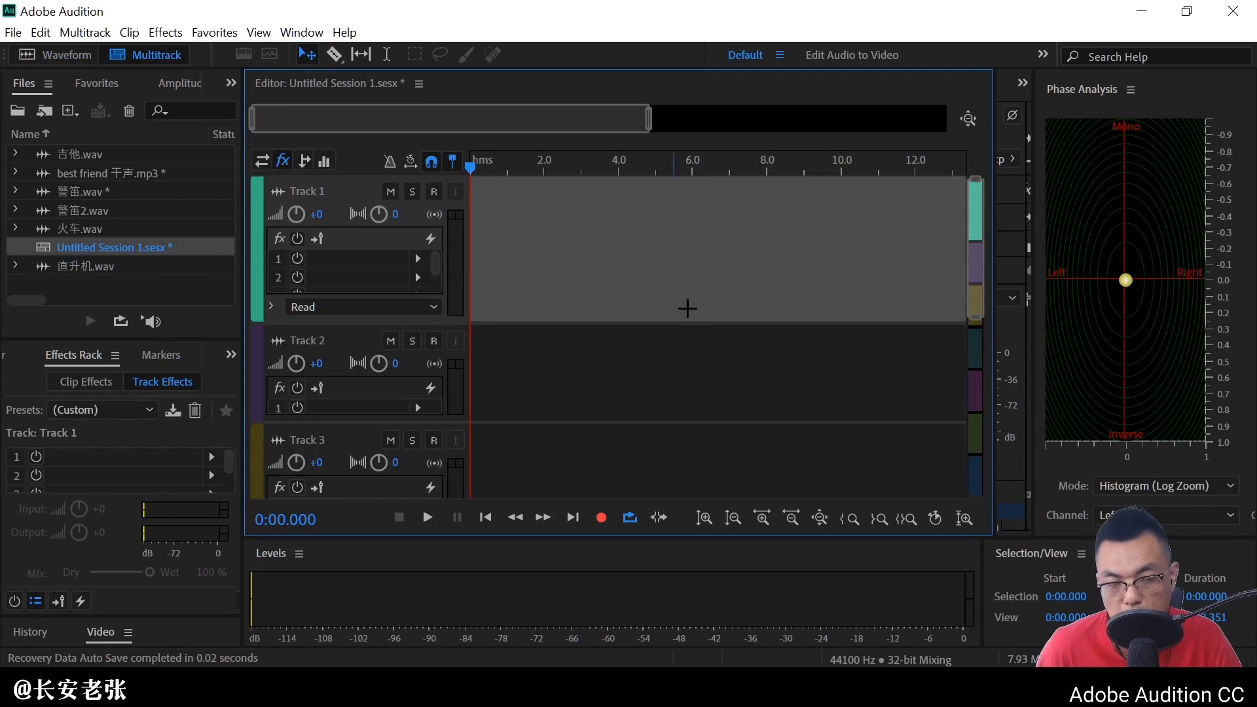
left_click_drag(89, 164, 542, 222)
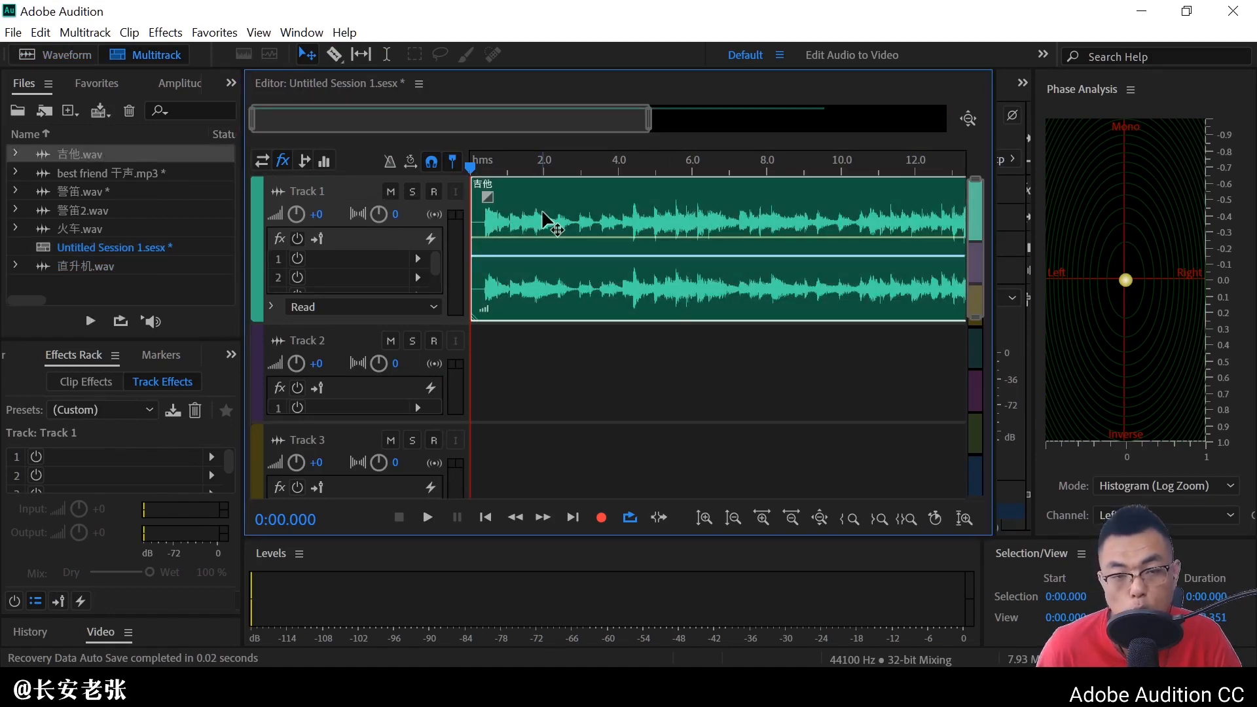
left_click(318, 329)
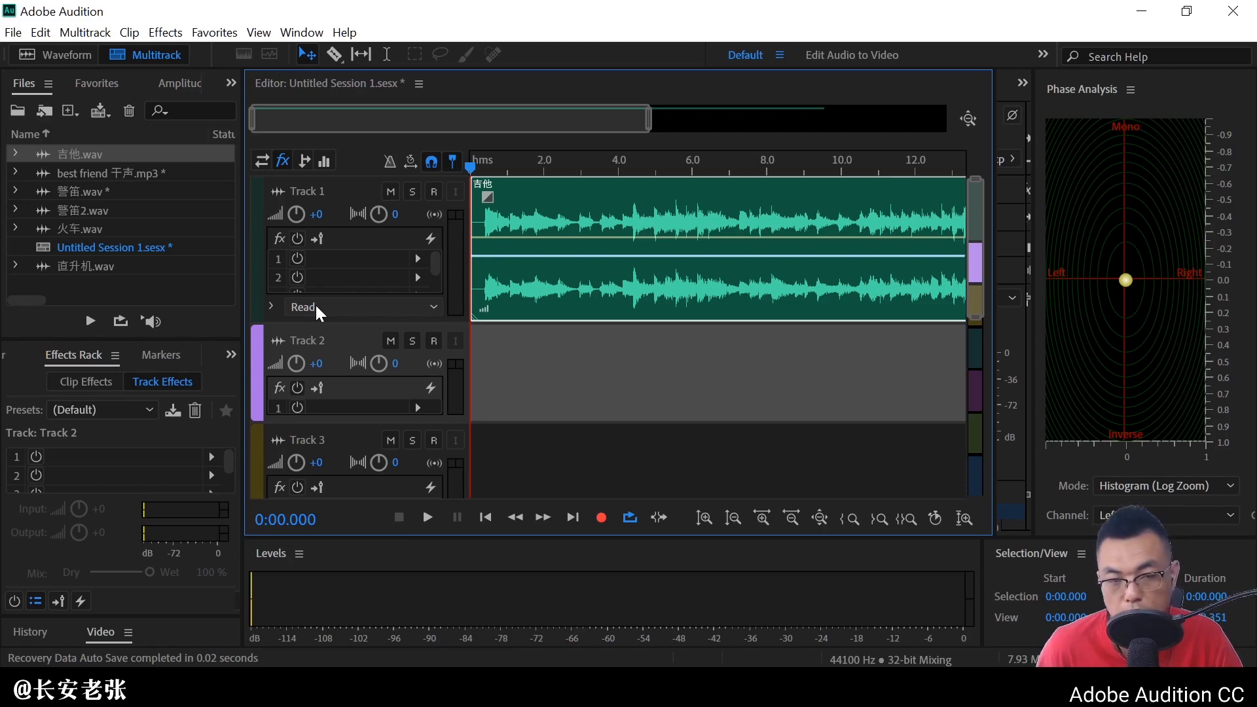
Expand Track 1's automation lane and hide its Pan envelope so only Volume is shown
left_click(272, 307)
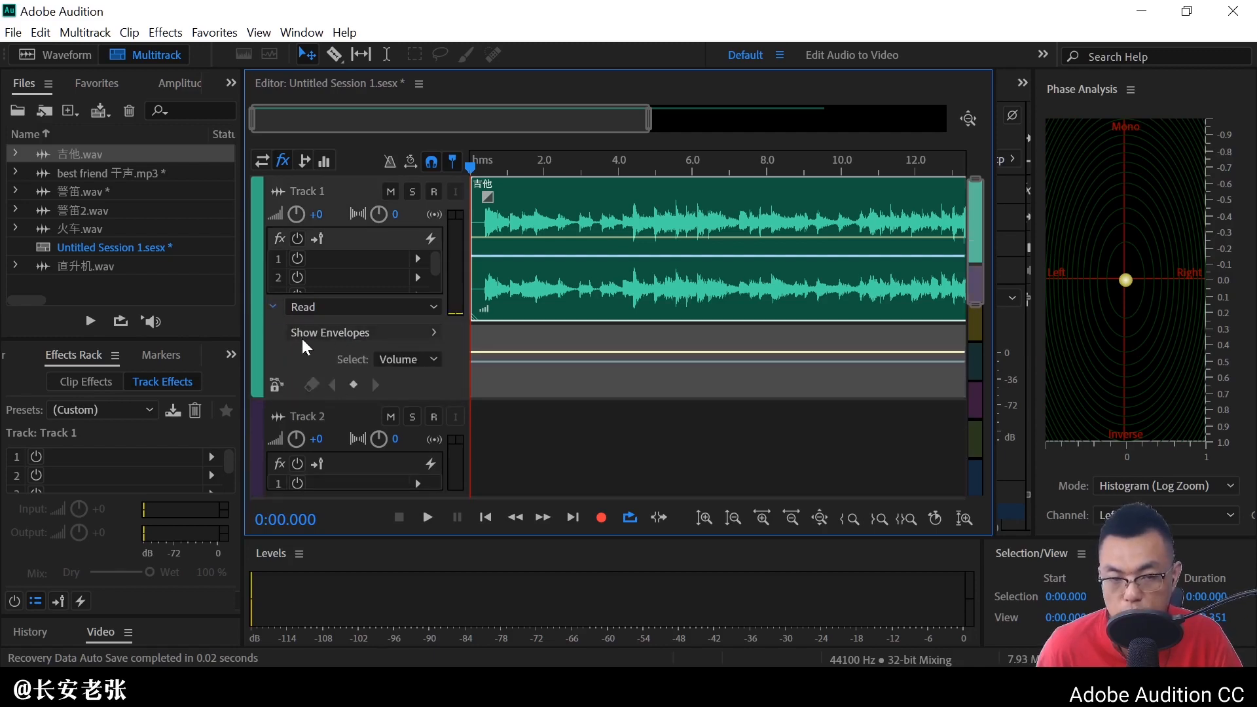
left_click(426, 338)
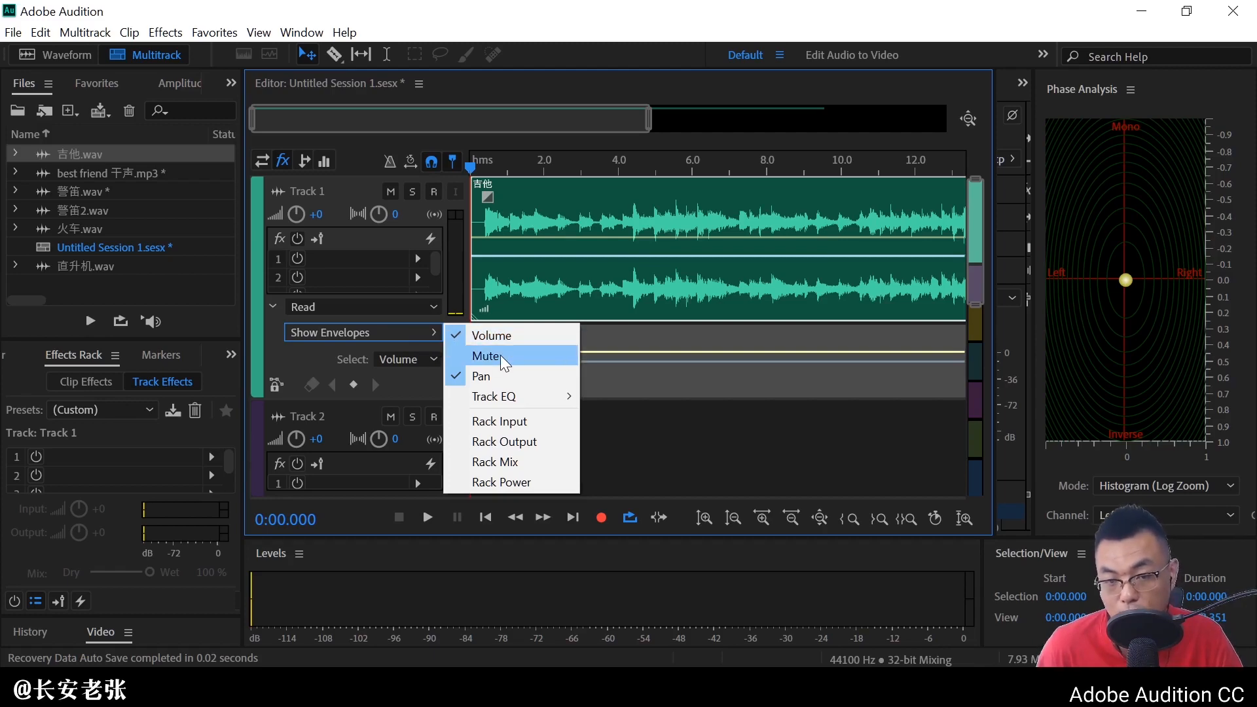
mouse_move(508, 404)
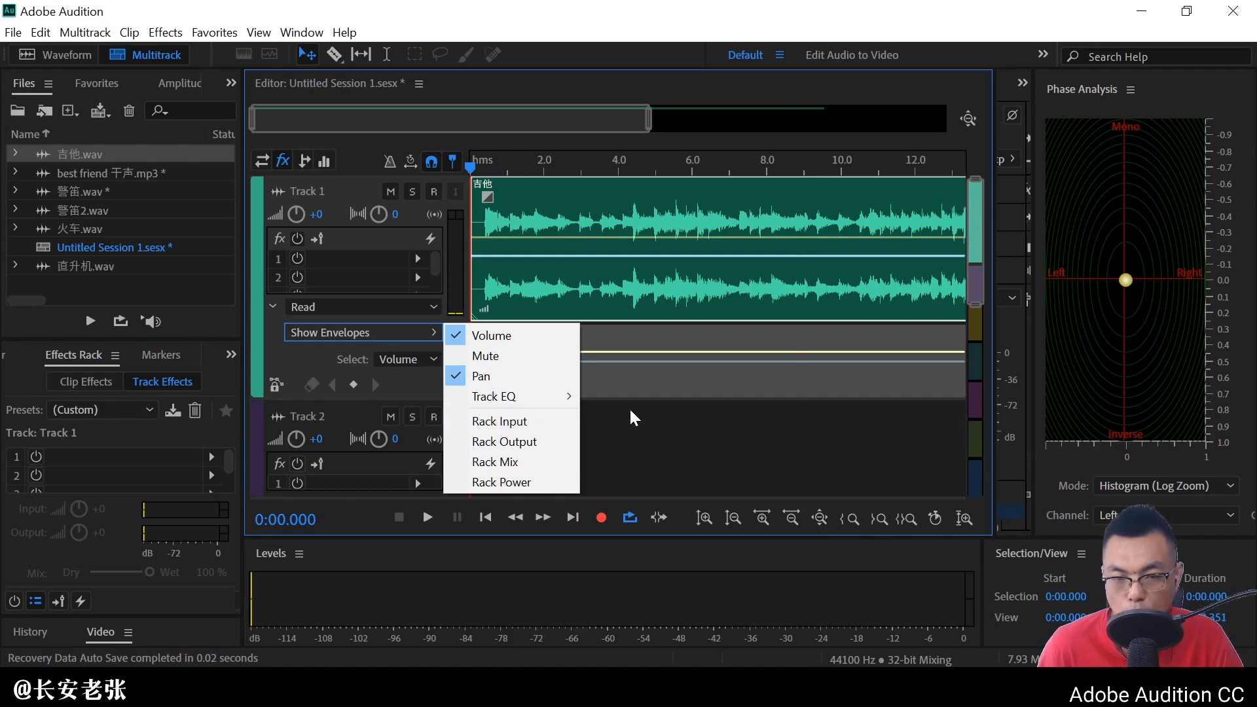
left_click(482, 377)
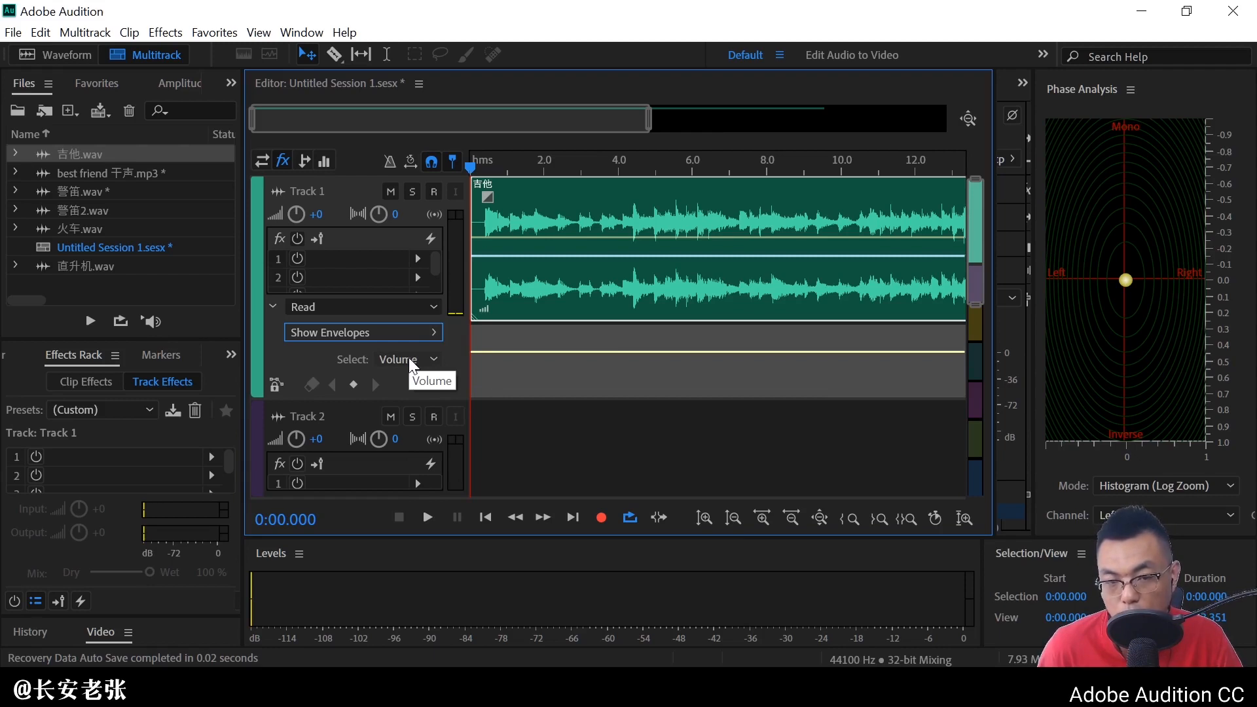
Add three volume keyframes in Track 1's first 2.5 seconds, raise the first to +6.8 dB and drop the second to the lane's bottom, previewing the result
left_click(491, 353)
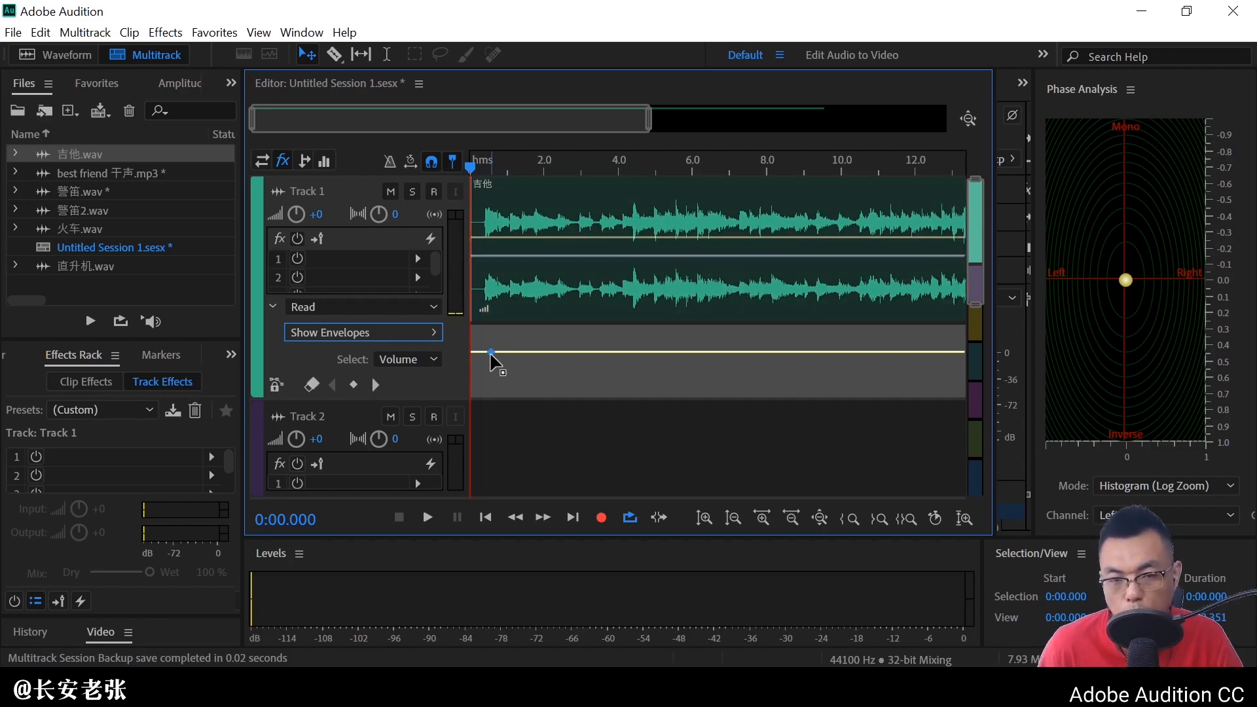
left_click(517, 352)
left_click(559, 352)
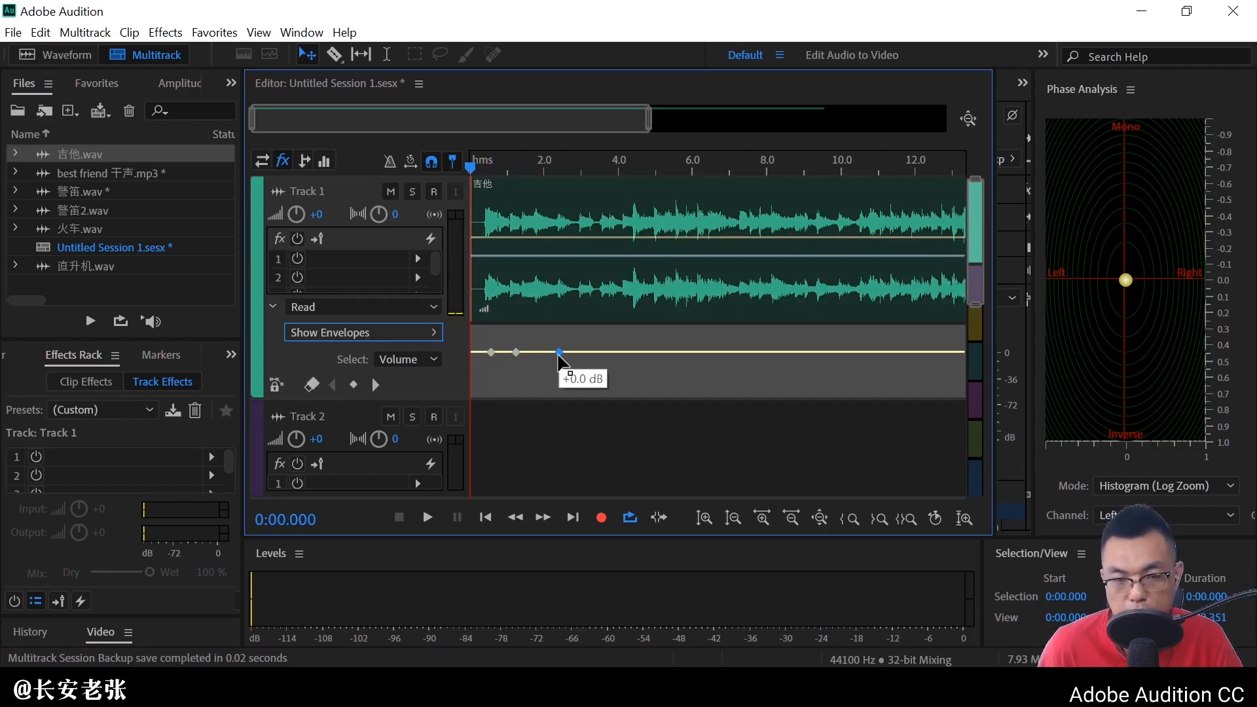
left_click_drag(491, 353, 492, 347)
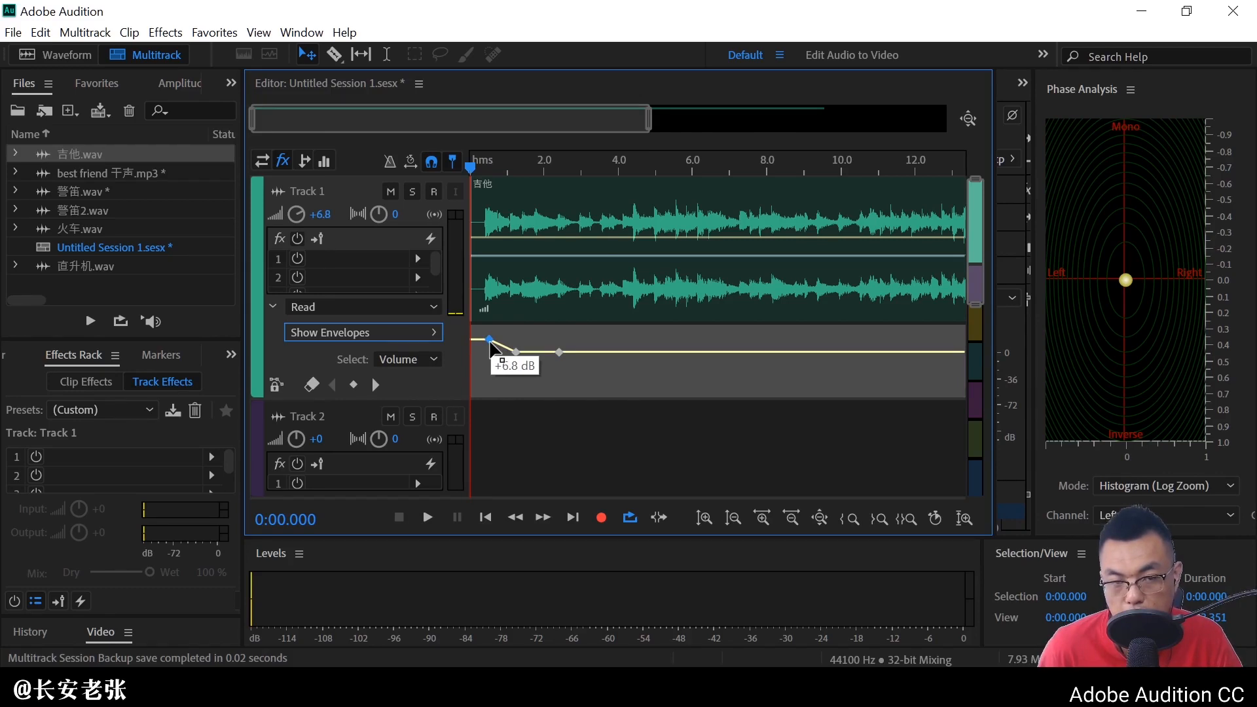
left_click_drag(517, 352, 515, 392)
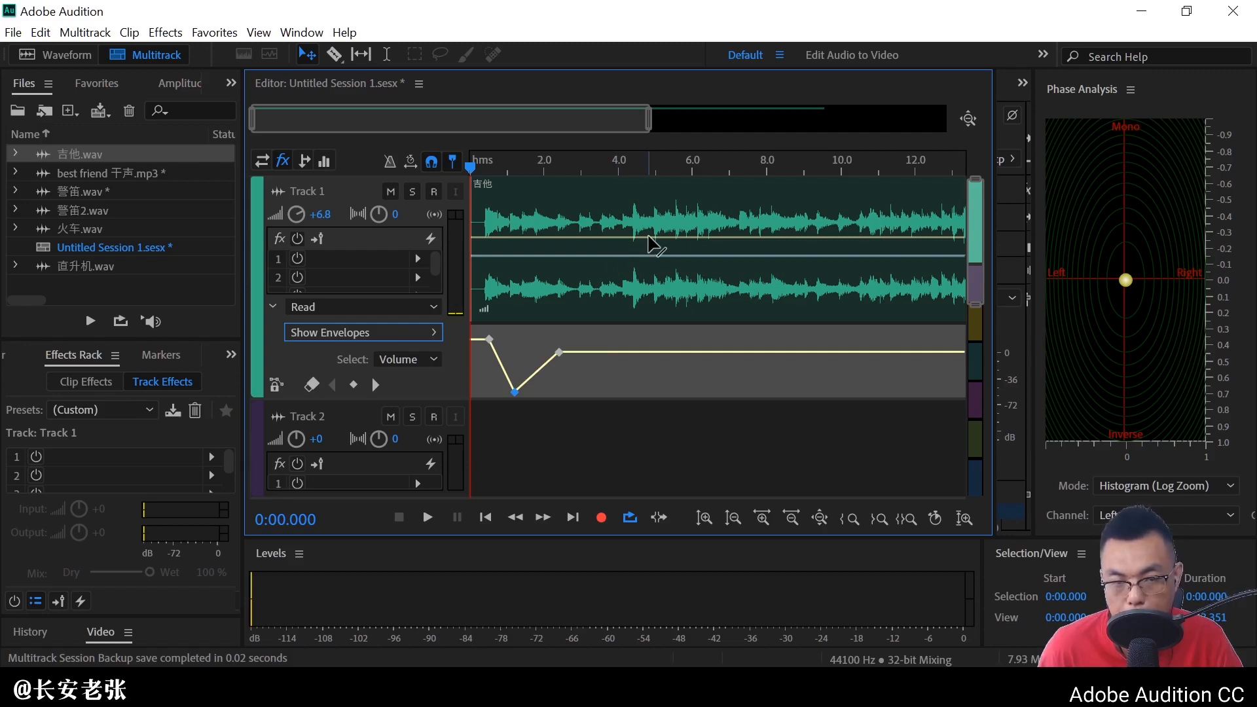
key("space")
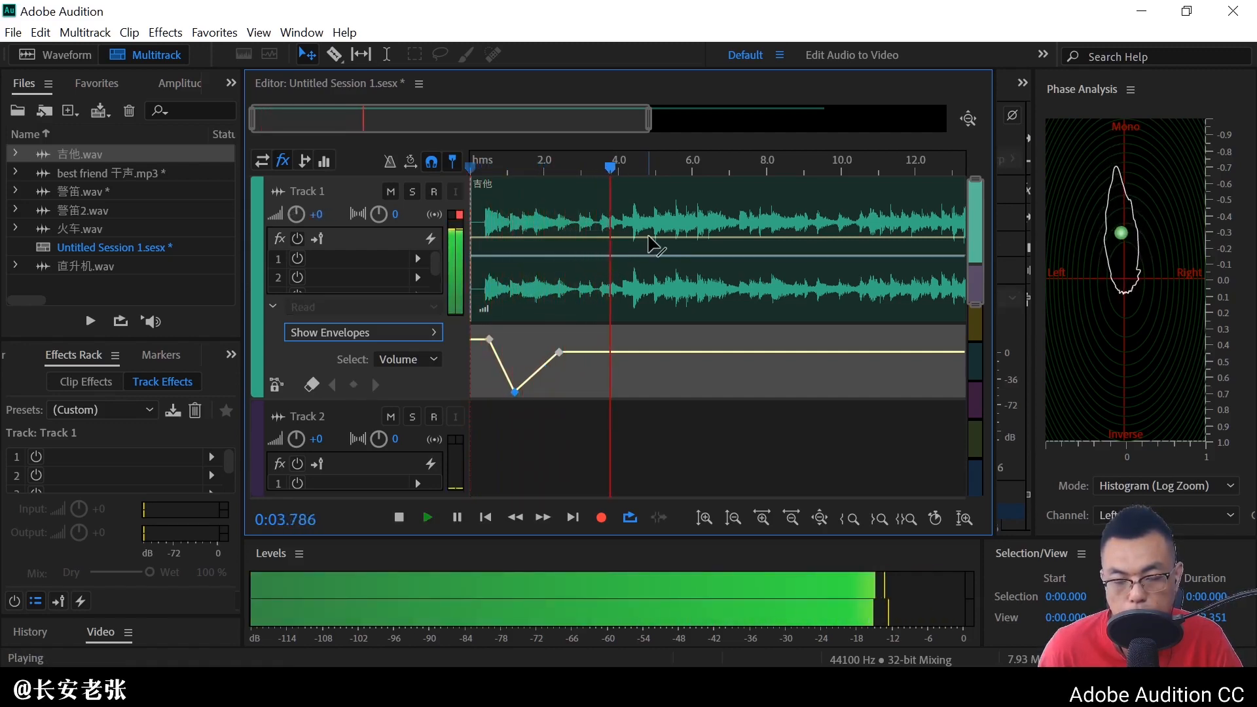
key("space")
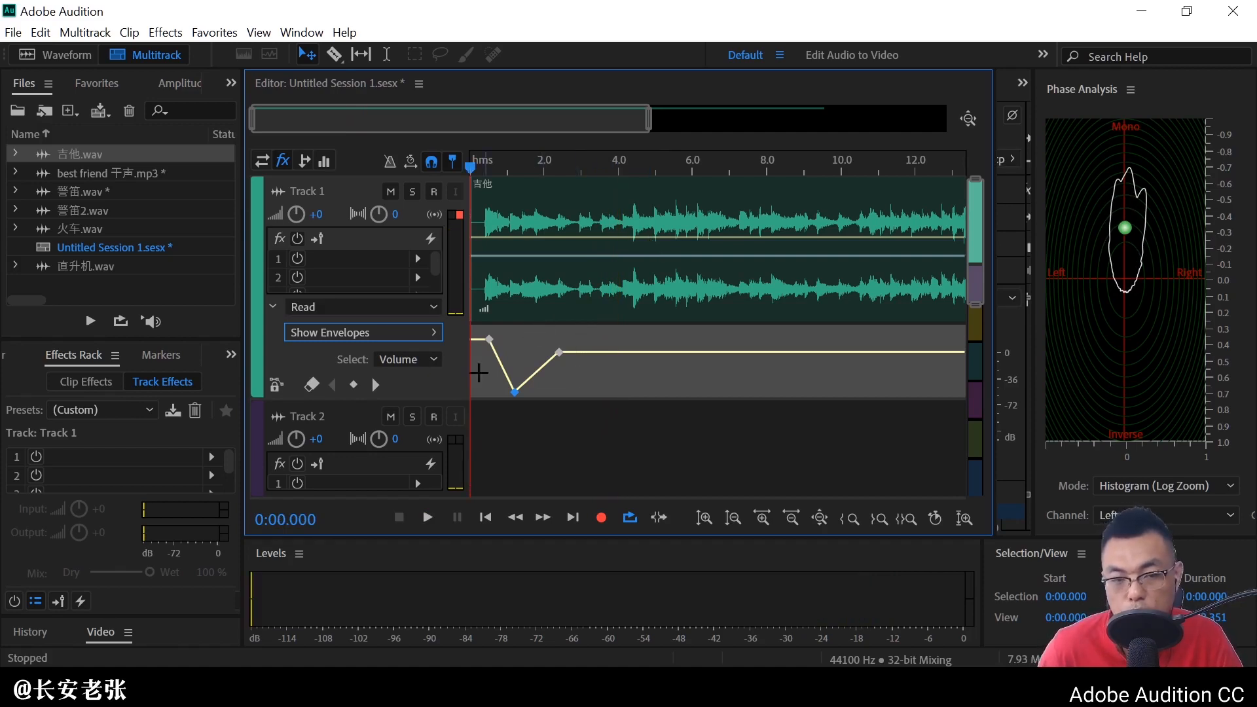
Clear all keyframes from Track 1's volume envelope and show the Pan envelope for editing
left_click(318, 387)
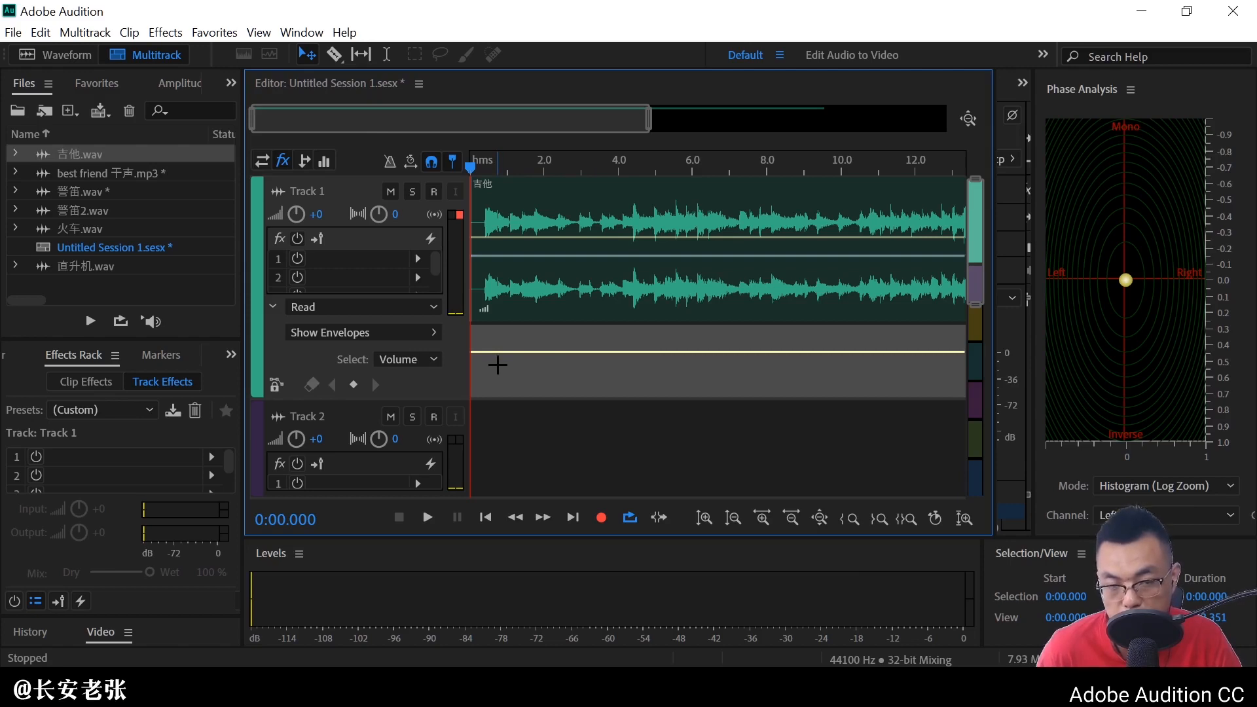
left_click(431, 337)
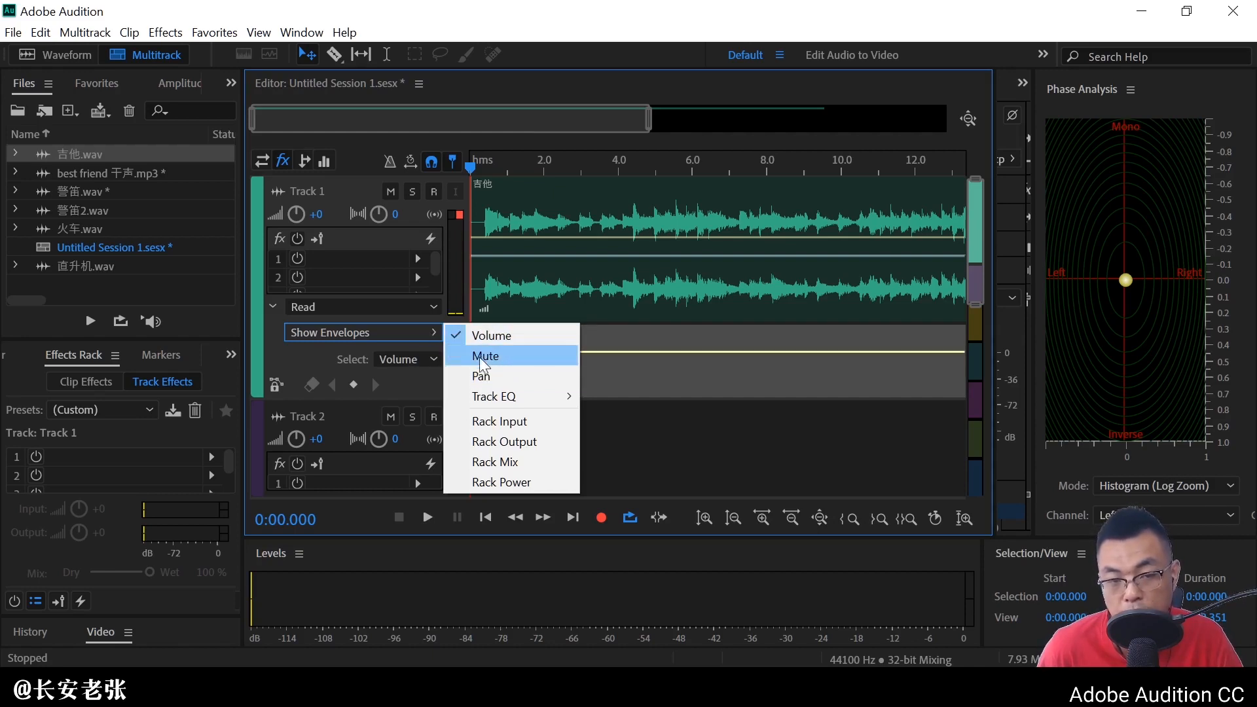
left_click(489, 377)
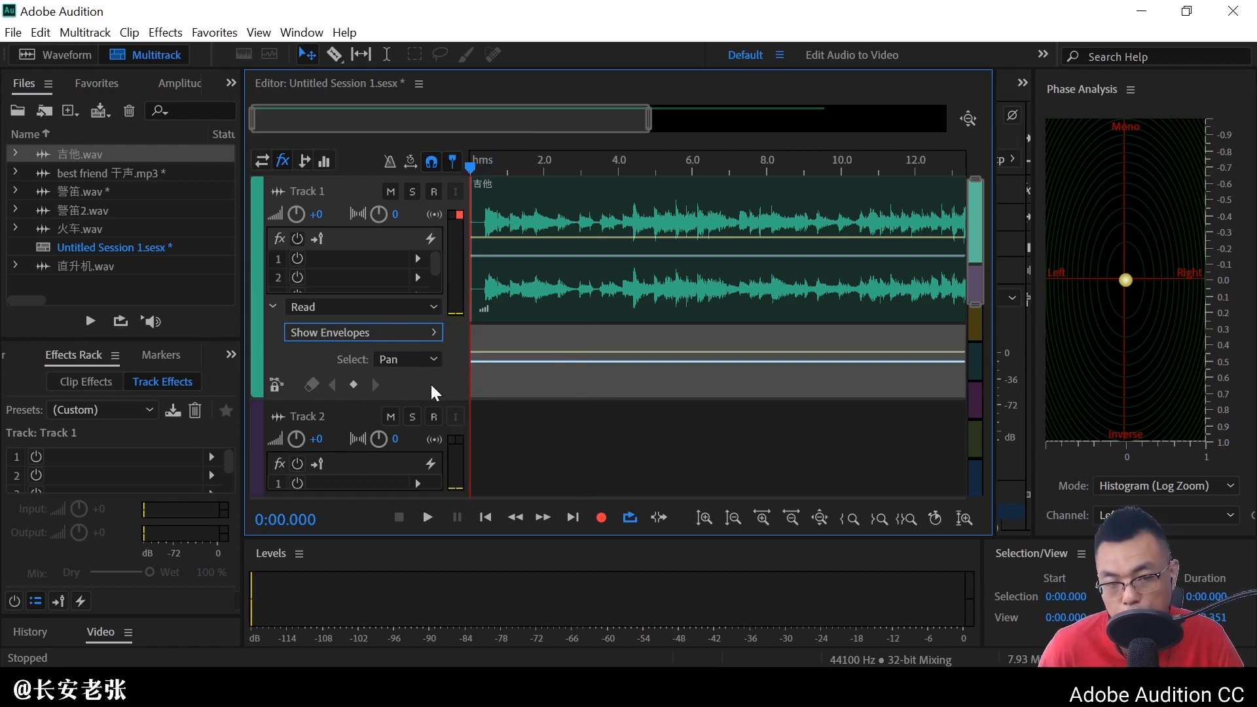
Add three keyframes to Track 1's pan envelope at about 0.6, 1.8 and 3 seconds
left_click(494, 361)
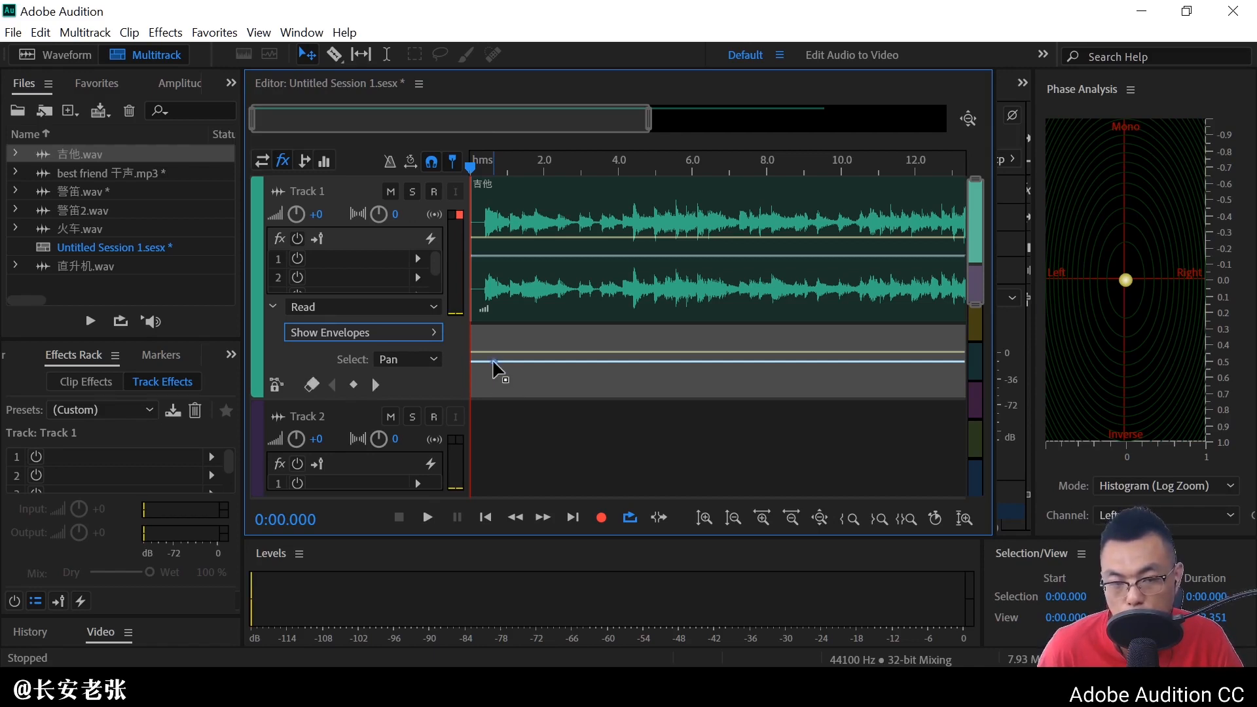
left_click(538, 361)
left_click(581, 362)
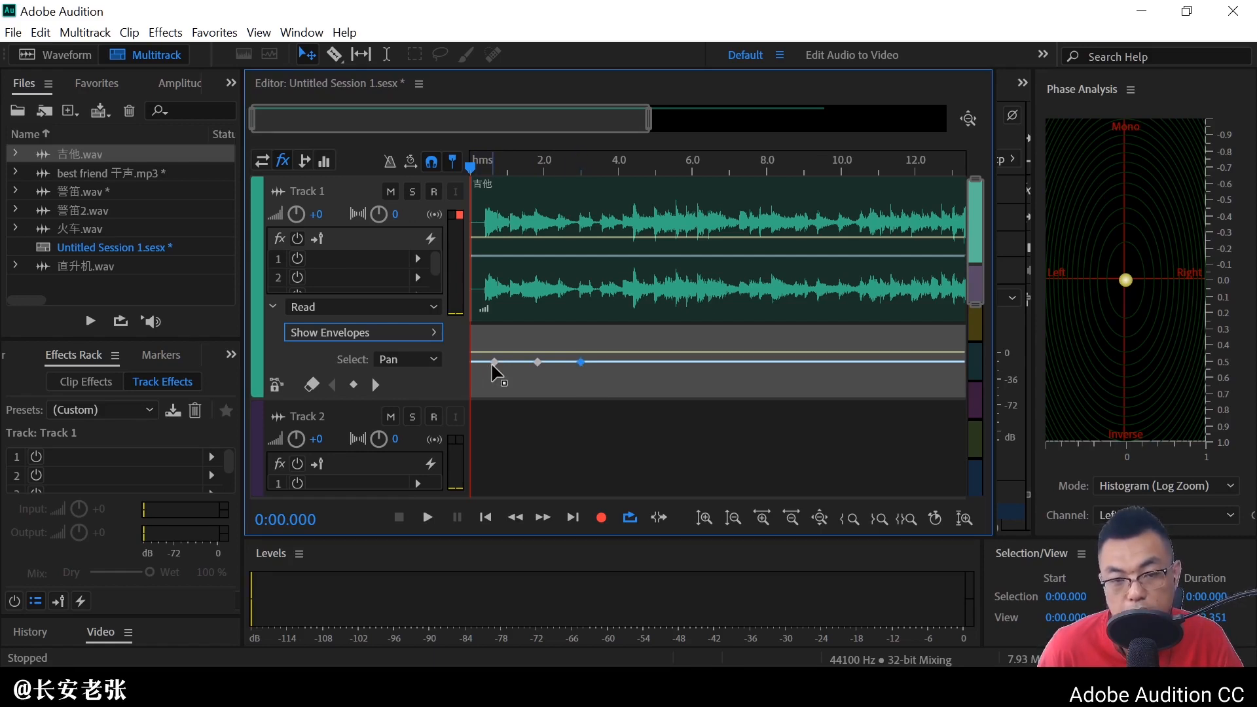
Move the first pan keyframe to L78.8 and the third to R88.9, and play the track from the start
left_click_drag(494, 362, 491, 343)
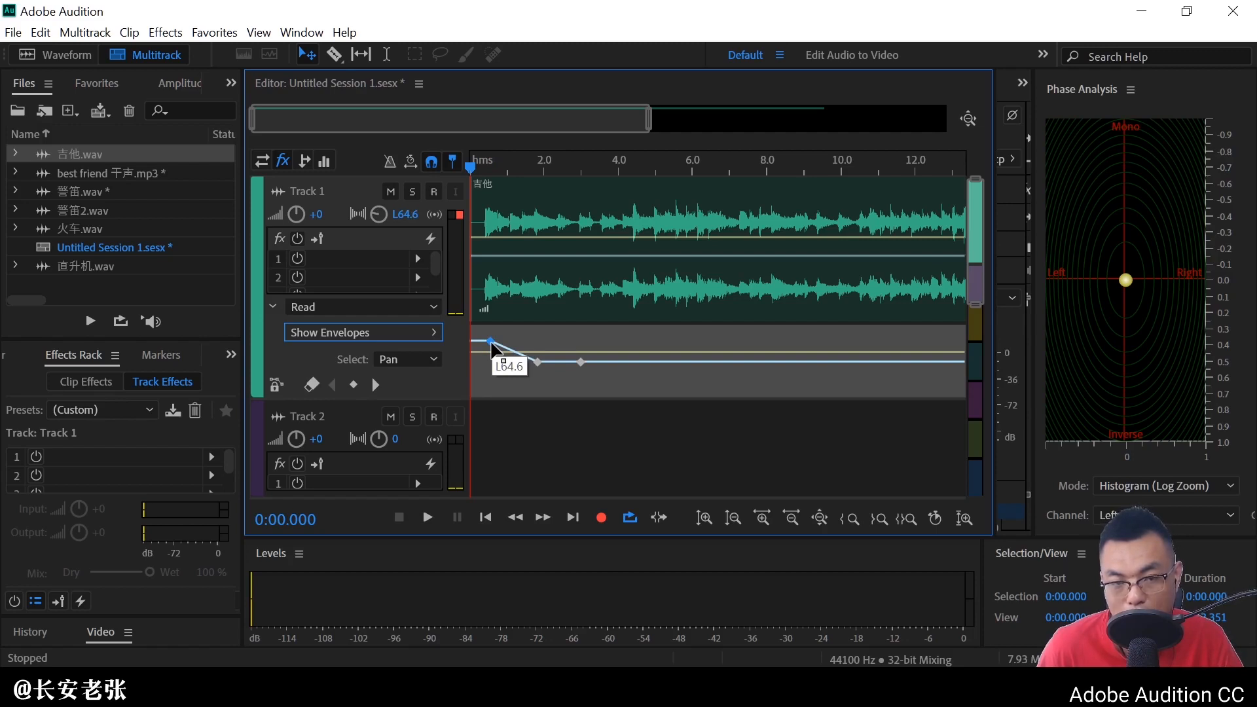
left_click_drag(496, 350, 494, 345)
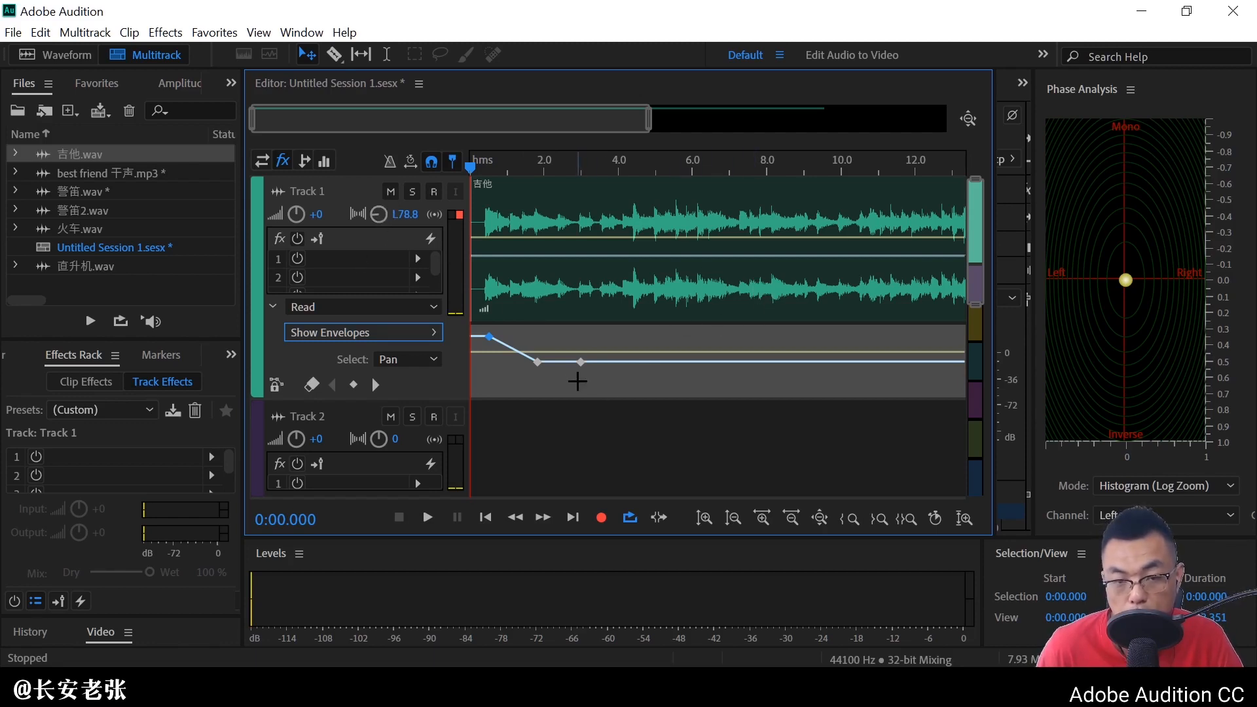
left_click_drag(581, 362, 584, 394)
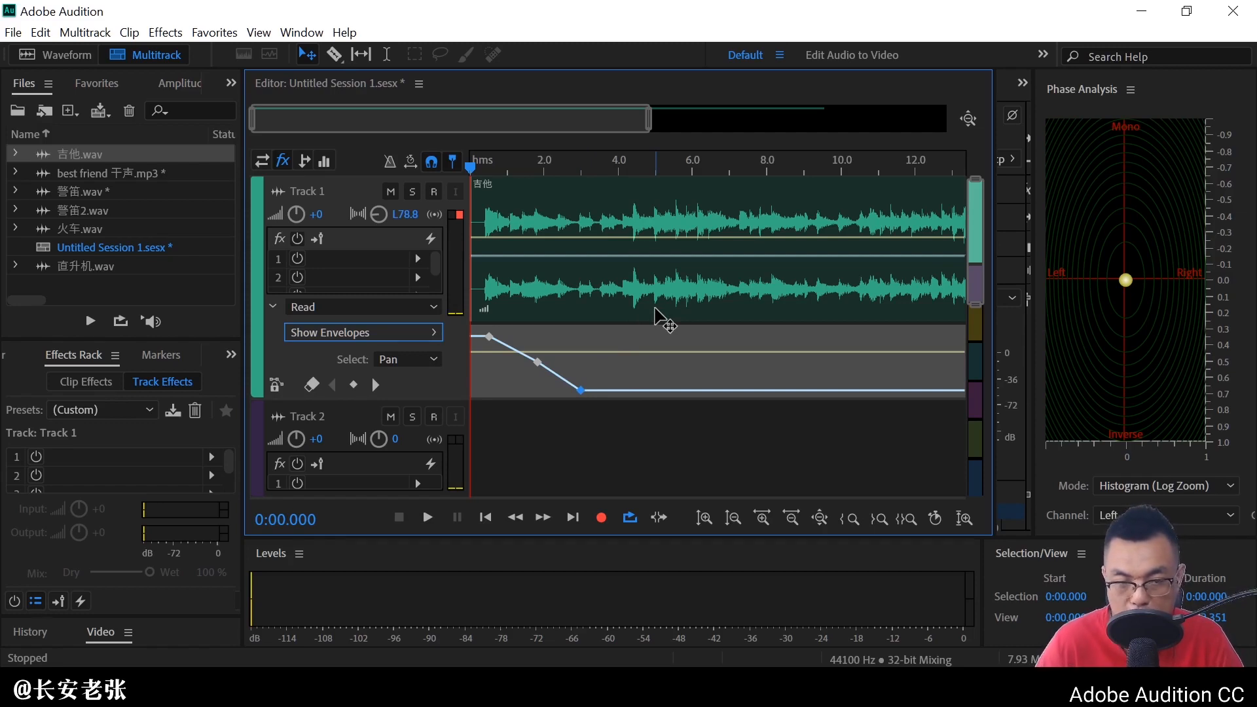
key("space")
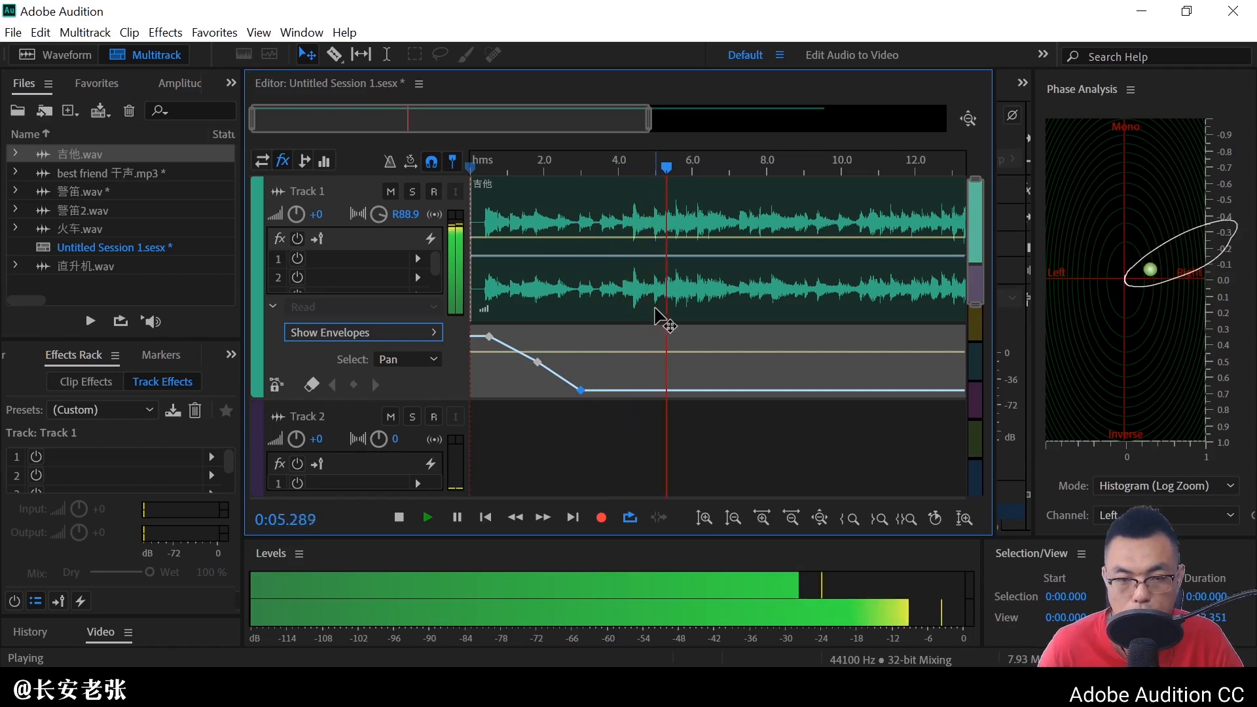
key("space")
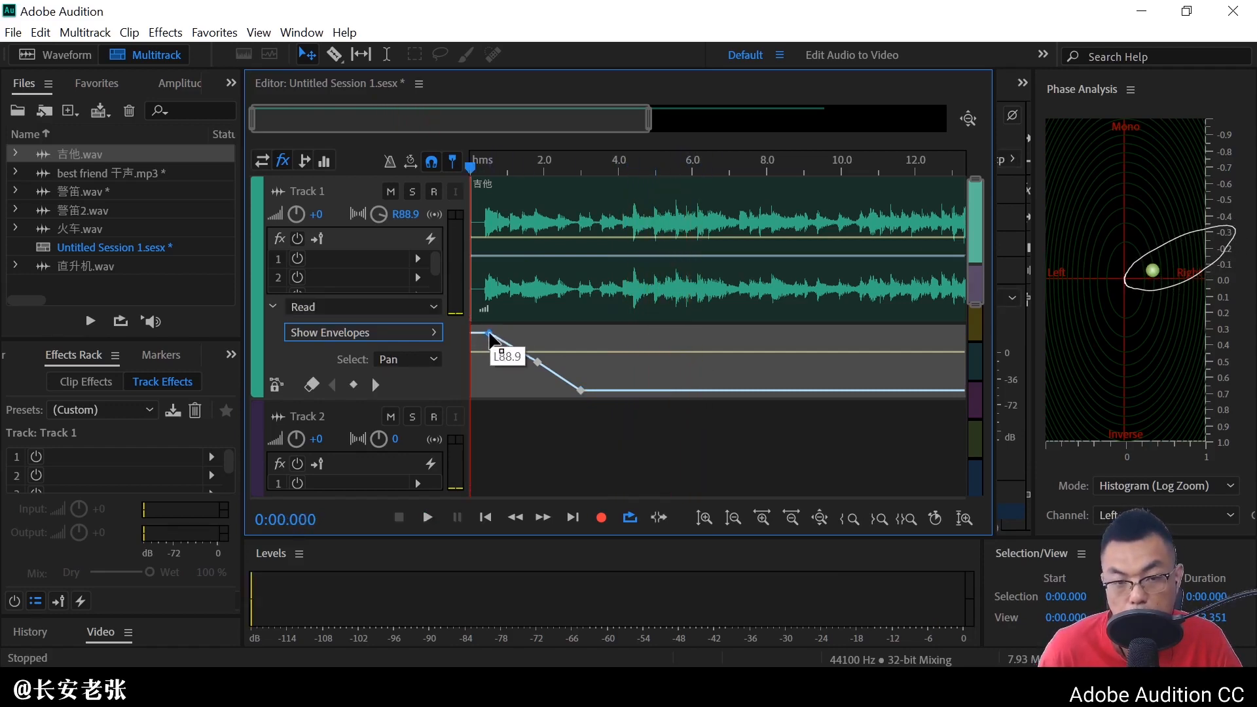
Set the first pan keyframe to L100 and play the panned guitar from the start
left_click_drag(489, 335, 489, 328)
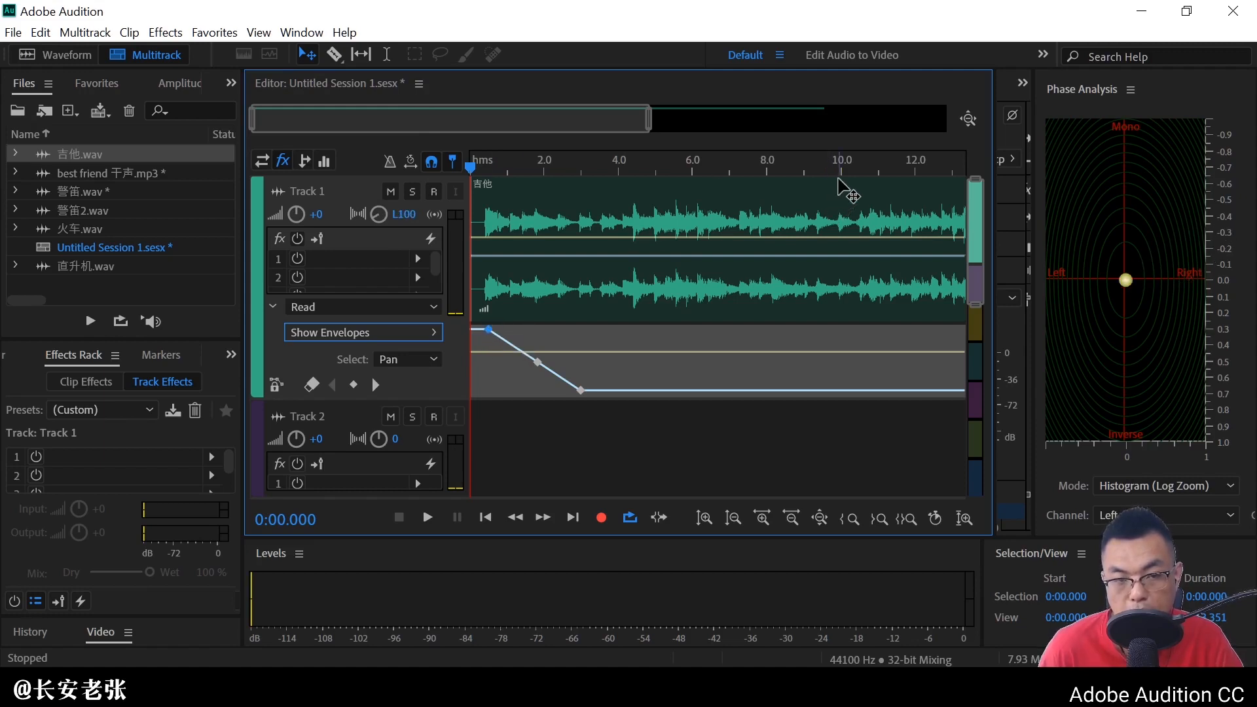
key("space")
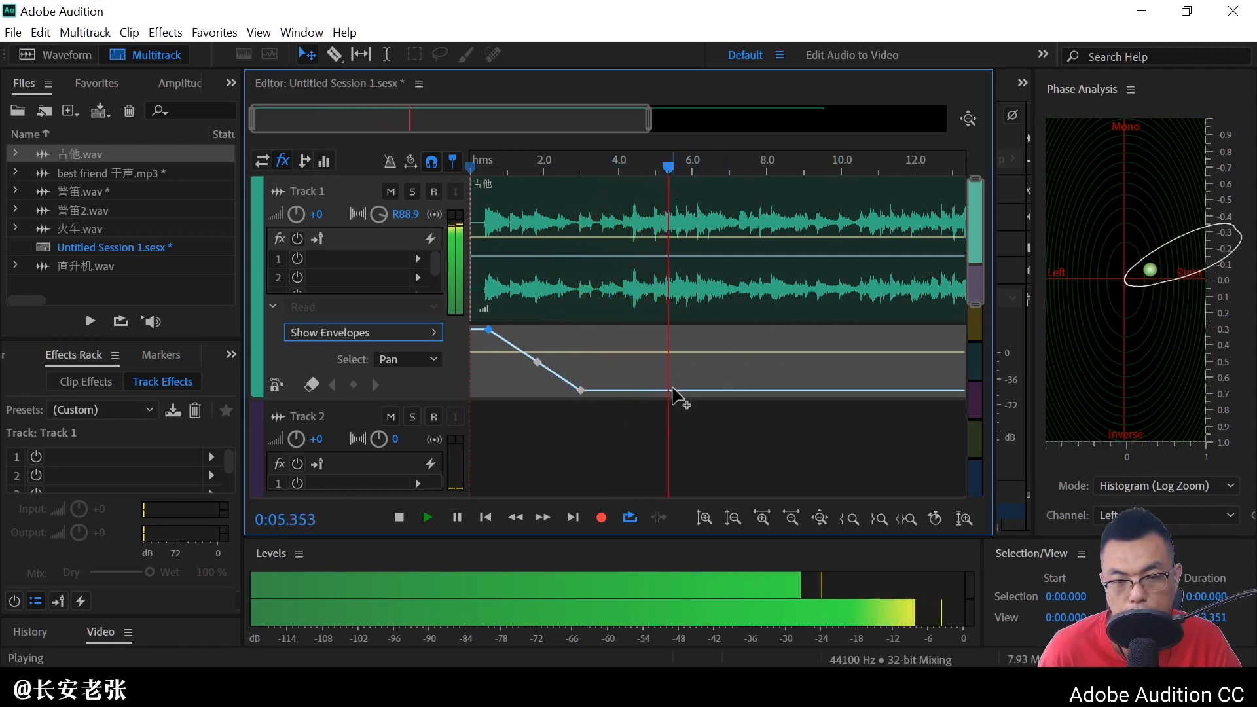
key("space")
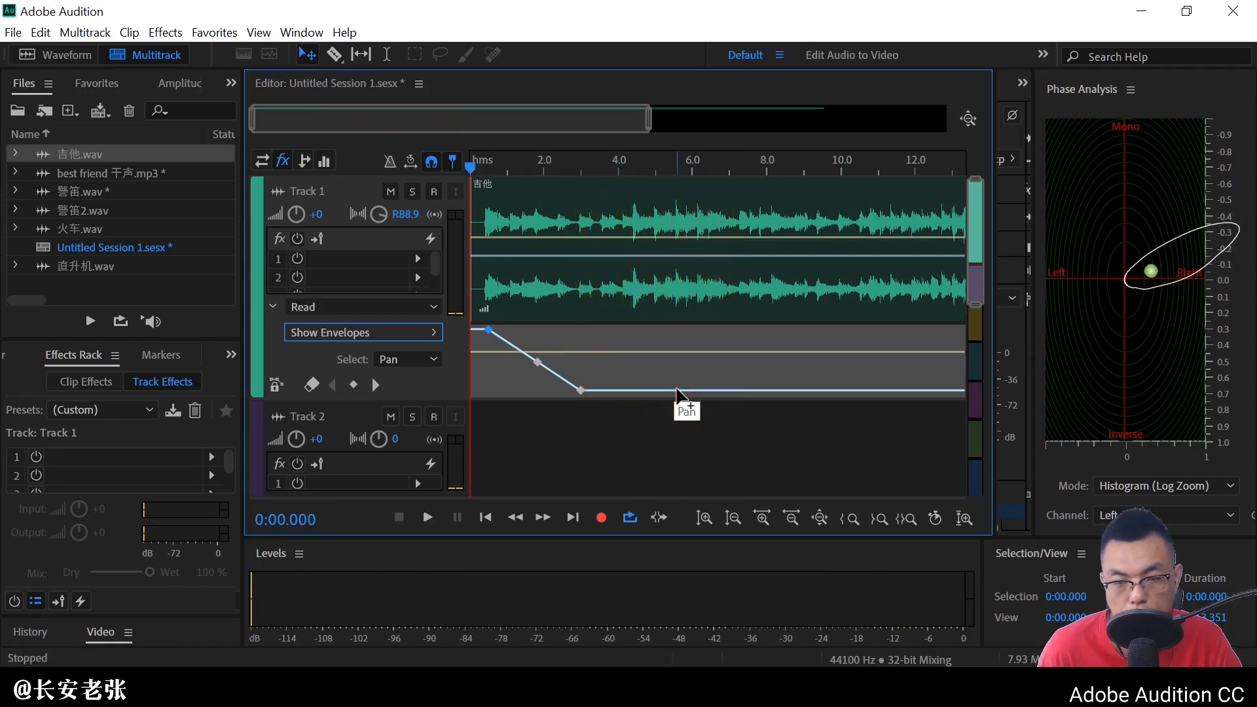
Add a fourth pan keyframe at about 5.4 seconds and raise it level with the first keyframe
left_click_drag(676, 387, 669, 322)
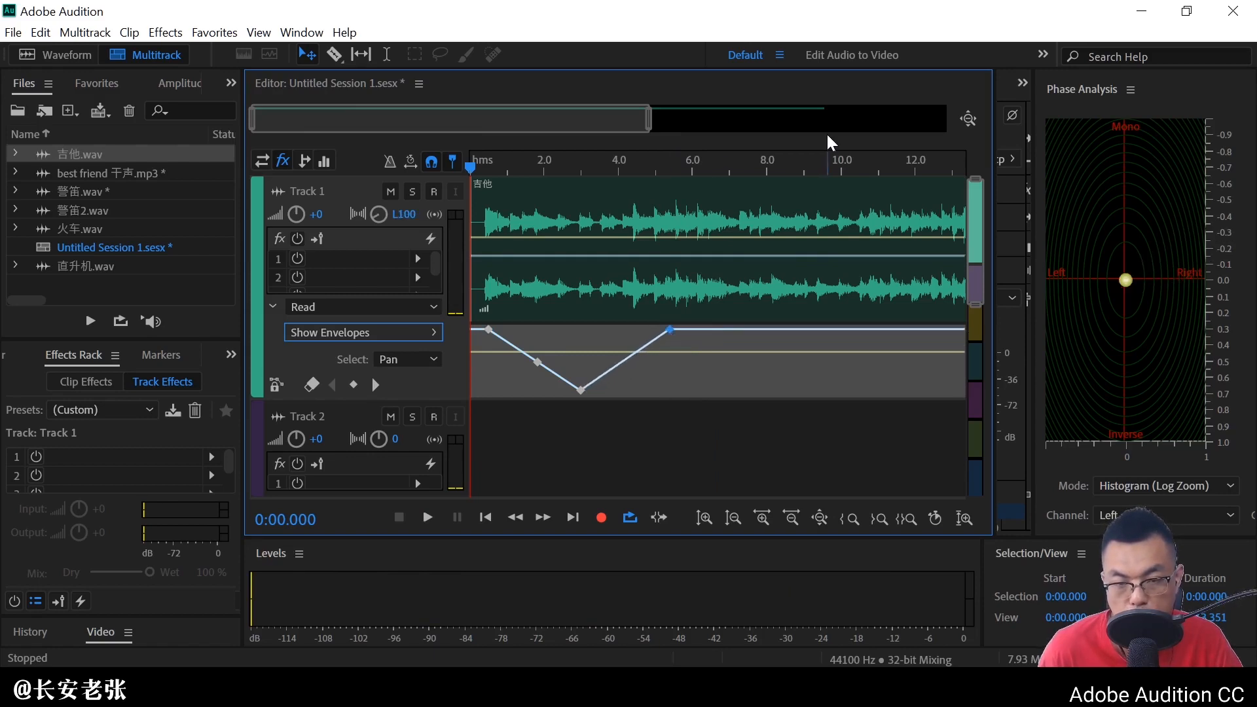
Play the guitar track from the start to hear the four-keyframe pan automation
key("space")
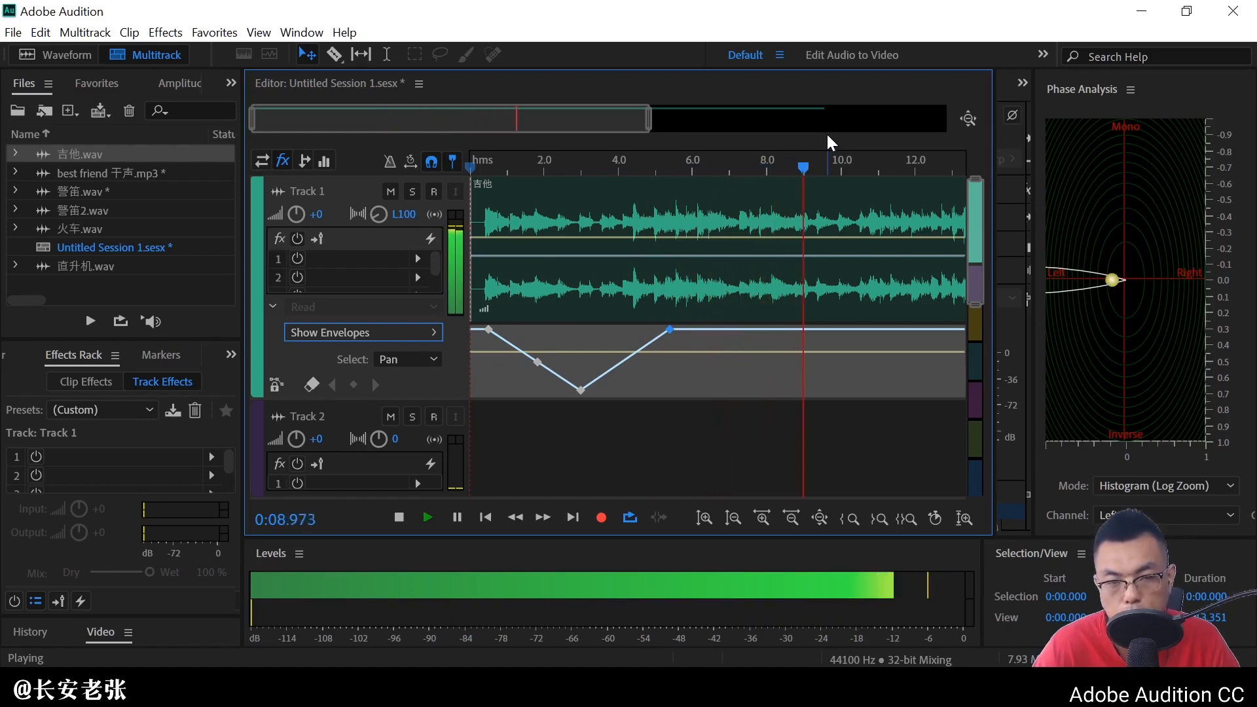
key("space")
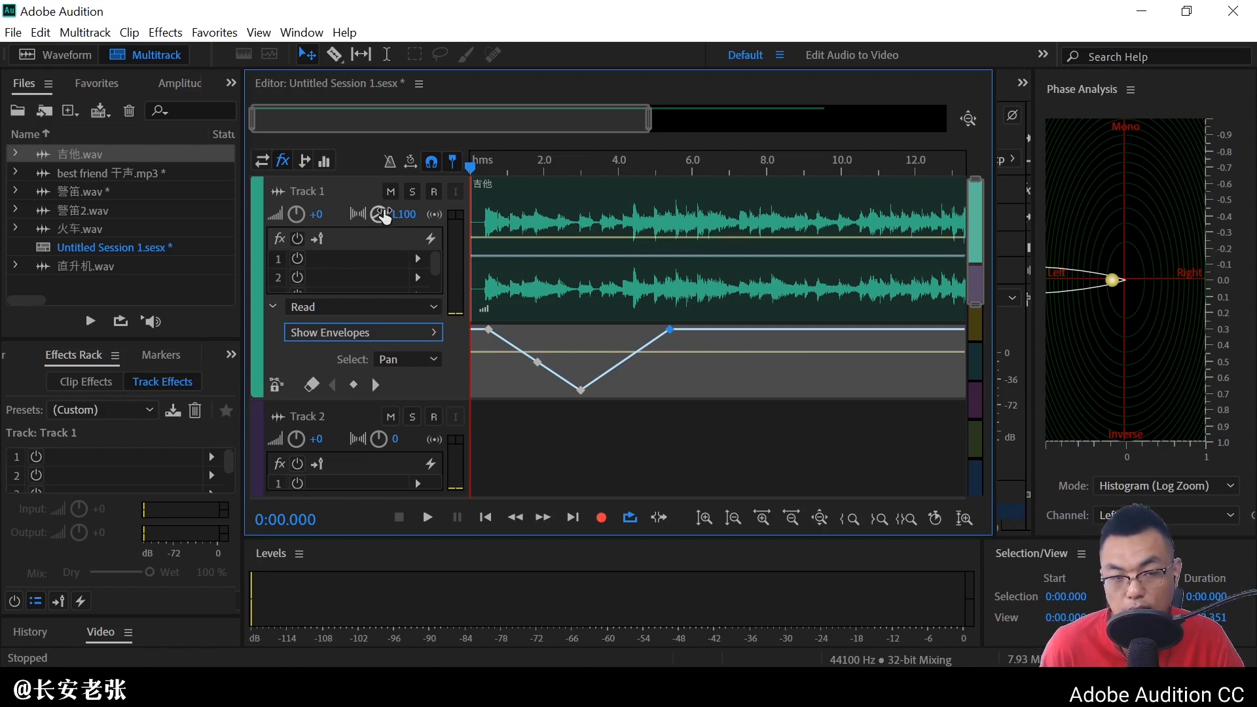
mouse_move(379, 218)
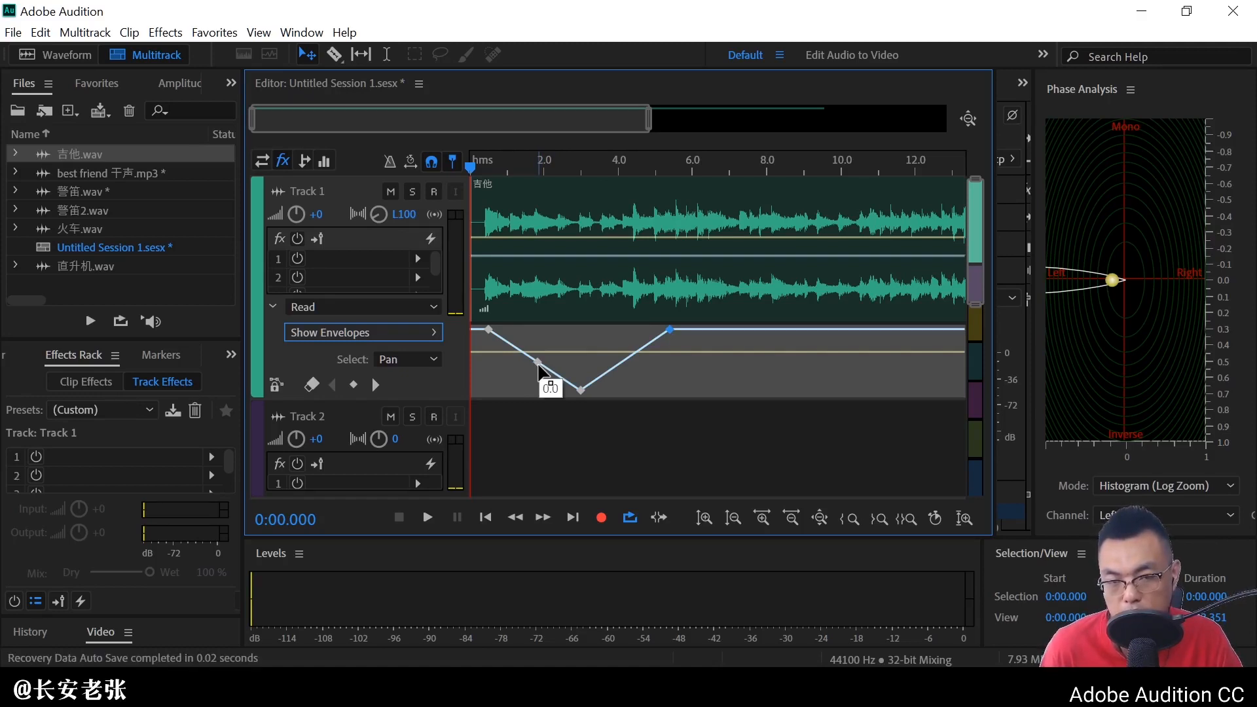
Switch Track 1's pan envelope to spline curves, and clear all of its pan keyframes
right_click(538, 366)
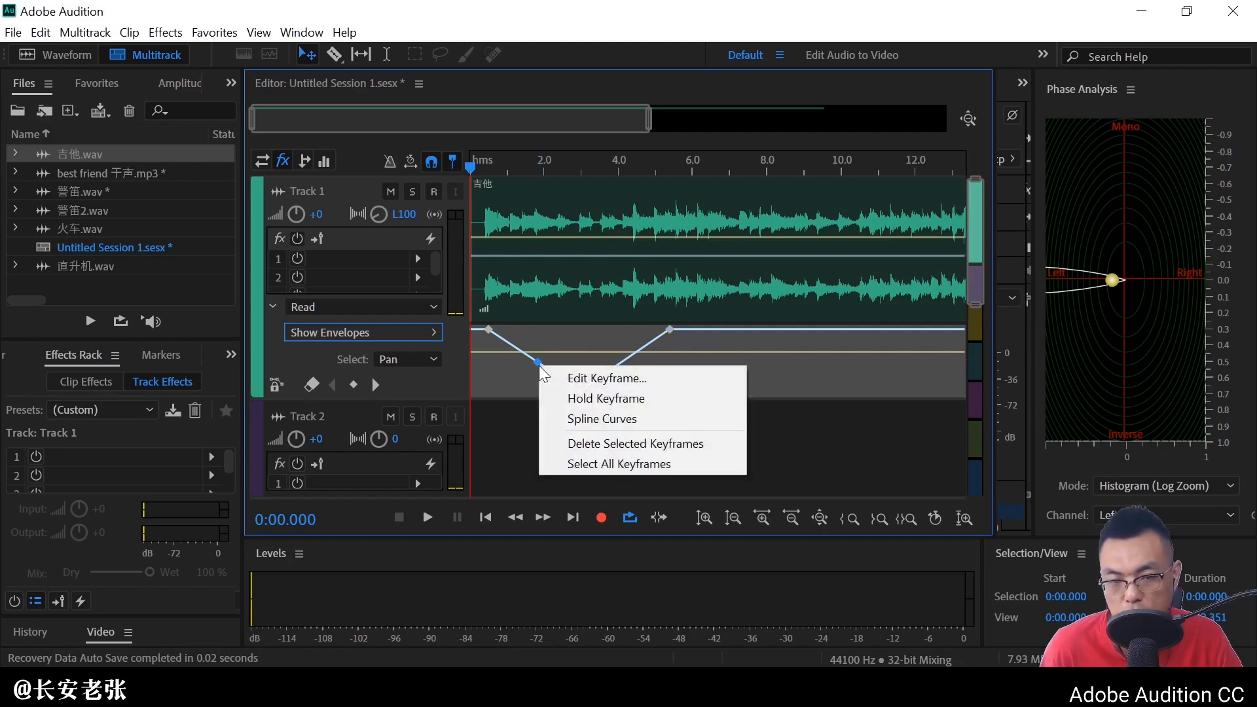
left_click(573, 418)
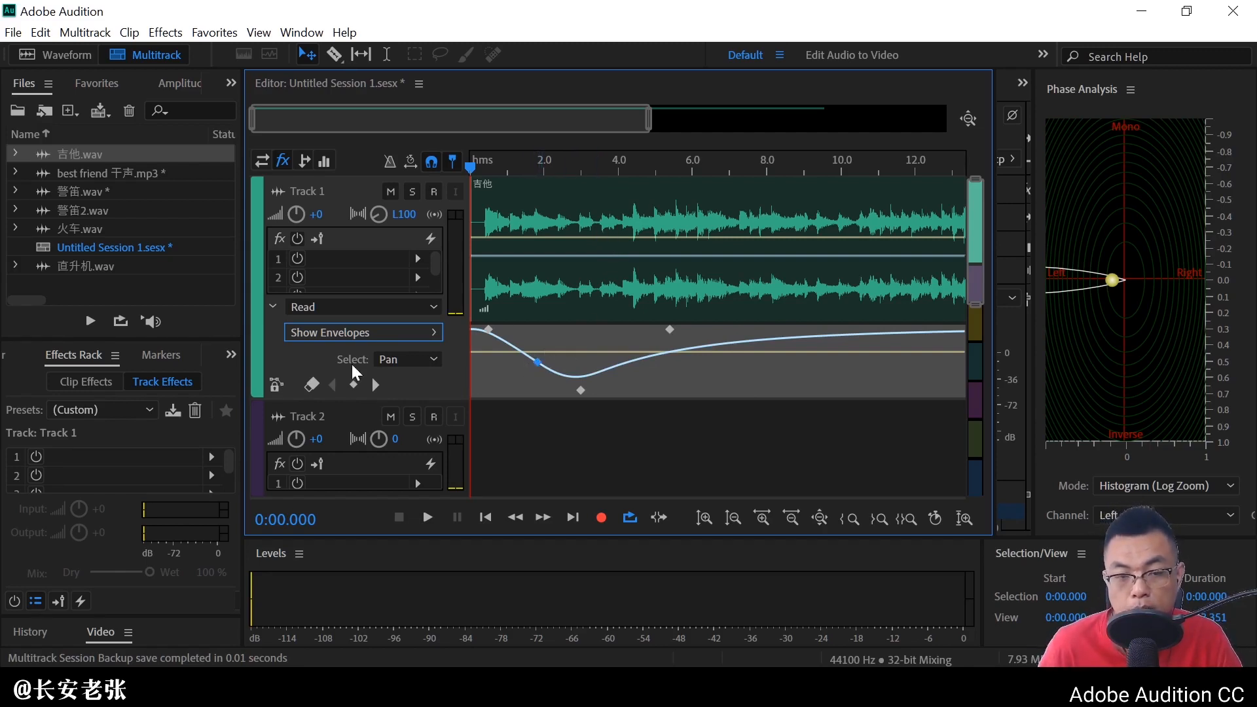
left_click(316, 383)
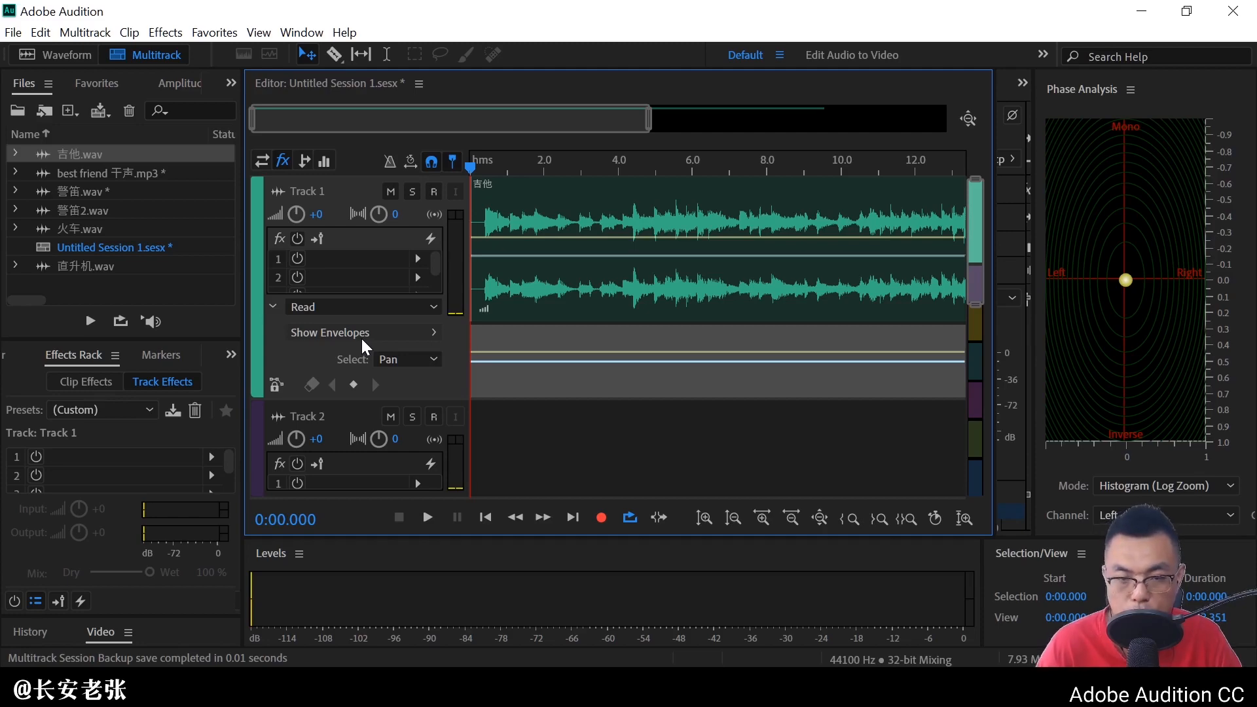
Show and select the Mute envelope on Track 1, and move its line down to mute and back up to Off
left_click(430, 333)
mouse_move(482, 407)
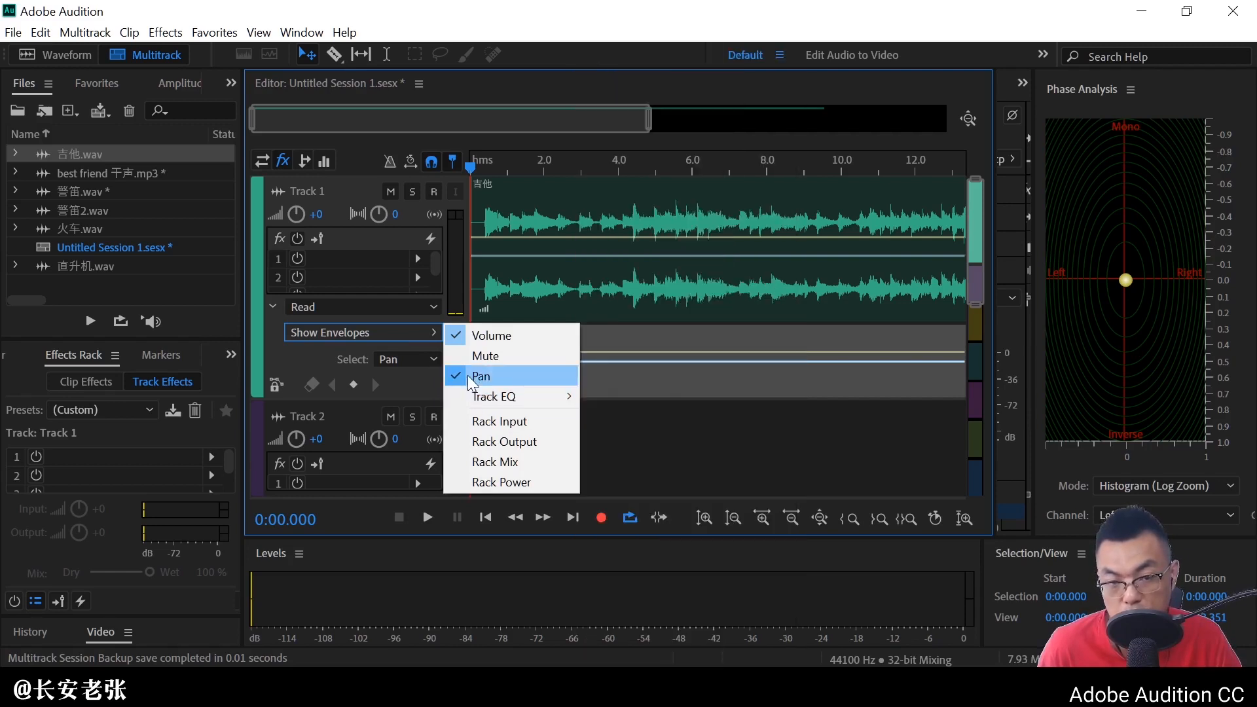
left_click(469, 361)
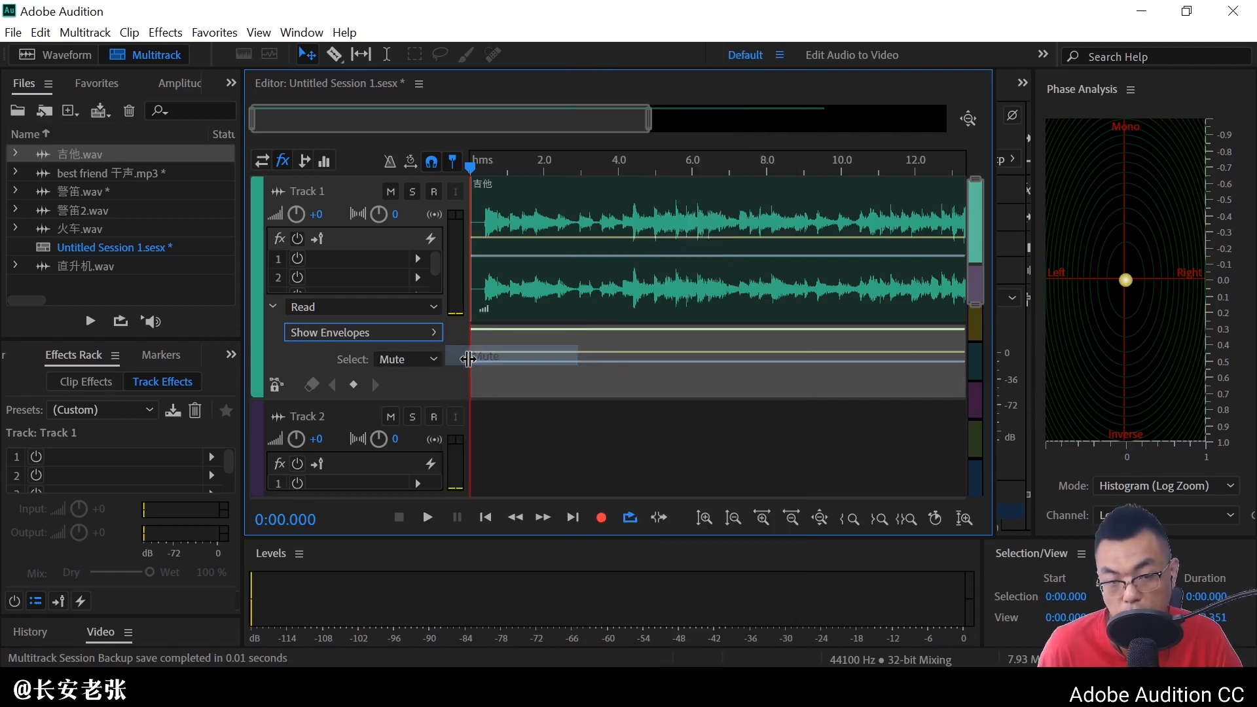
left_click(421, 363)
left_click(415, 418)
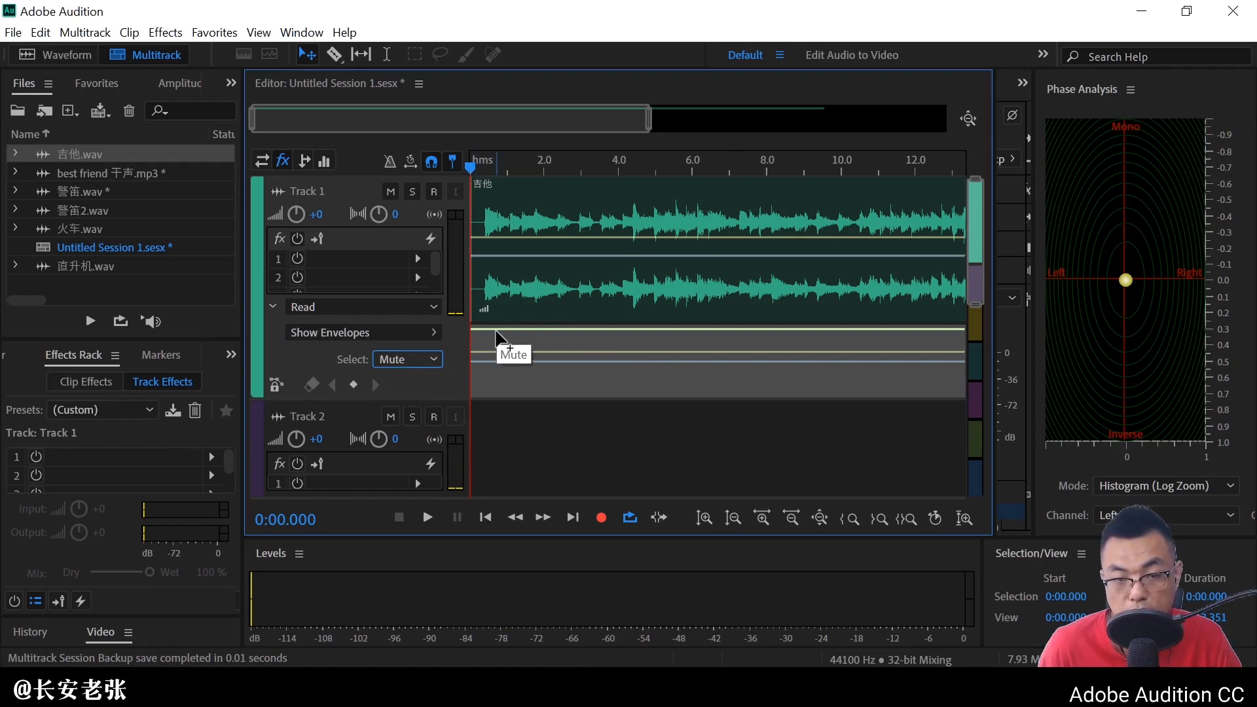
left_click_drag(496, 337, 504, 407)
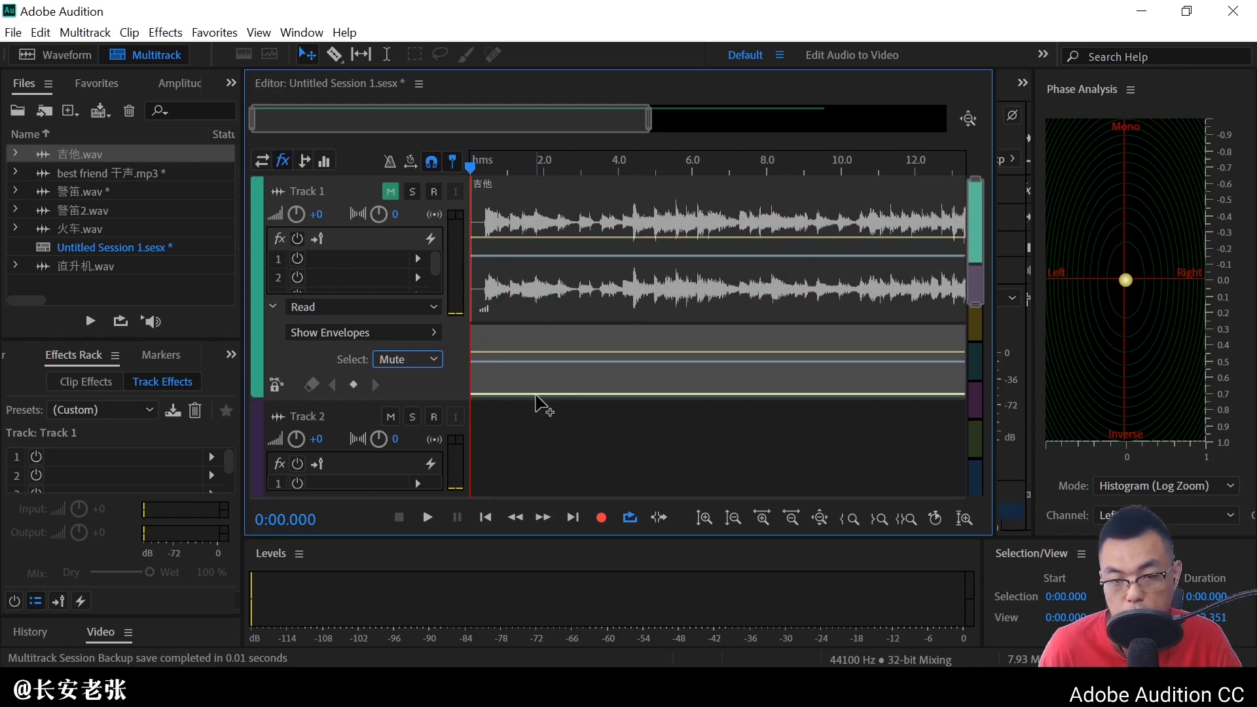
left_click_drag(535, 395, 529, 342)
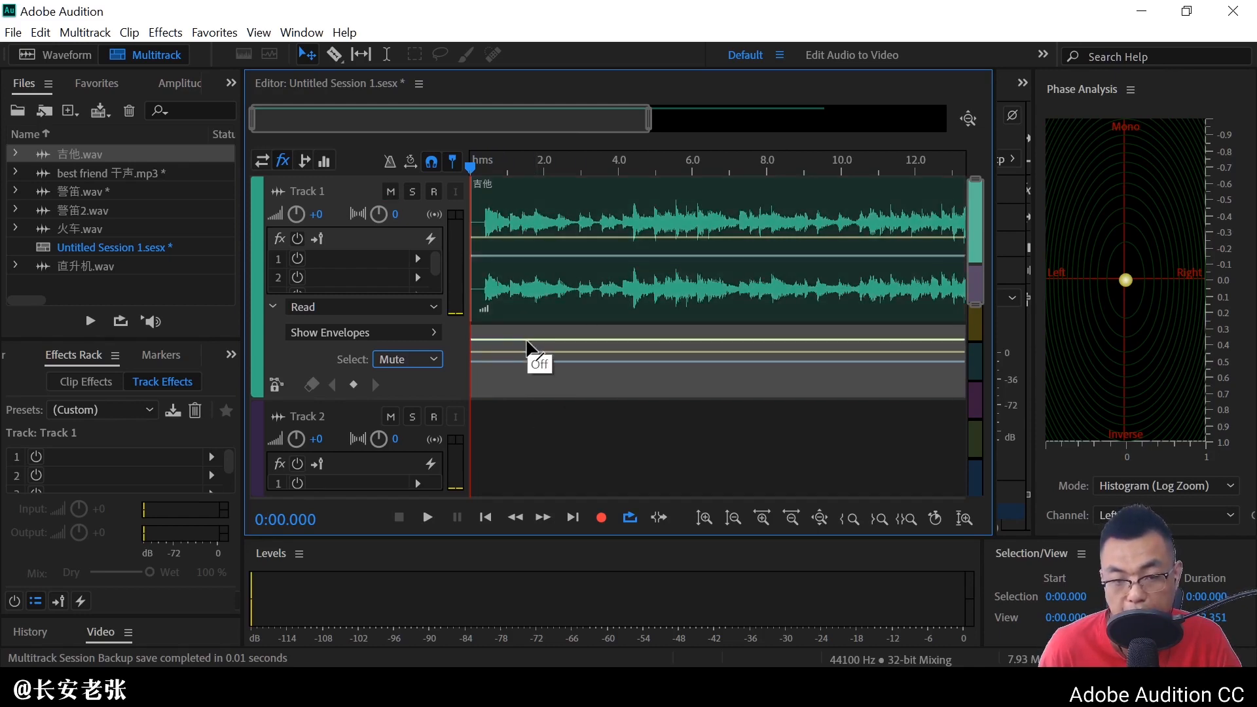
Add mute keyframes on Track 1 at about 1.1 and 3.5 seconds, lowering the first to muted and raising the second to Off
left_click(510, 339)
left_click(601, 339)
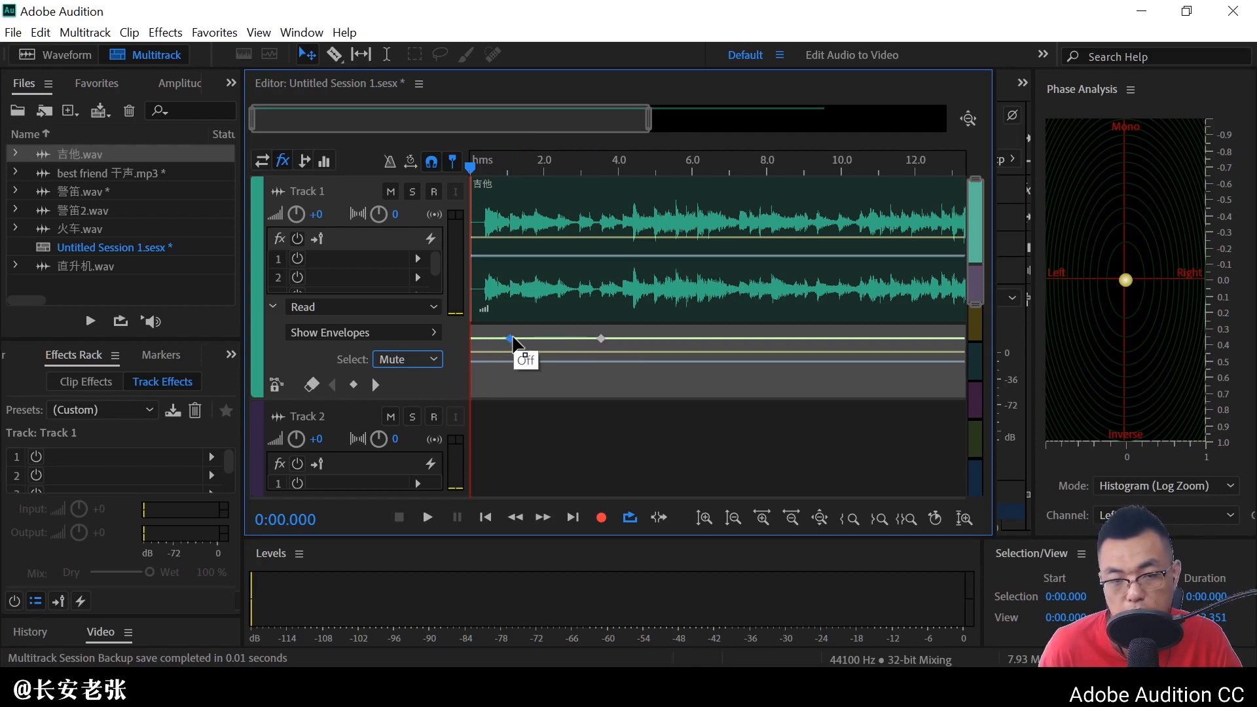
left_click_drag(510, 339, 516, 409)
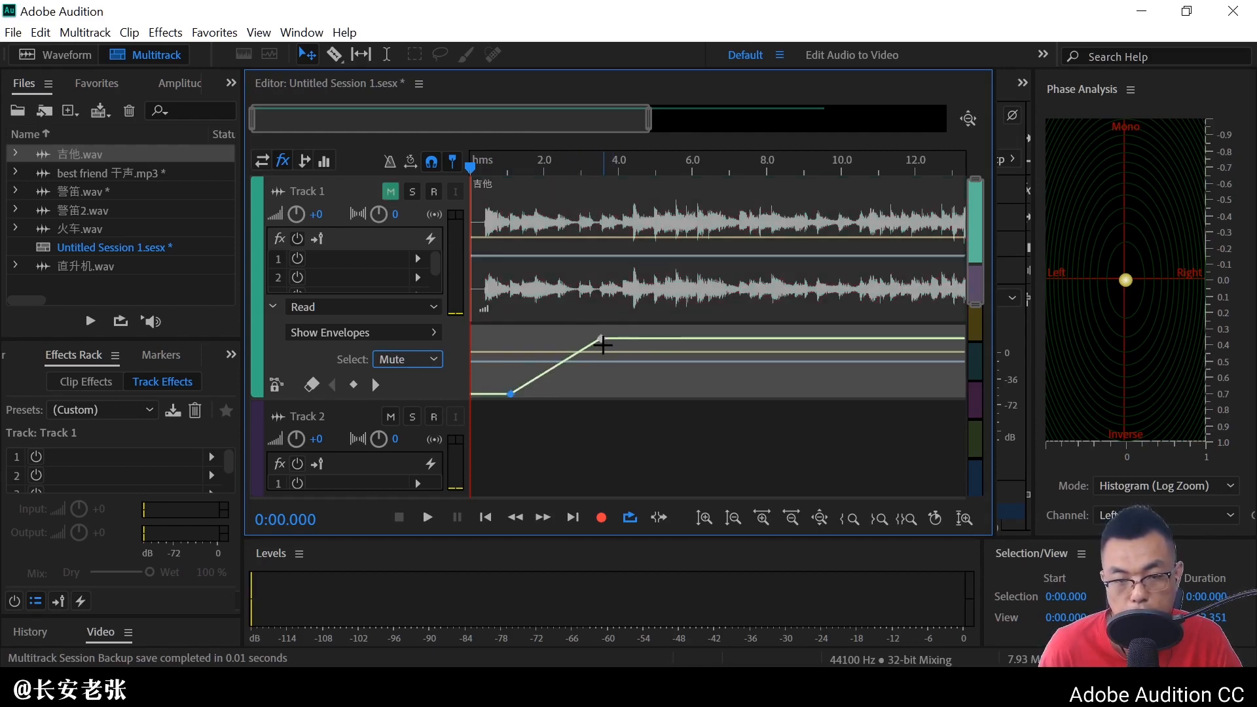
left_click_drag(597, 341, 602, 327)
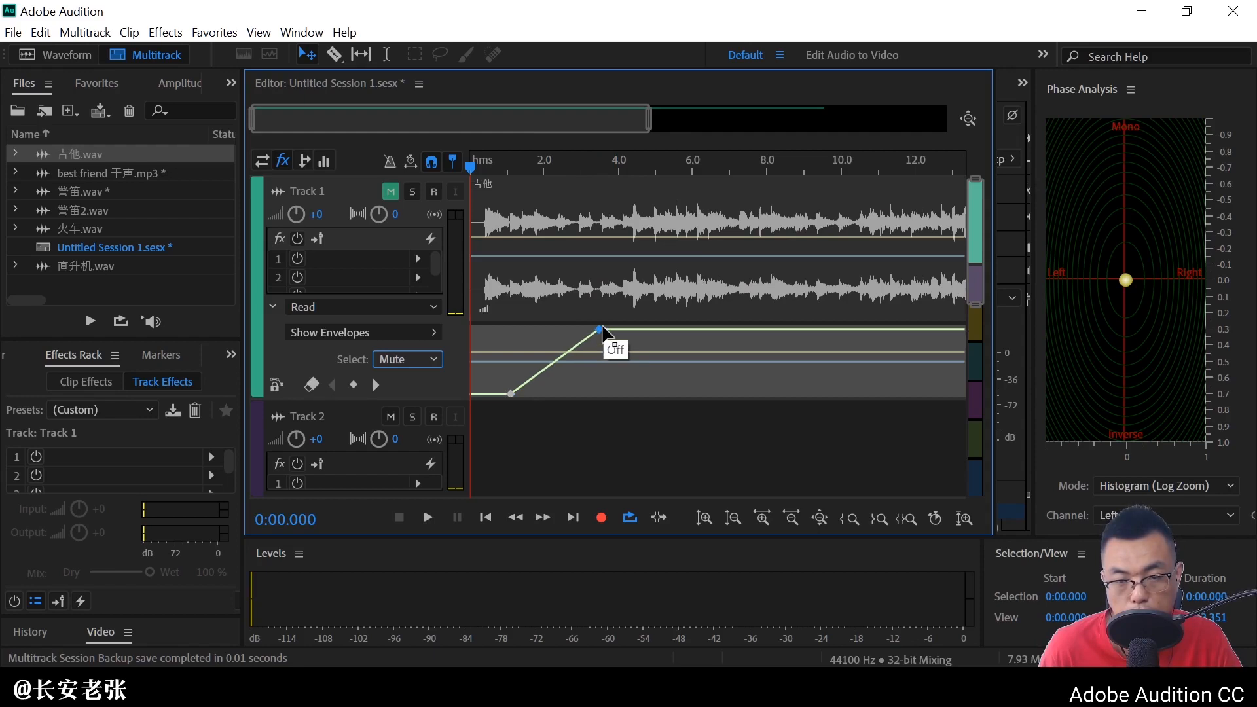
Play the track from the start twice to hear the mute automation
key("space")
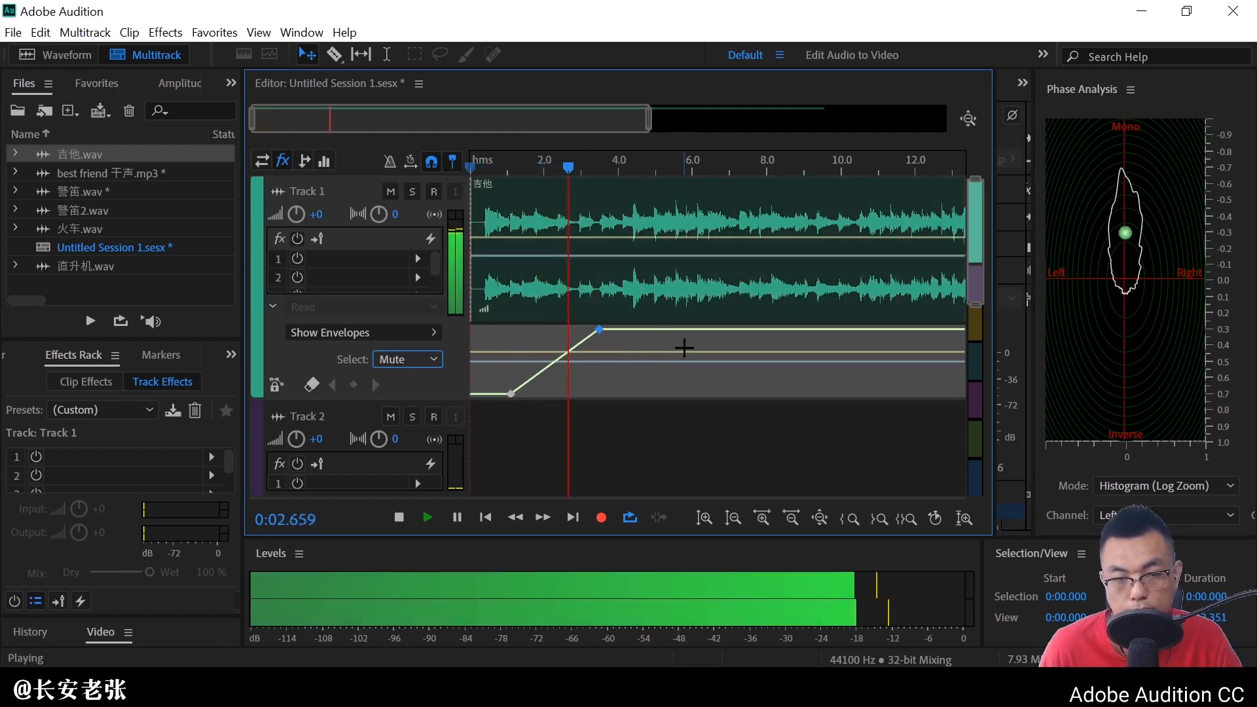
key("space")
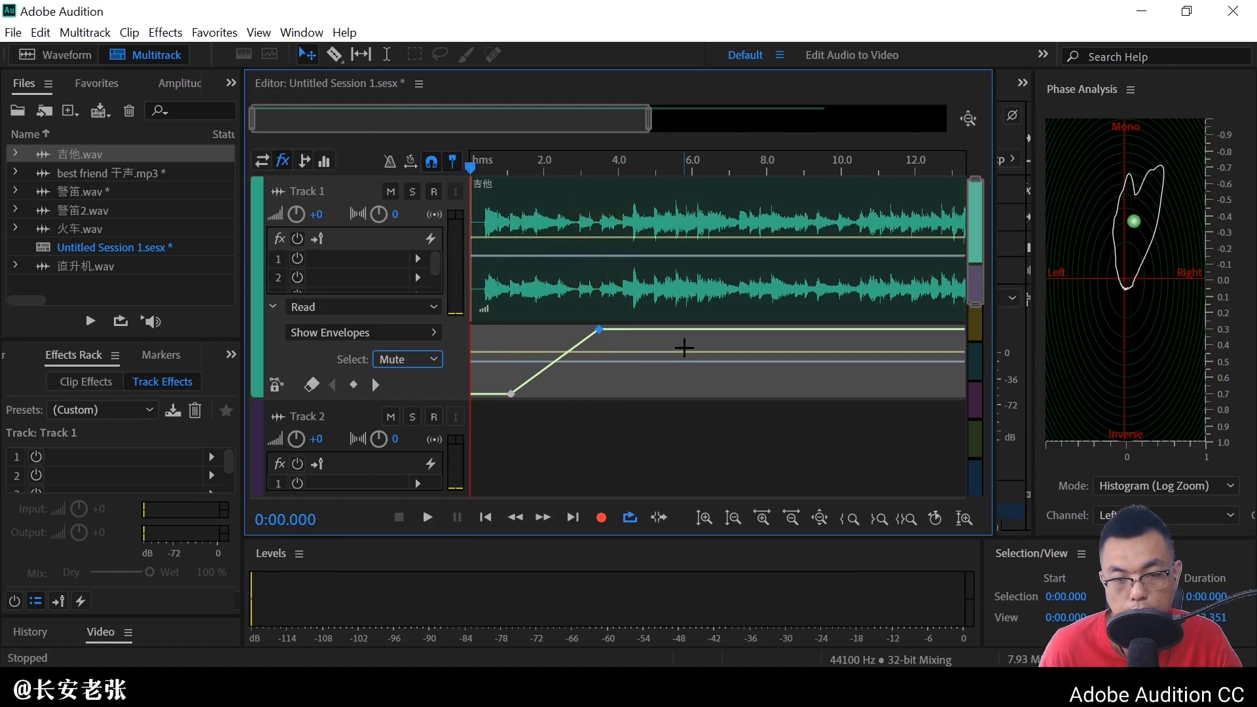
key("space")
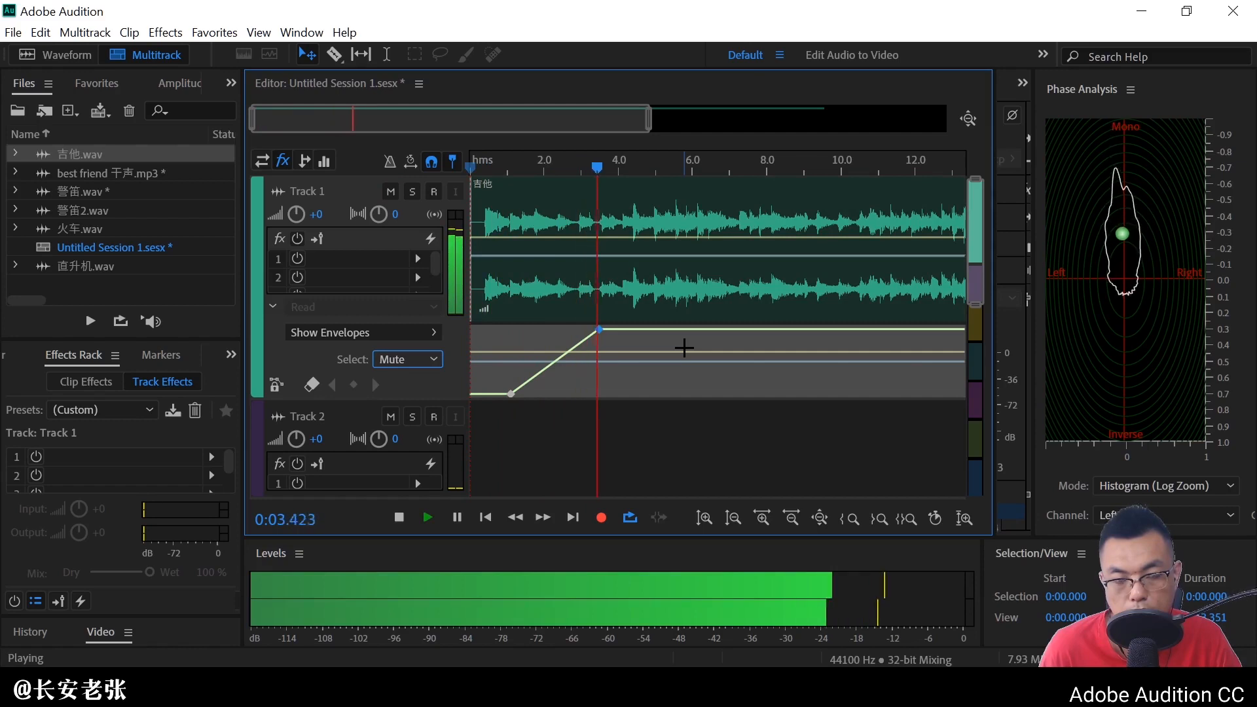
key("space")
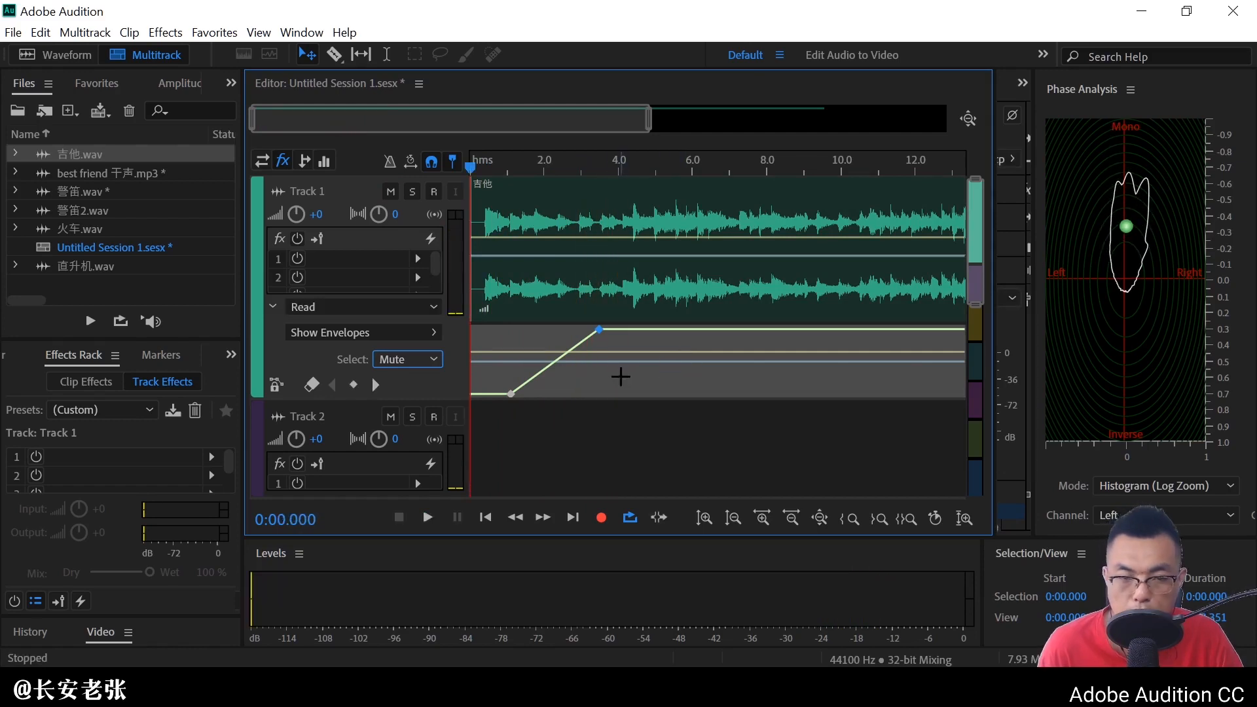
left_click(416, 359)
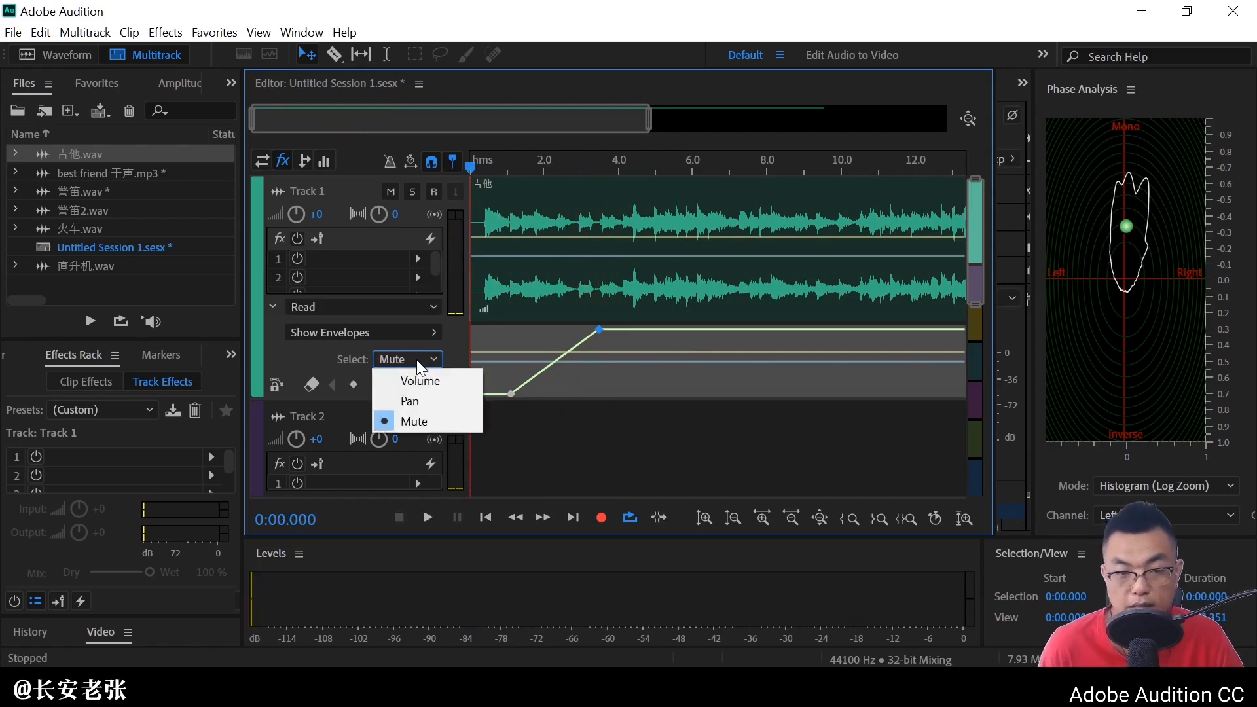
left_click(416, 359)
left_click(426, 331)
mouse_move(477, 395)
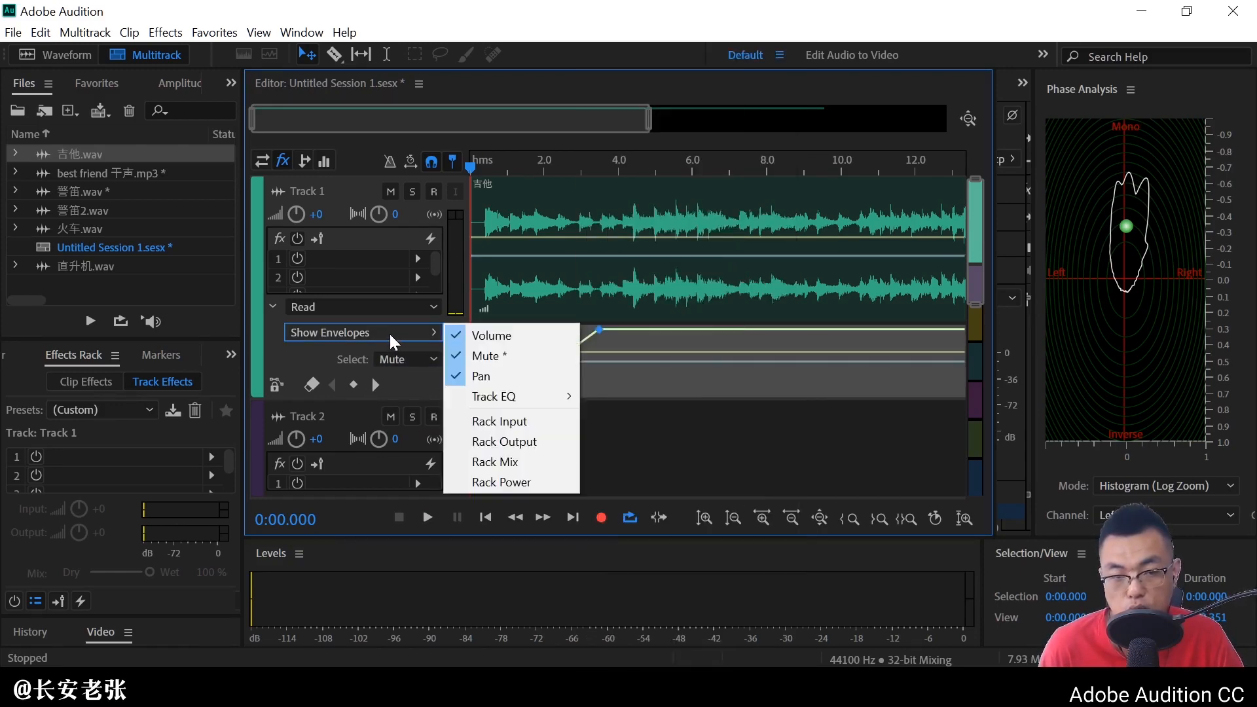
left_click(320, 278)
Insert the Studio Reverb effect in Track 1's first effect slot and apply the Great Hall preset
left_click(298, 259)
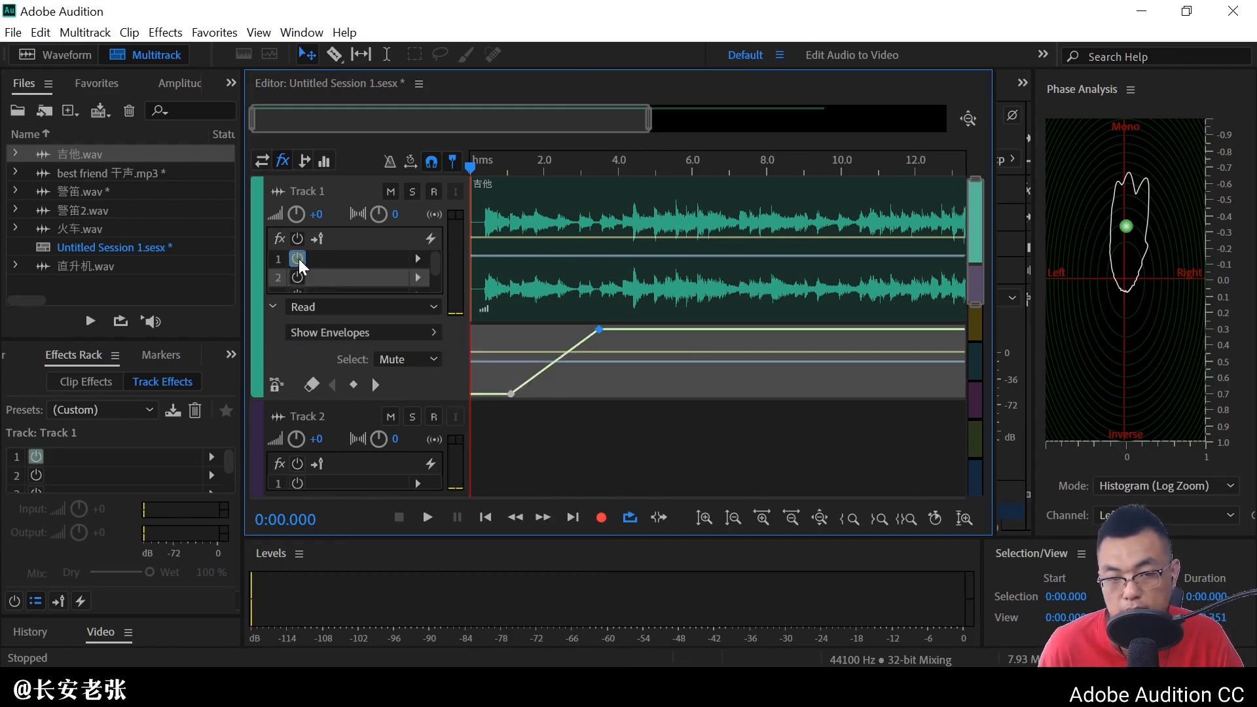
left_click(419, 259)
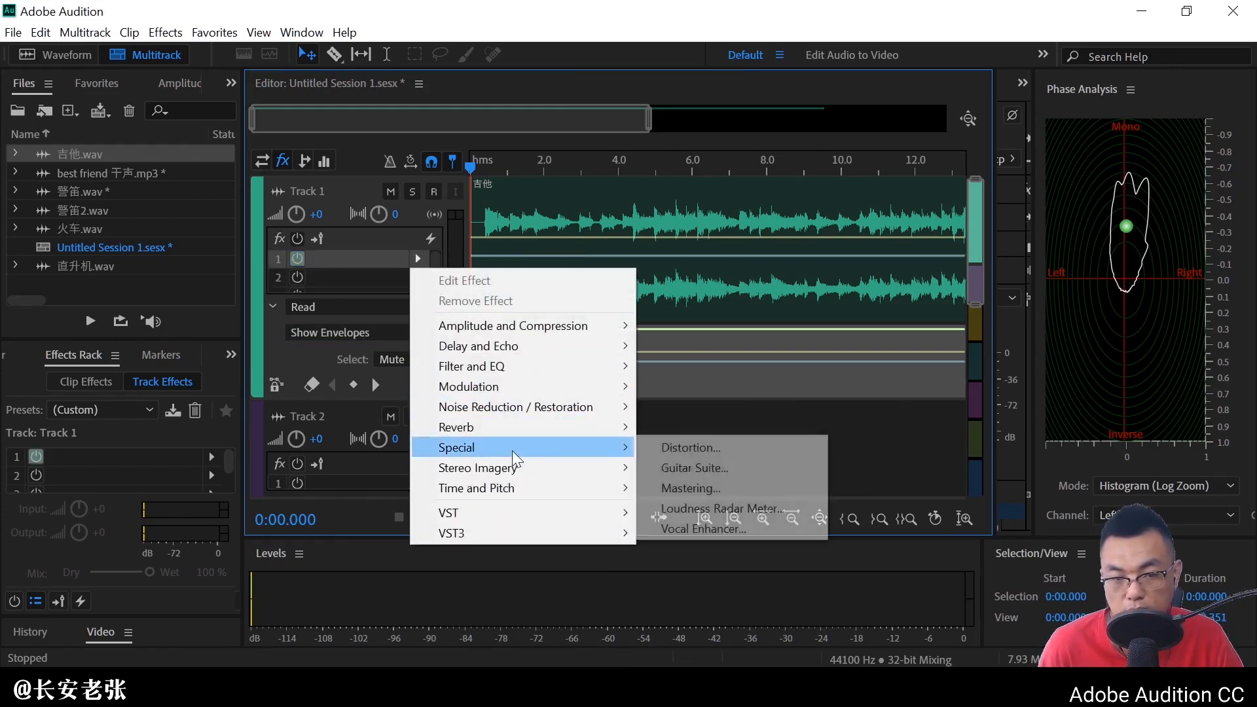
mouse_move(533, 432)
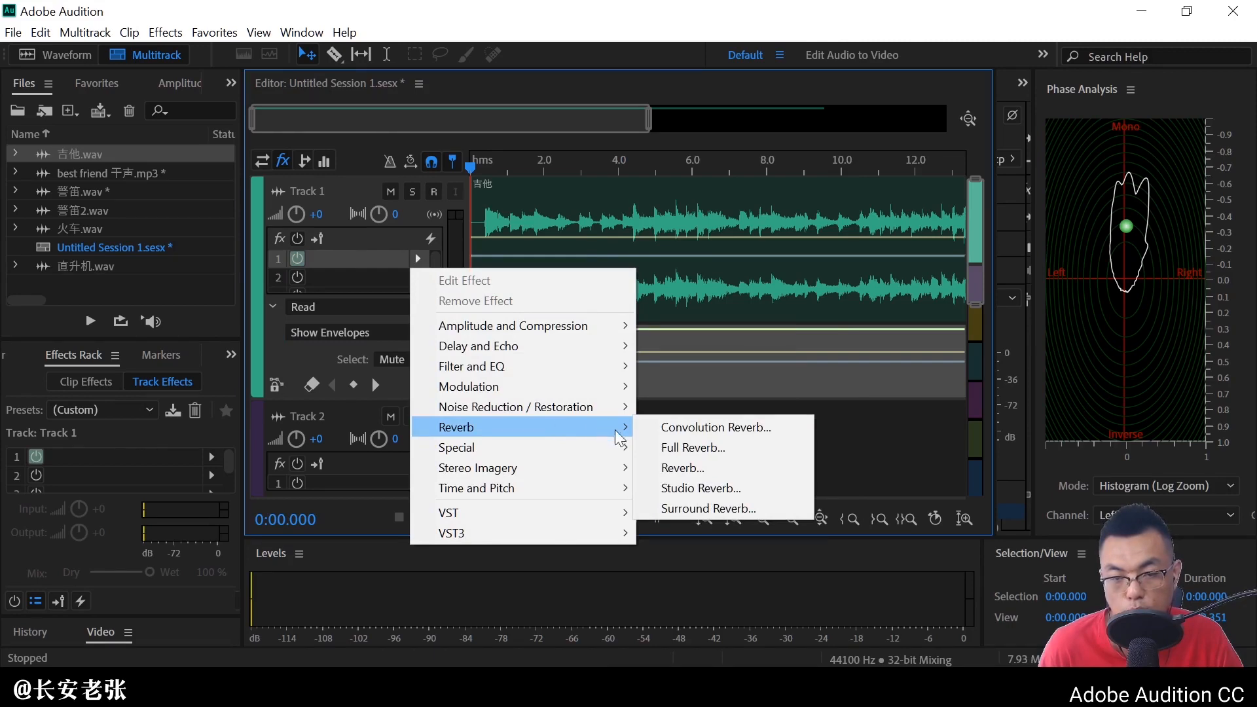
left_click(717, 490)
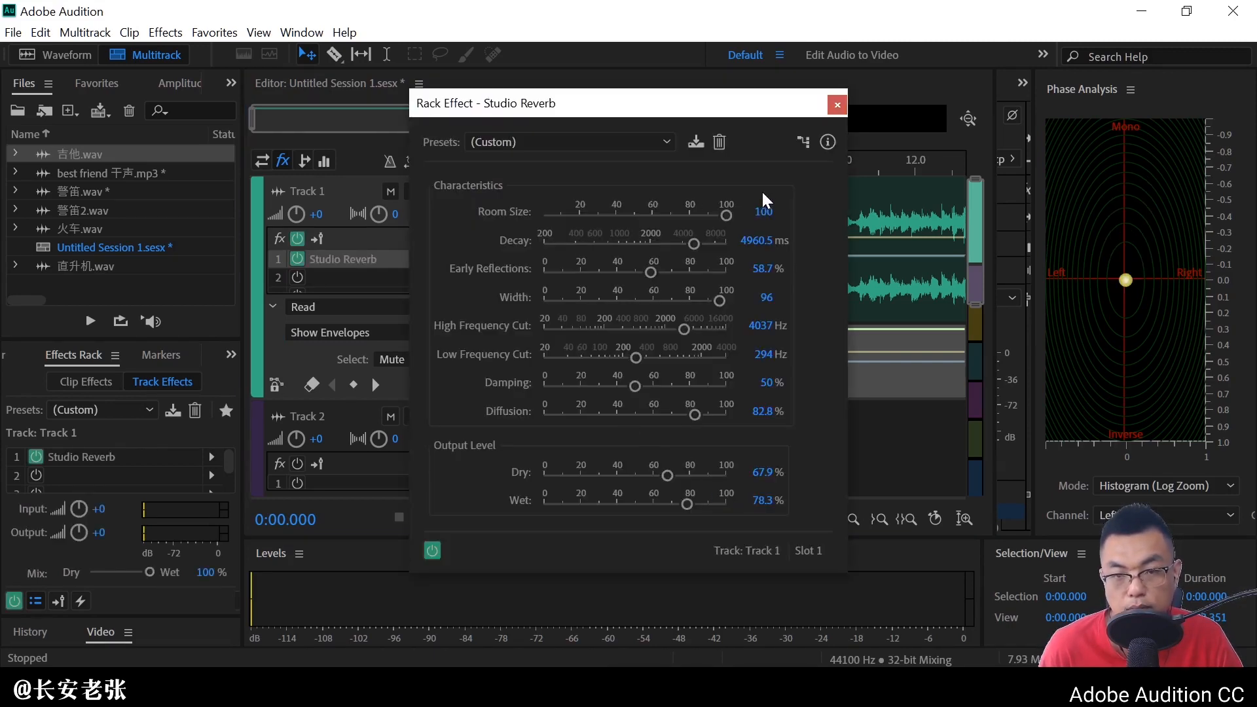
left_click(639, 140)
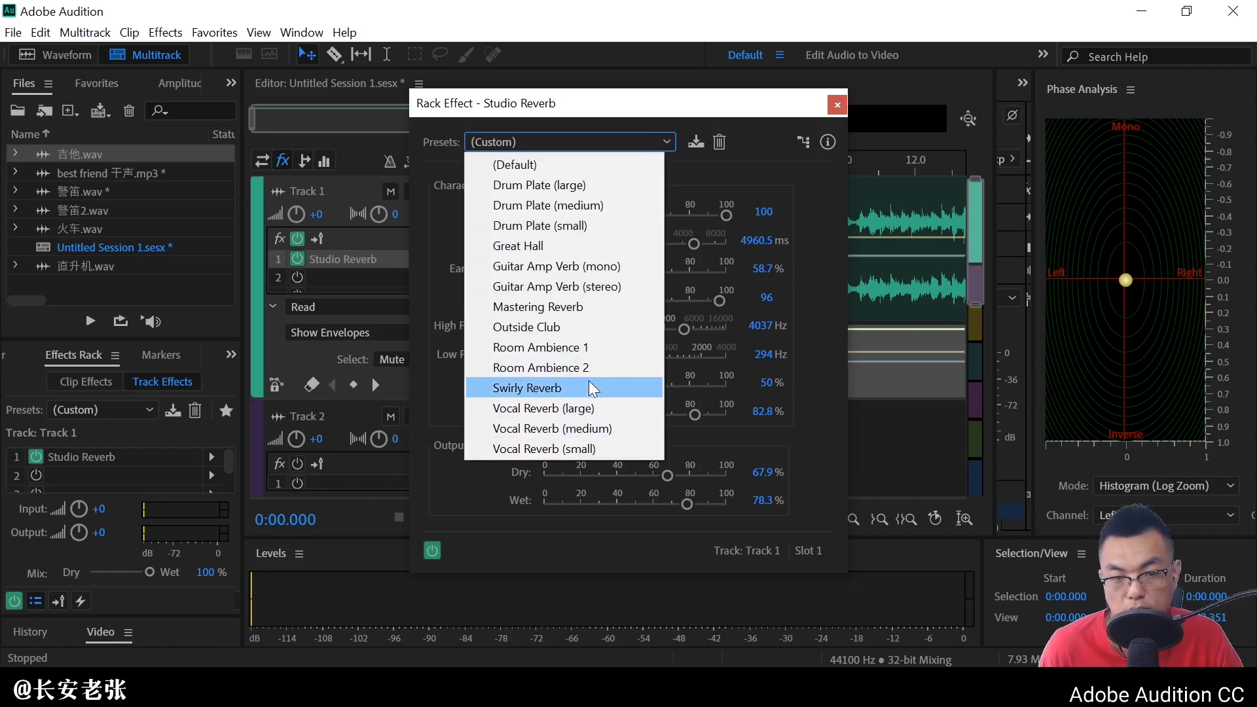
left_click(577, 245)
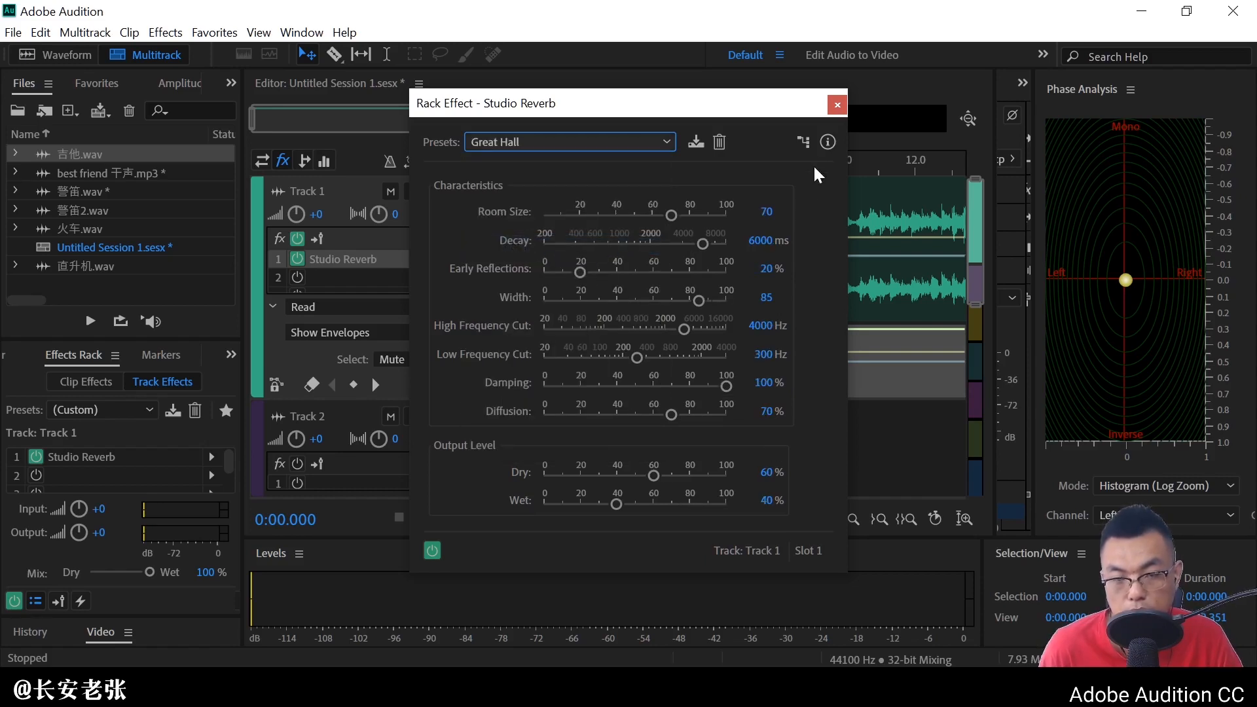
left_click(837, 106)
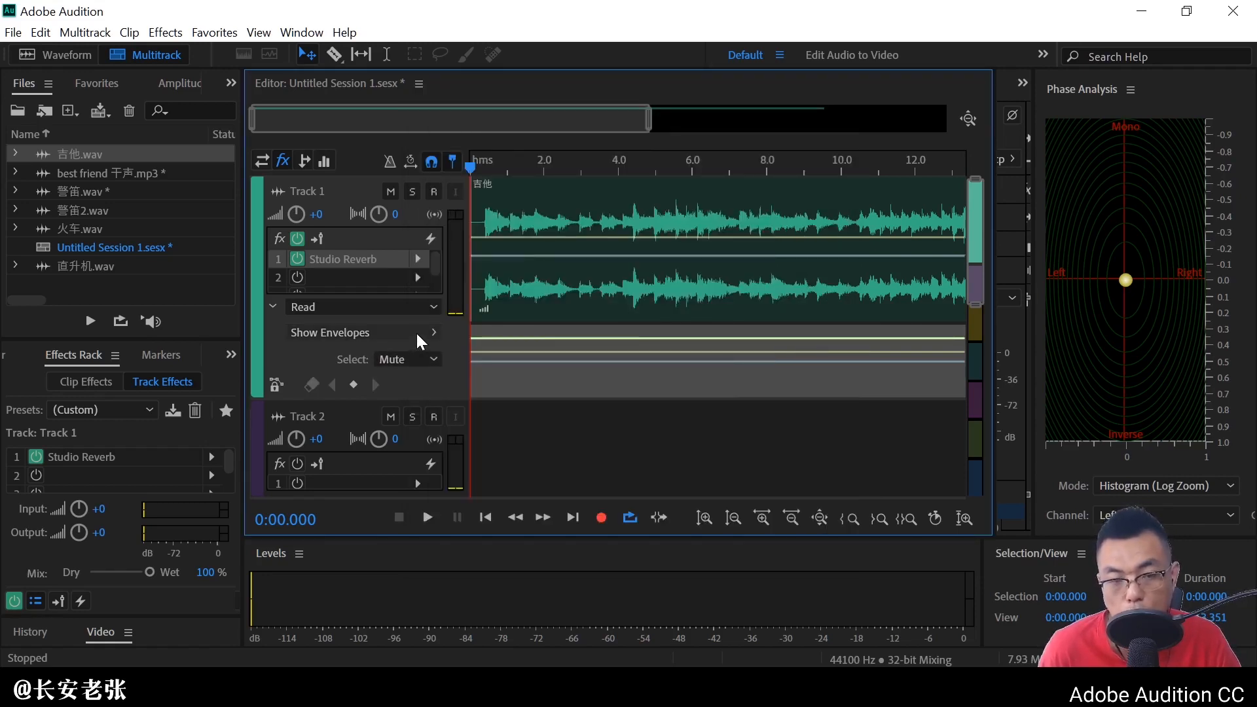
Show Track 1's automation envelope for the Studio Reverb Wet Output Level
left_click(416, 334)
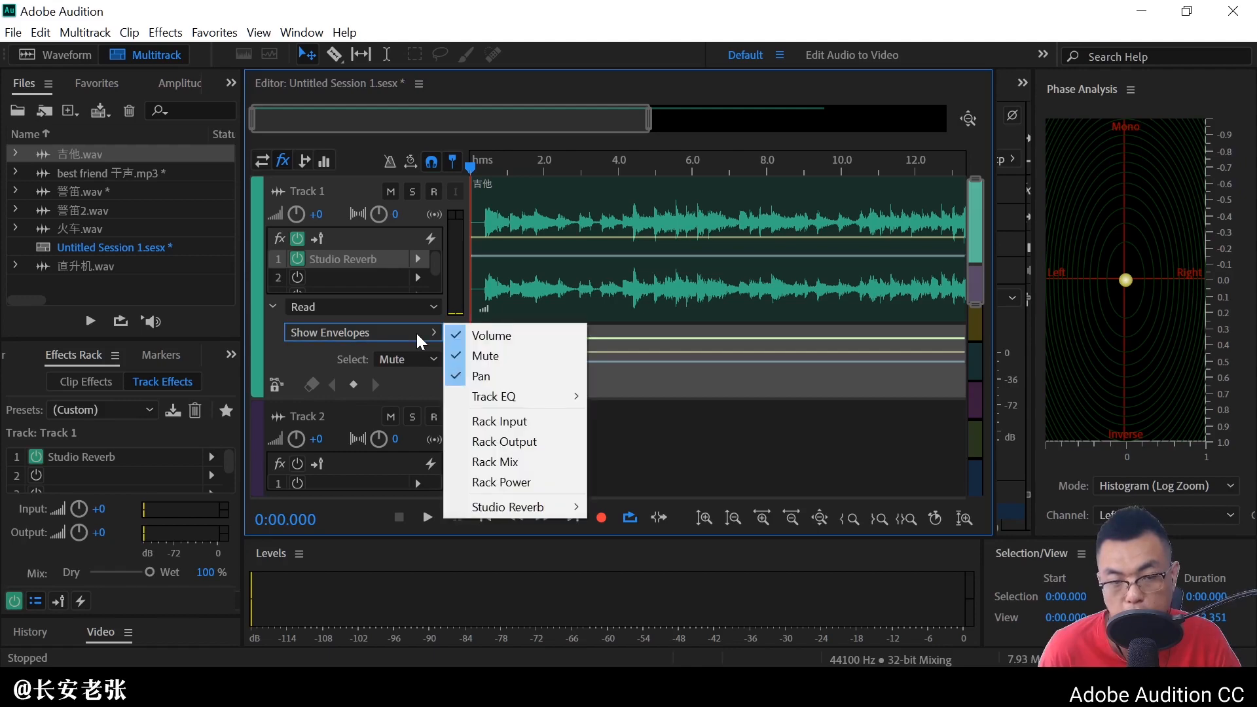
mouse_move(528, 510)
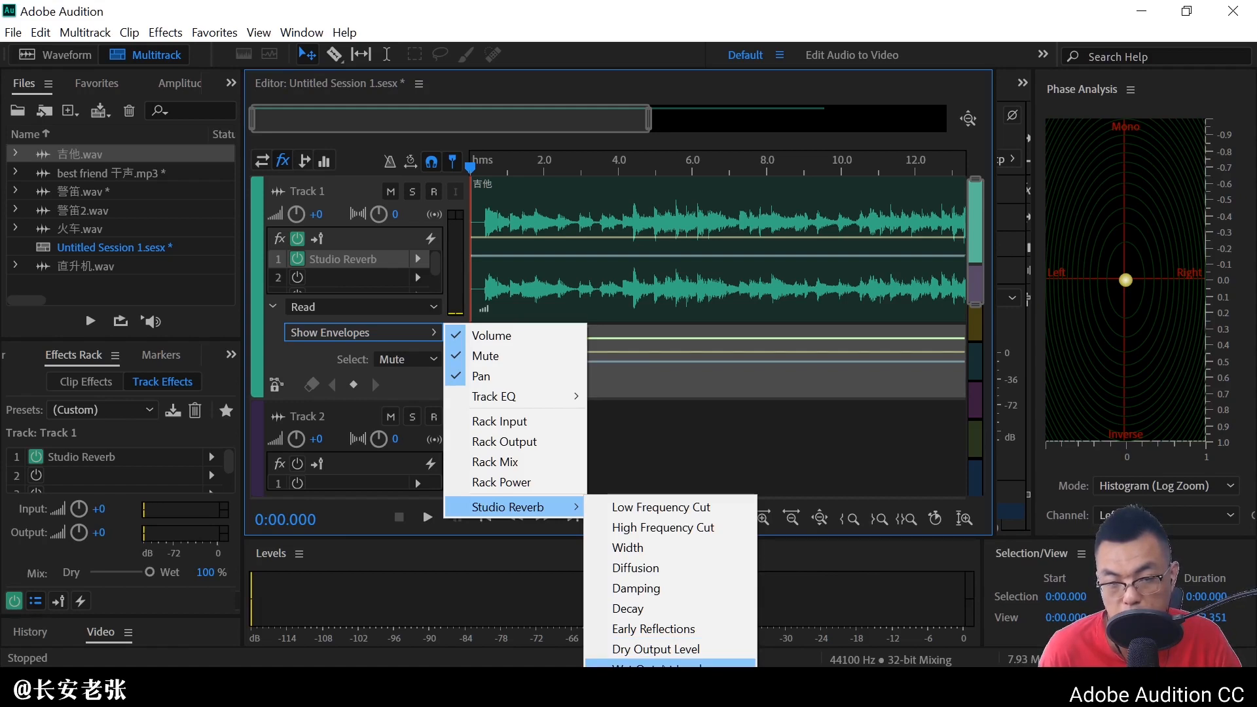
left_click(661, 664)
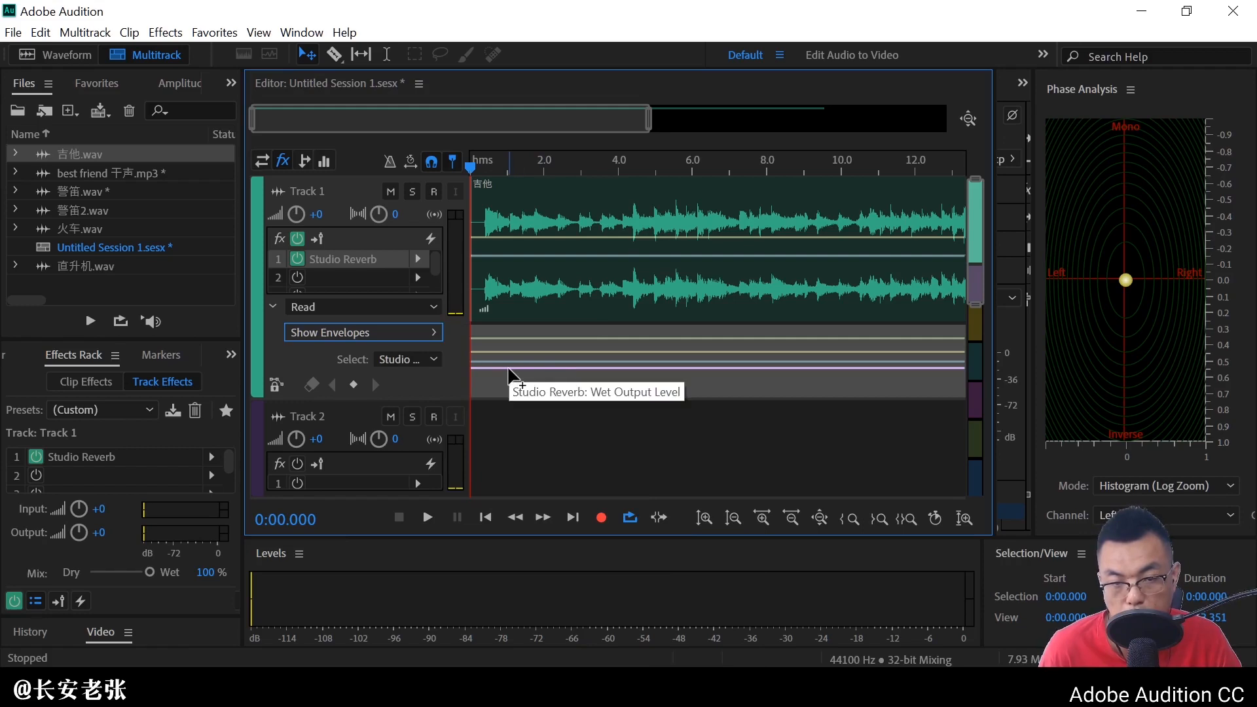
Shape the wet level envelope with a high keyframe at about 1.2 seconds and a lowest one at about 3.2 seconds, and play it
left_click_drag(510, 370, 591, 395)
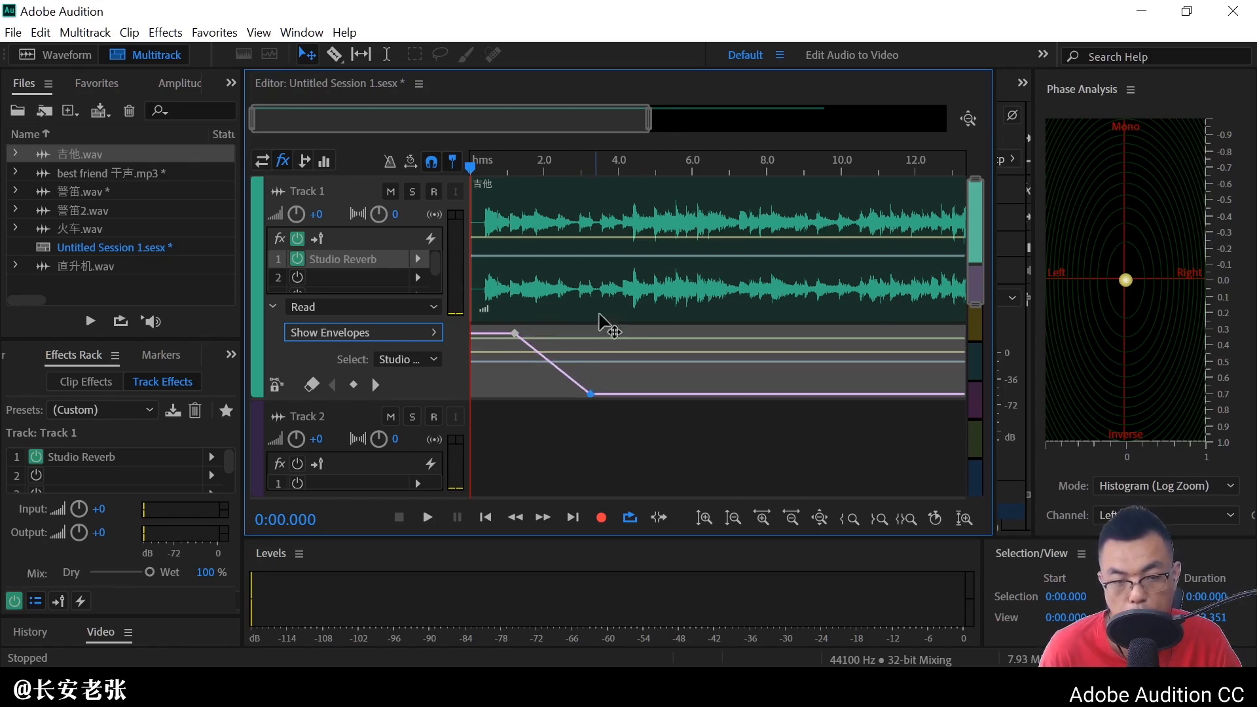
key("space")
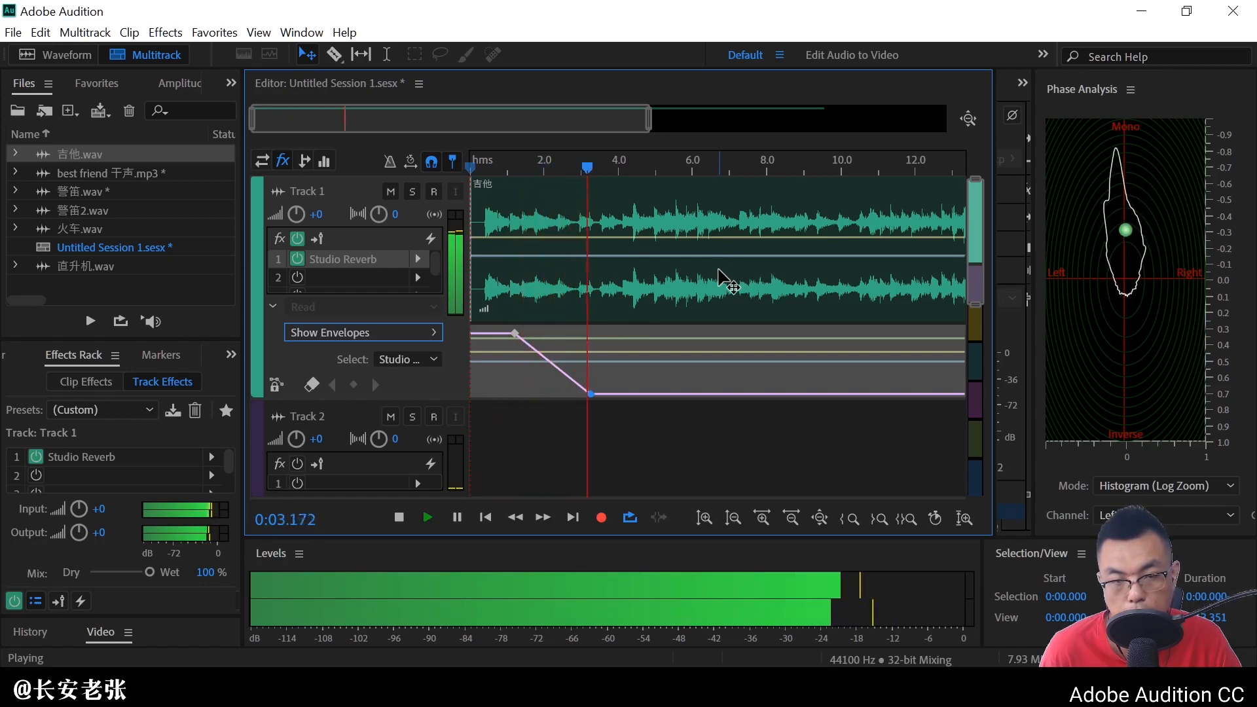
key("space")
Add a third wet level keyframe at about 5.1 seconds, raise it to the top of the envelope lane, and play from the start
left_click_drag(681, 395, 661, 331)
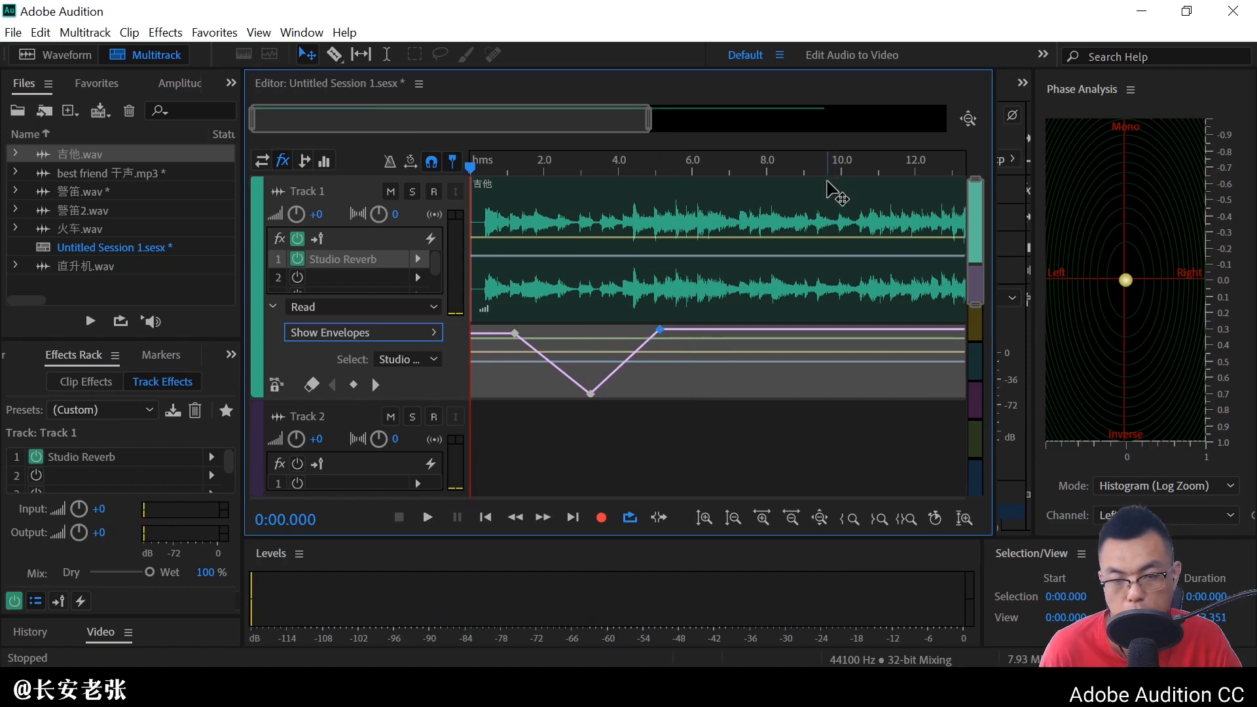
key("space")
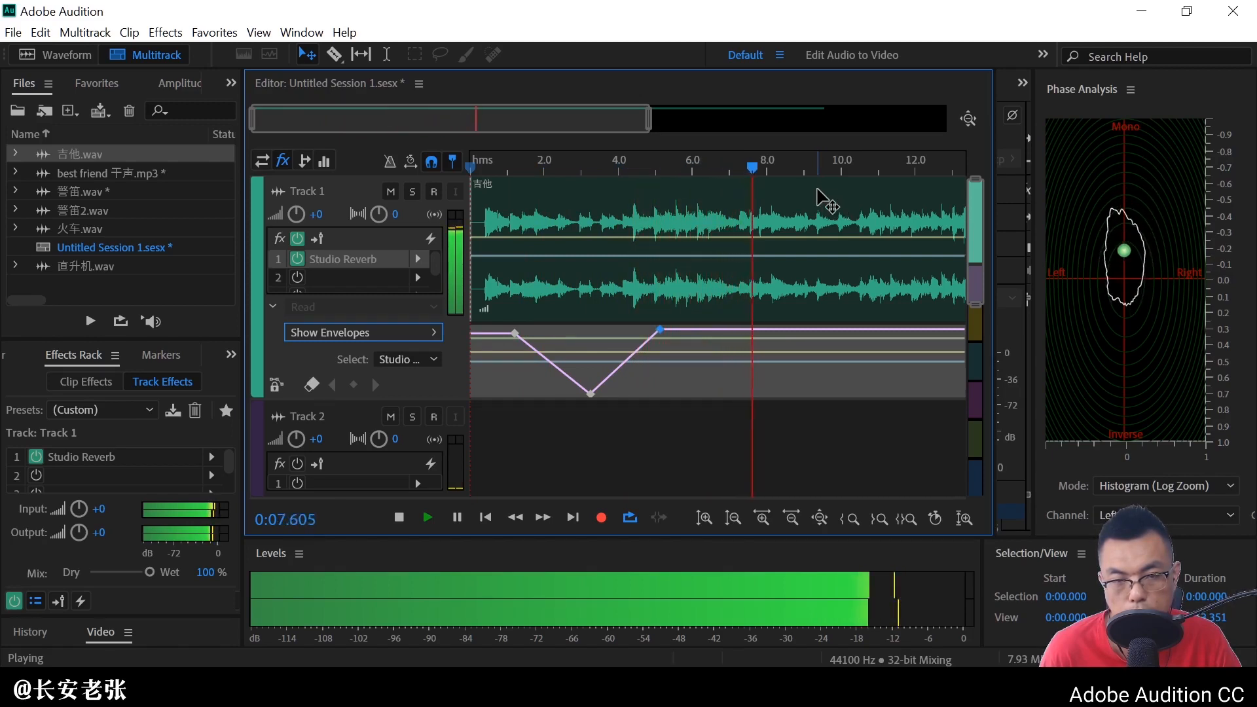
key("space")
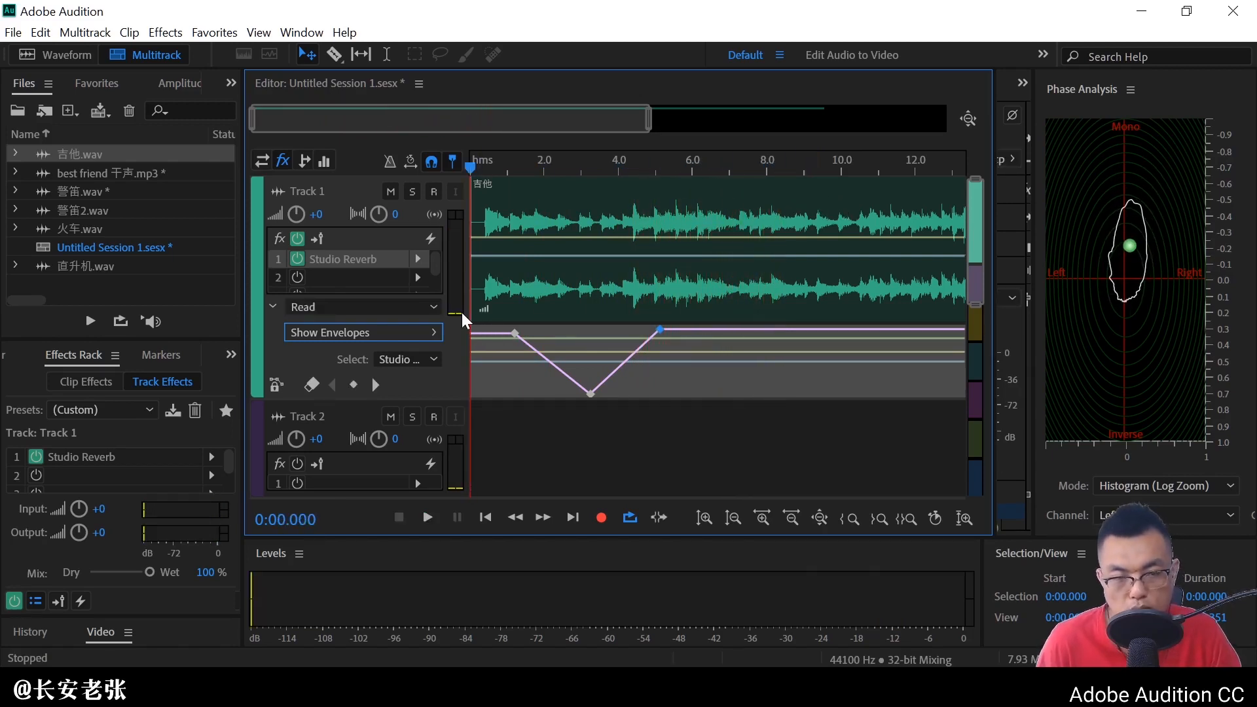
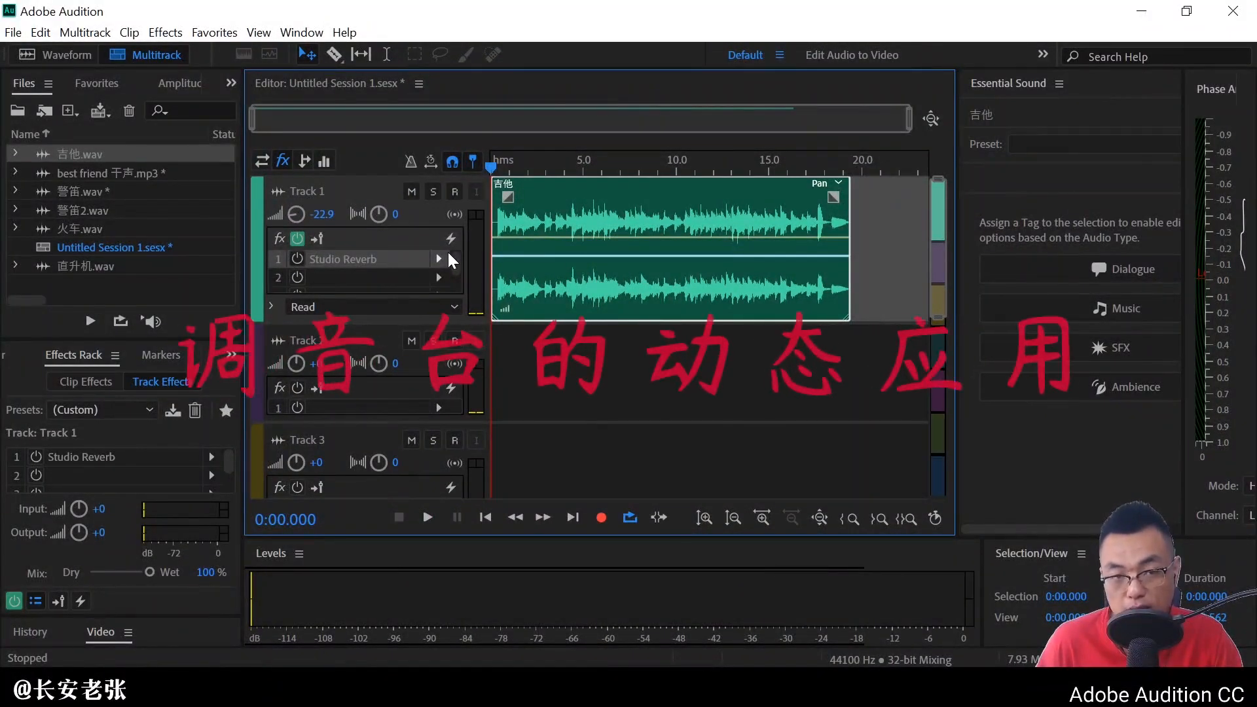
Show the Mixer and narrow it so the multitrack editor sits beside Track 1's channel strip and the Master strip
left_click(285, 35)
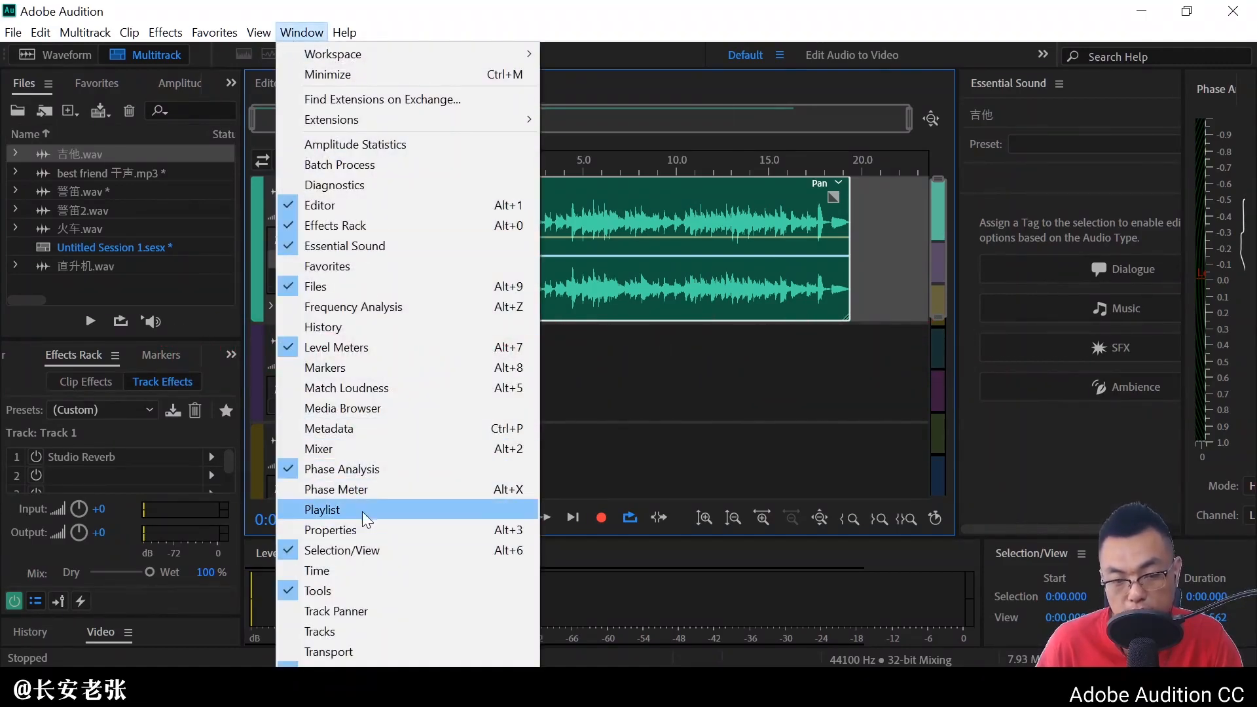
left_click(367, 449)
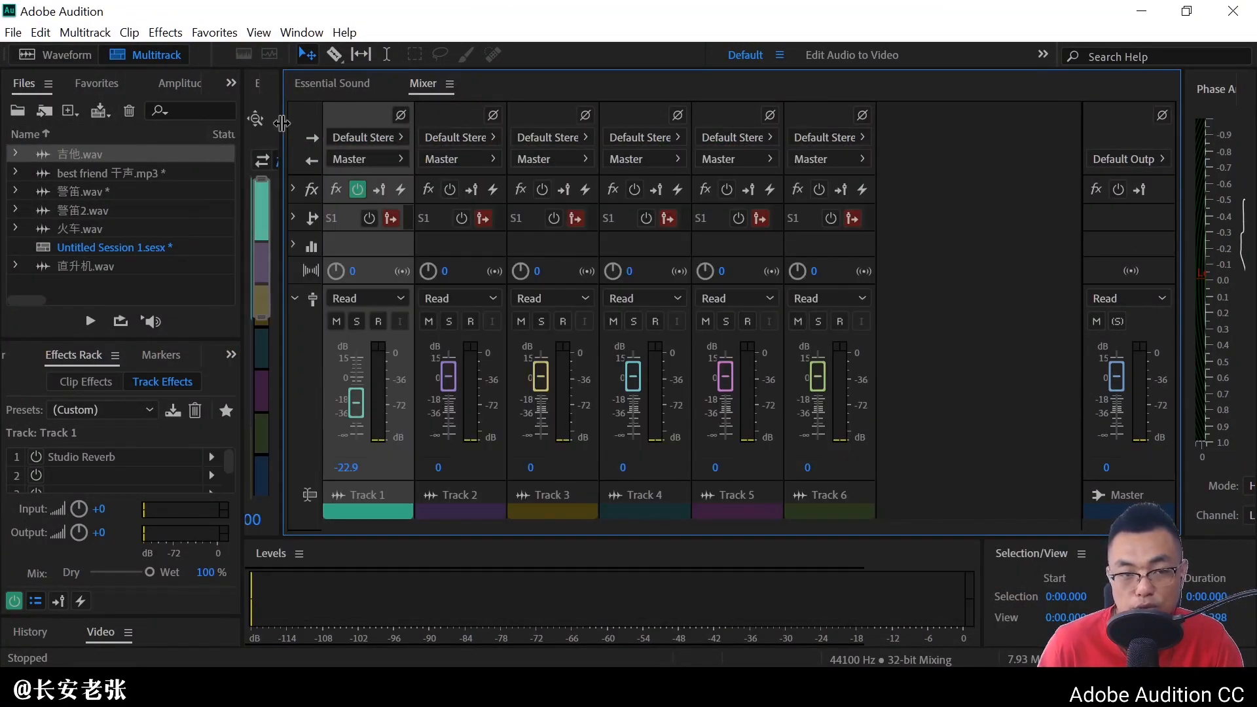
left_click_drag(283, 127, 953, 237)
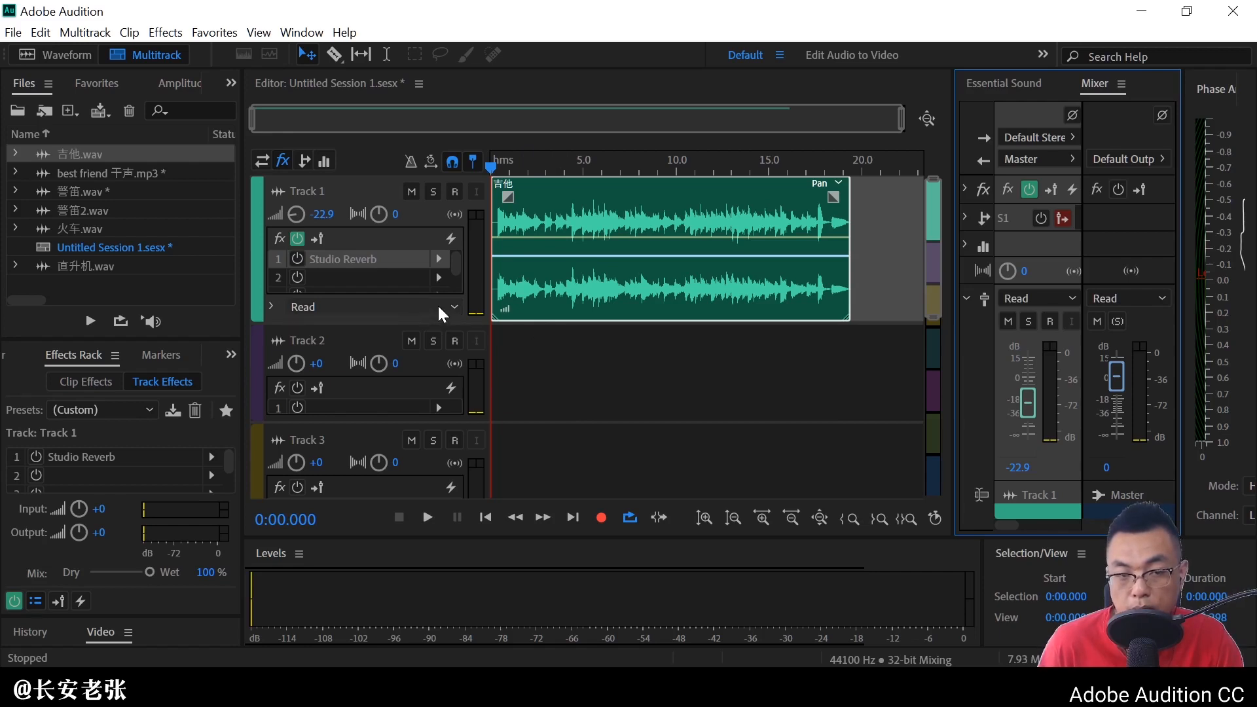
Set Track 1's automation mode to Write and record volume changes by riding its mixer fader during about 7 seconds of playback
left_click(397, 306)
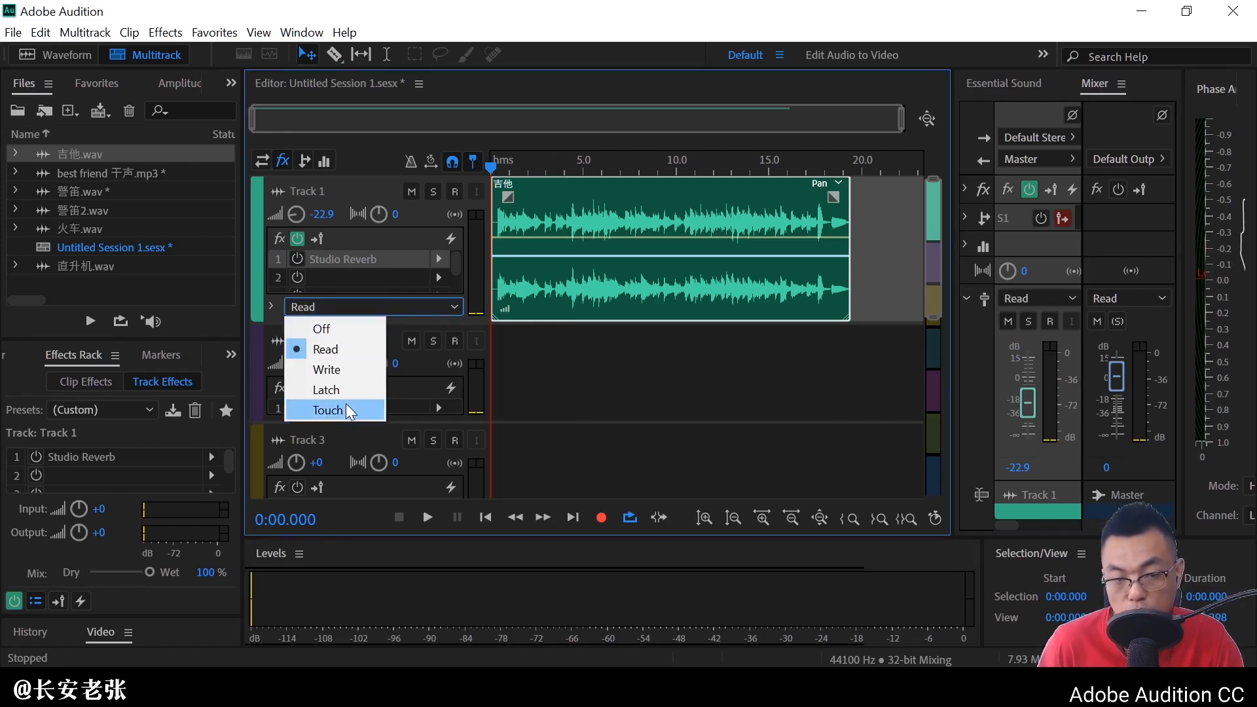
left_click(1036, 302)
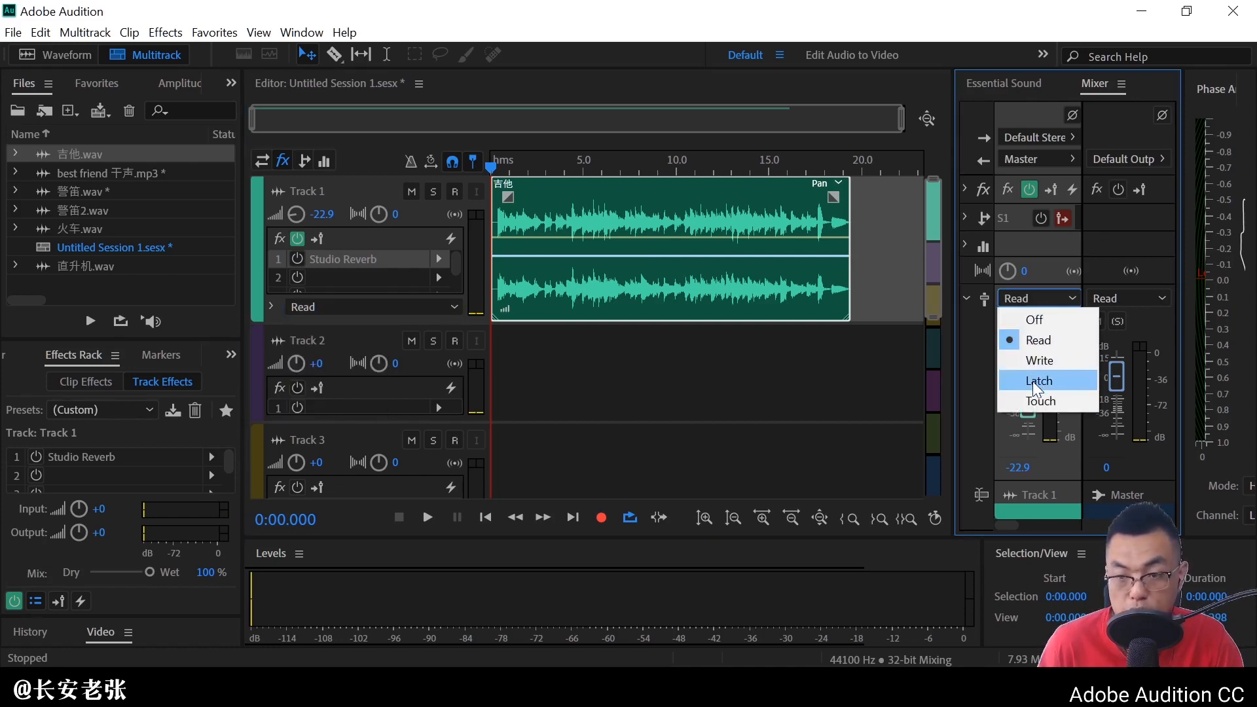
left_click(390, 308)
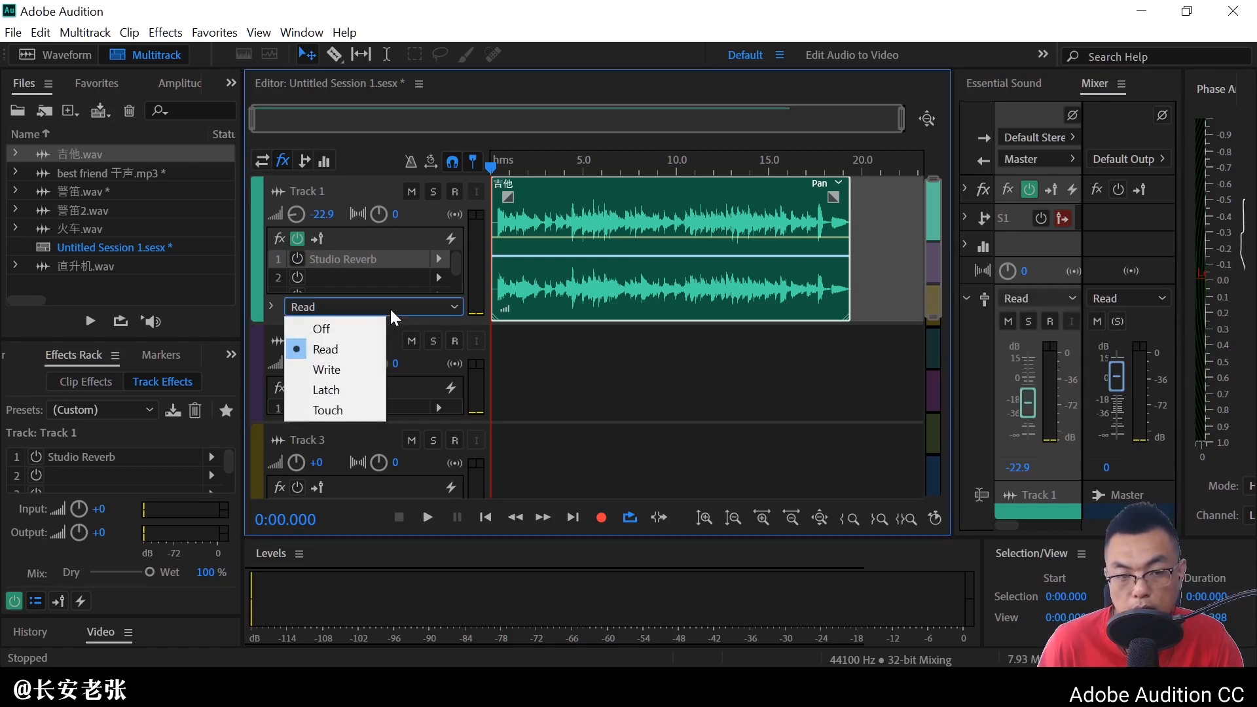
left_click(361, 371)
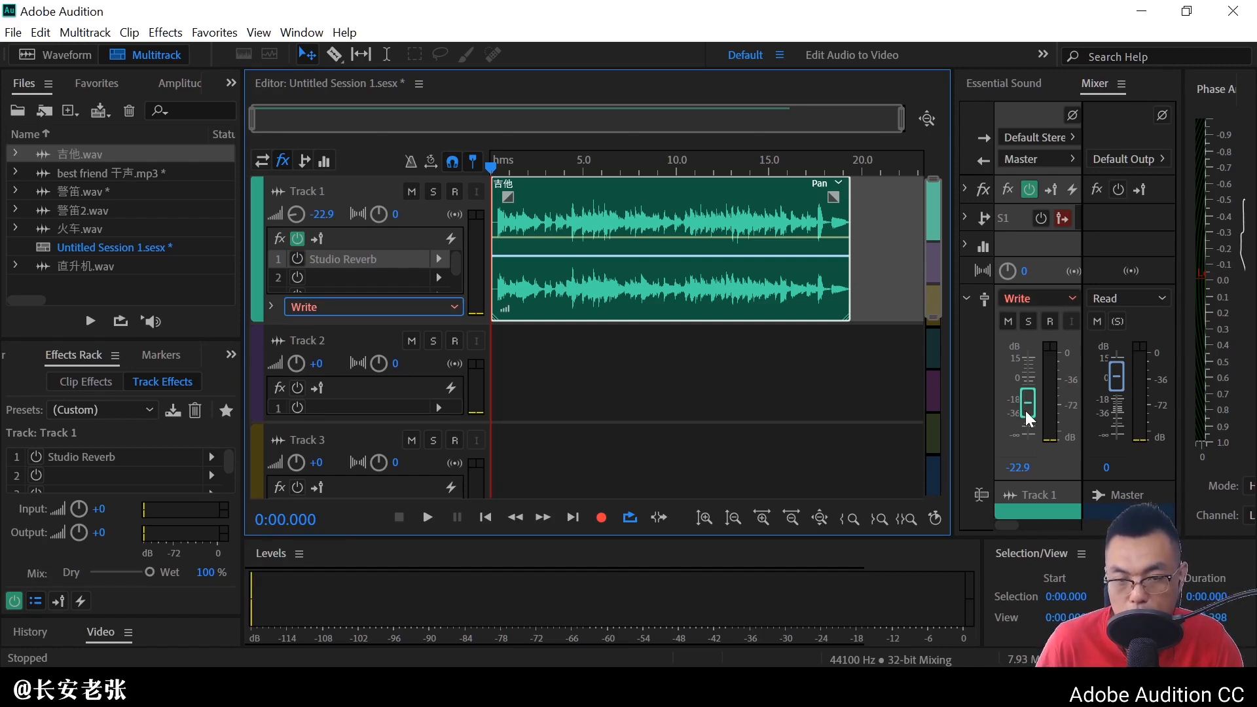
key("space")
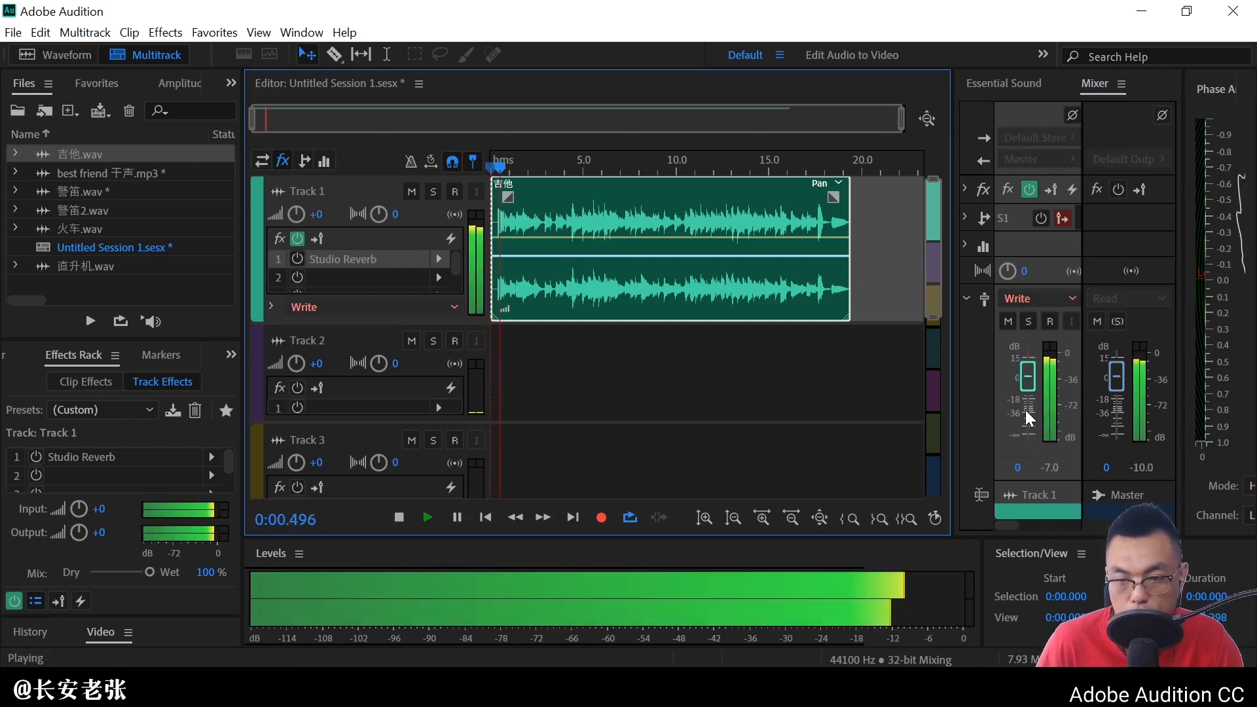
left_click_drag(1023, 367, 1035, 395)
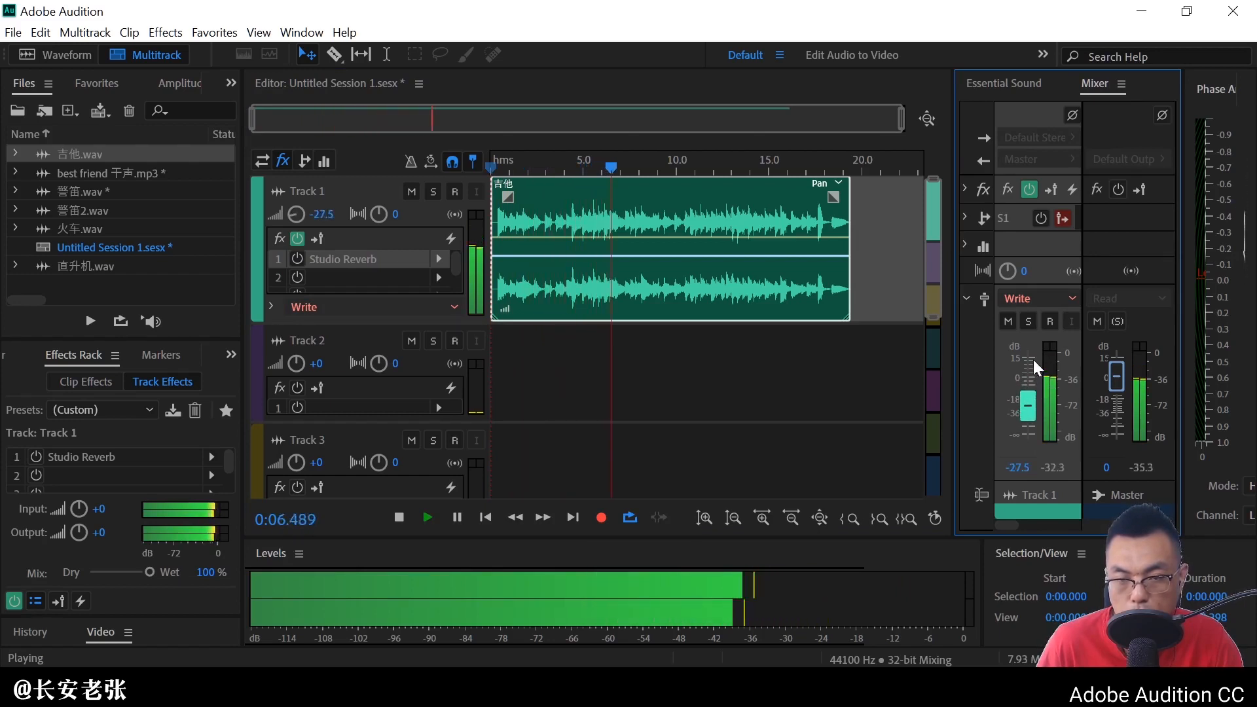
key("space")
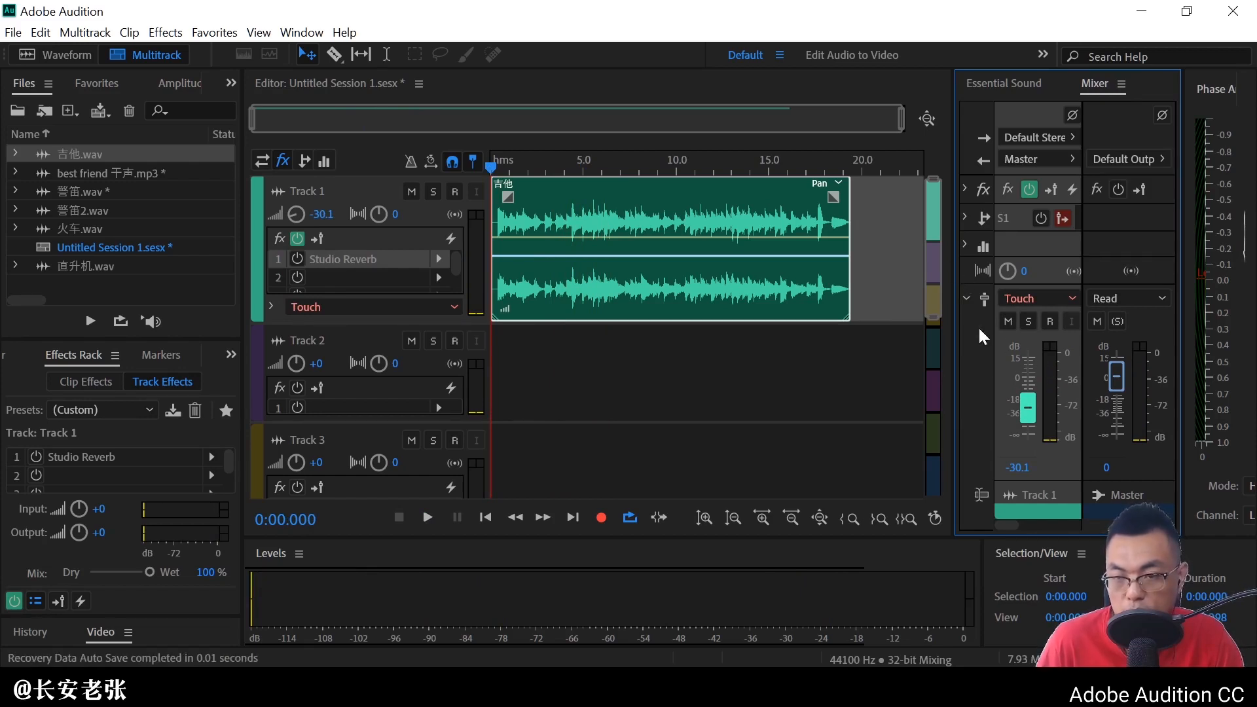
Widen the Mixer to show all tracks, set Track 1's automation mode to Read, and play the fader automation
left_click_drag(953, 253, 283, 272)
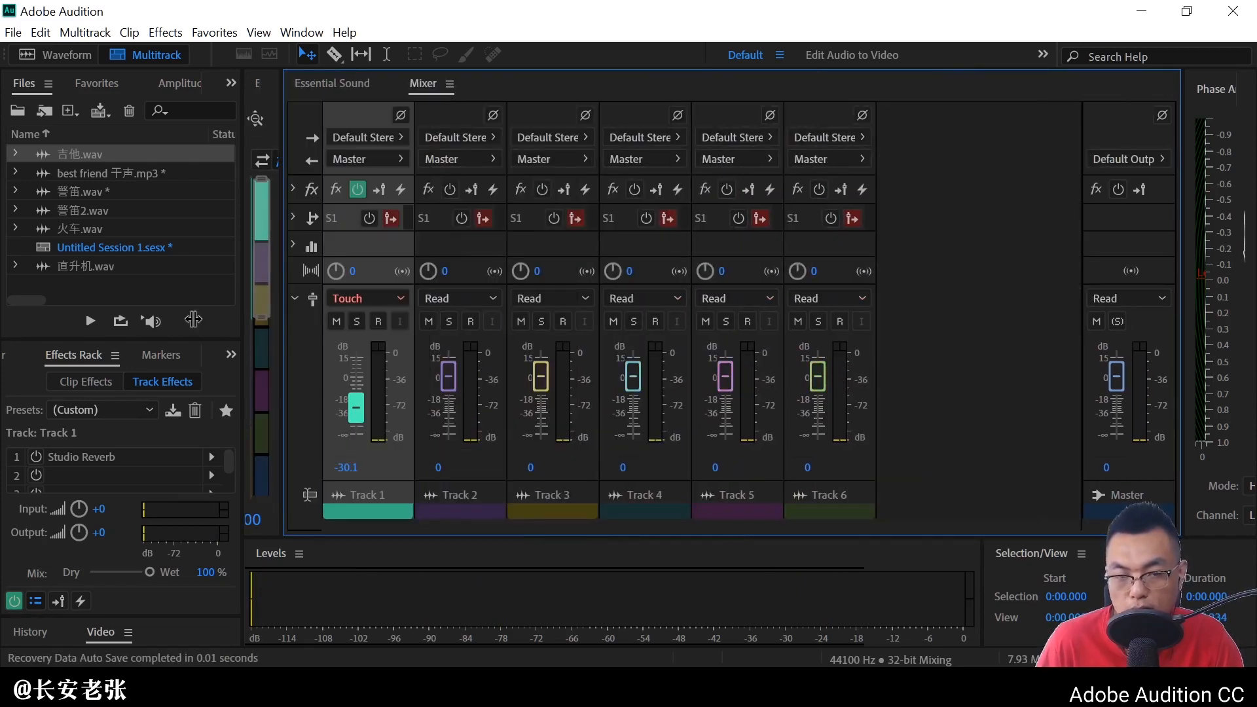
left_click(374, 296)
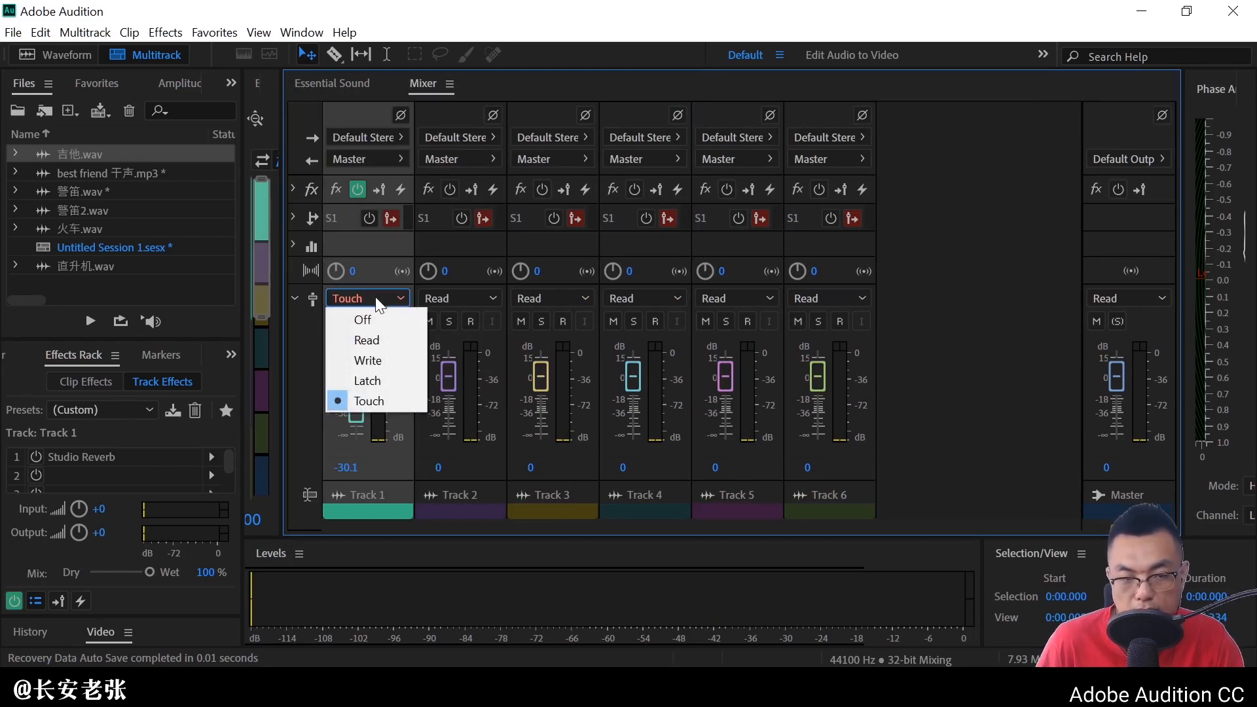
left_click(391, 338)
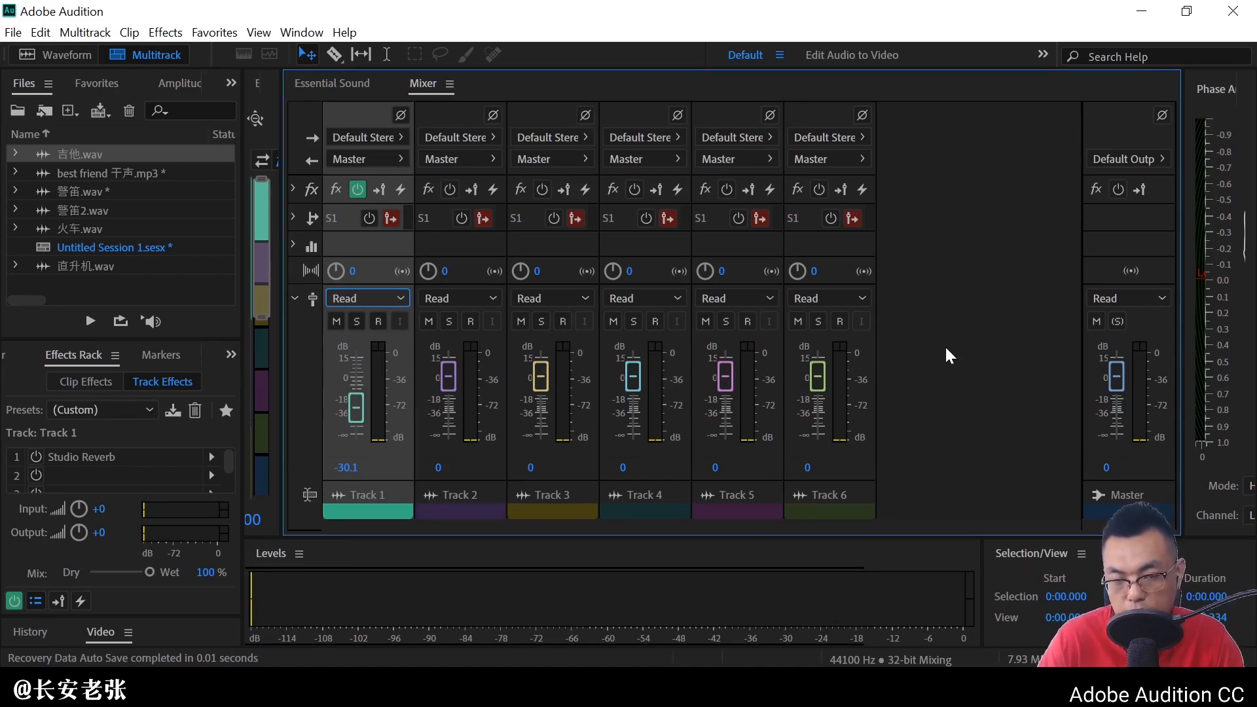
key("space")
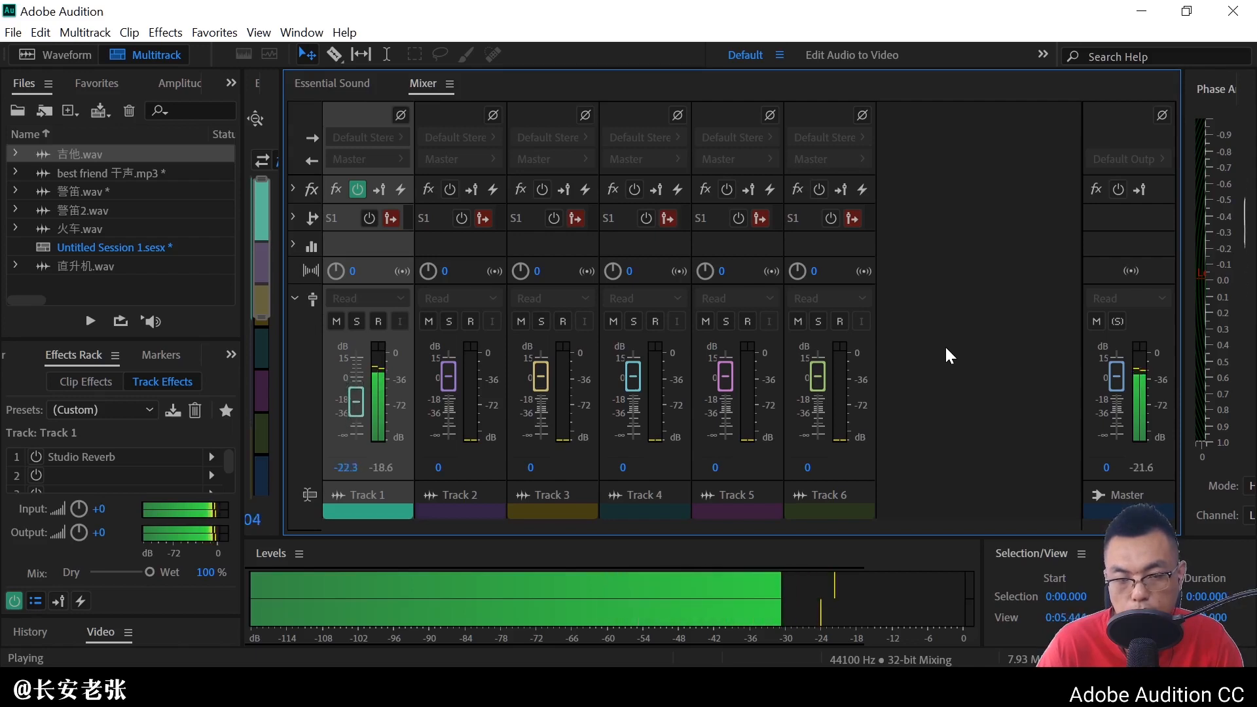
key("space")
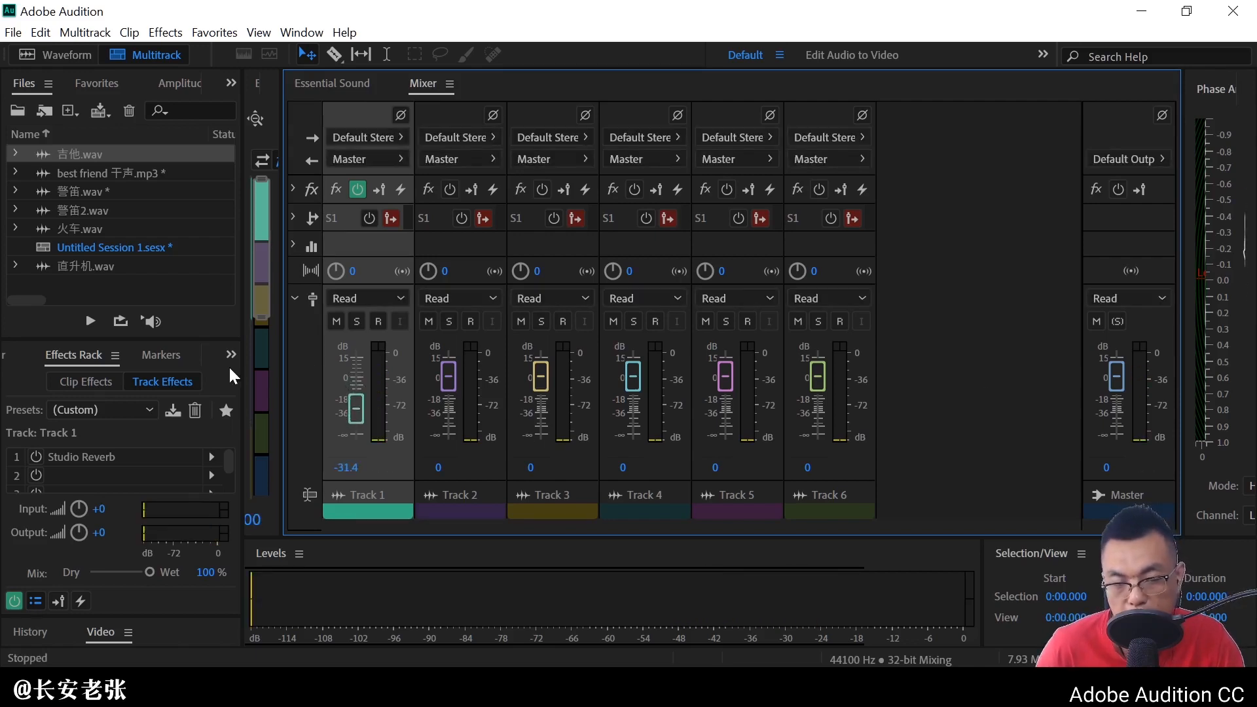
Narrow the Mixer, fit the whole guitar clip in the timeline, and expand Track 1's volume envelope lane
left_click_drag(282, 196, 1014, 319)
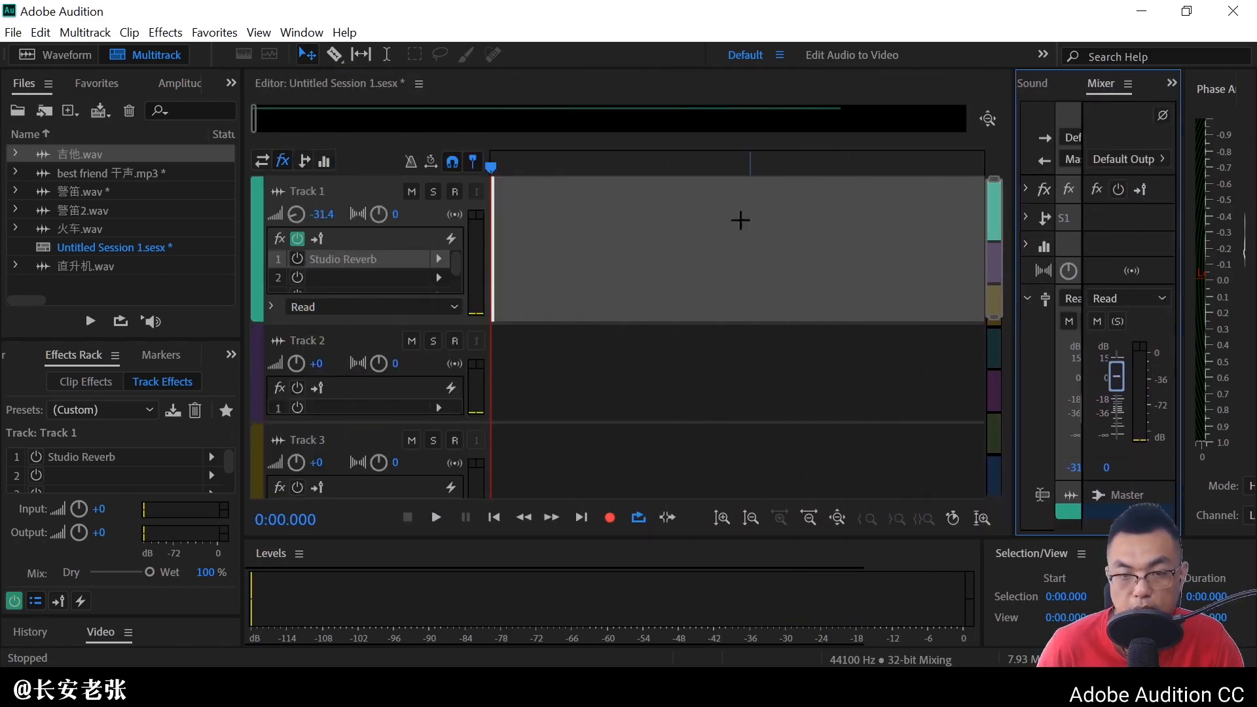
left_click(261, 119)
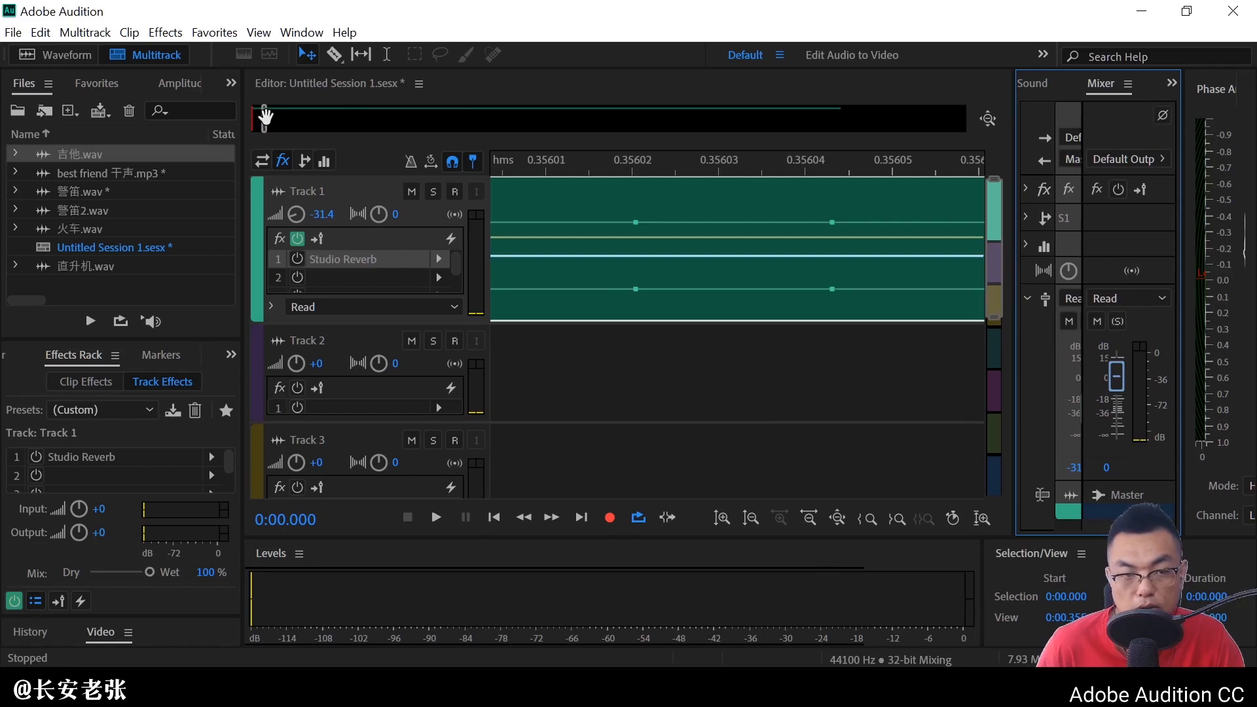
left_click_drag(264, 119, 966, 119)
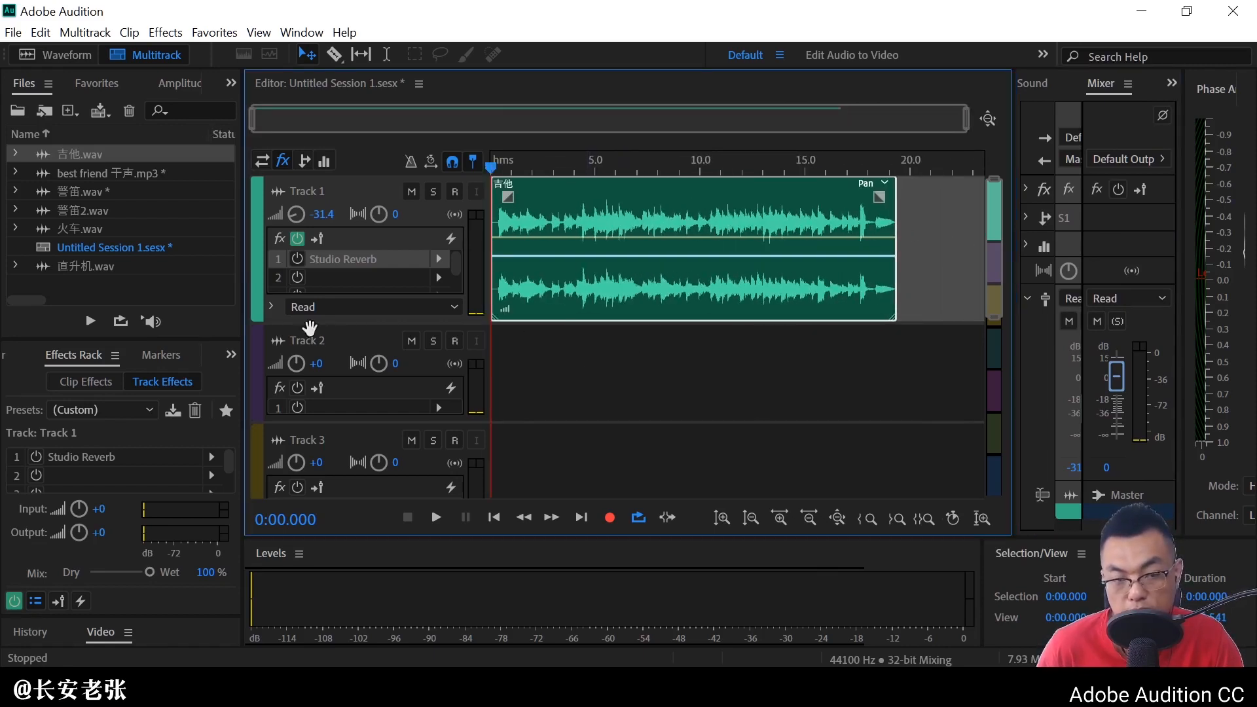
left_click(271, 305)
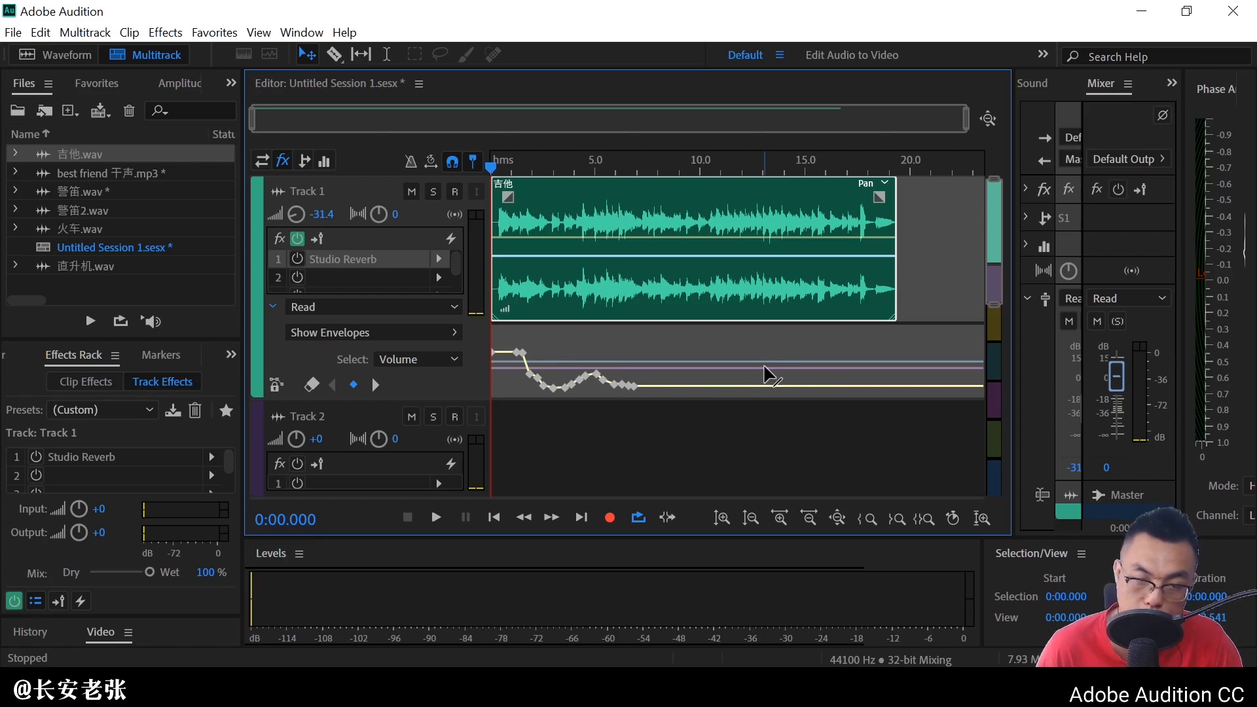
Play the volume envelope from the start and widen the Mixer enough to show Track 1's whole channel strip
key("space")
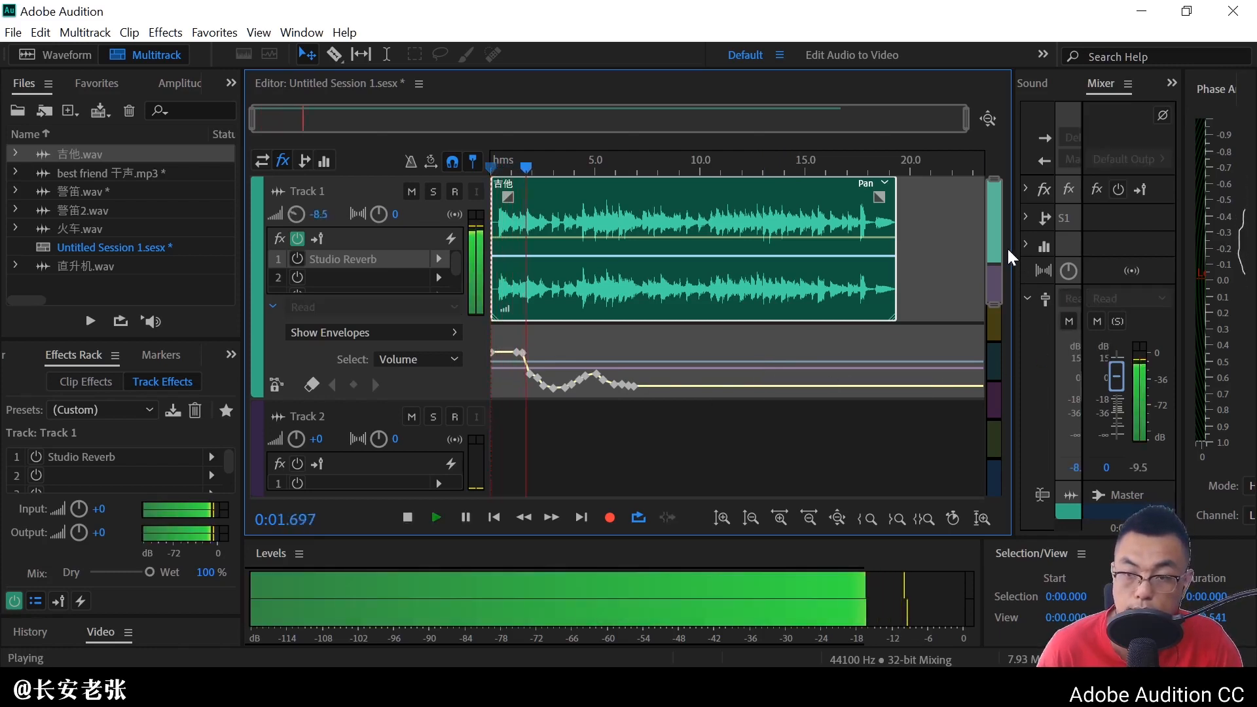
left_click_drag(1013, 237, 873, 243)
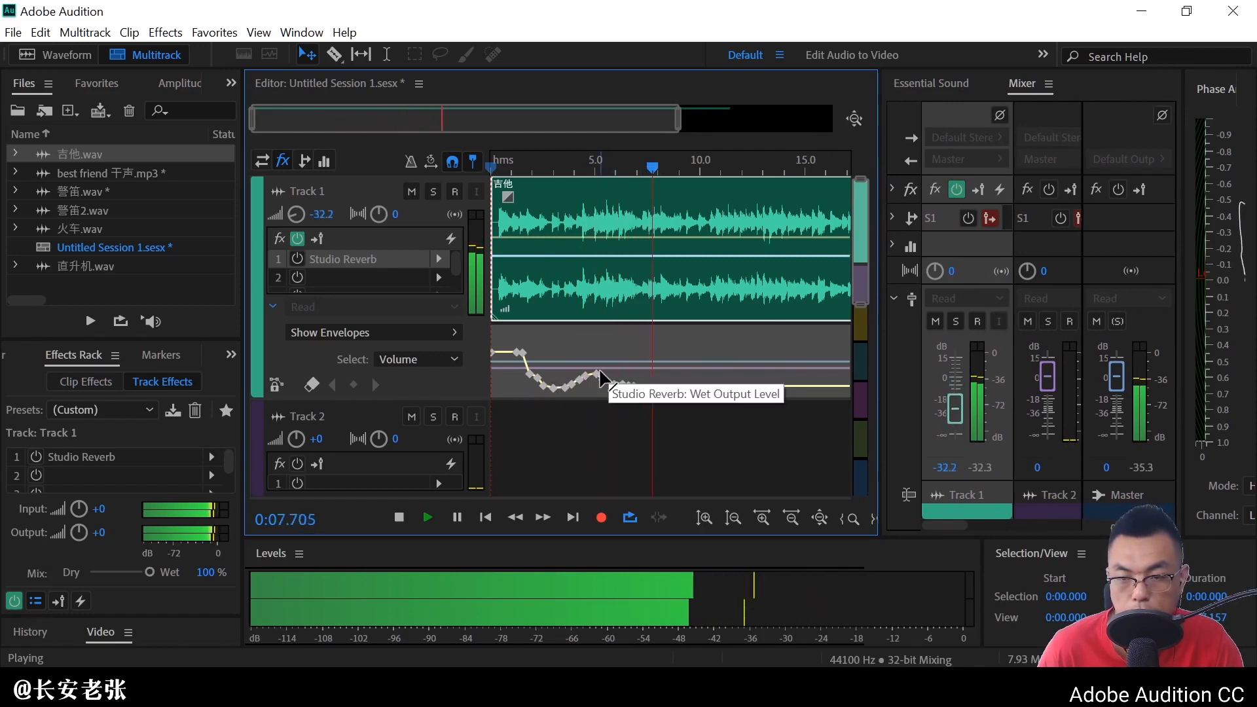
key("space")
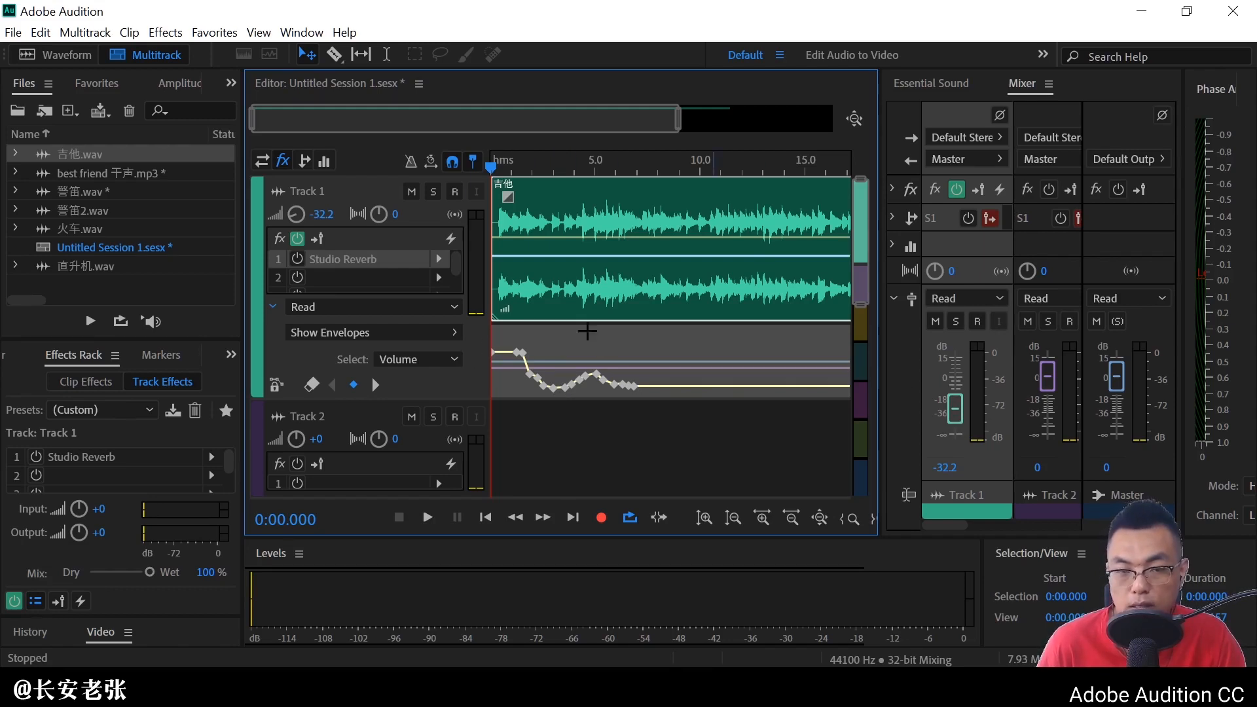
Clear all volume keyframes from Track 1's envelope and keep its automation mode at Read
left_click(313, 387)
left_click(384, 305)
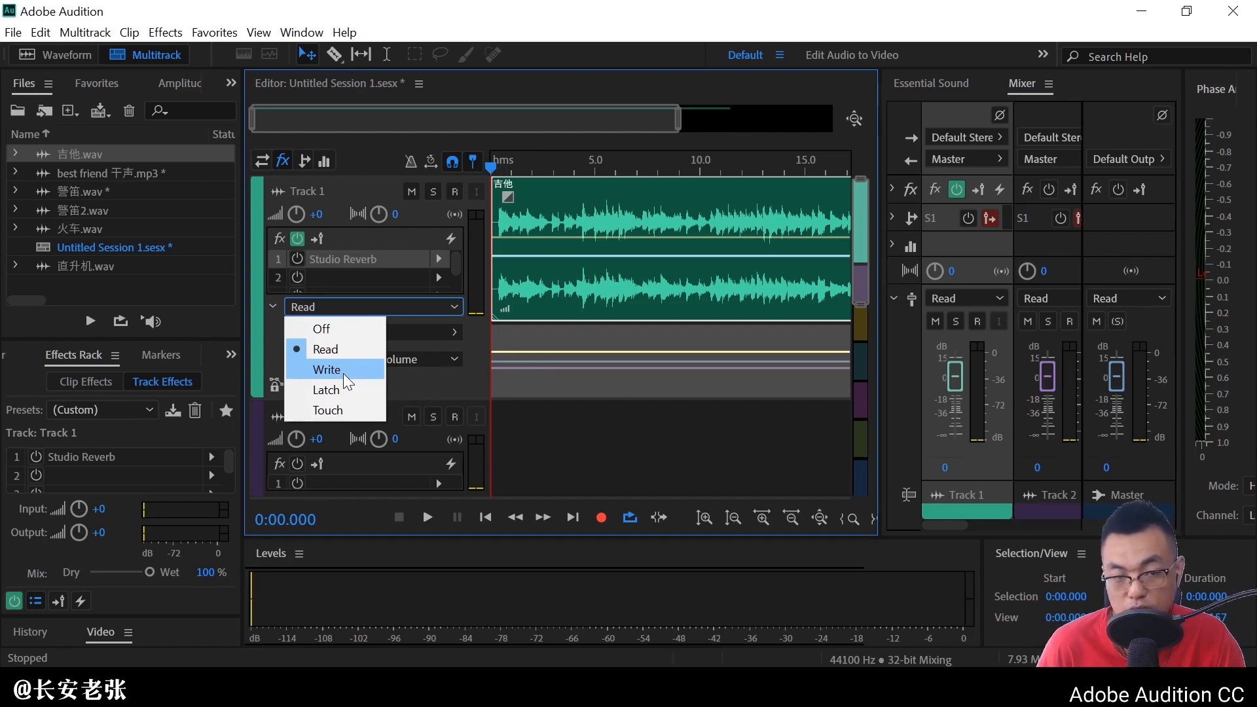
left_click(339, 350)
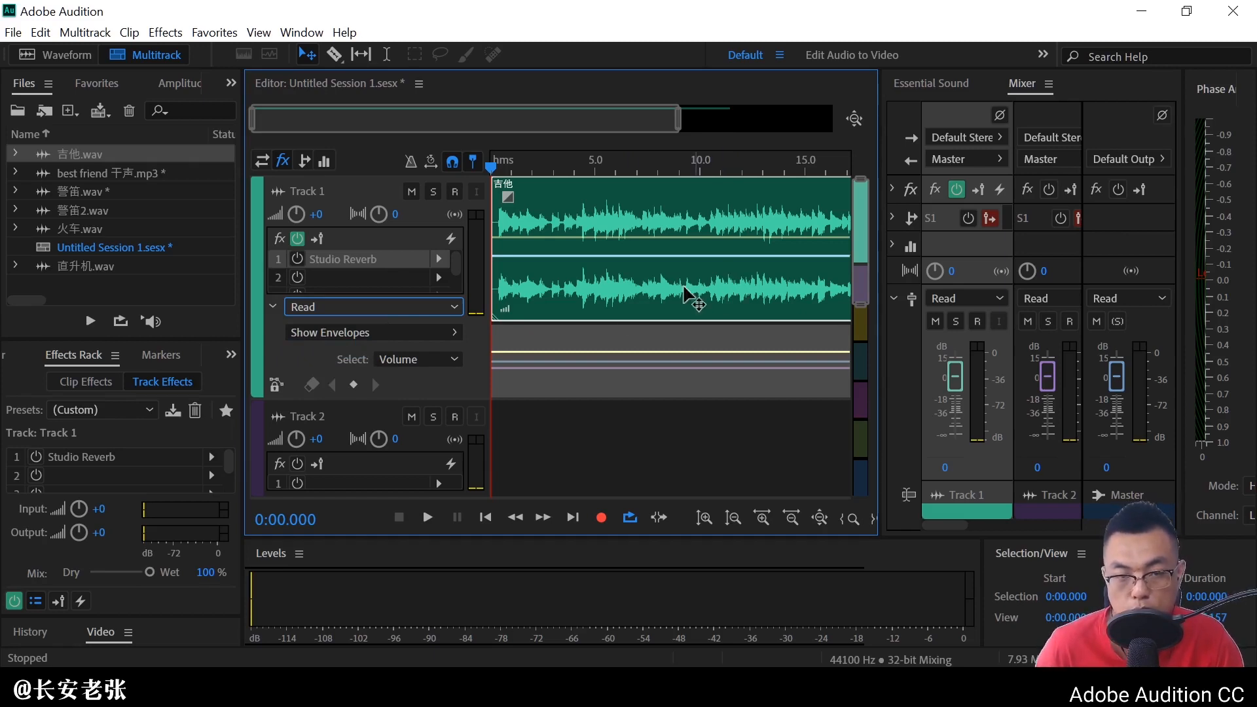
Set Track 1's automation mode to Write and record a new volume envelope about 3 seconds long with its mixer fader
scroll(407, 321, "down", 2)
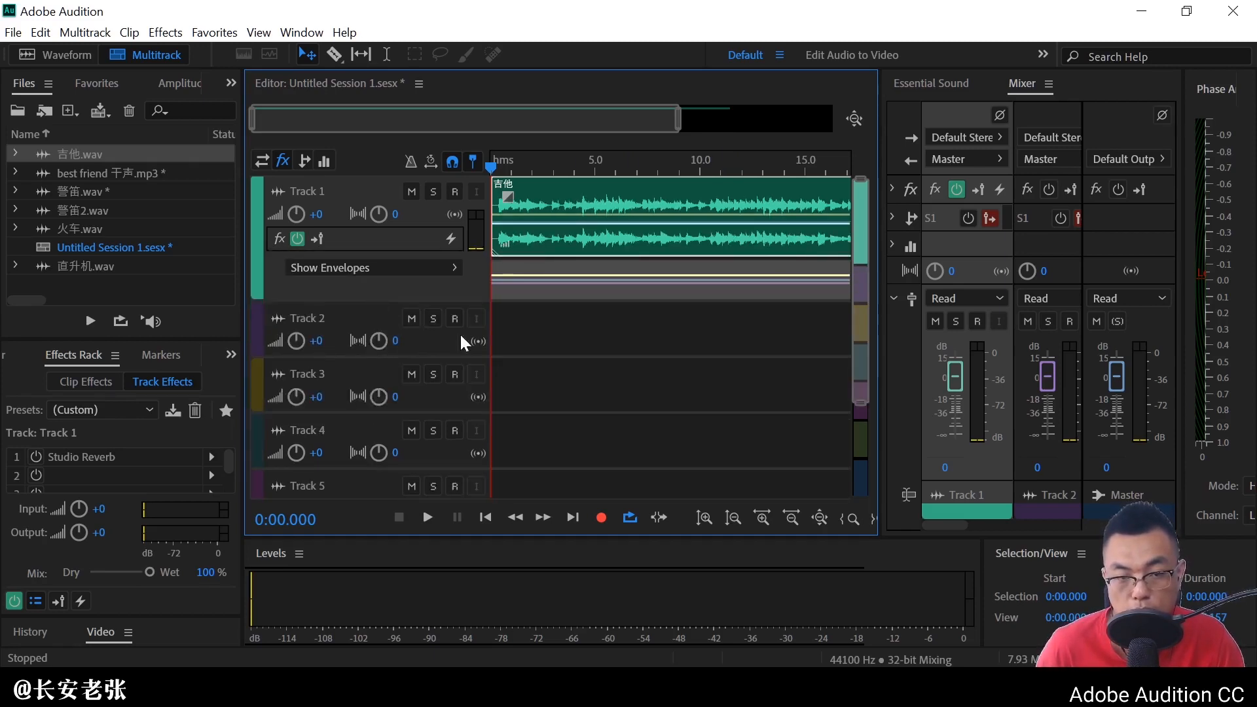
scroll(402, 321, "up", 2)
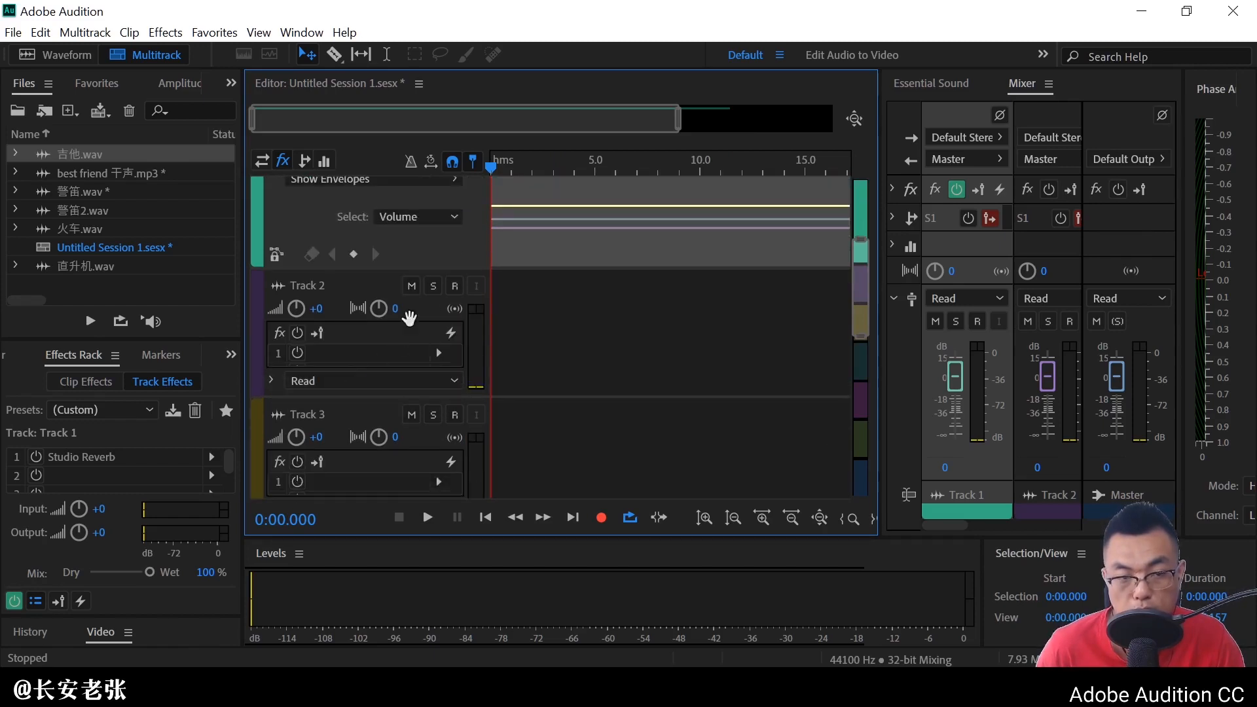
left_click_drag(860, 288, 855, 196)
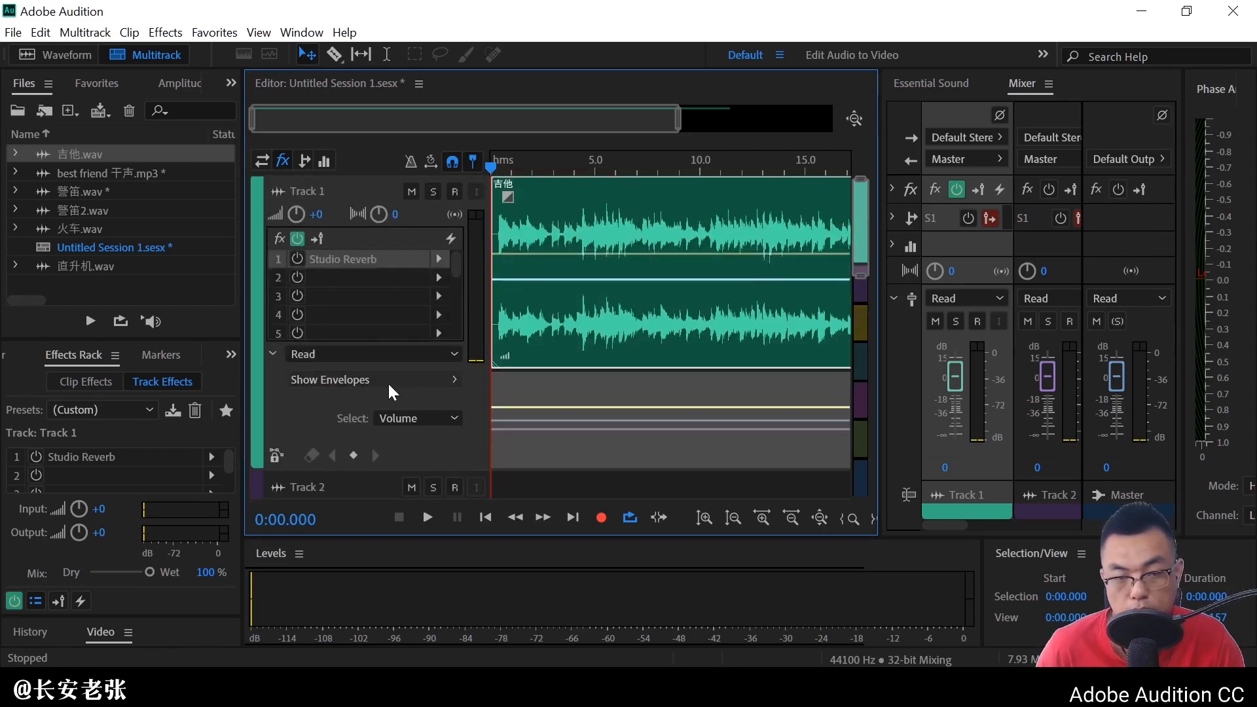
left_click(376, 360)
left_click(350, 419)
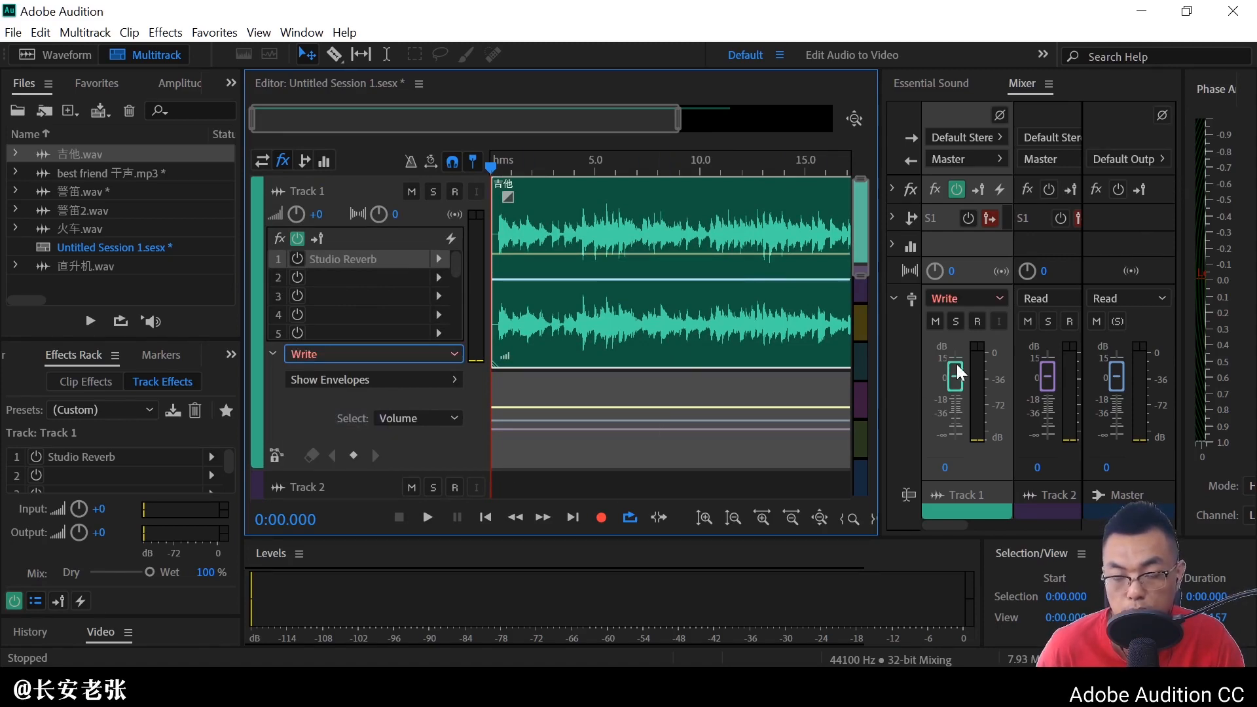
key("space")
left_click_drag(958, 377, 965, 402)
key("space")
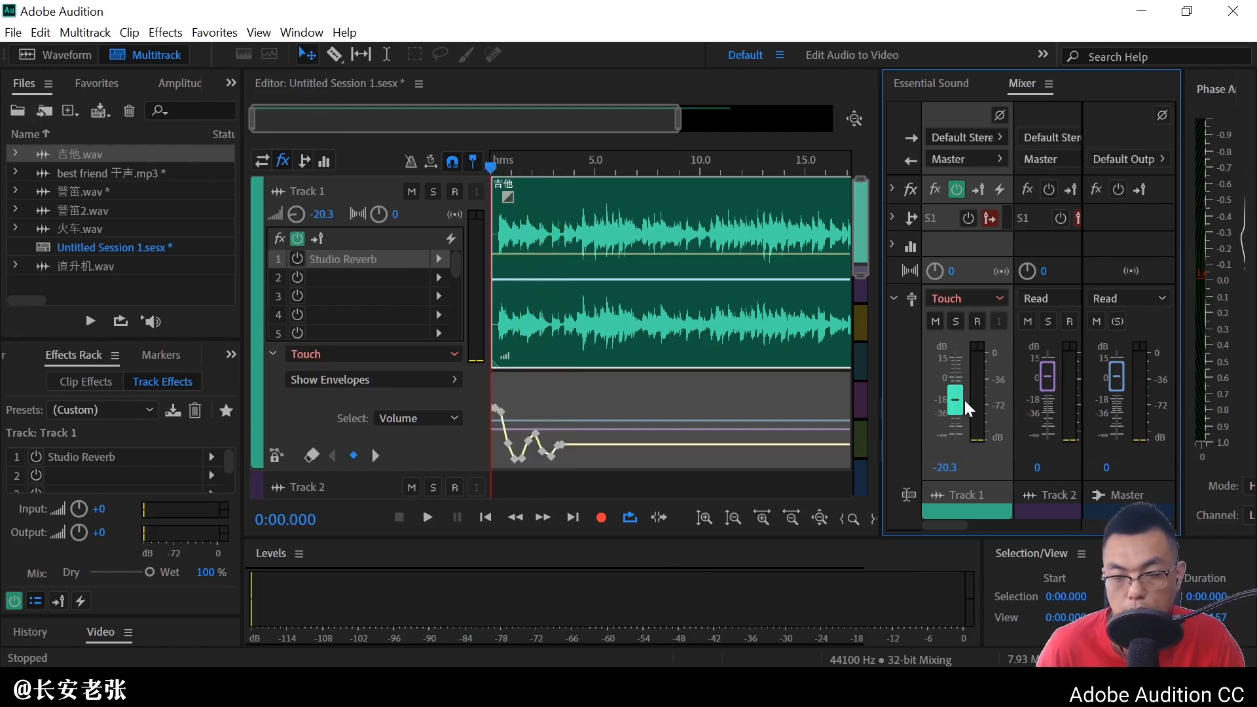
Keep Track 1's automation mode at Touch and play the newly recorded volume envelope from the start
left_click(316, 352)
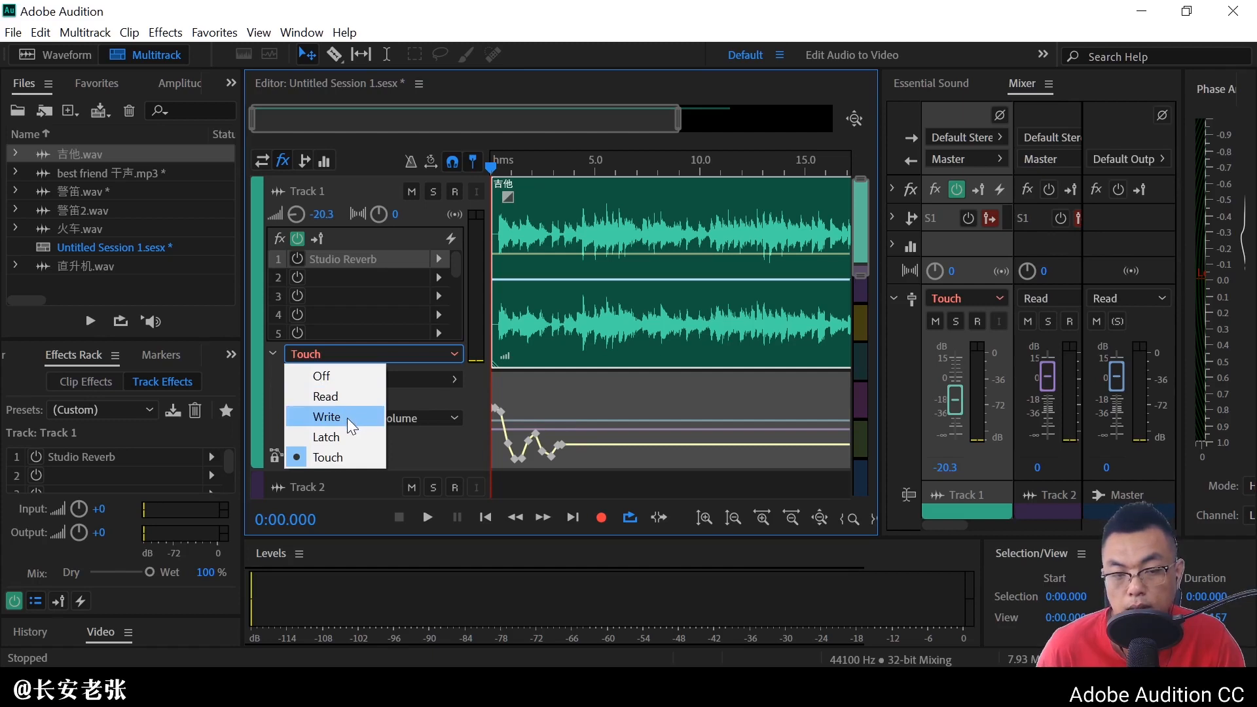
left_click(348, 456)
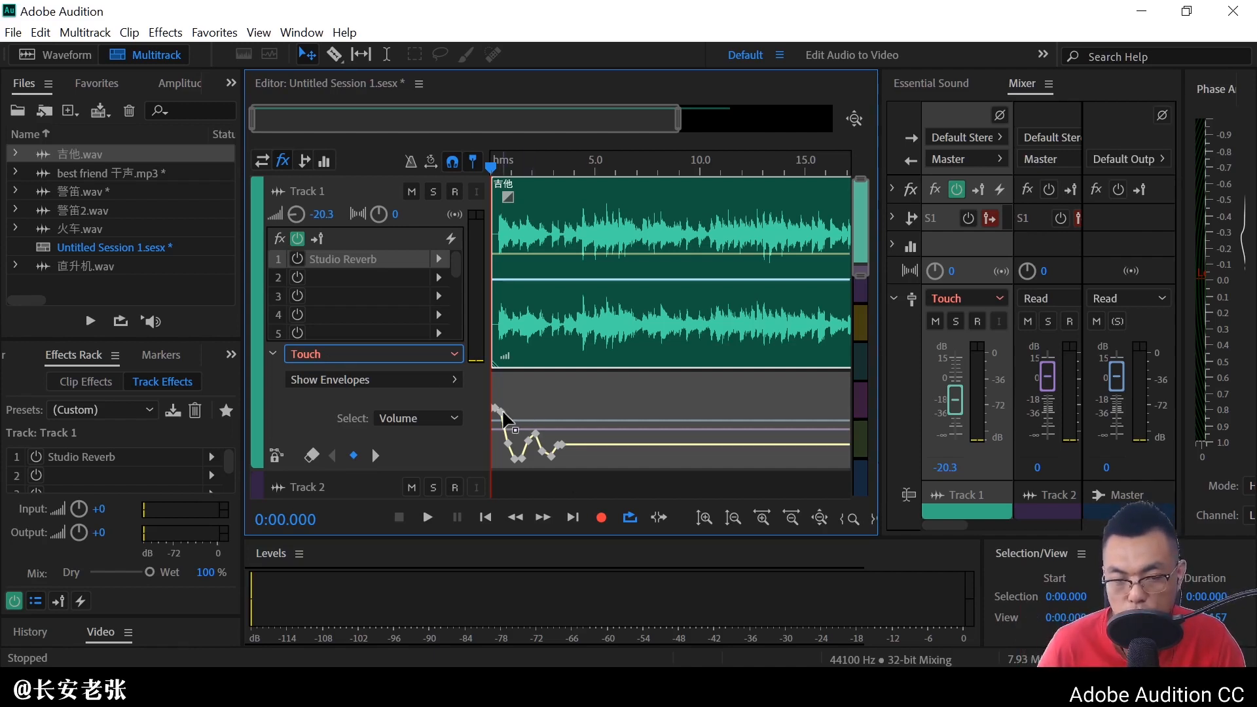
mouse_move(505, 415)
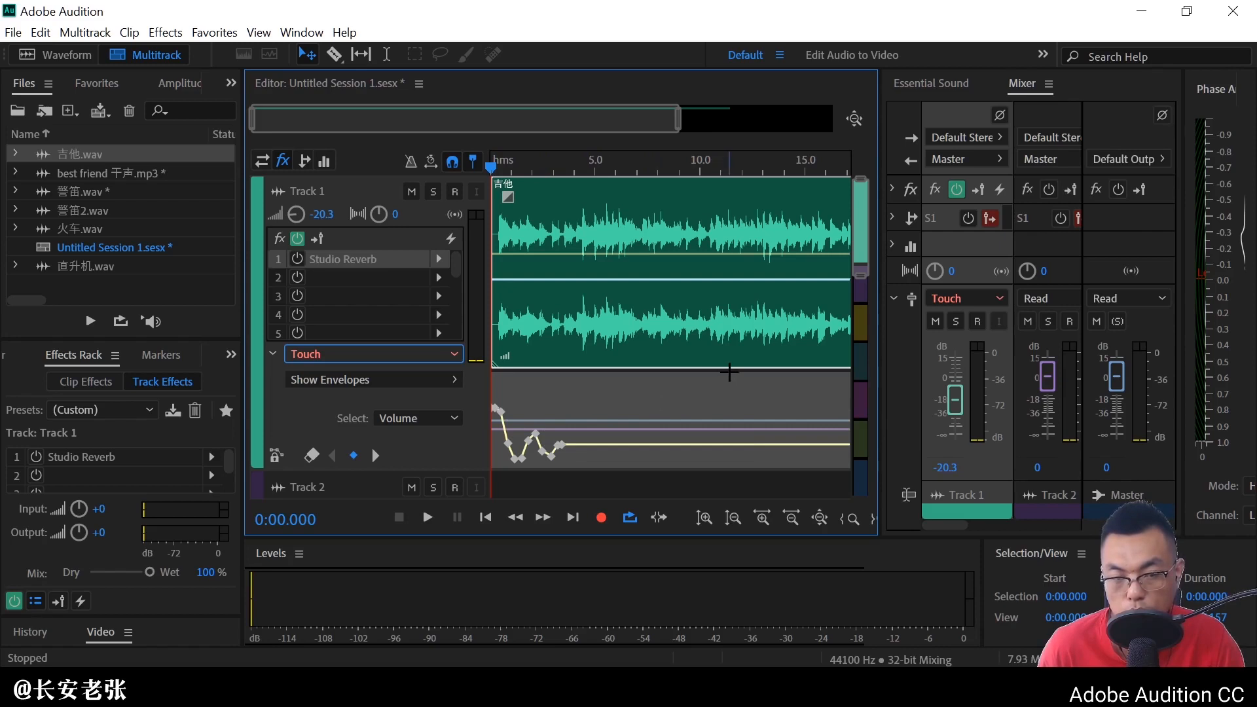
key("space")
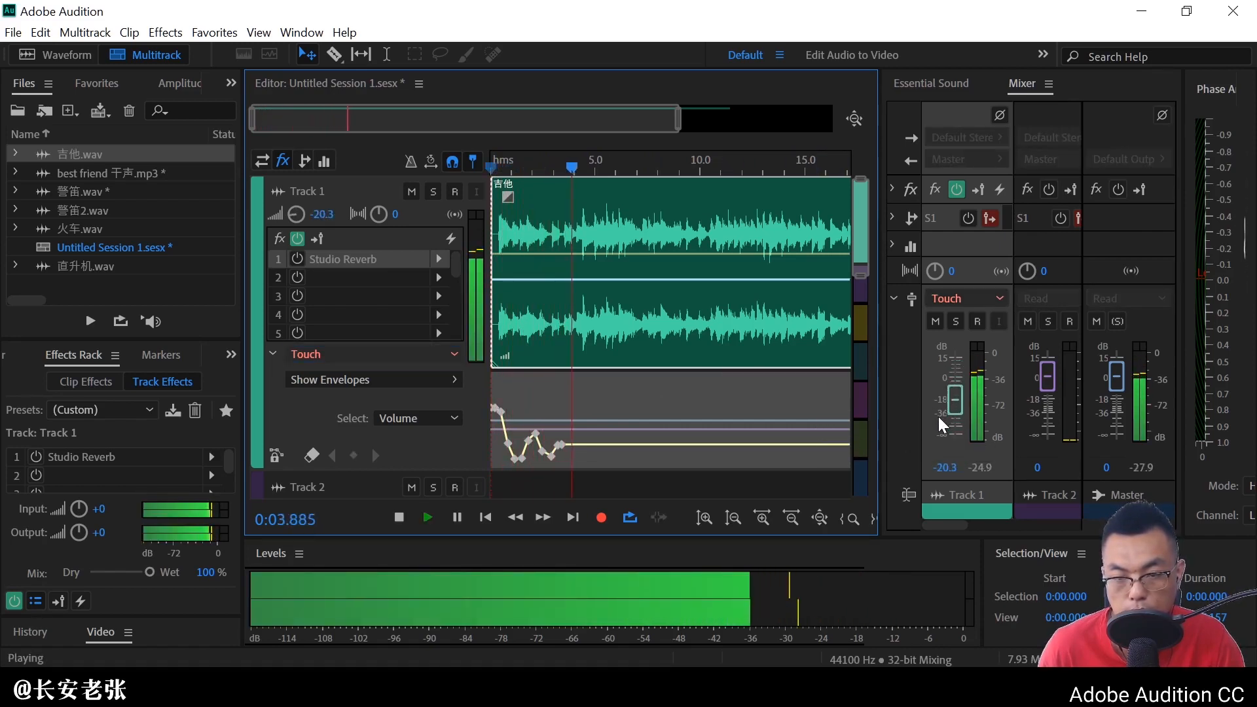
key("space")
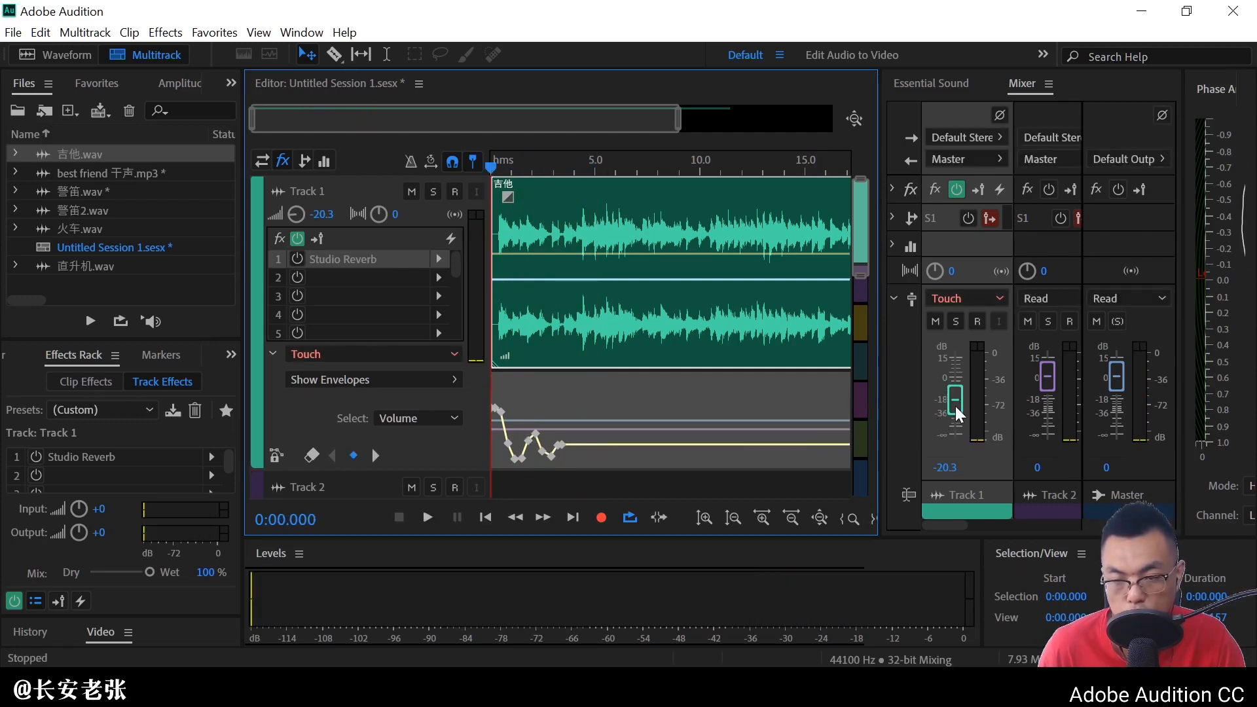
Record volume changes over the first 4.5 seconds or so with Track 1's mixer fader in Touch mode, and play the envelope back
key("space")
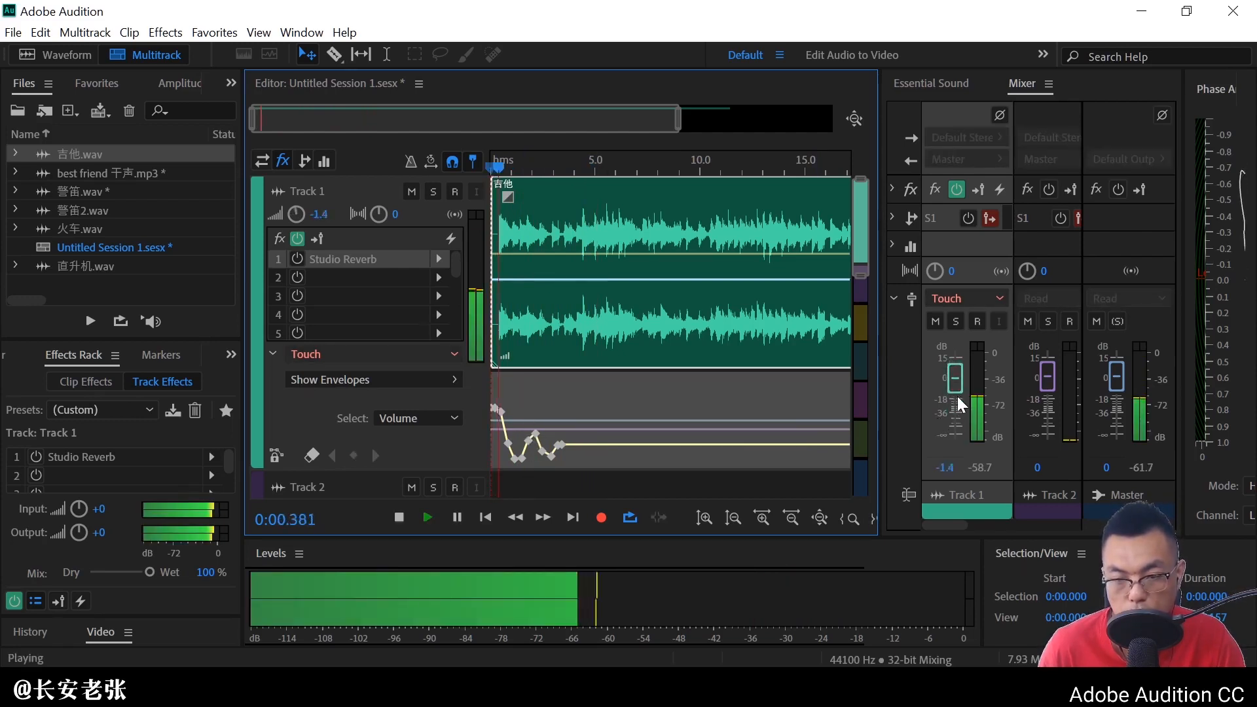
mouse_move(957, 399)
left_mouse_down()
mouse_move(956, 421)
mouse_move(957, 382)
left_mouse_up()
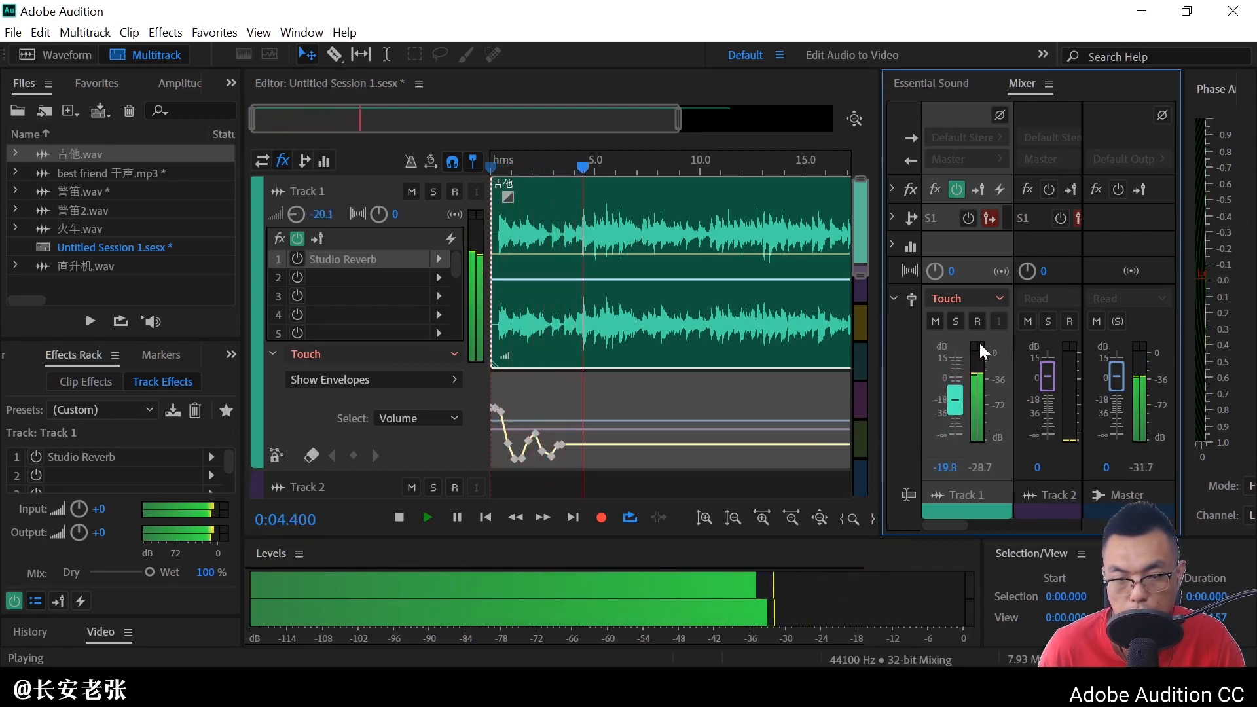
key("space")
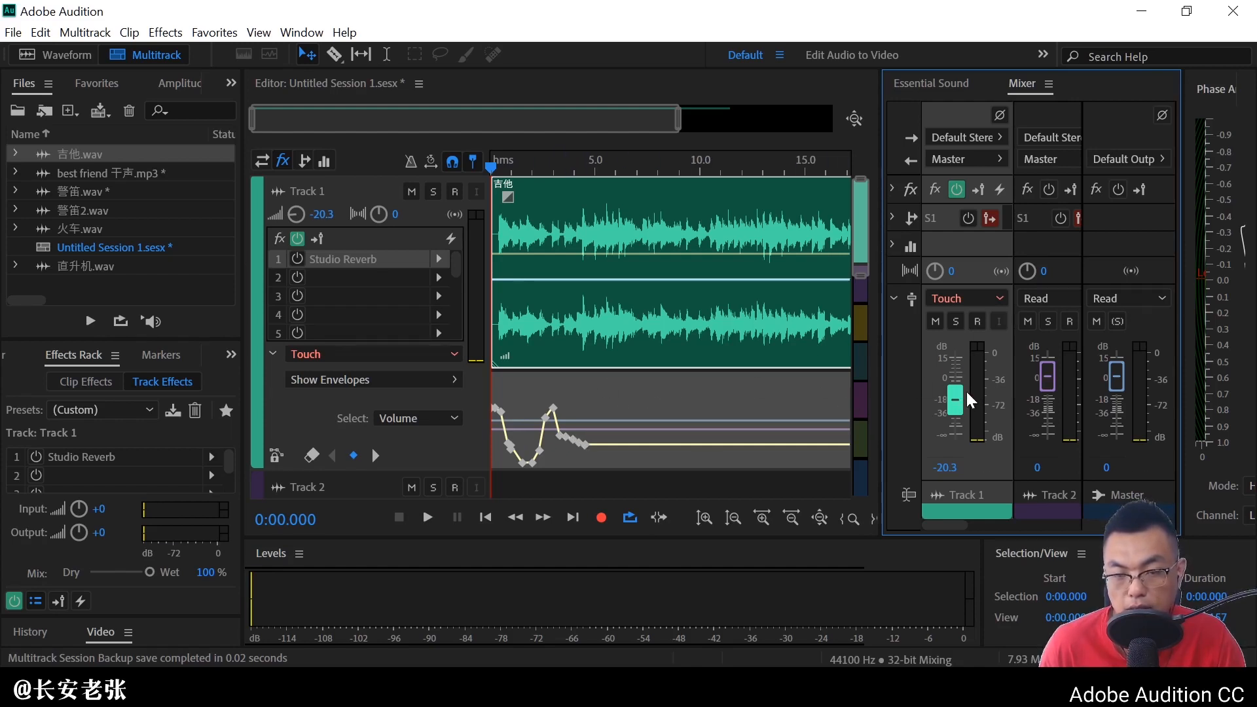
key("space")
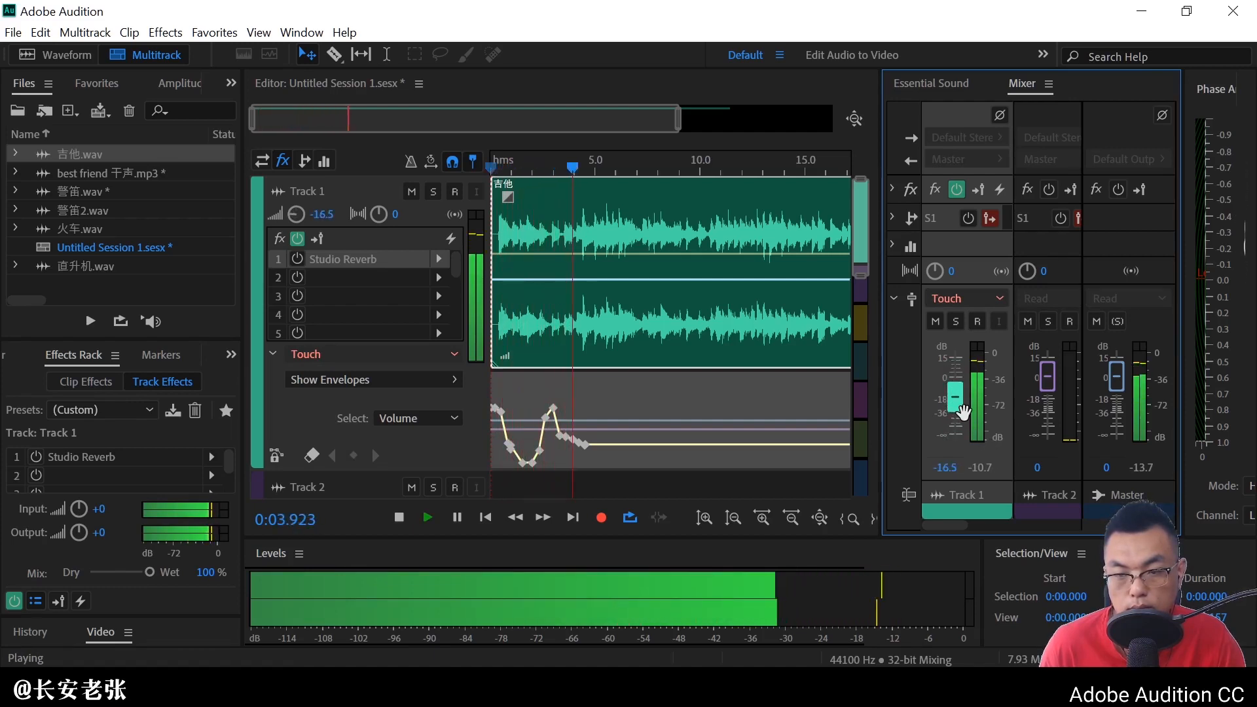
key("space")
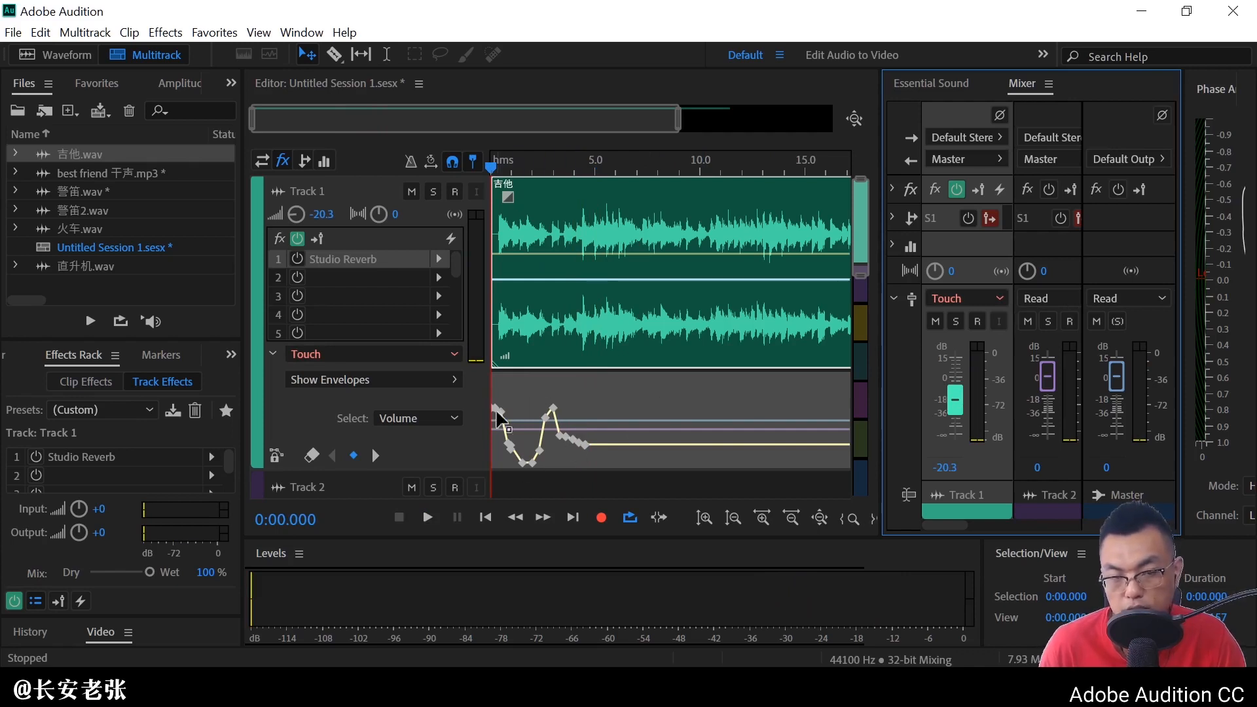
Set Track 1's automation mode to Write and record a flat 0 dB volume envelope over about the first 5 seconds
left_click(430, 352)
left_click(375, 413)
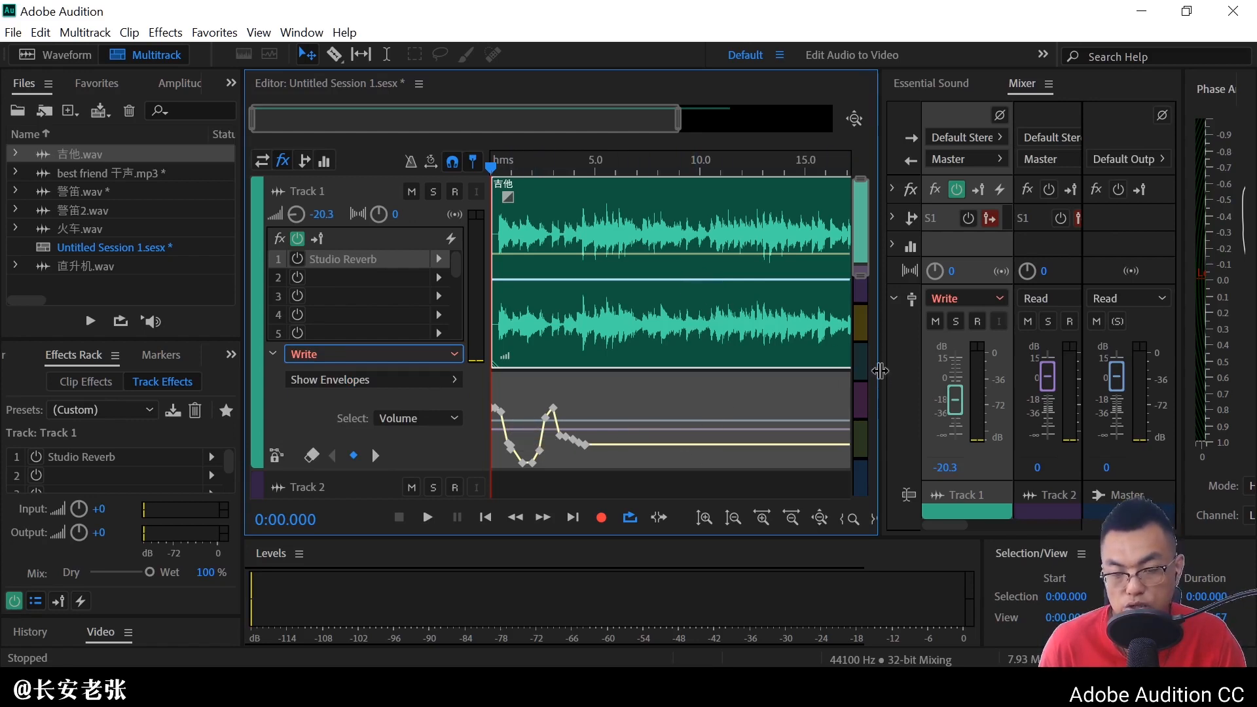
left_click_drag(953, 390, 956, 383)
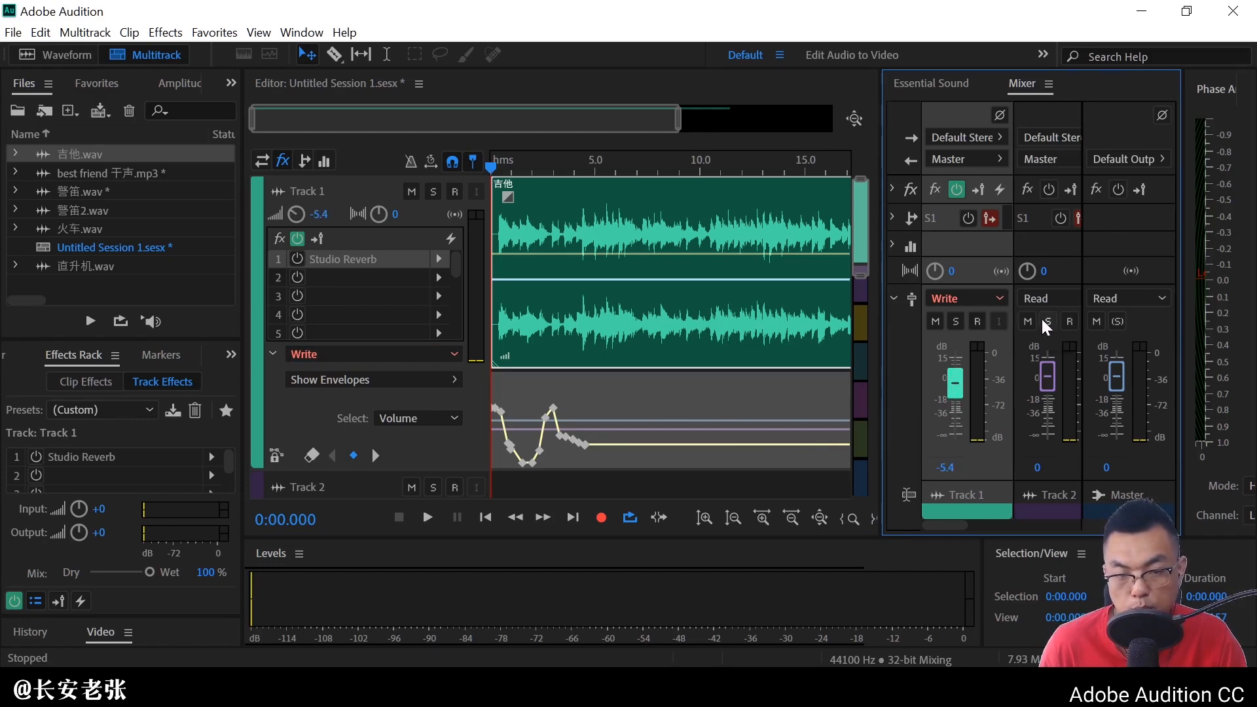
key("space")
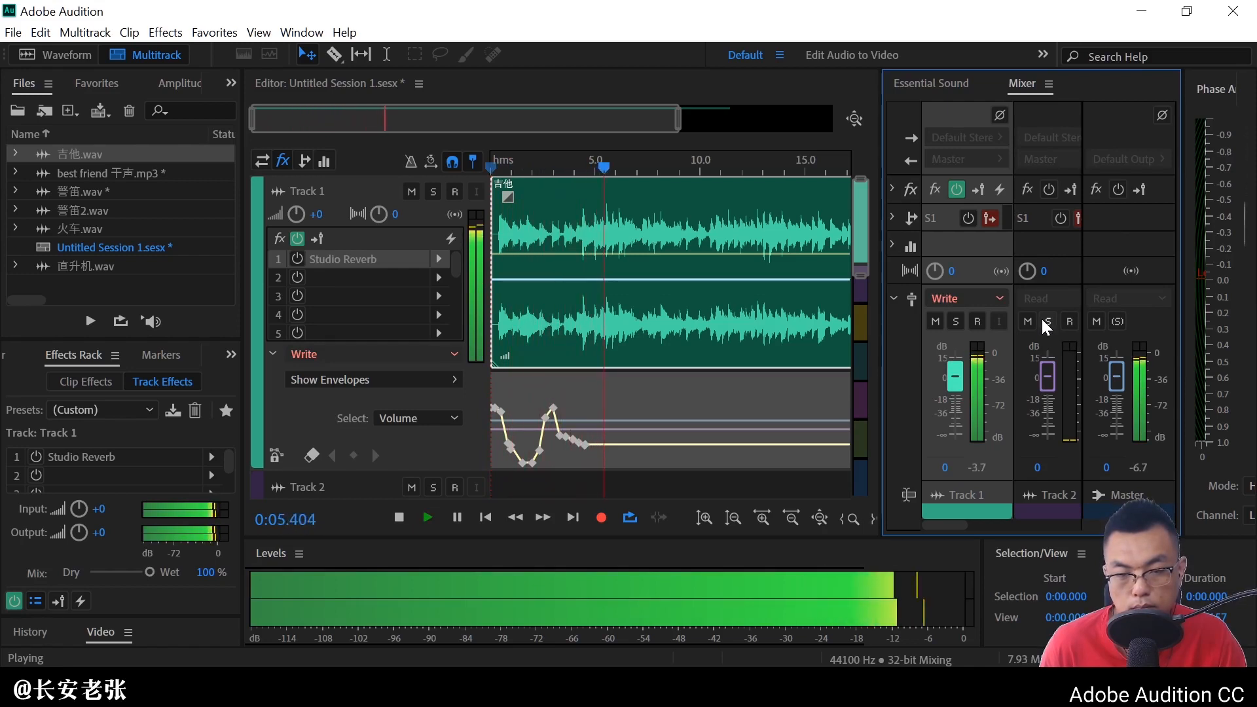
key("space")
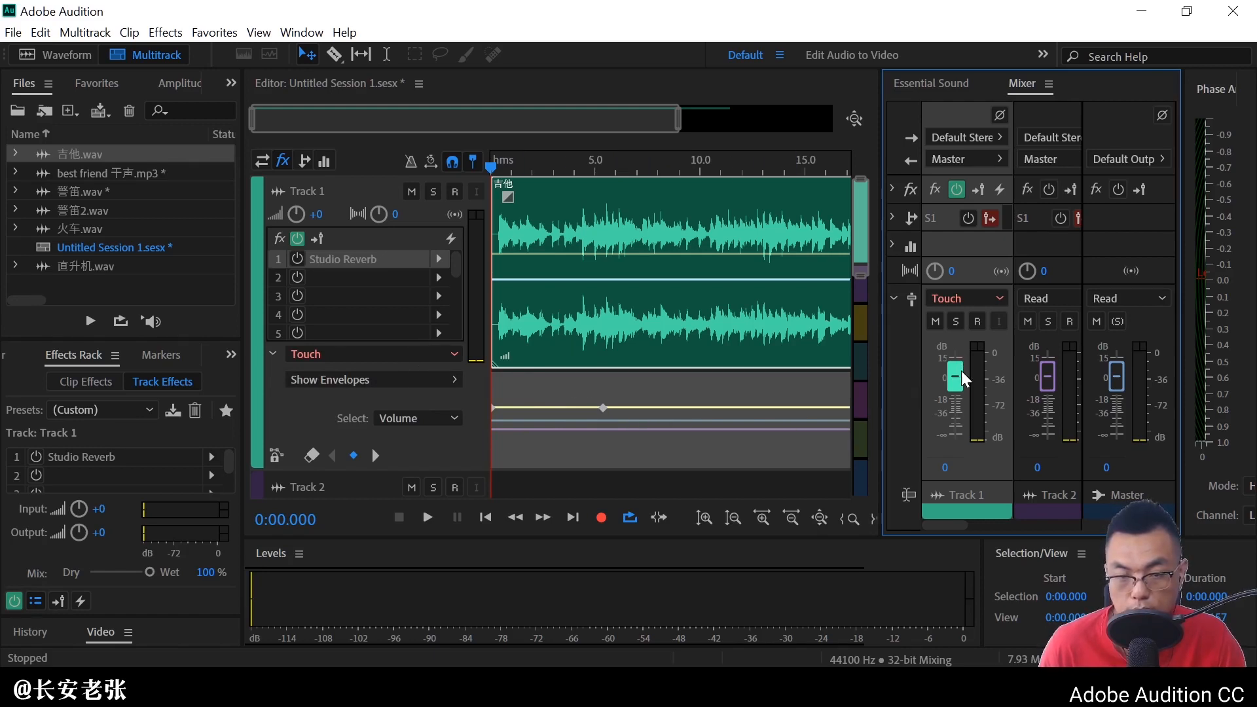
Play Track 1 from the start in Touch mode and record two volume dips between about 5 and 8.5 seconds with its fader
key("space")
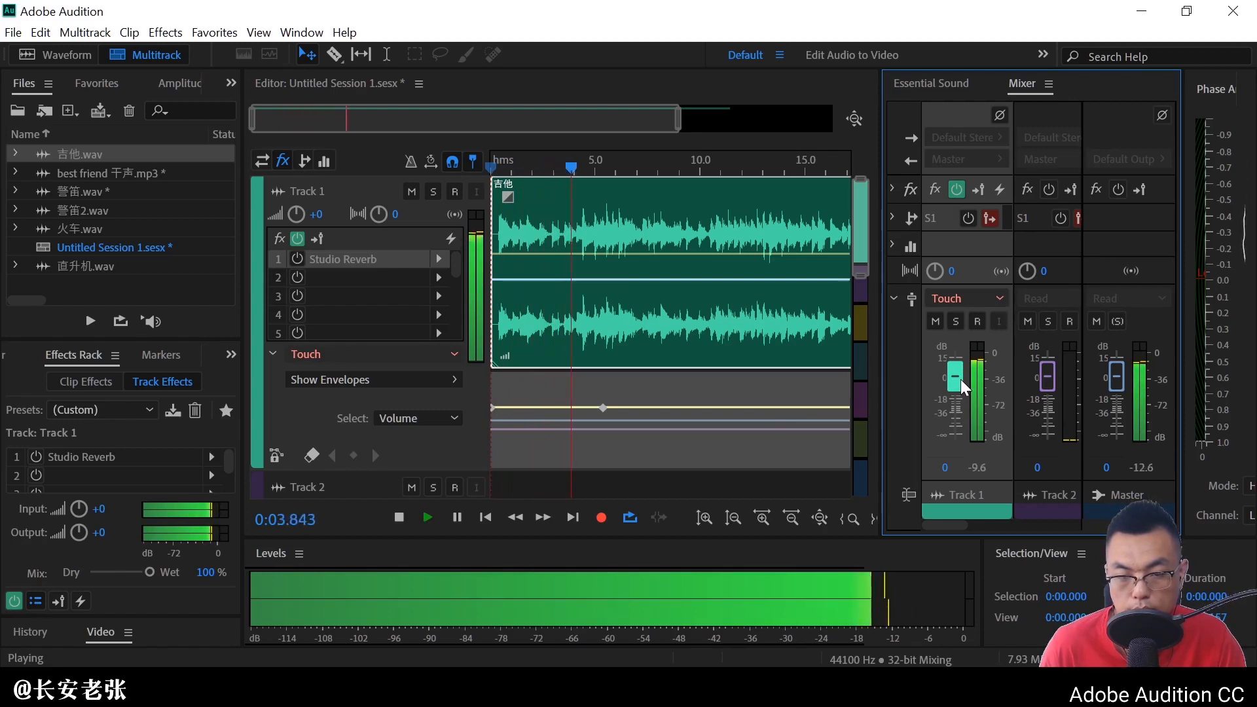
mouse_move(957, 379)
left_mouse_down()
mouse_move(954, 422)
mouse_move(955, 403)
left_mouse_up()
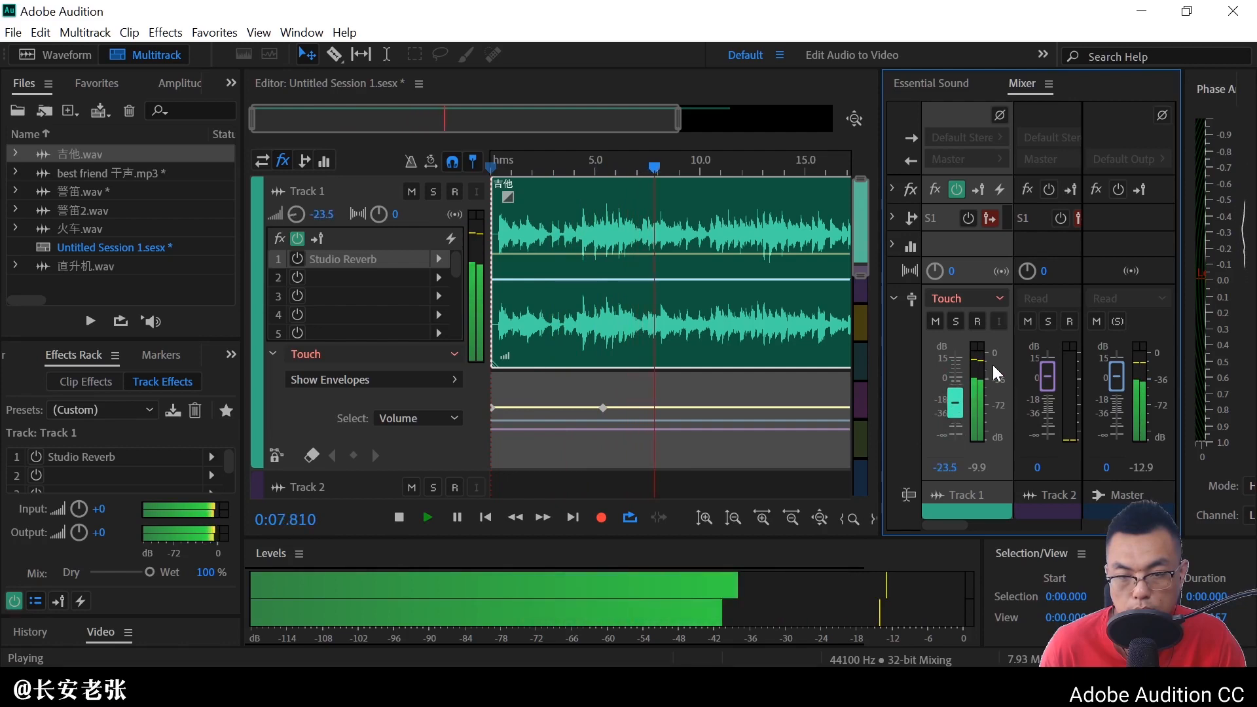
key("space")
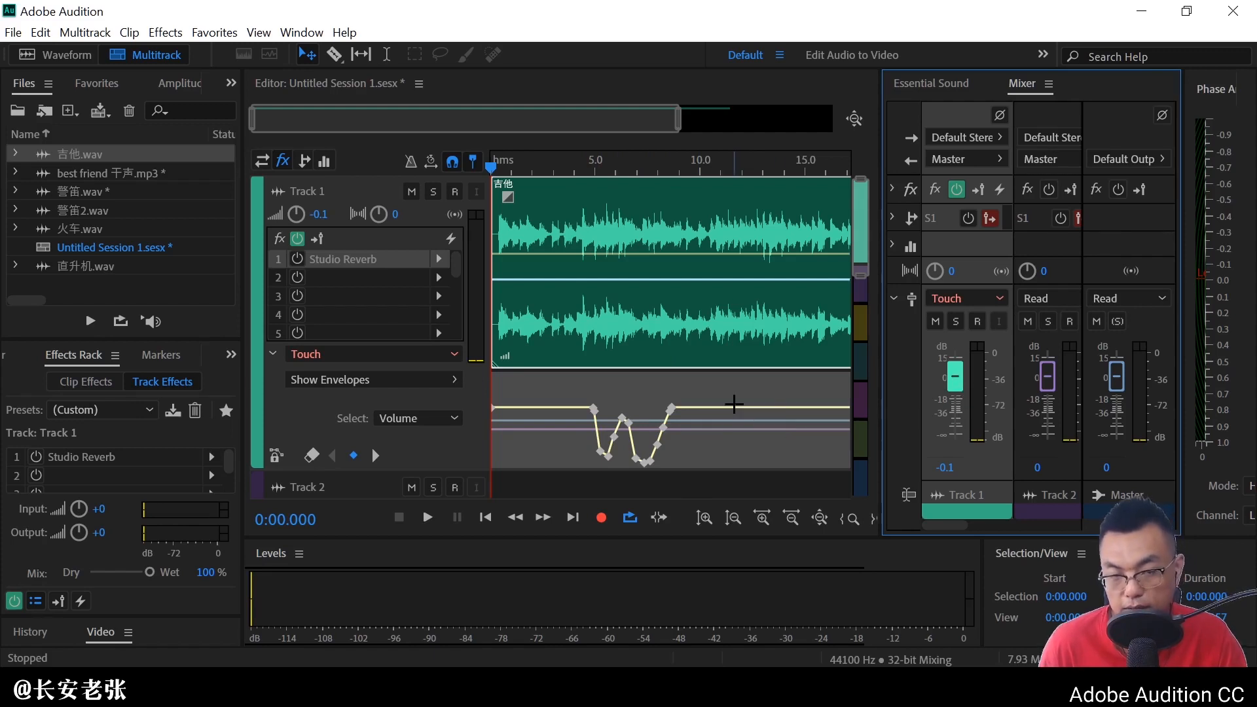
Set Track 1's automation mode to Latch and play the existing volume envelope from 0:04.254
left_click(347, 356)
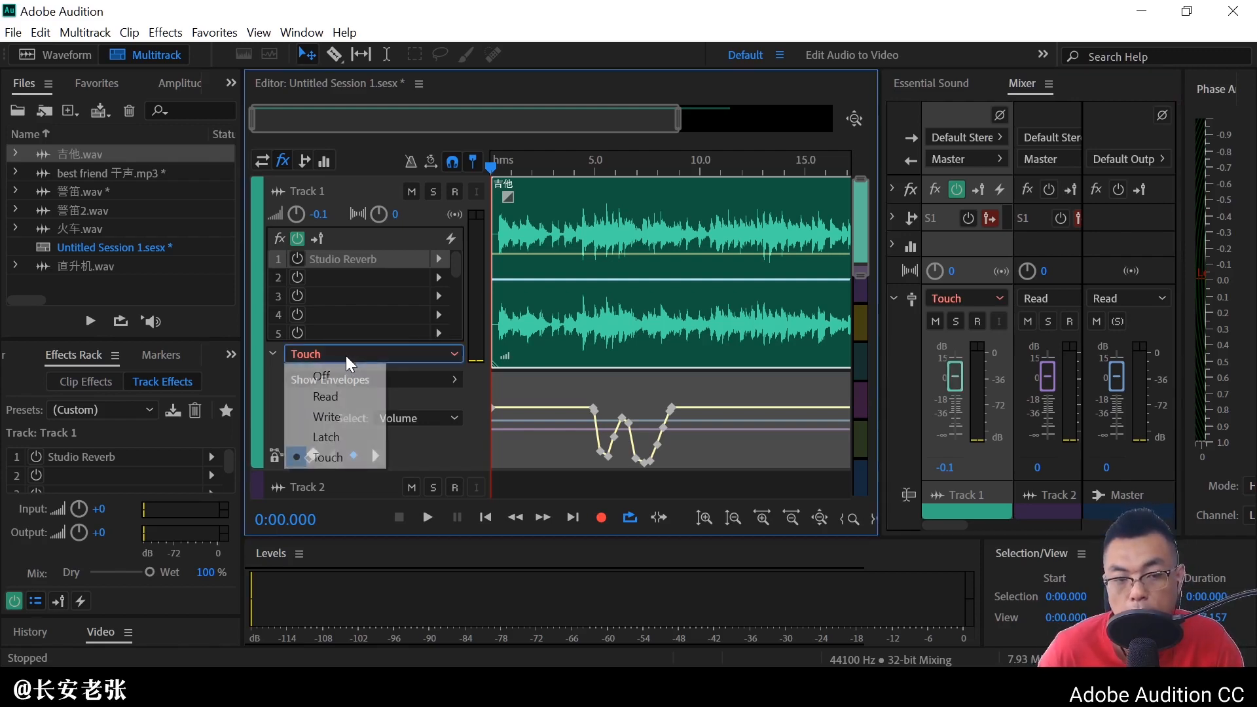
left_click(362, 436)
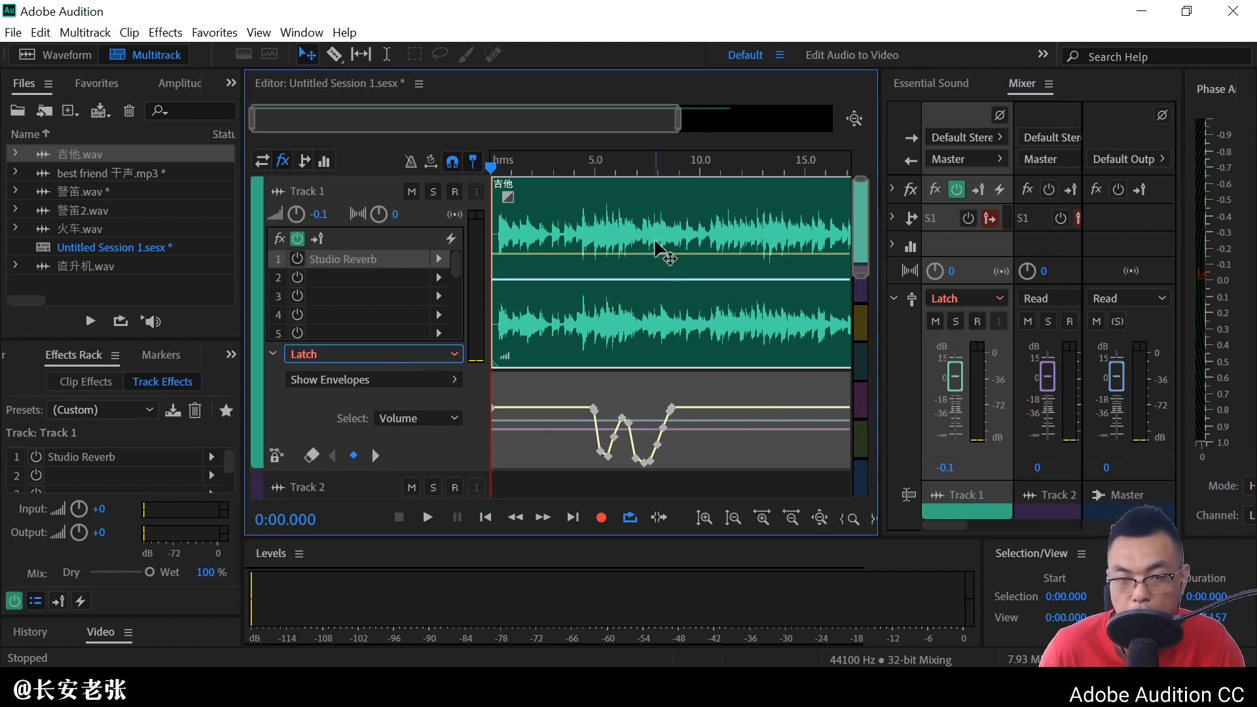
left_click(579, 167)
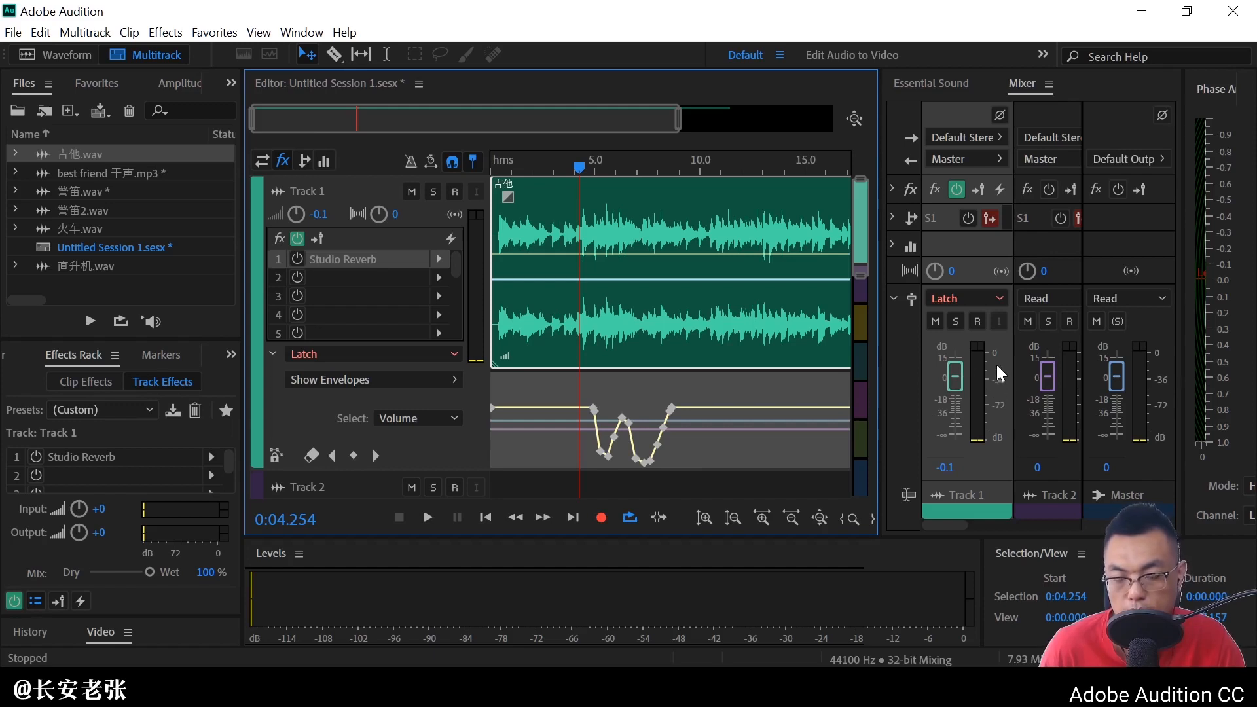
key("space")
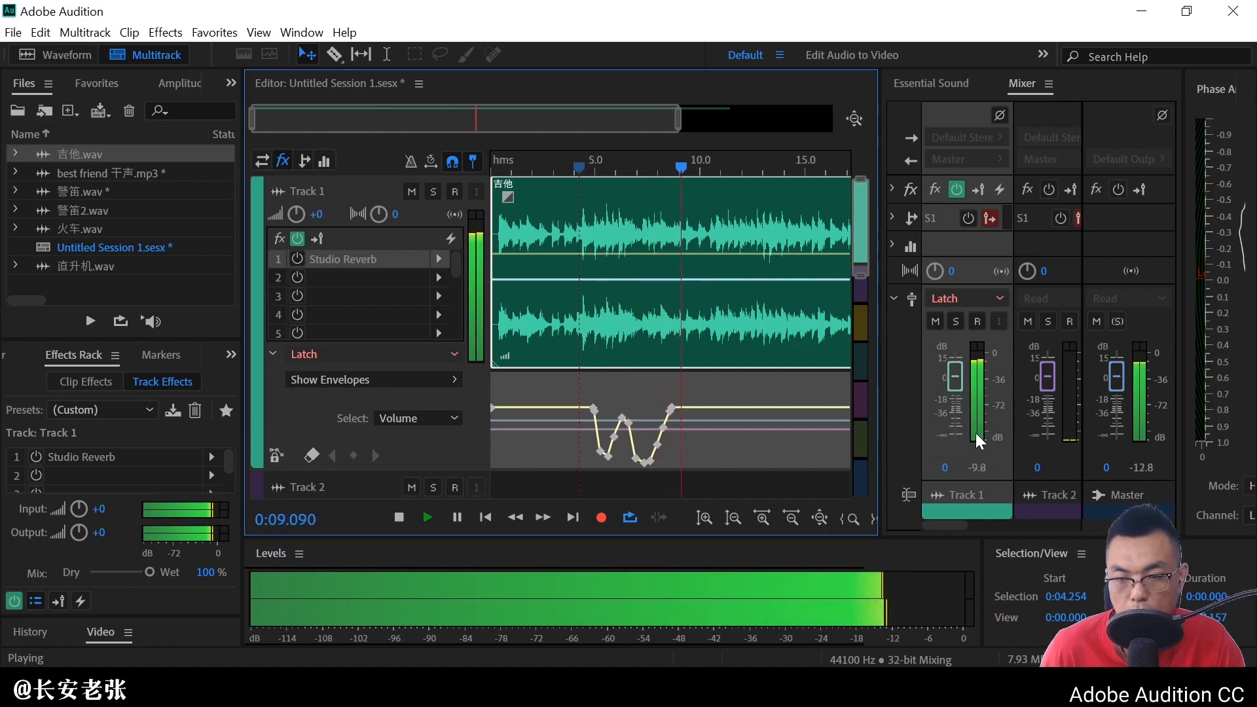
key("space")
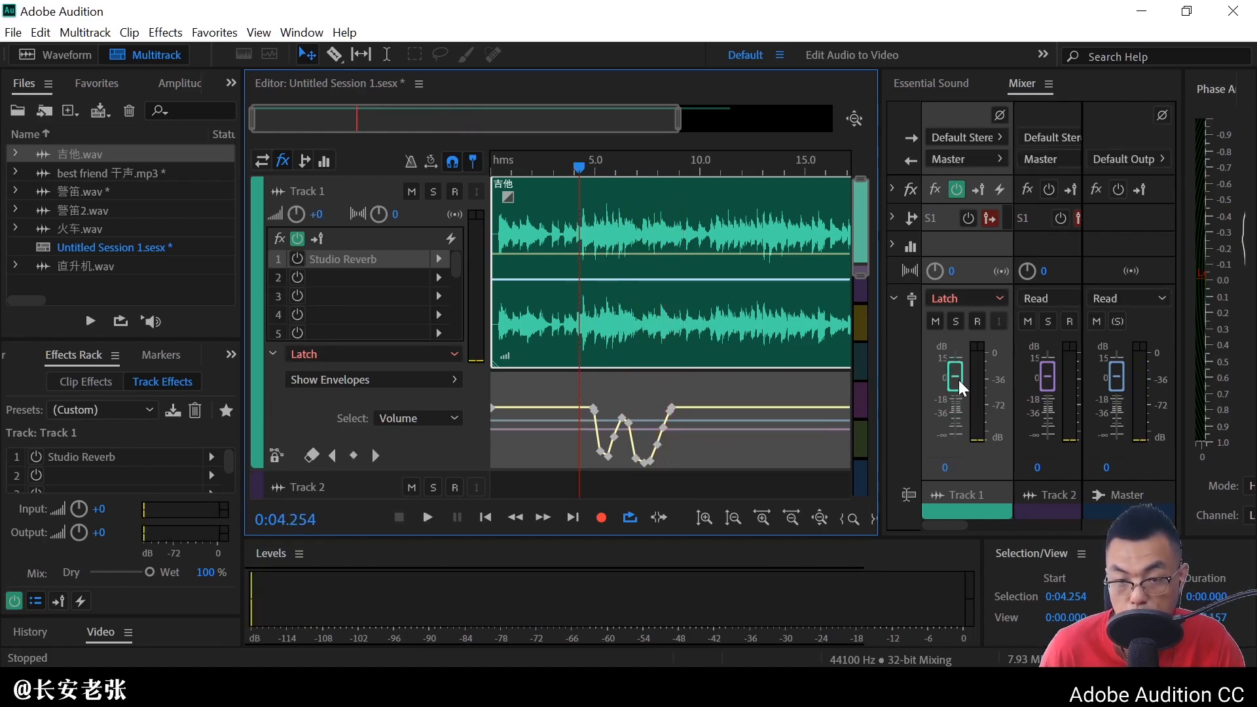
Record a volume drop from about 5 seconds in Latch mode, releasing Track 1's fader at about -33.9 dB until playback stops
key("space")
mouse_move(959, 379)
left_mouse_down()
mouse_move(960, 414)
mouse_move(958, 395)
left_mouse_up()
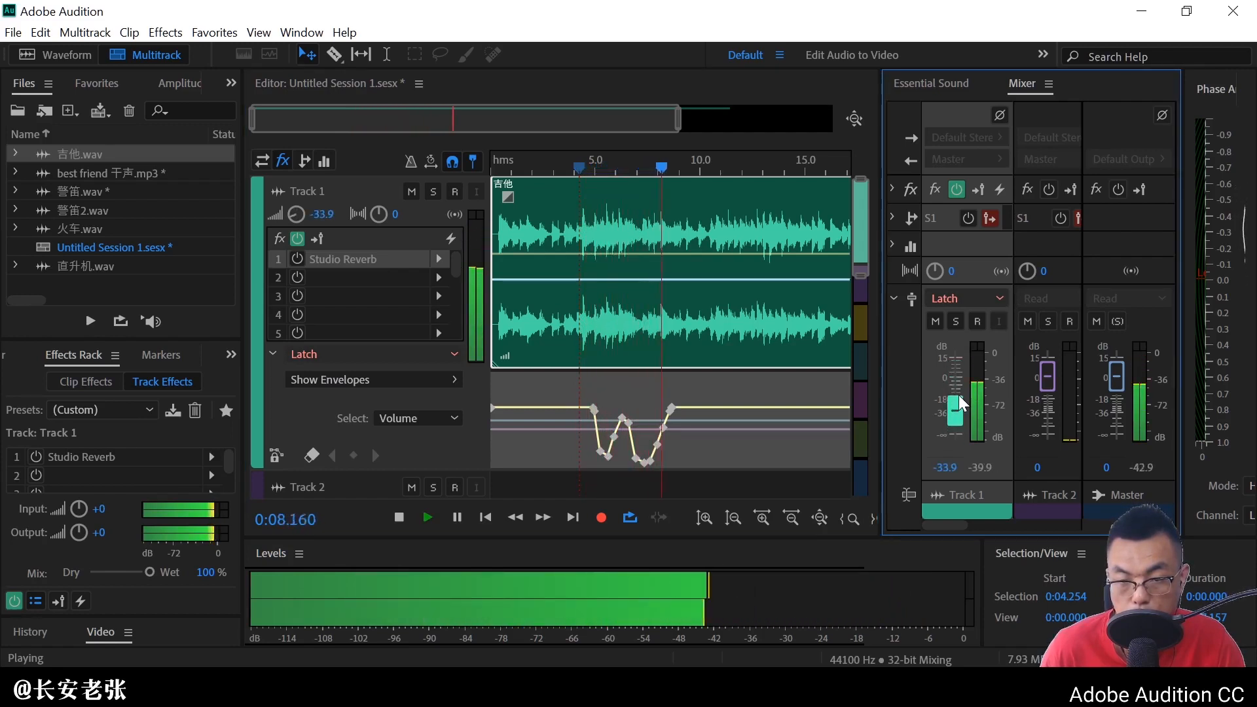
key("space")
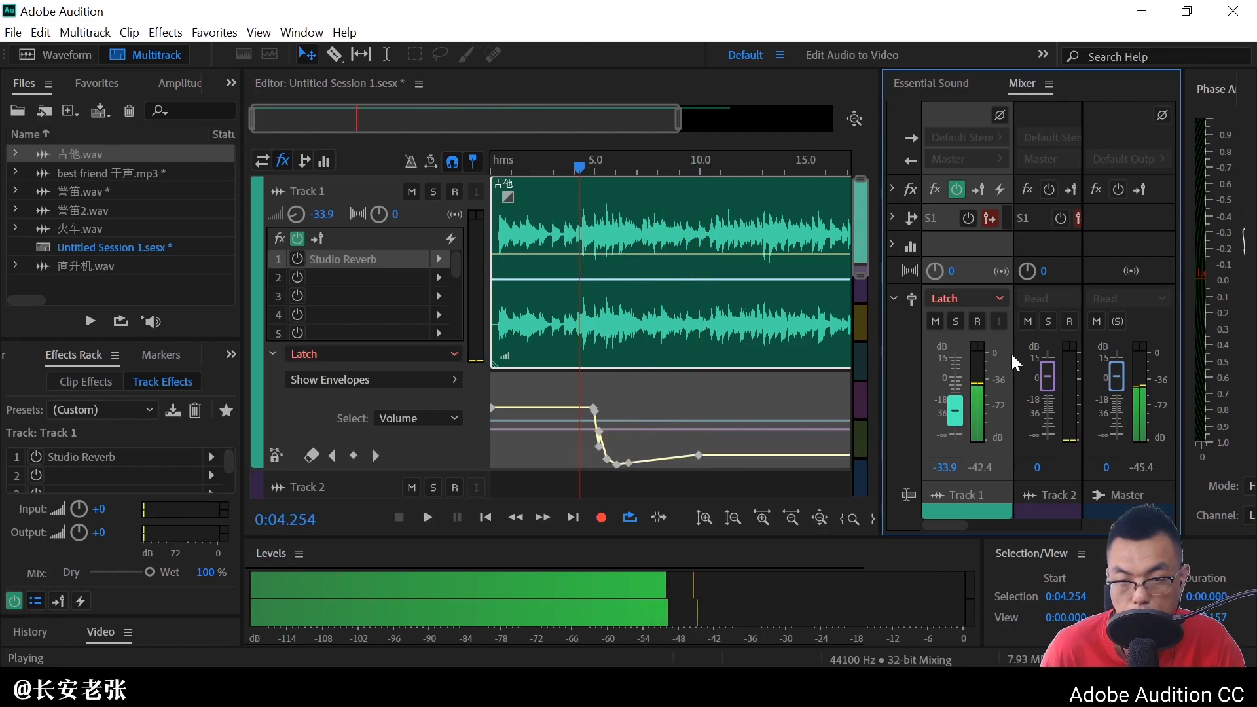
Set Track 1's automation mode to Touch and record volume changes between about 10.5 and 14.5 seconds with its fader
left_click(445, 357)
left_click(364, 457)
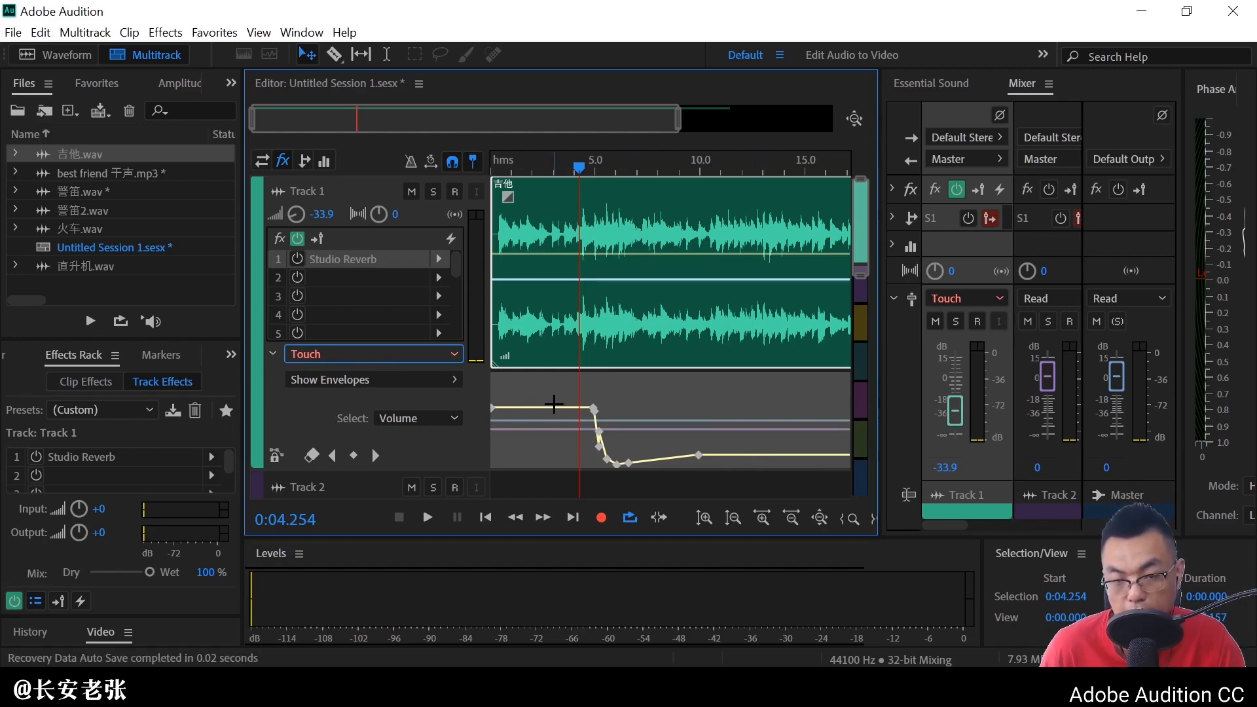
key("space")
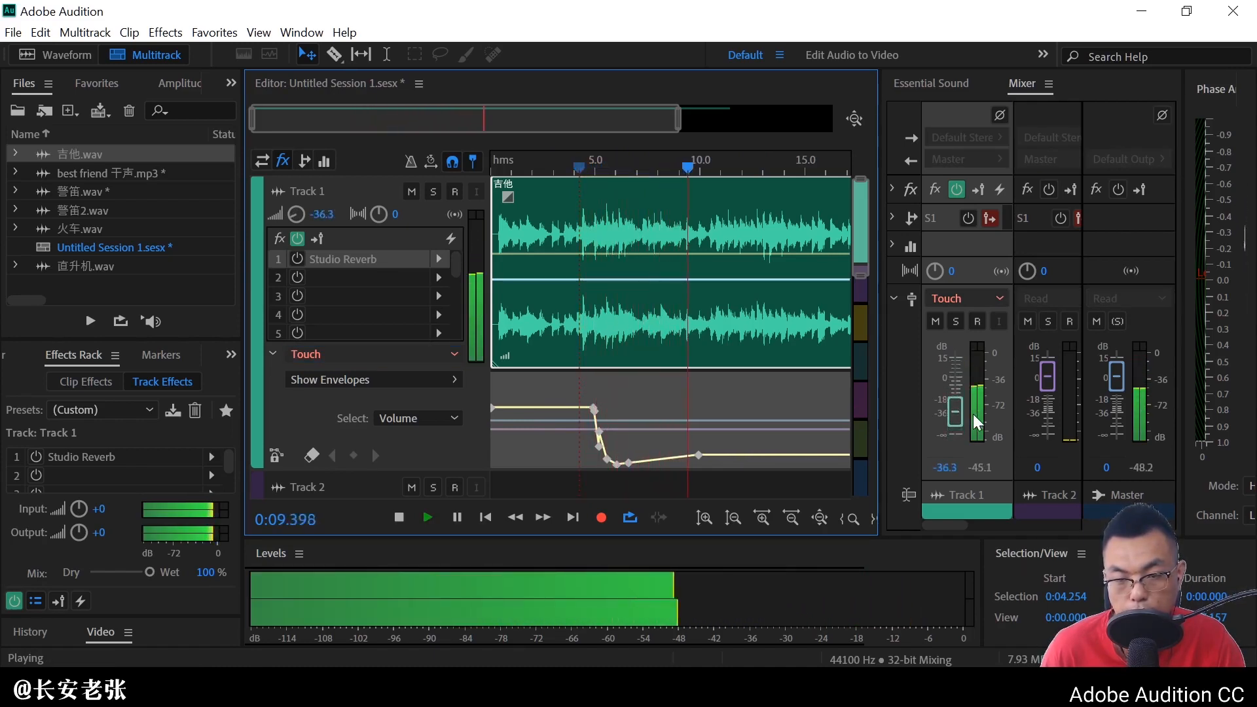
mouse_move(960, 408)
left_mouse_down()
mouse_move(957, 375)
mouse_move(956, 410)
left_mouse_up()
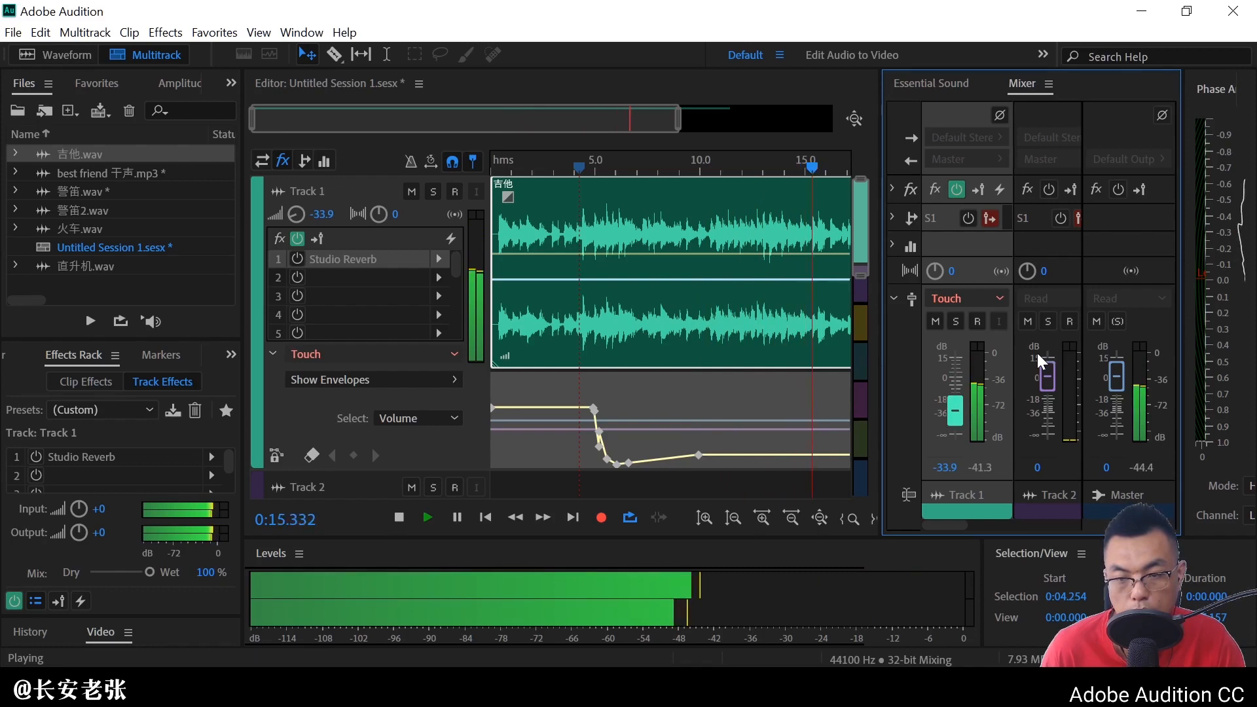
key("space")
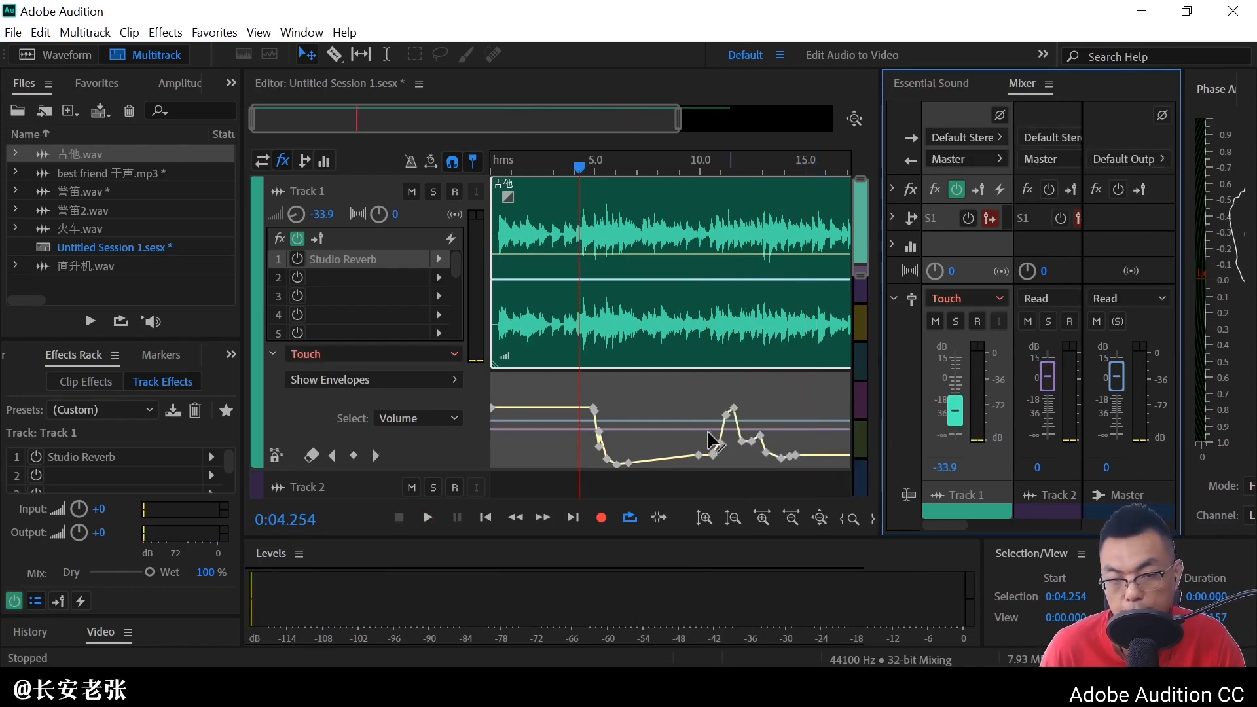
left_click(364, 357)
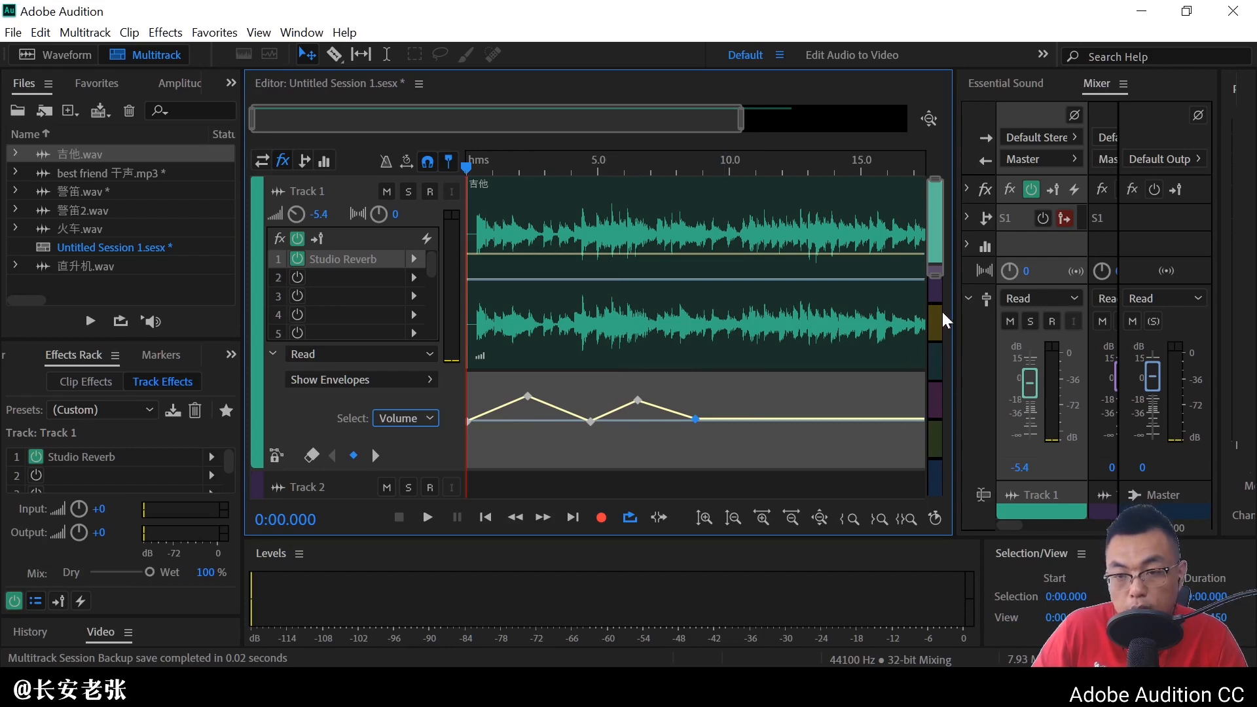
Widen the Mixer over the Editor until the channel strips of all six tracks are shown
left_click_drag(952, 269, 238, 242)
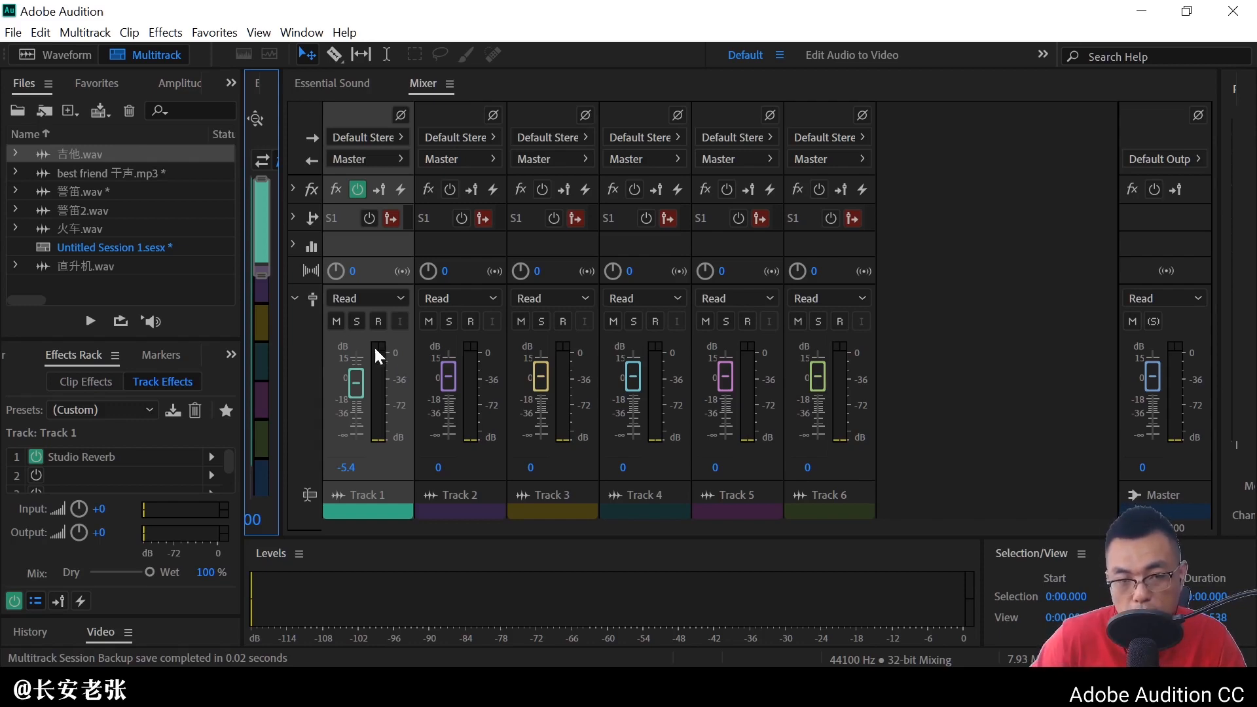
left_click_drag(282, 224, 851, 326)
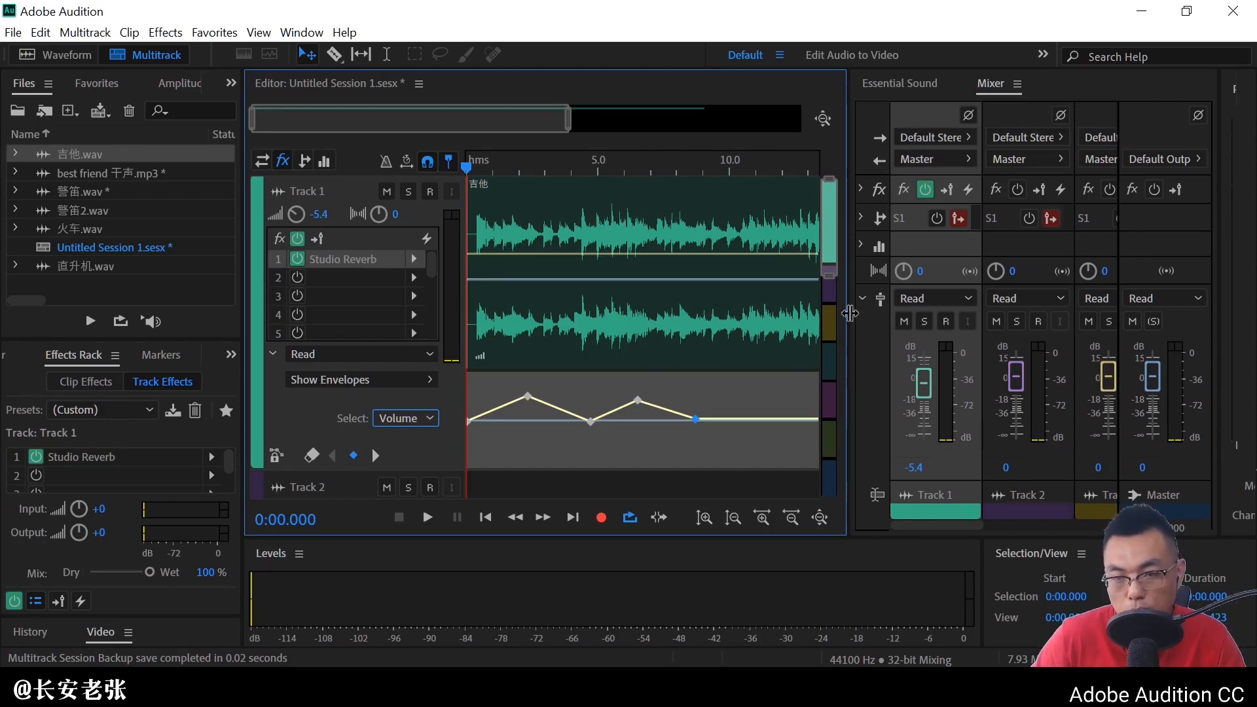
left_click_drag(850, 313, 246, 324)
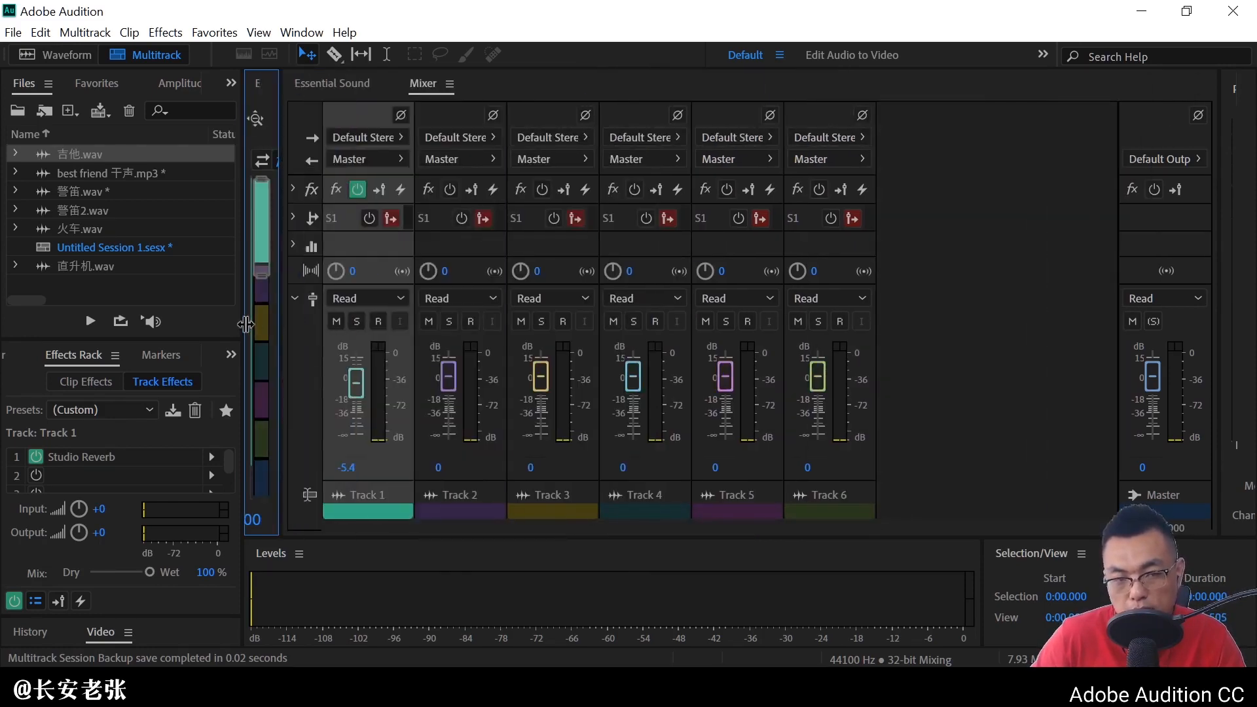
Set Track 1's automation mode to Write and record live pan and volume changes with its mixer controls, ending panned to about R65.3
left_click(351, 297)
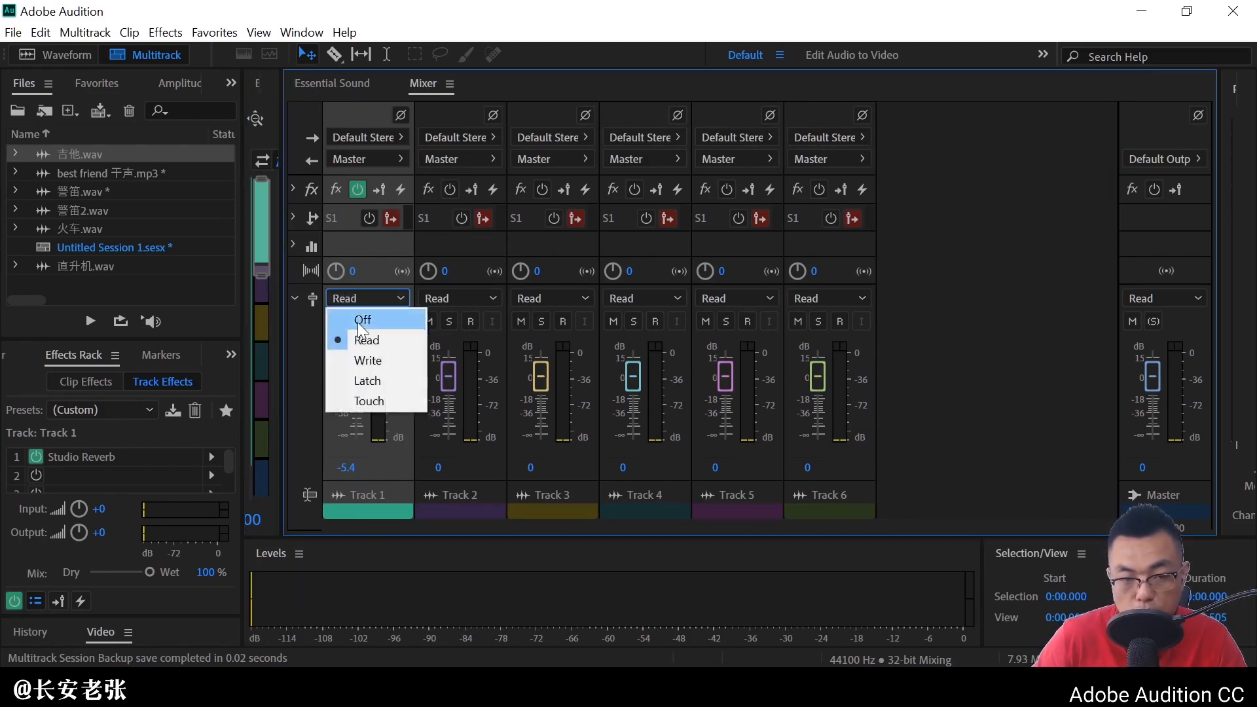
left_click(372, 360)
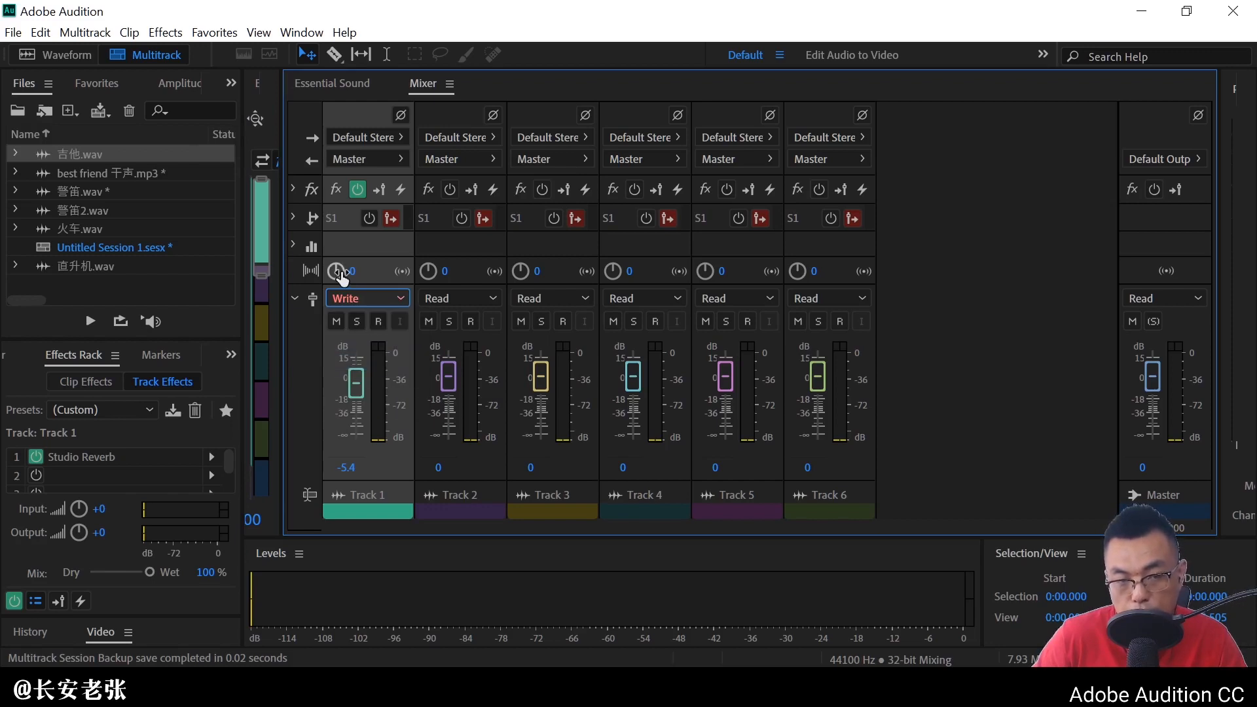
key("space")
left_click_drag(340, 275, 800, 422)
key("space")
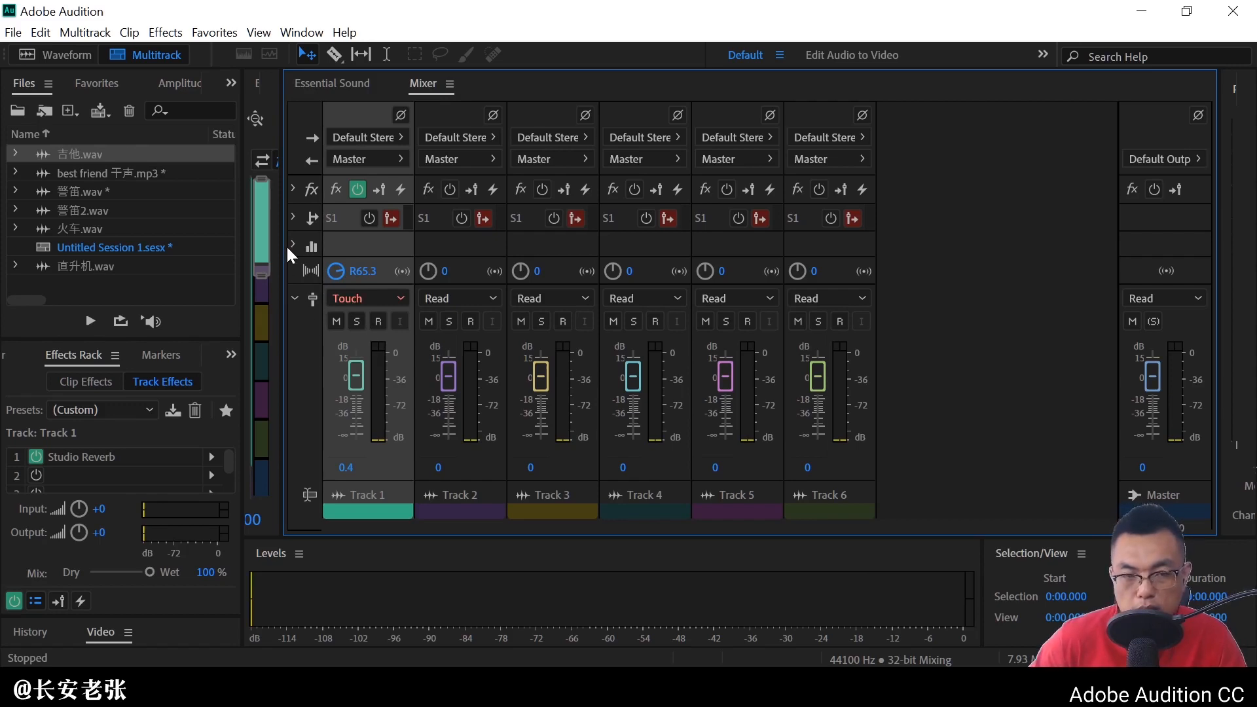
Narrow the Mixer to reveal the Editor timeline and select Track 1's Pan envelope for display
left_click_drag(284, 243, 991, 249)
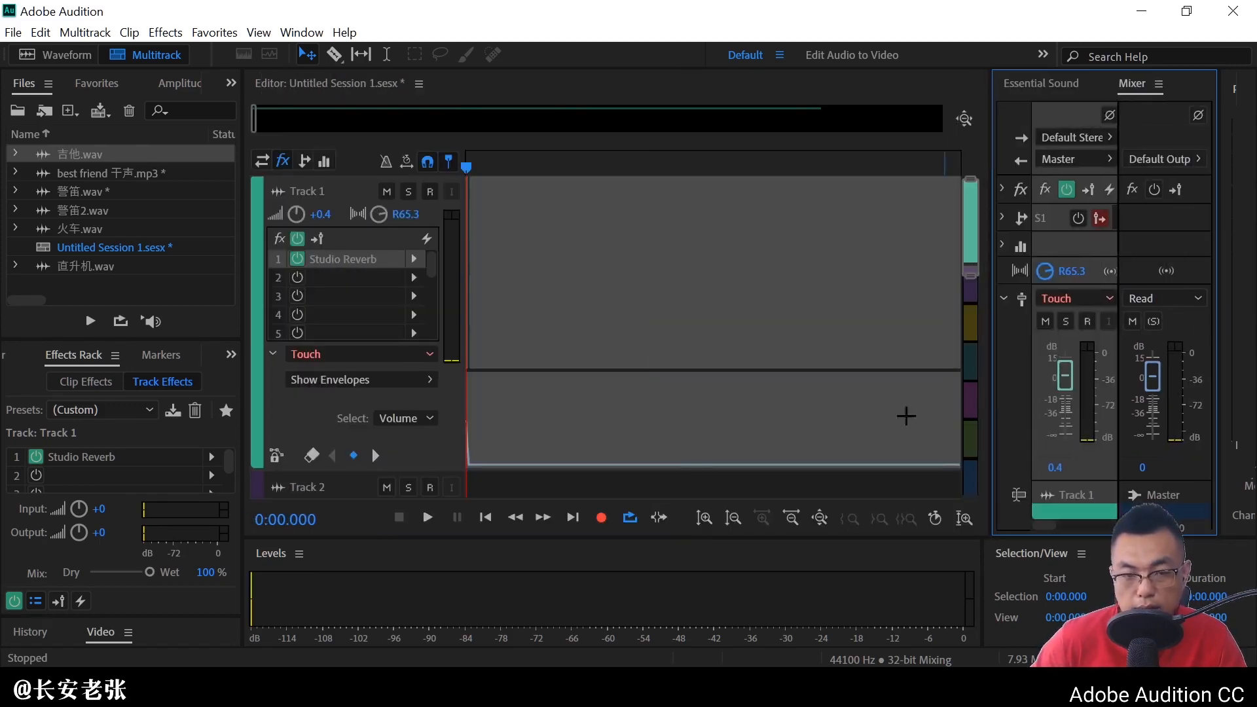
left_click_drag(255, 122, 647, 218)
left_click(410, 418)
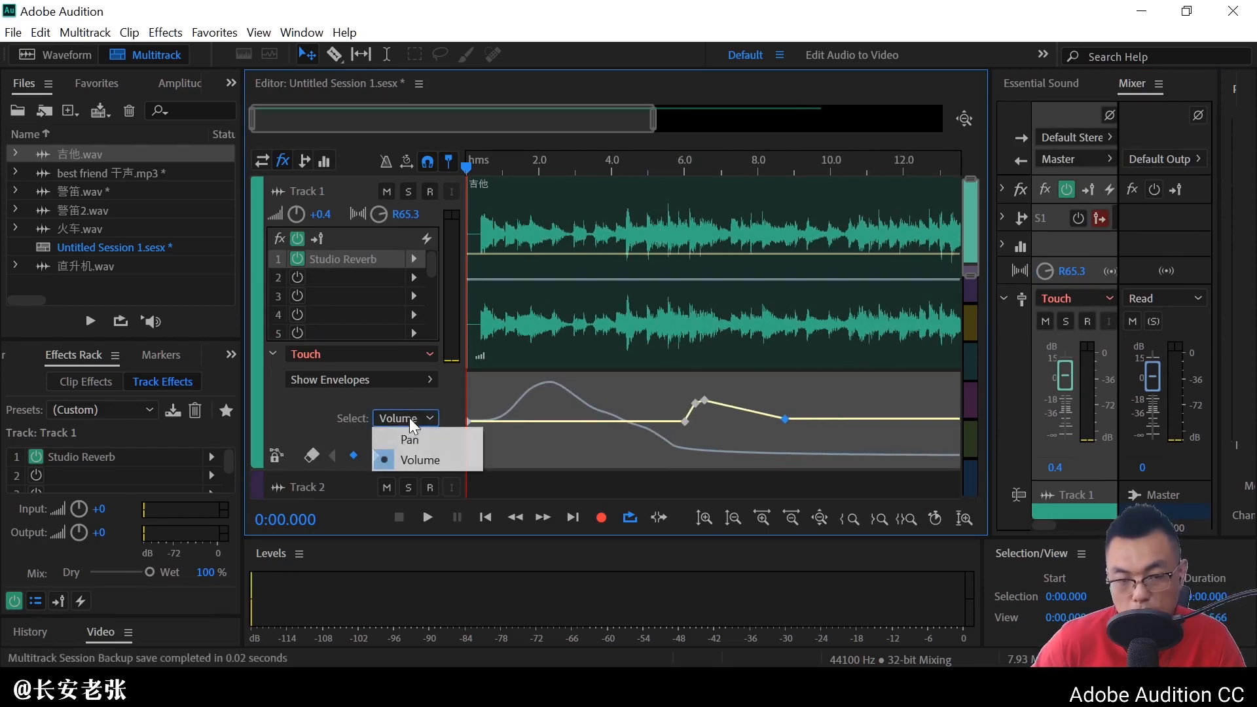
left_click(418, 444)
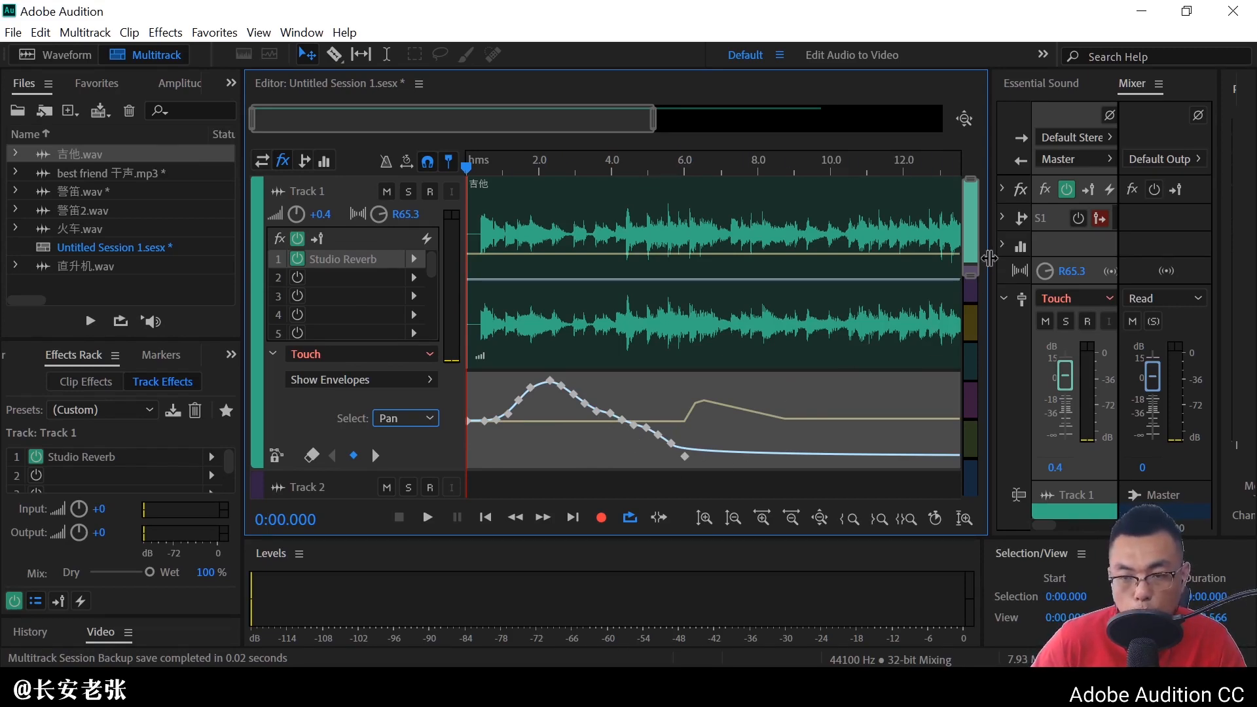
Widen the Mixer to show all six tracks again and expand its effects section
left_click_drag(989, 258, 216, 248)
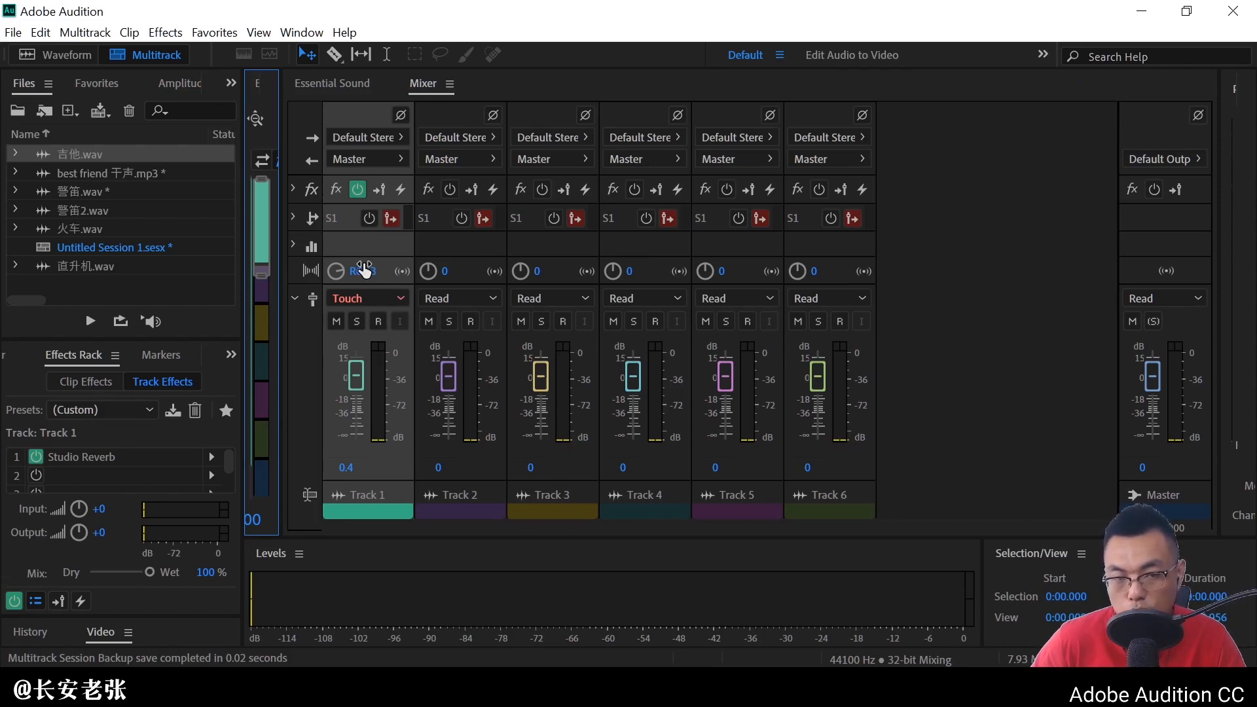
left_click(291, 190)
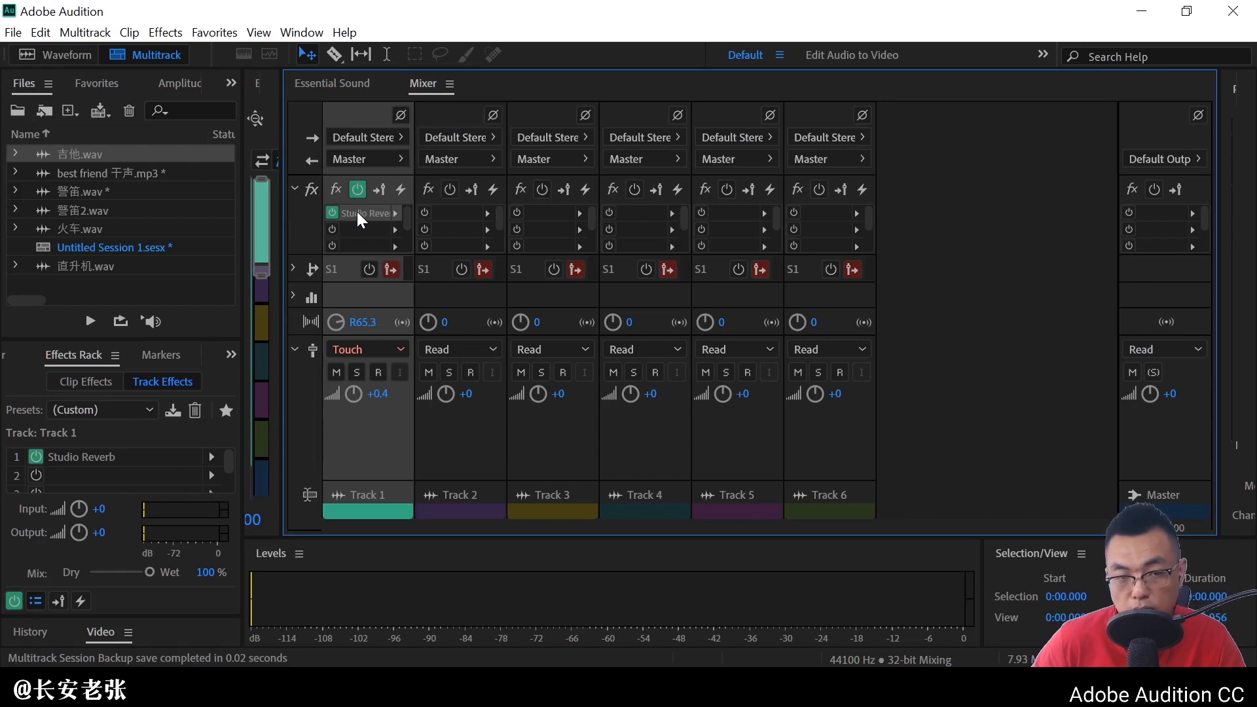
Position Track 1's Studio Reverb window clear of its channel strip, close it, and set the track's automation mode to Write
double_click(358, 215)
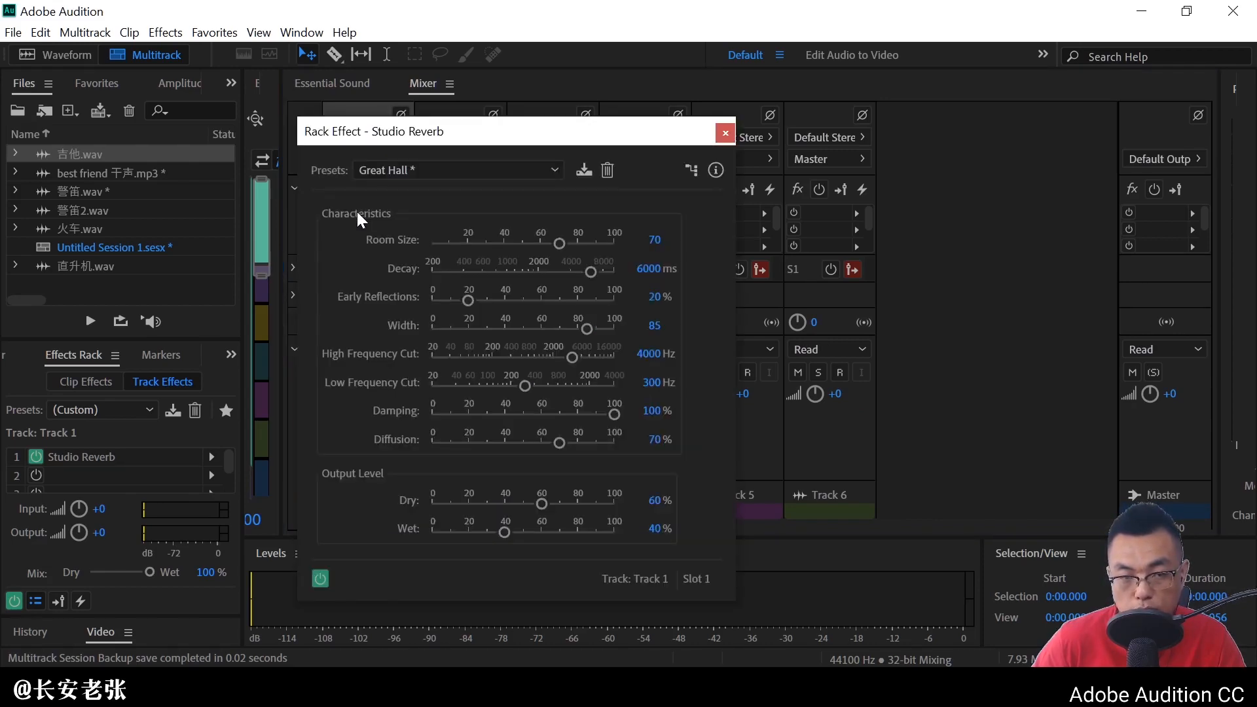
left_click_drag(477, 141, 758, 147)
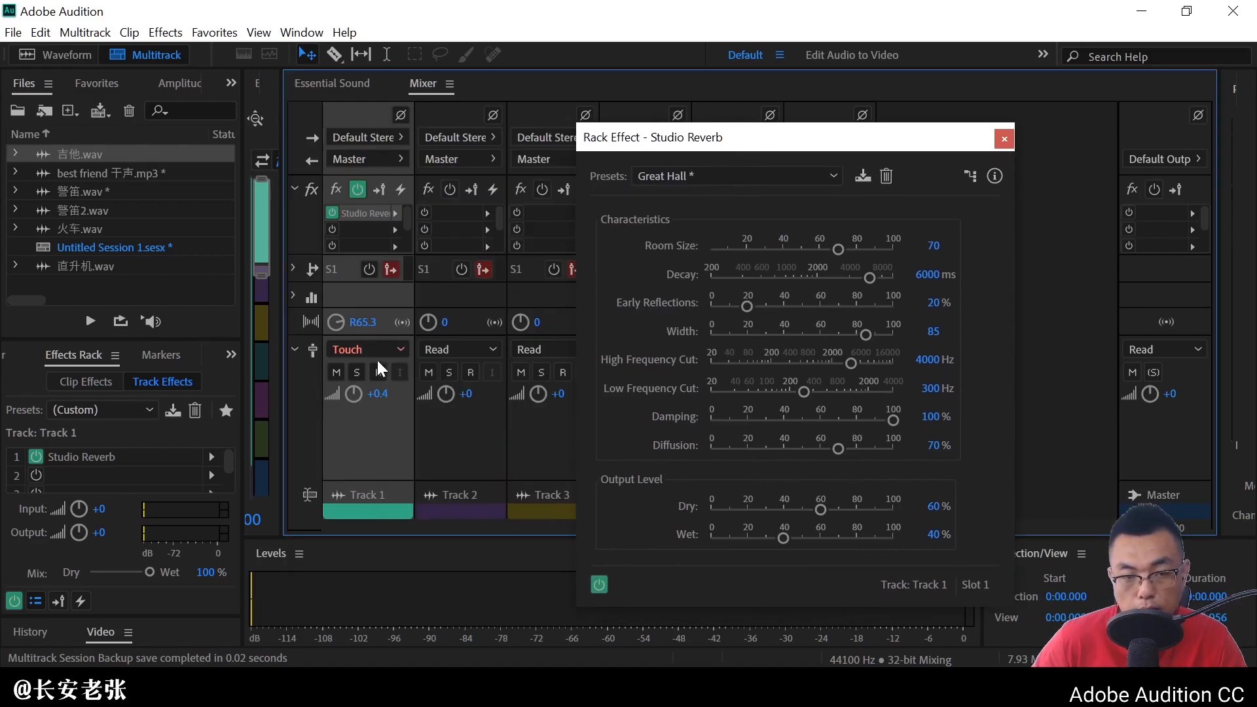
left_click(1003, 139)
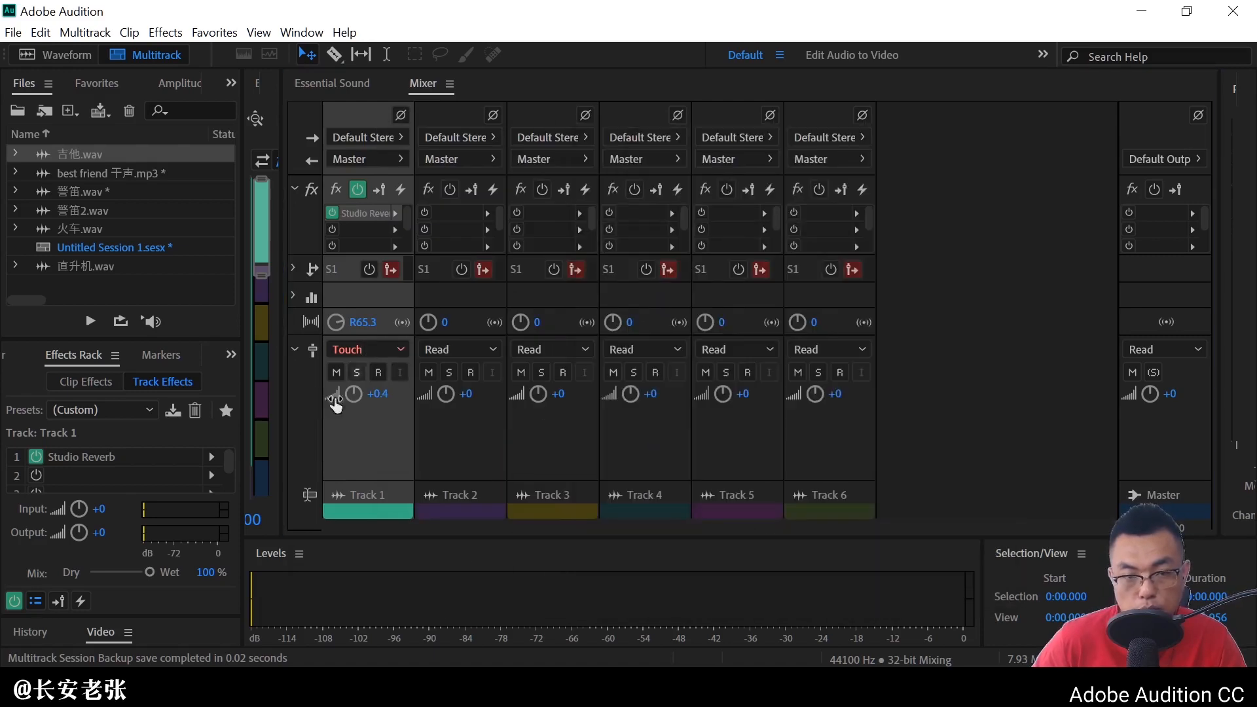
left_click(348, 351)
left_click(378, 406)
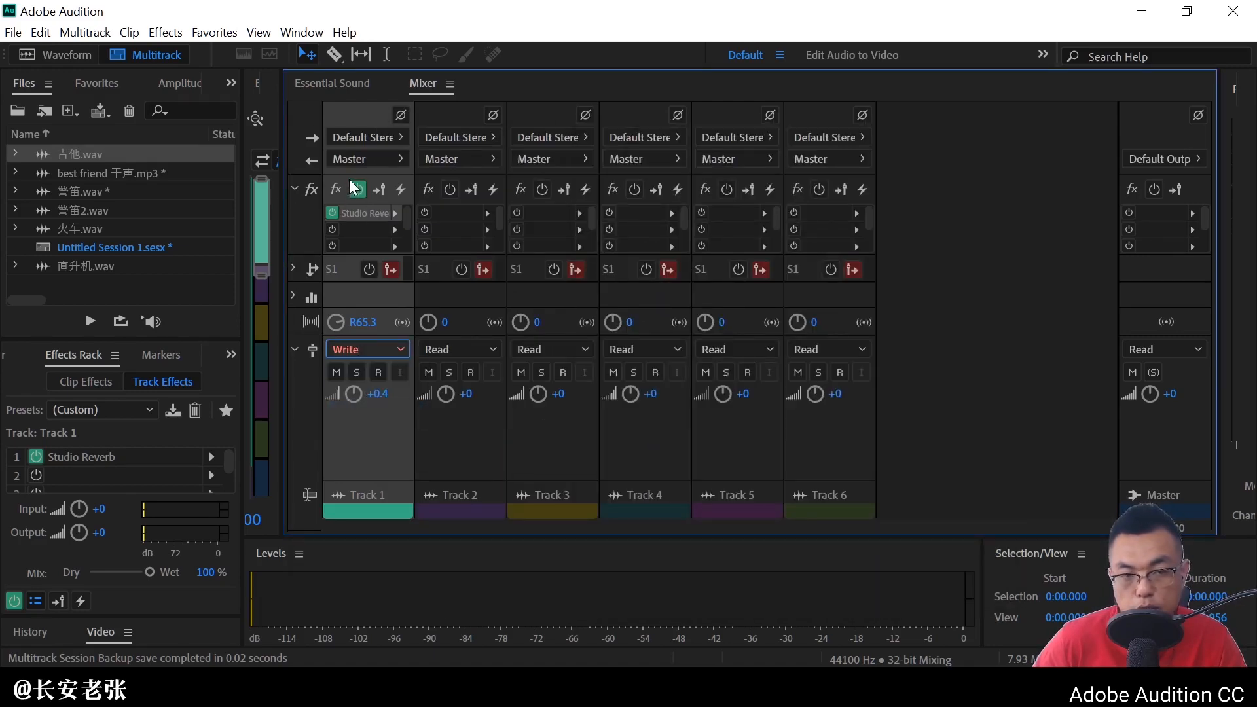
Record live changes to the Studio Reverb's Dry and Wet output levels on Track 1 during playback, then close the effect window
double_click(353, 209)
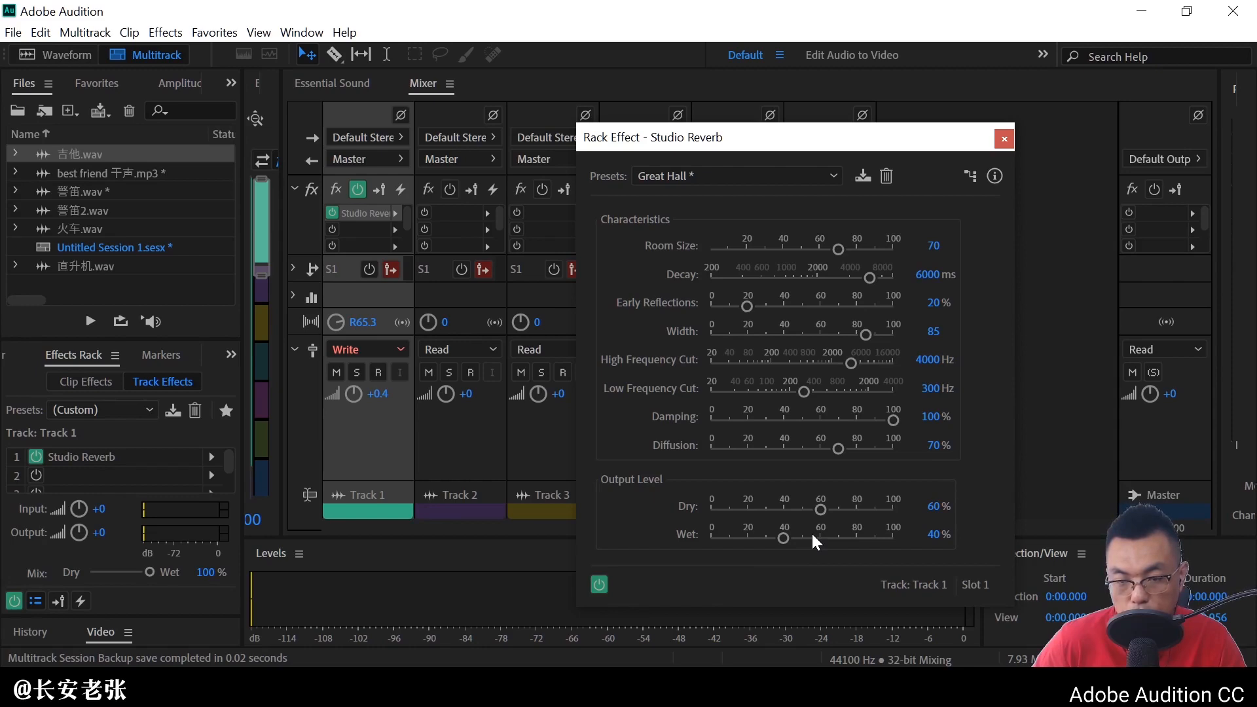
key("space")
mouse_move(817, 509)
left_mouse_down()
mouse_move(728, 514)
mouse_move(888, 557)
mouse_move(777, 558)
mouse_move(734, 538)
mouse_move(802, 523)
mouse_move(841, 542)
mouse_move(818, 531)
left_mouse_up()
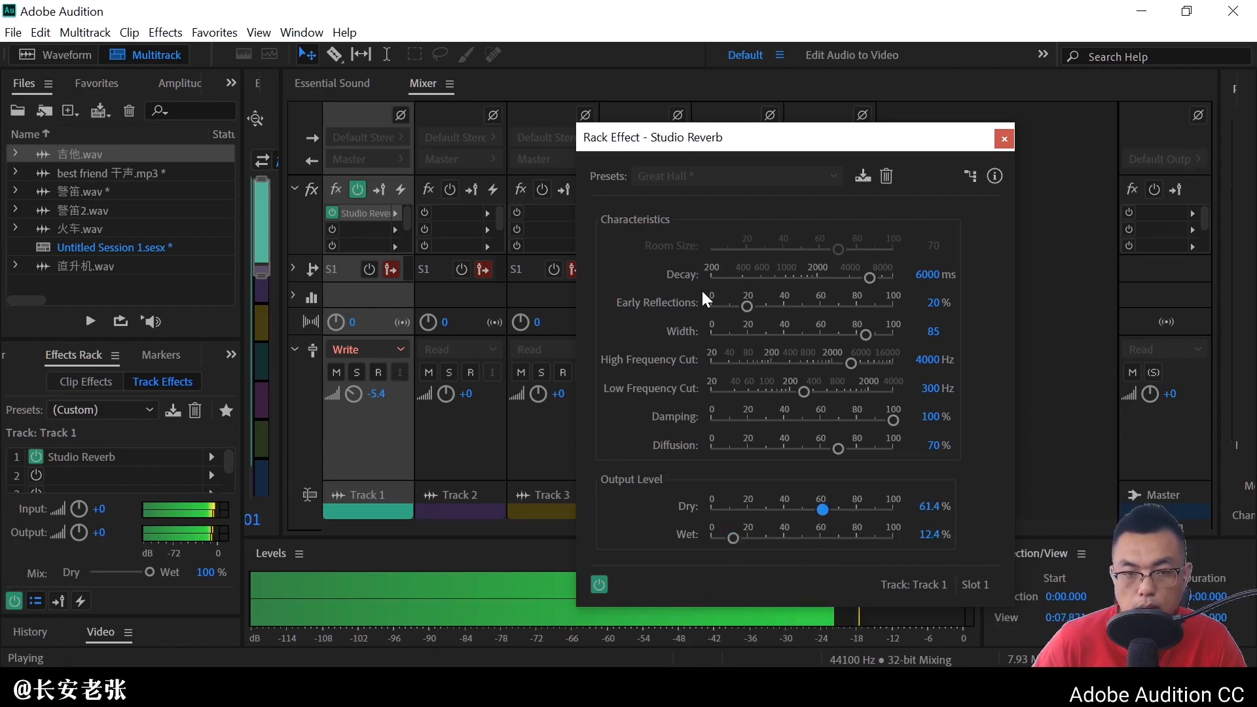
key("space")
left_click(1004, 138)
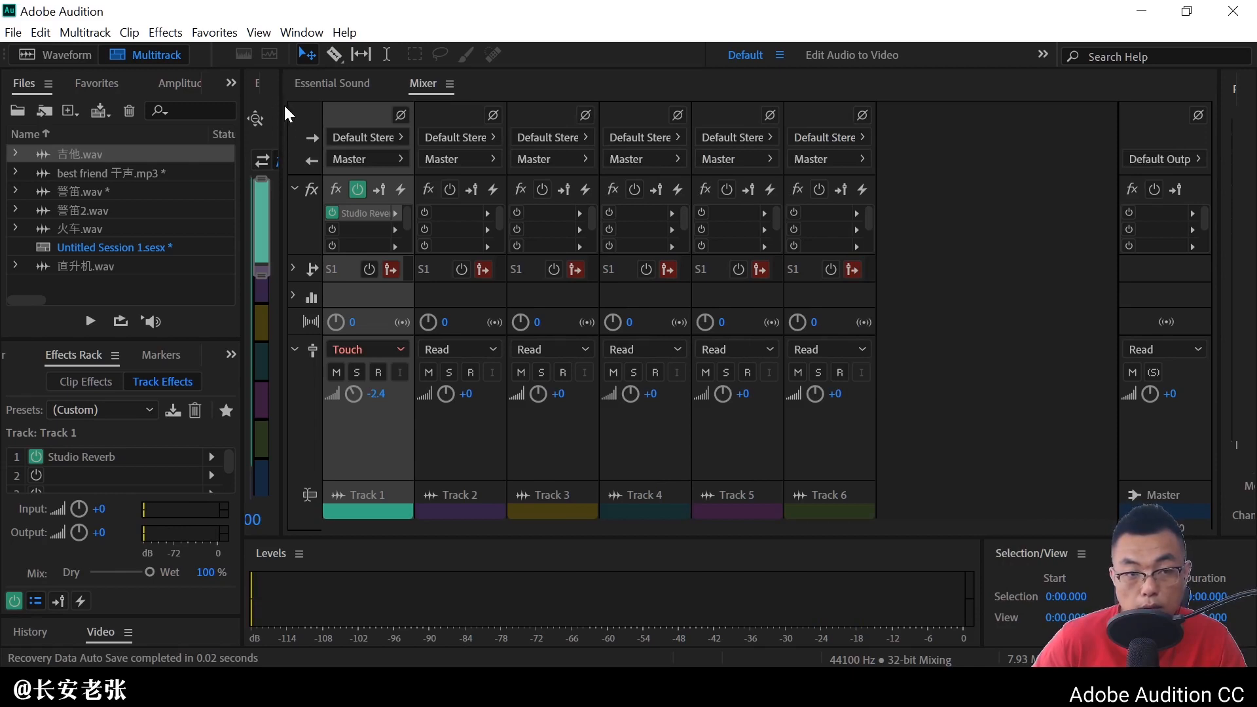
Narrow the Mixer to reveal the Editor timeline and show Track 1's Studio Reverb Wet Output Level envelope
left_click_drag(284, 104, 814, 104)
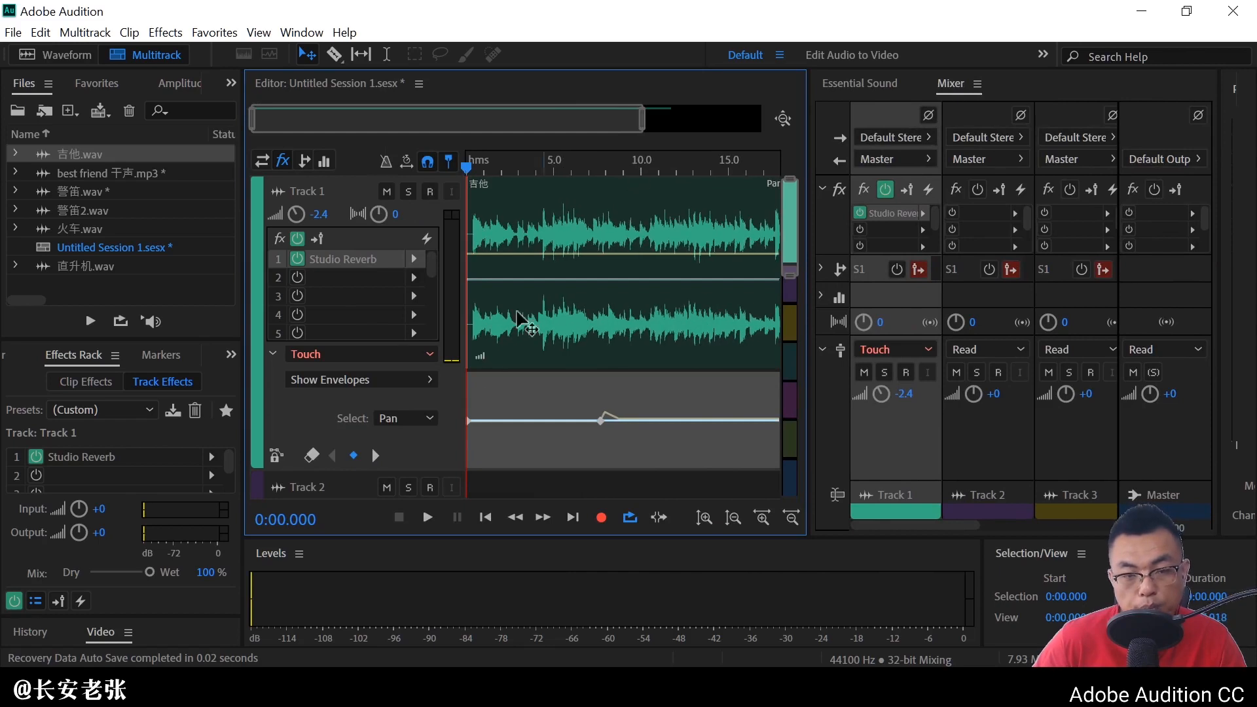
left_click(419, 420)
left_click(408, 377)
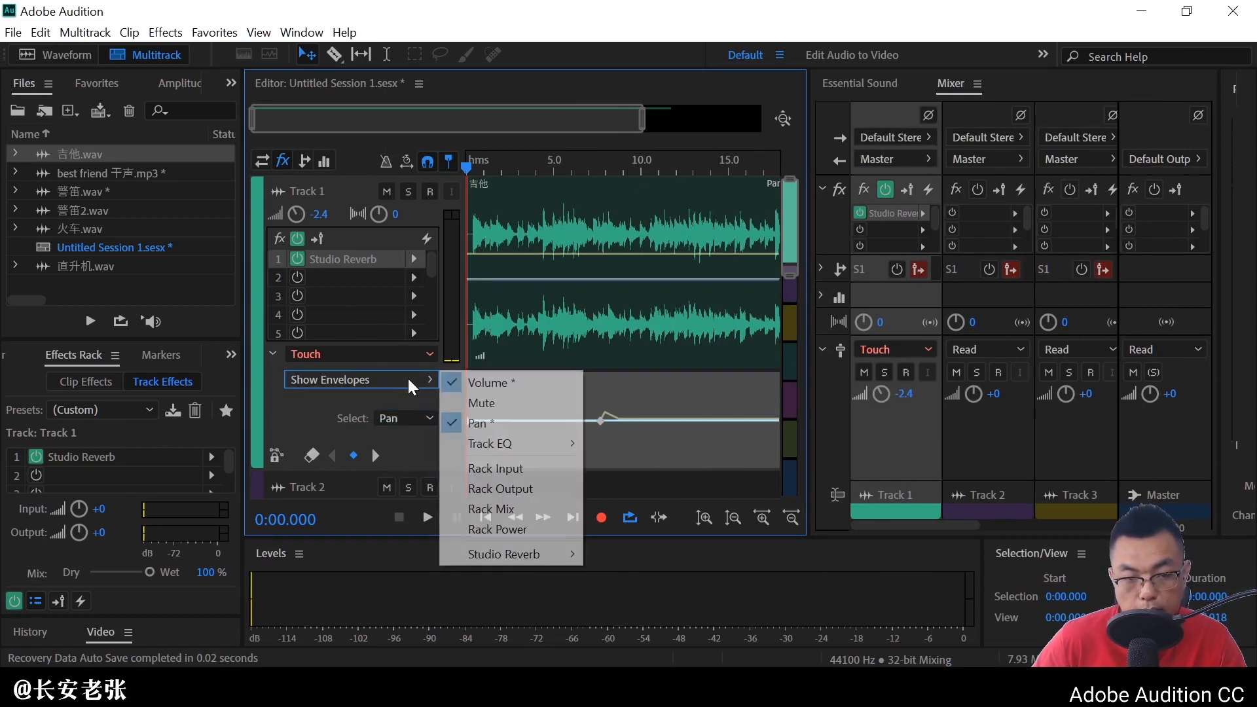
mouse_move(528, 563)
left_click(624, 560)
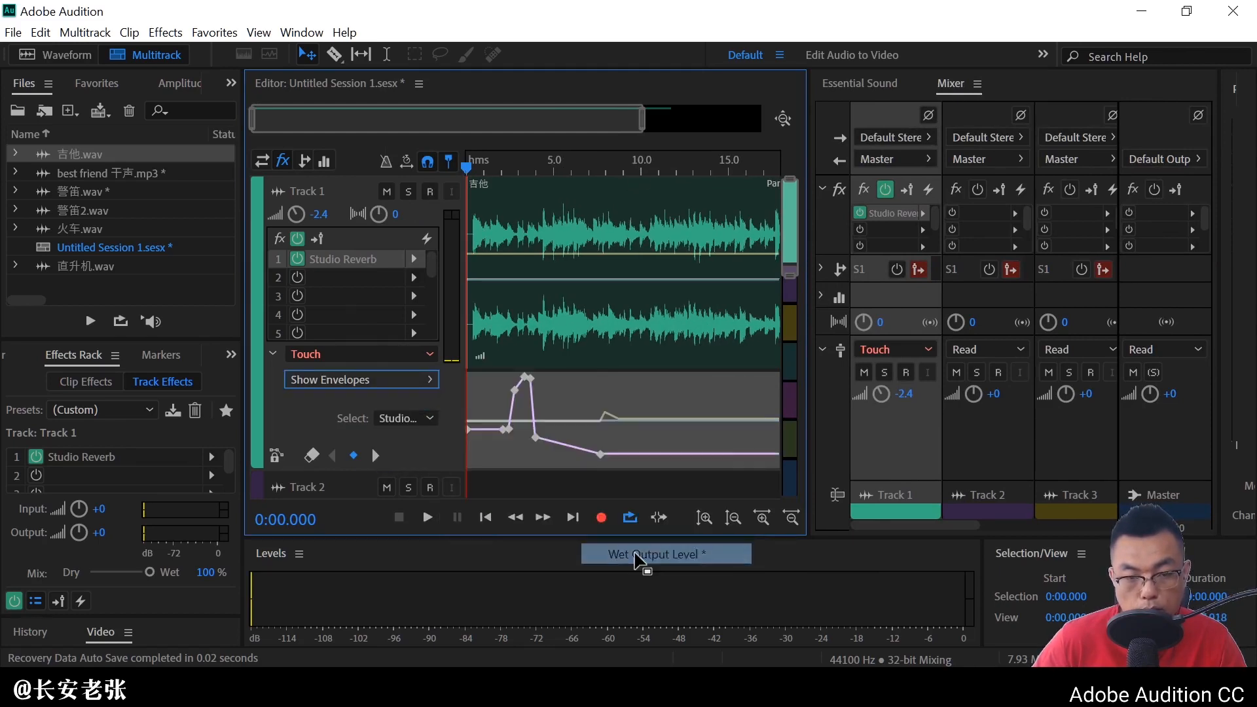
Check which envelopes are selectable on Track 1 and play the opening seconds against the Wet Output Level envelope
left_click(402, 415)
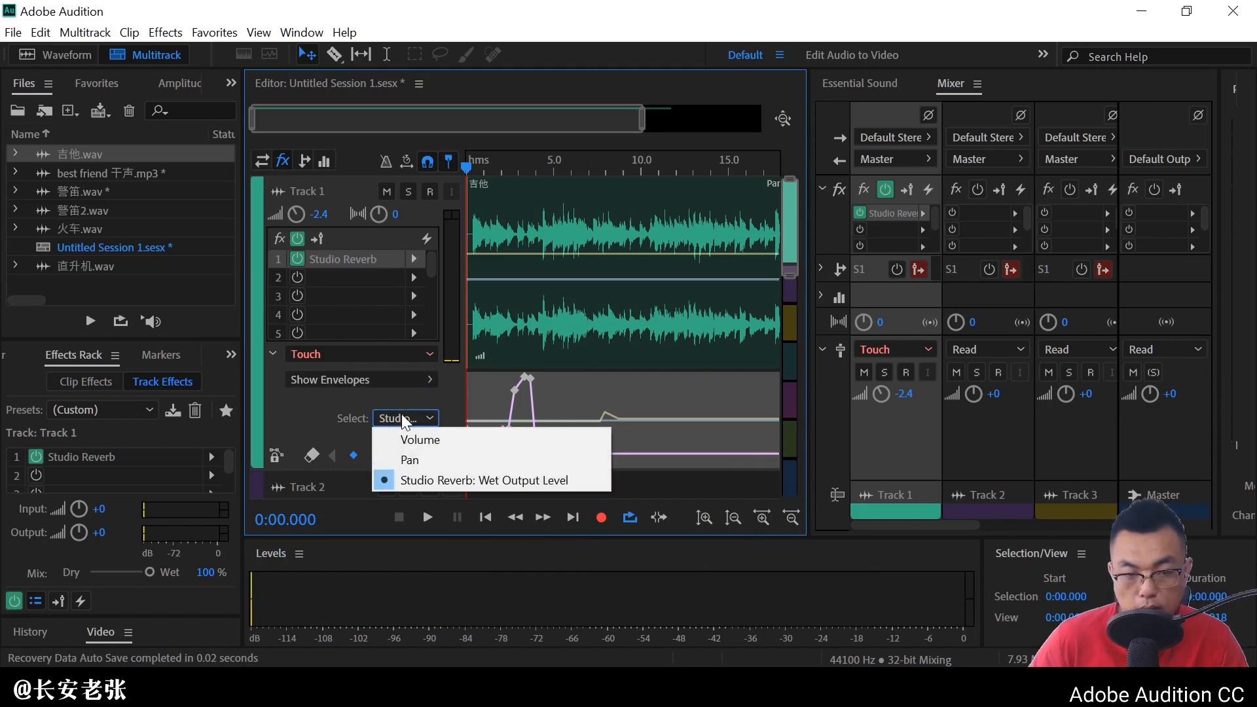
left_click(402, 414)
key("space")
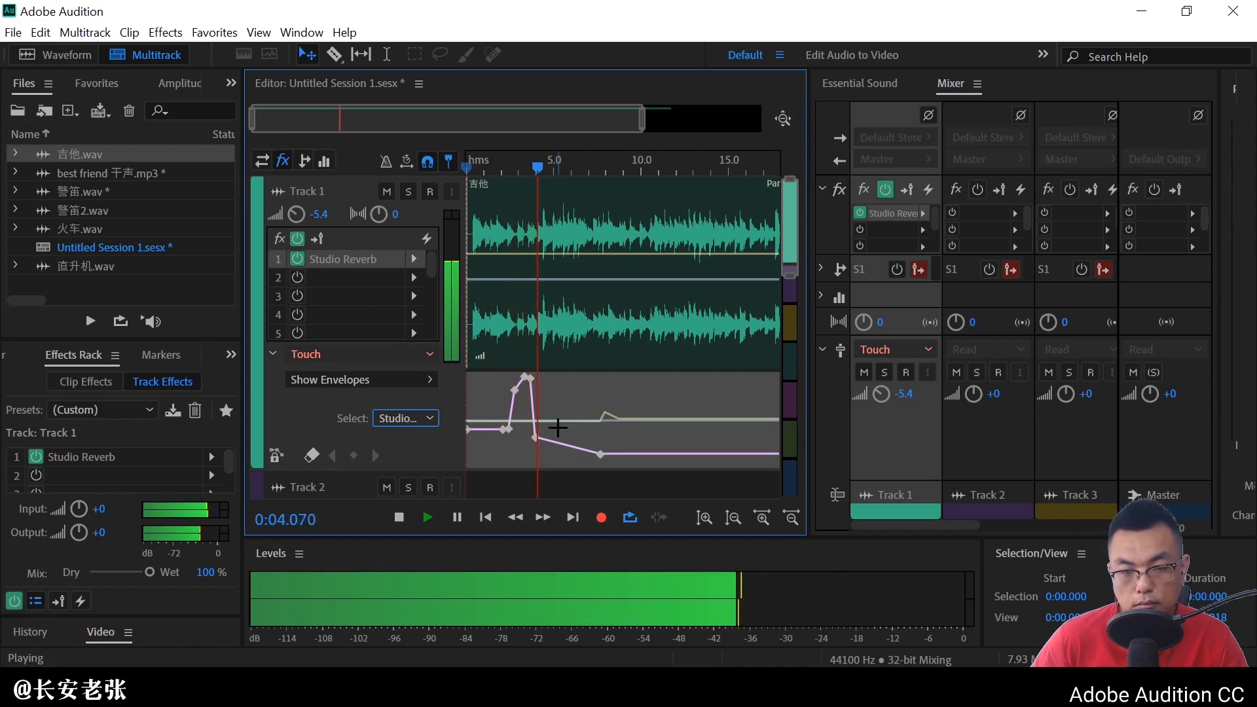
key("space")
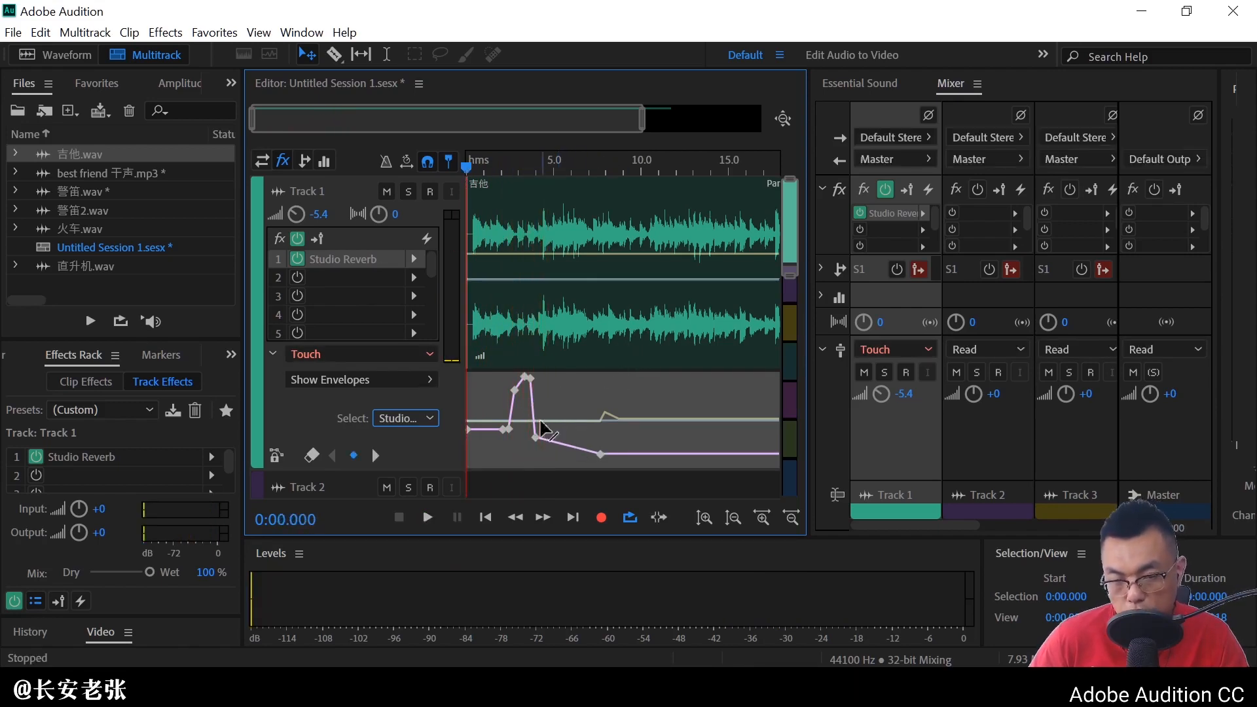
Reopen Track 1's Studio Reverb beside the timeline, play back to watch its sliders follow the recorded automation, and close it
double_click(881, 211)
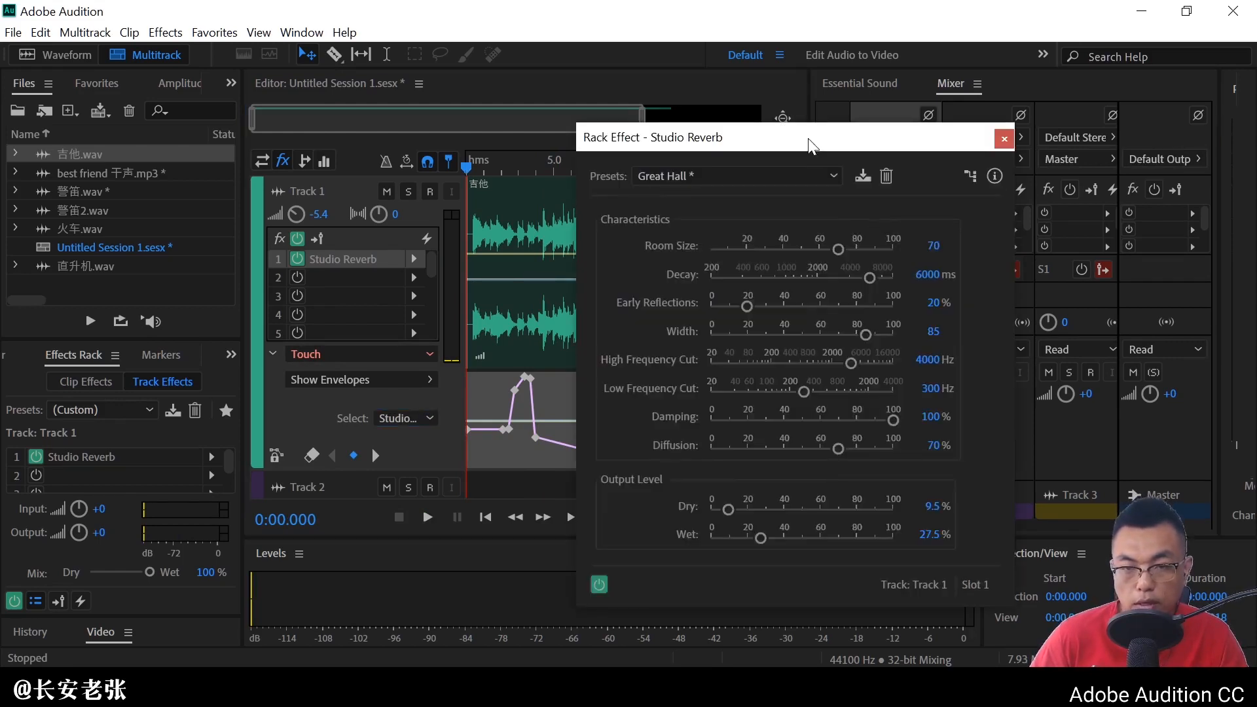
left_click_drag(800, 132, 996, 97)
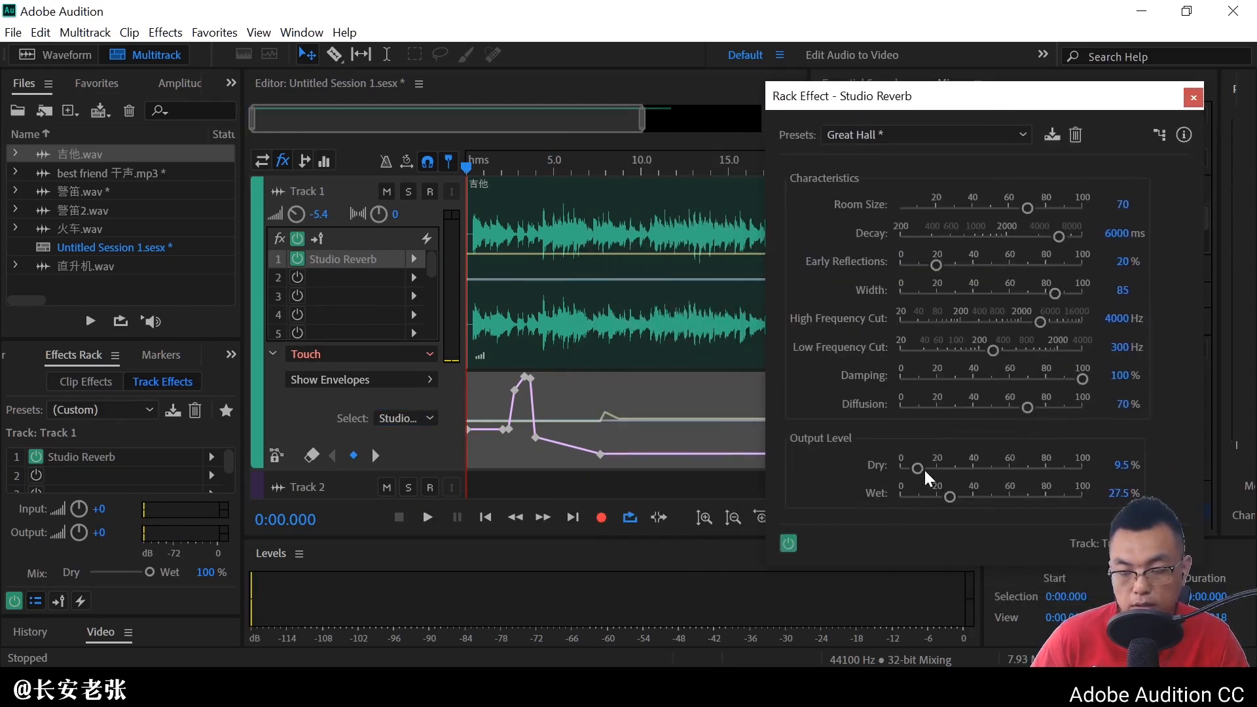
key("space")
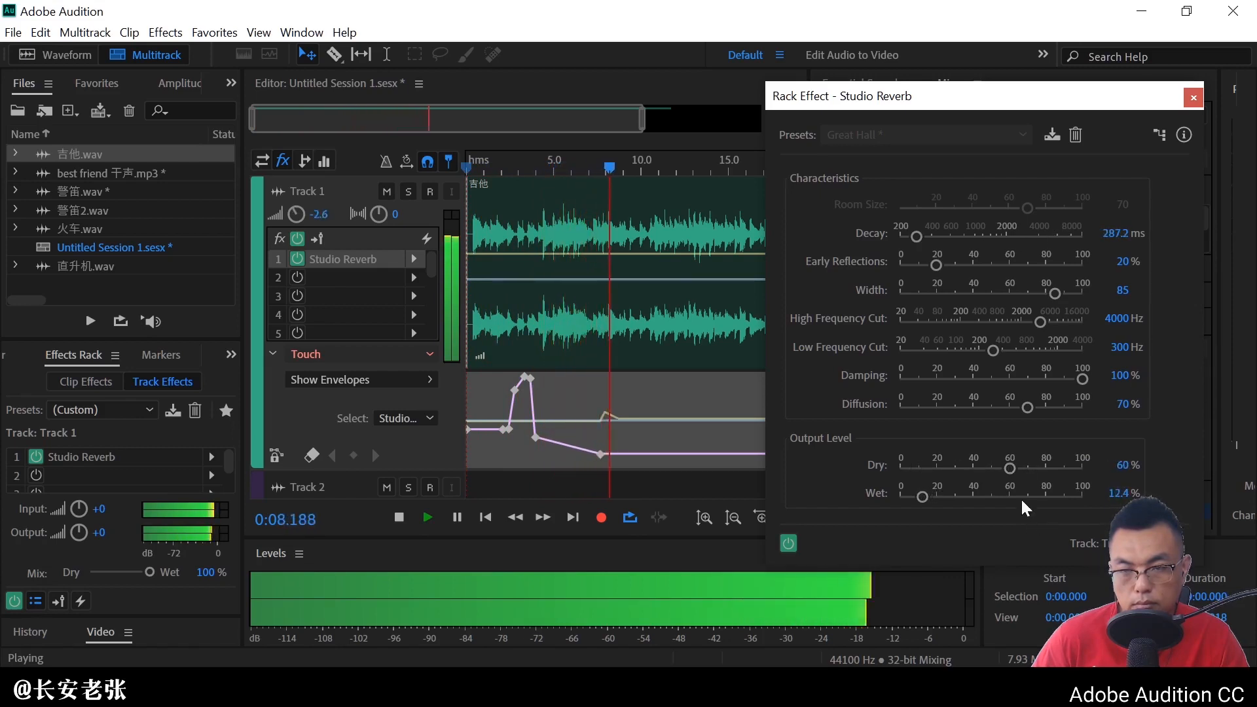
left_click(1193, 98)
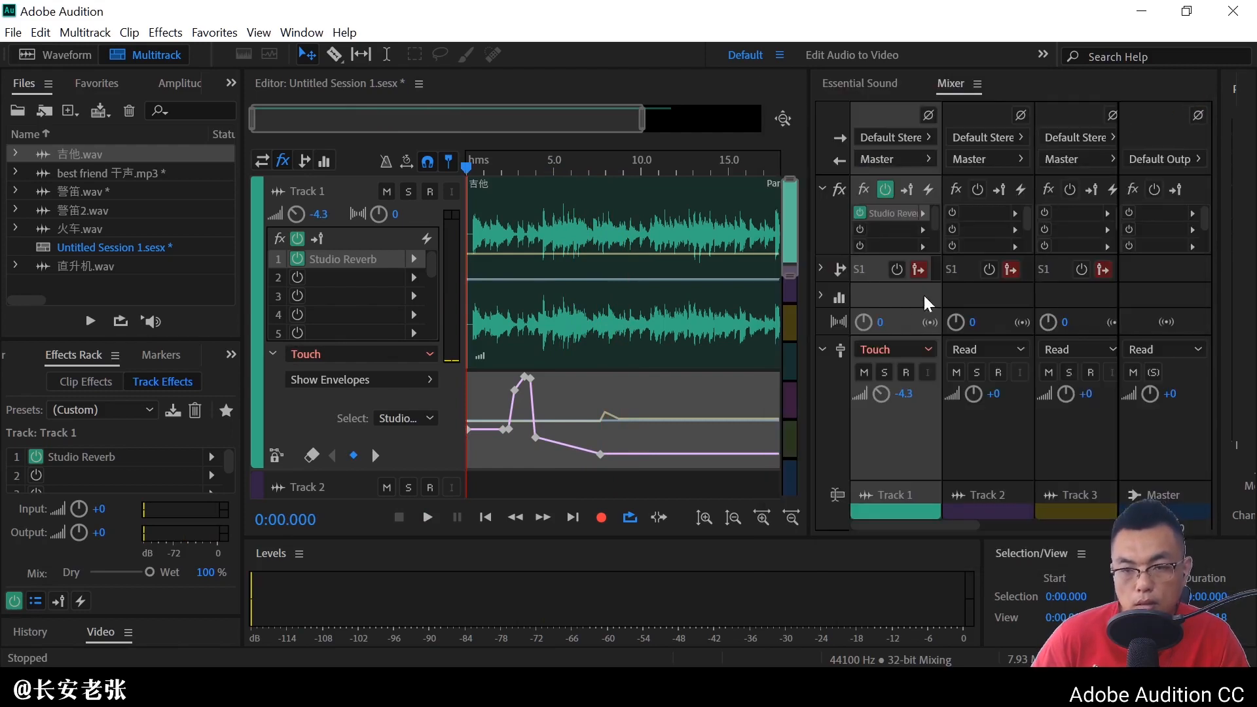
Widen the Mixer over the Editor again until all six tracks' channel strips are shown
left_click_drag(683, 244, 287, 236)
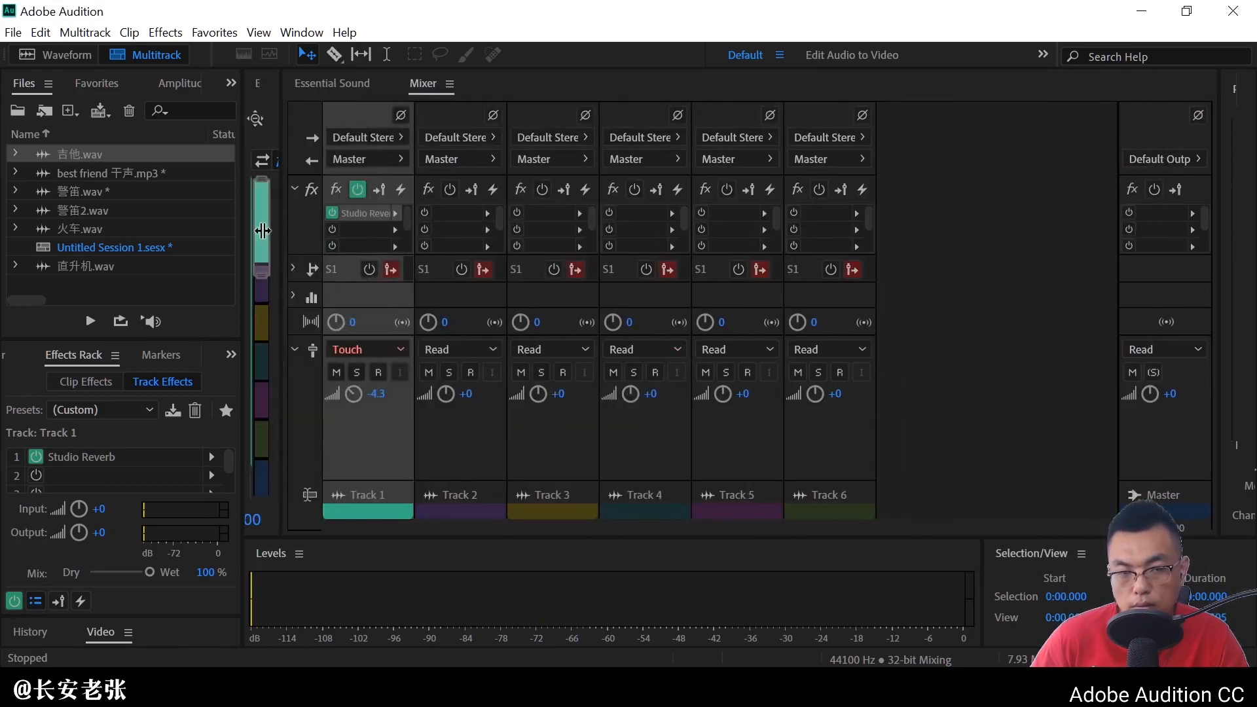